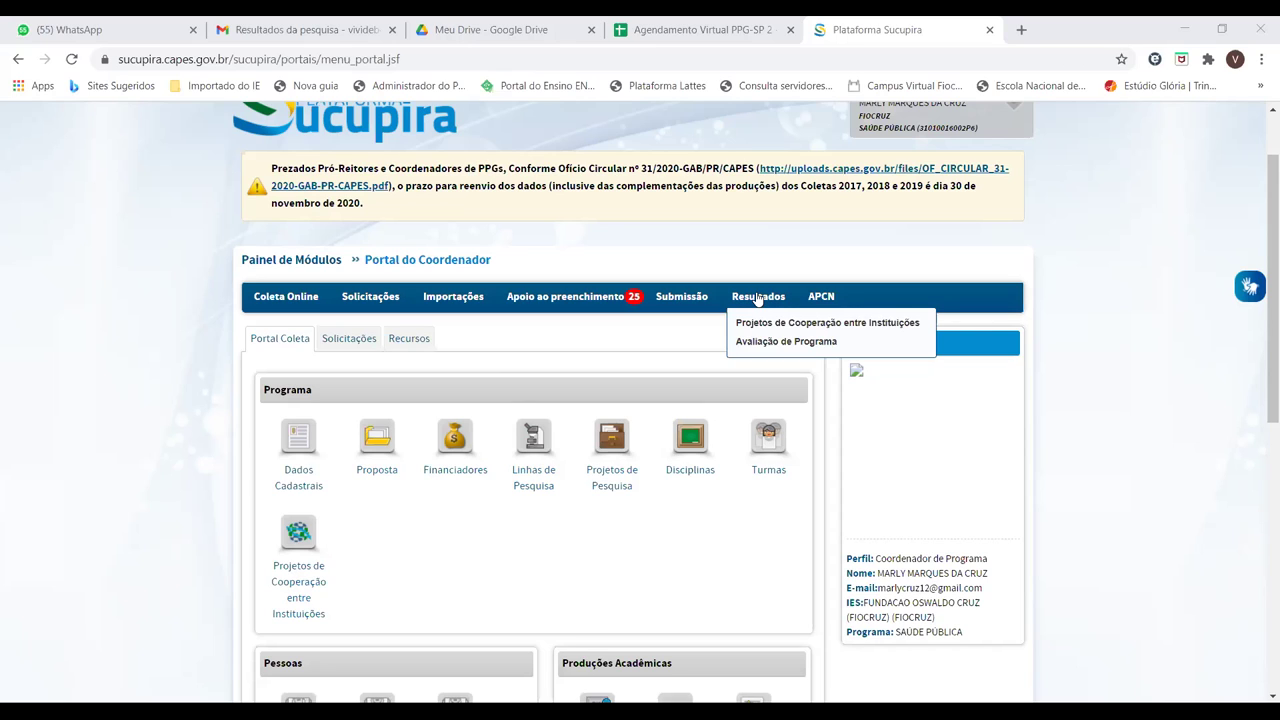
# Examine the coordinator portal's Submissão, Resultados, Importações and Solicitações options and its Programa, Pessoas and Produções Acadêmicas modules.
pyautogui.moveTo(680, 300)
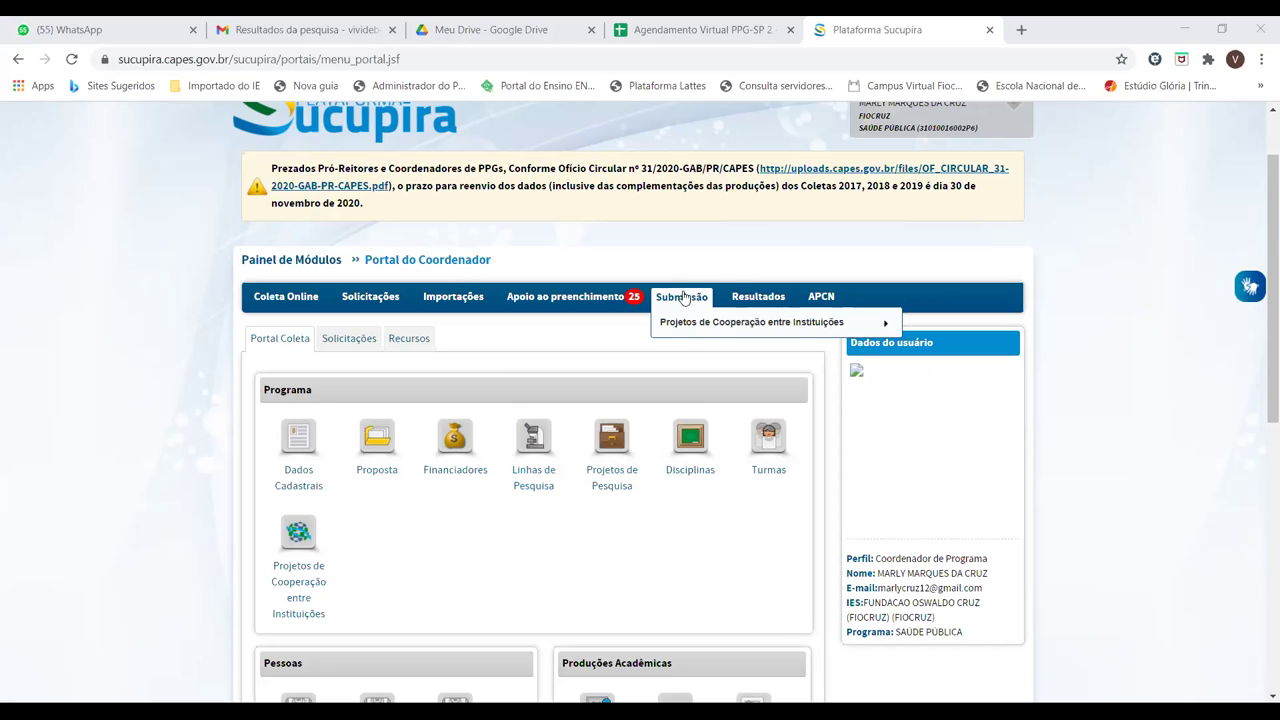
pyautogui.moveTo(743, 298)
pyautogui.moveTo(684, 325)
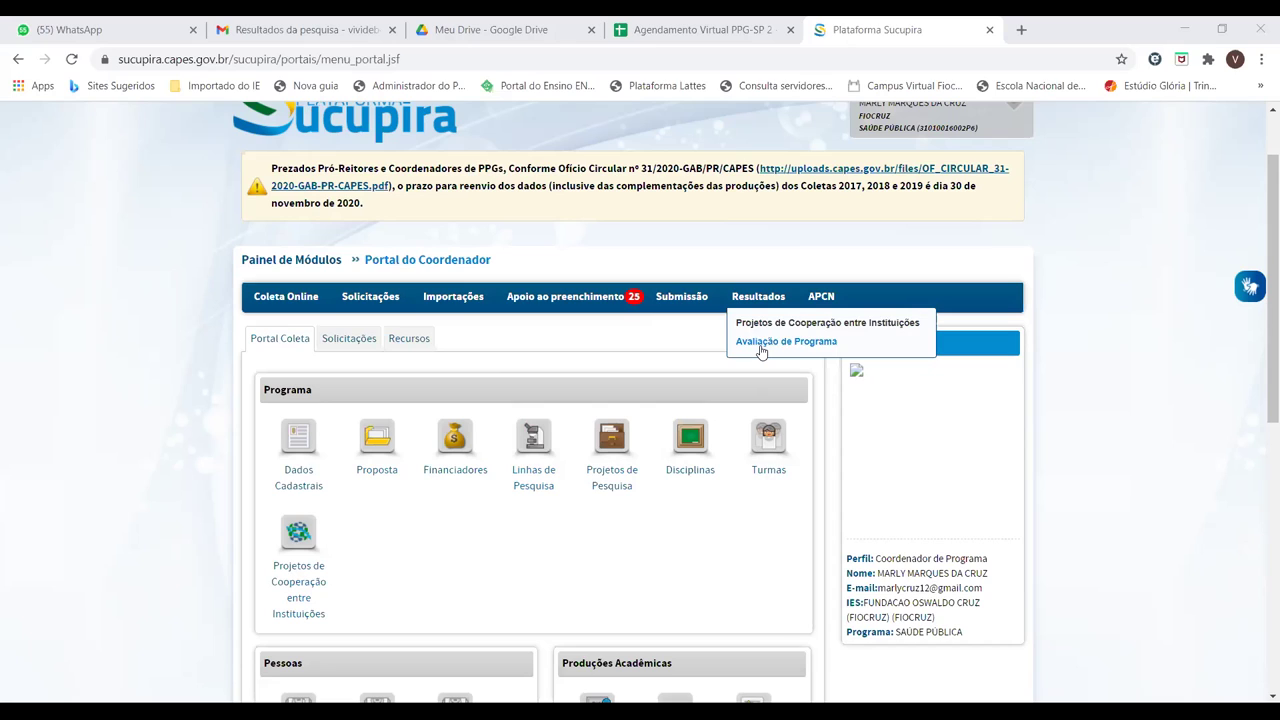
pyautogui.moveTo(820, 299)
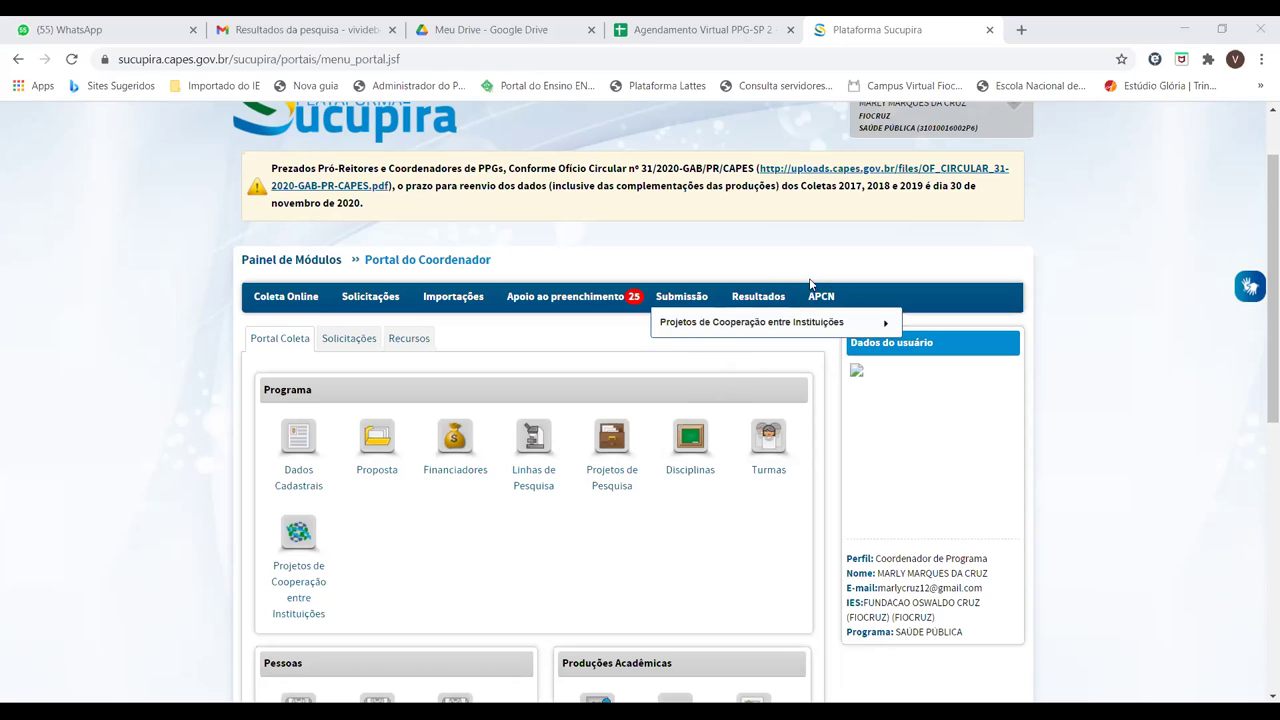
pyautogui.moveTo(463, 307)
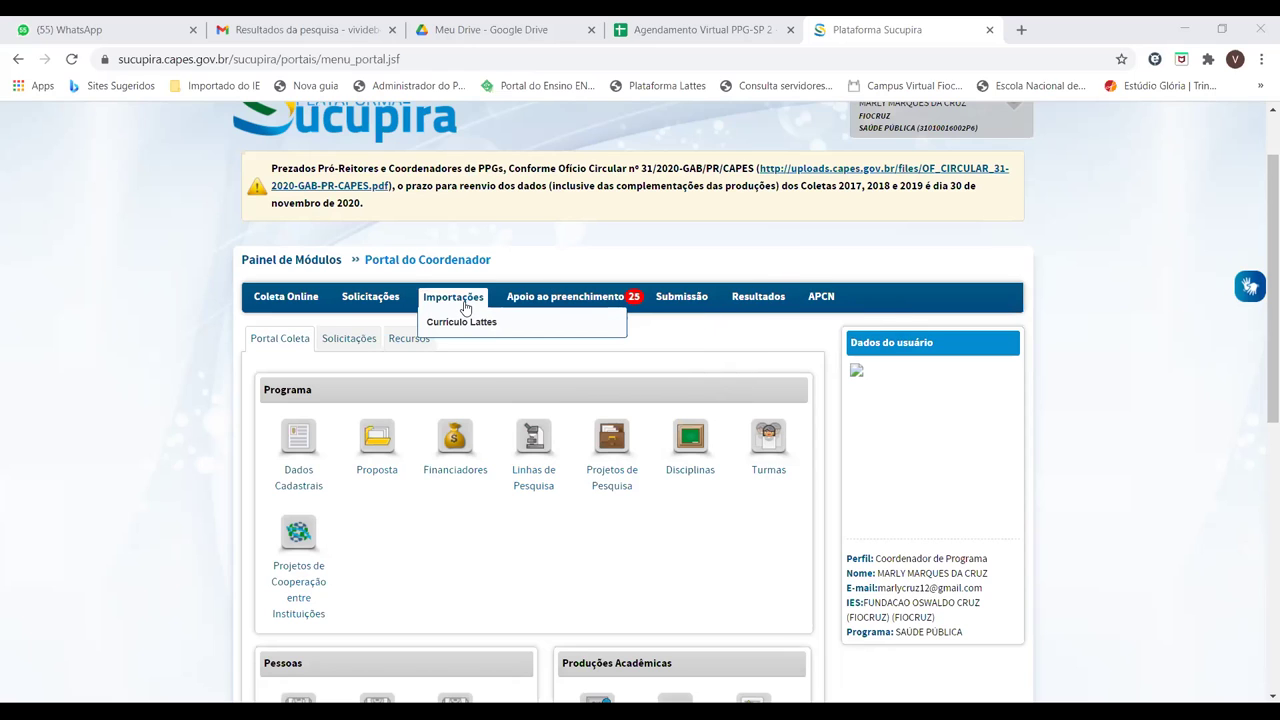
pyautogui.moveTo(380, 303)
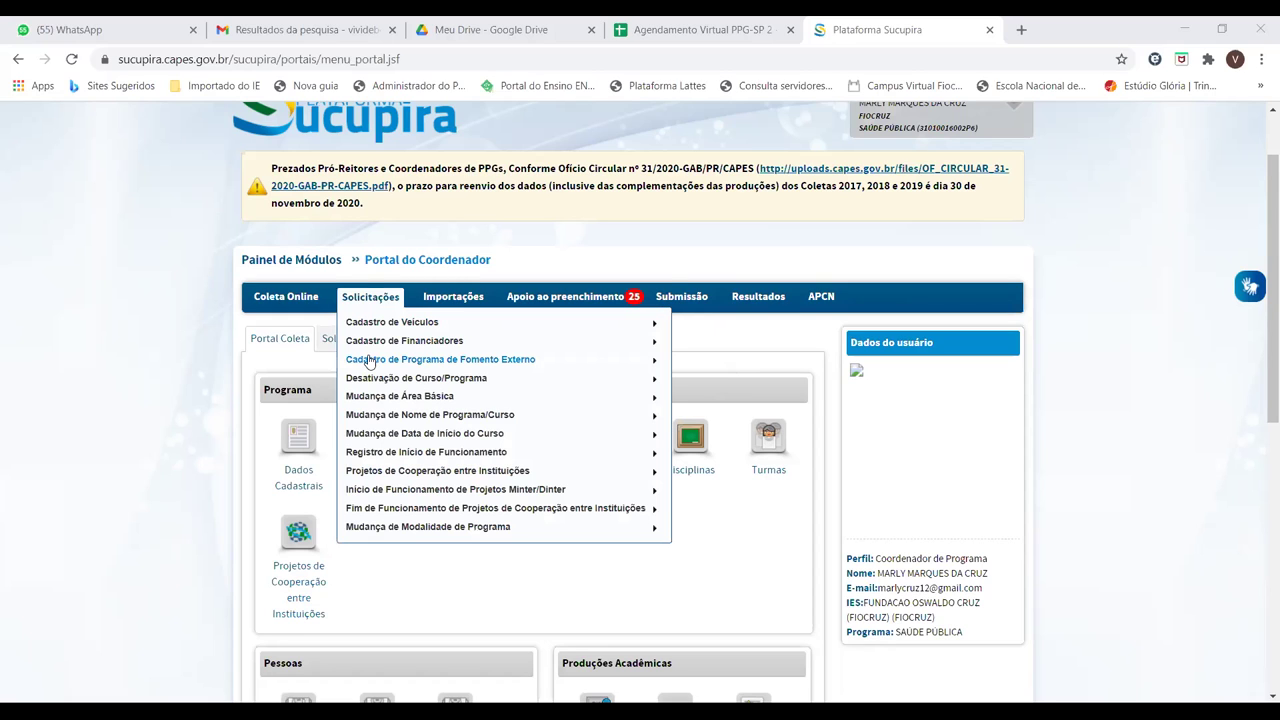
pyautogui.moveTo(372, 350)
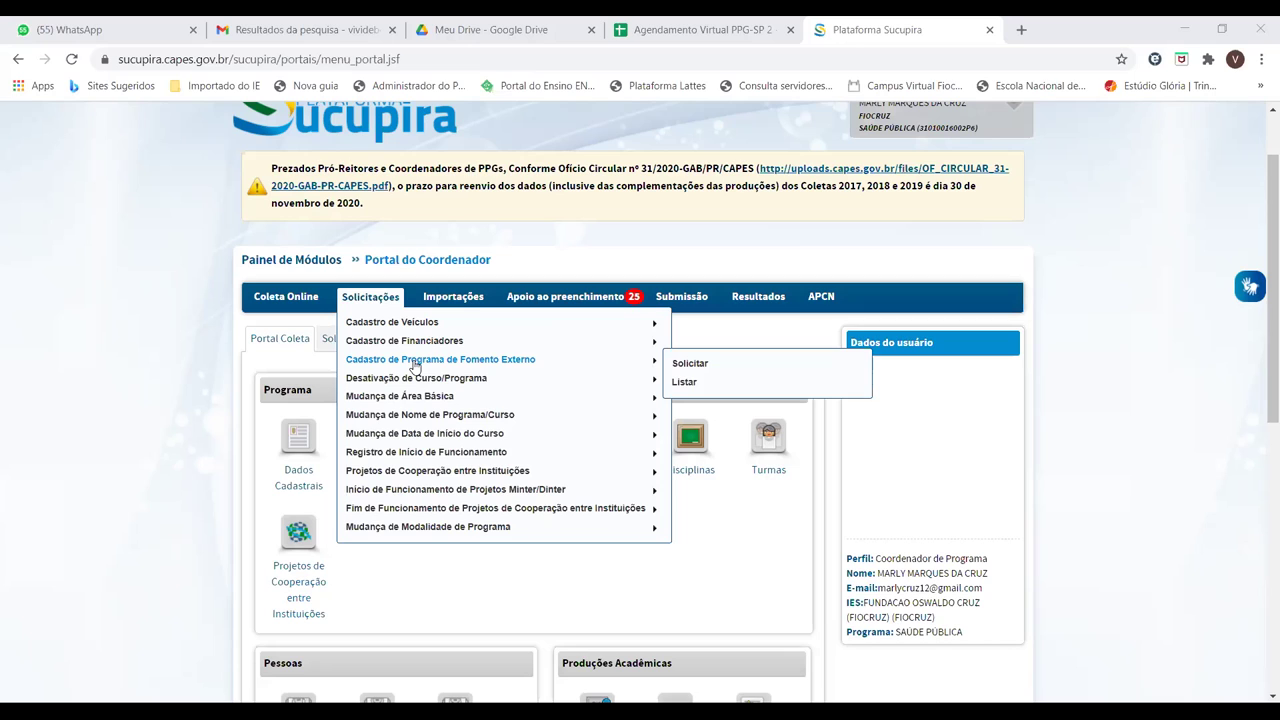
pyautogui.click(458, 300)
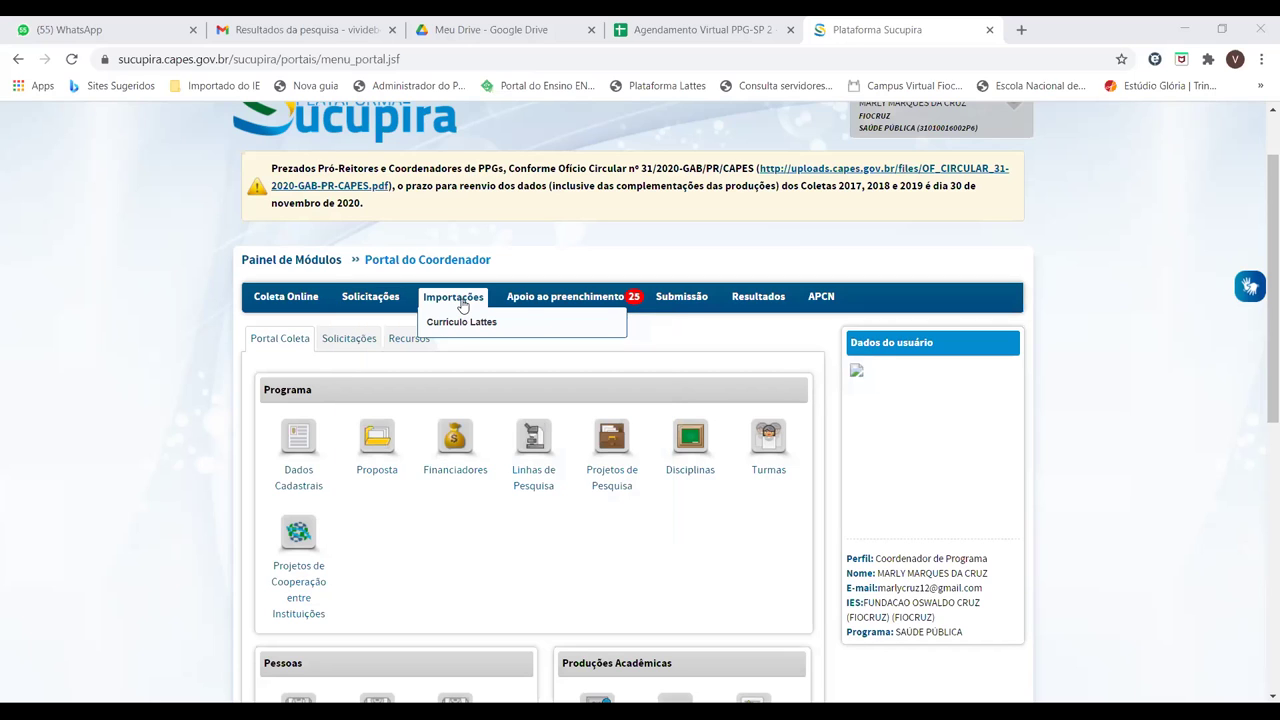
pyautogui.click(373, 300)
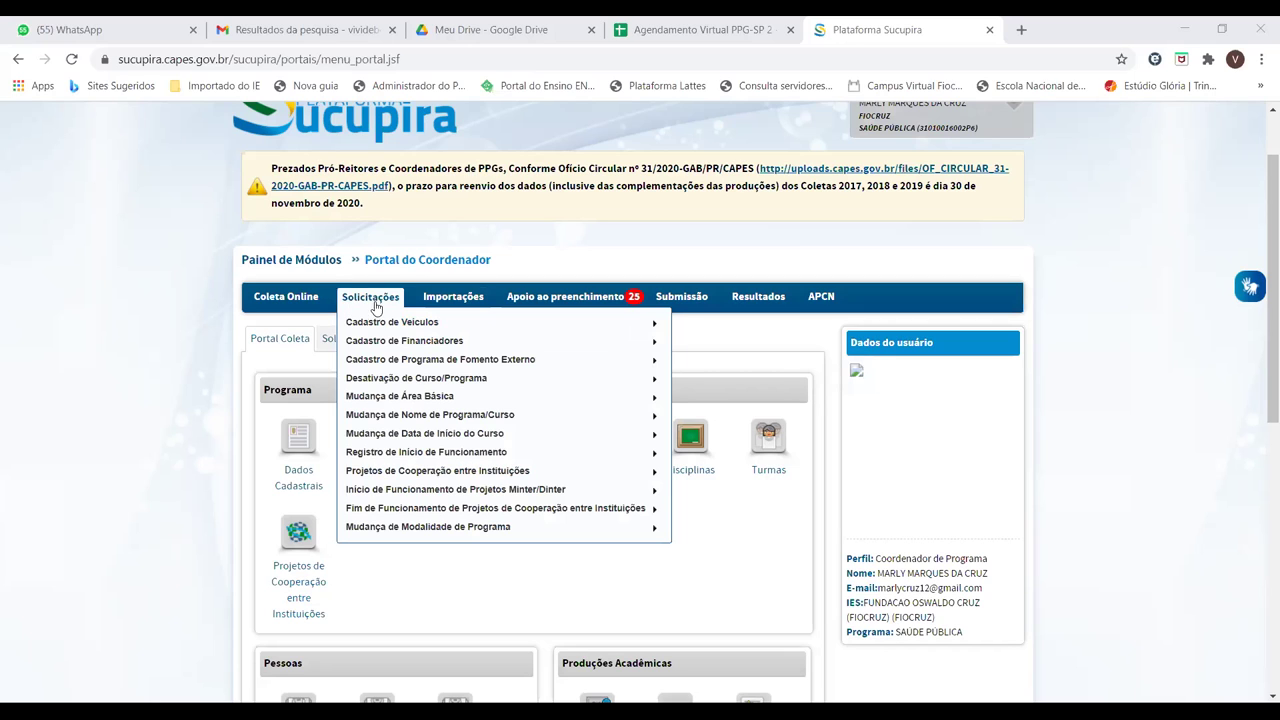
pyautogui.moveTo(524, 307)
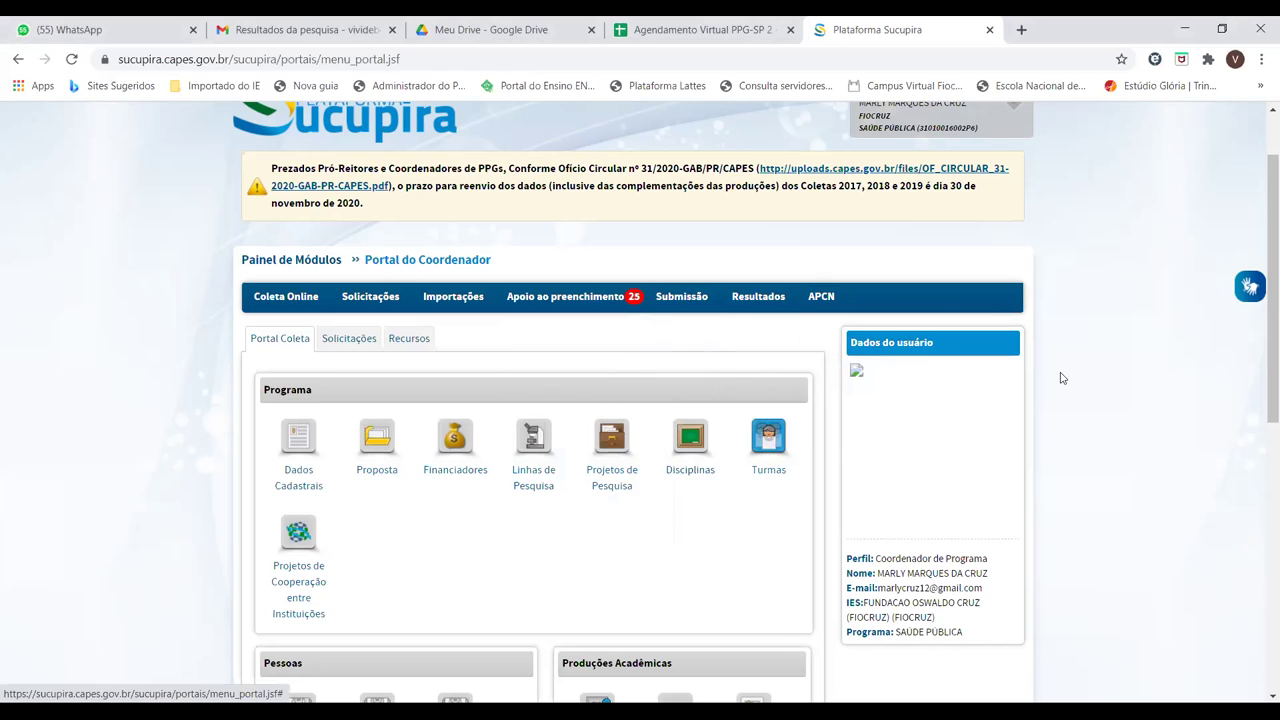
pyautogui.scroll(-3, 1262, 256)
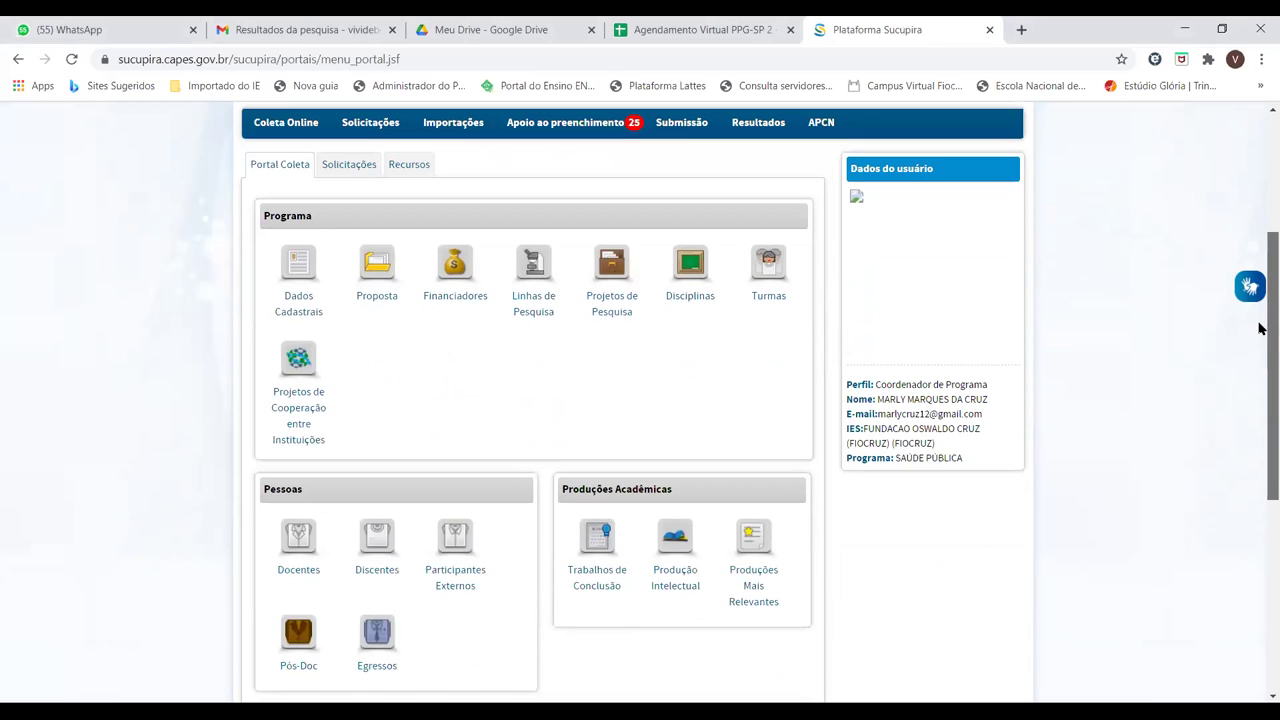
pyautogui.scroll(1, 1260, 274)
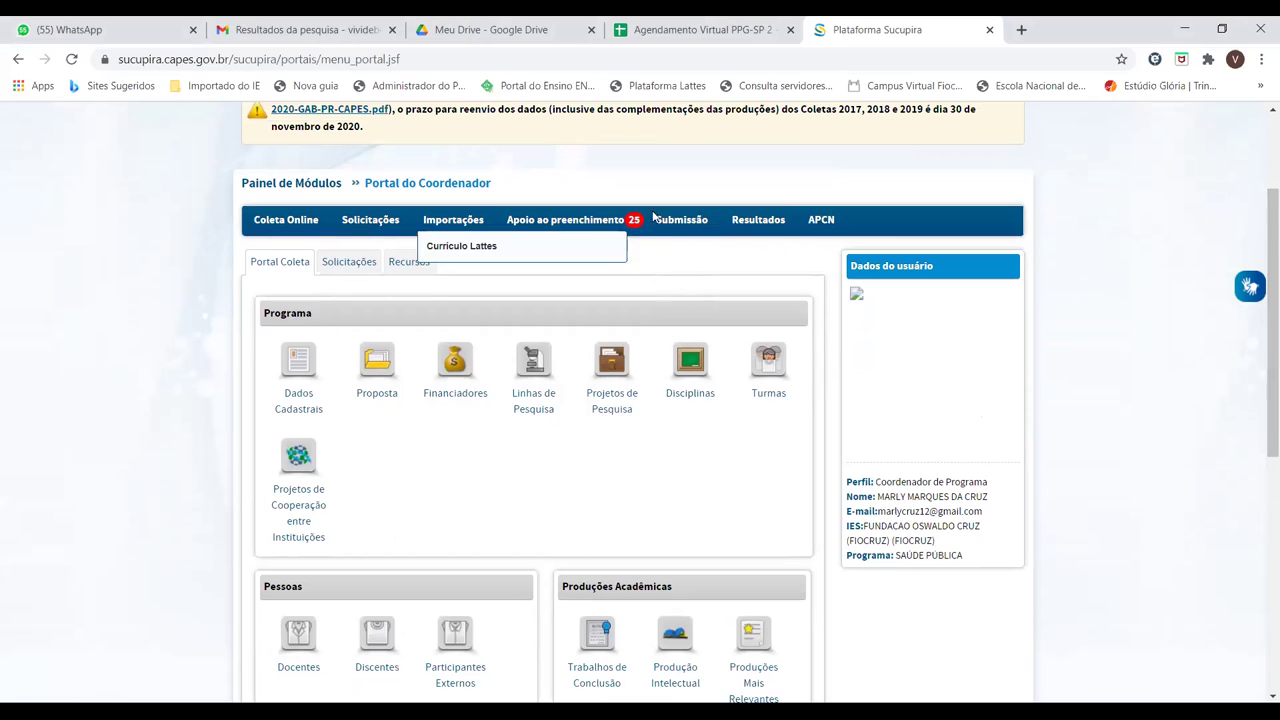
pyautogui.moveTo(826, 243)
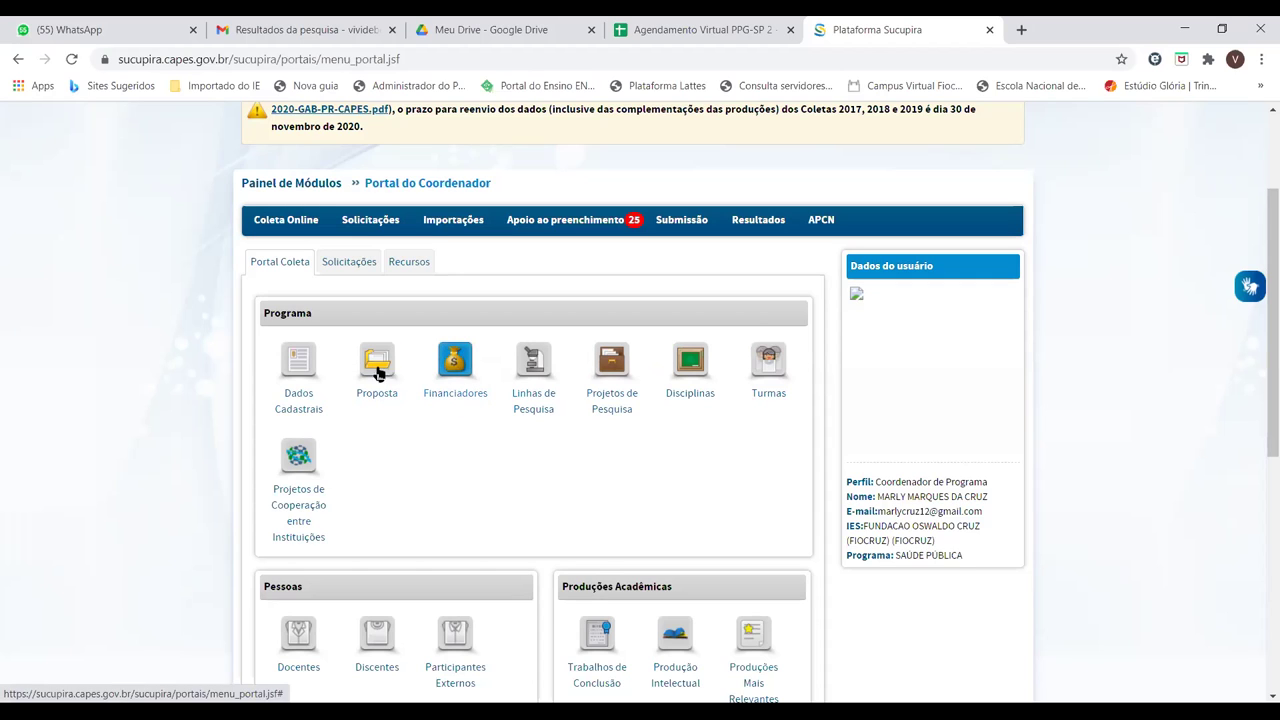
# Open the program's Dados Cadastrais and review the basic data, Tipos de Regime Letivo and Áreas de Concentração.
pyautogui.click(291, 374)
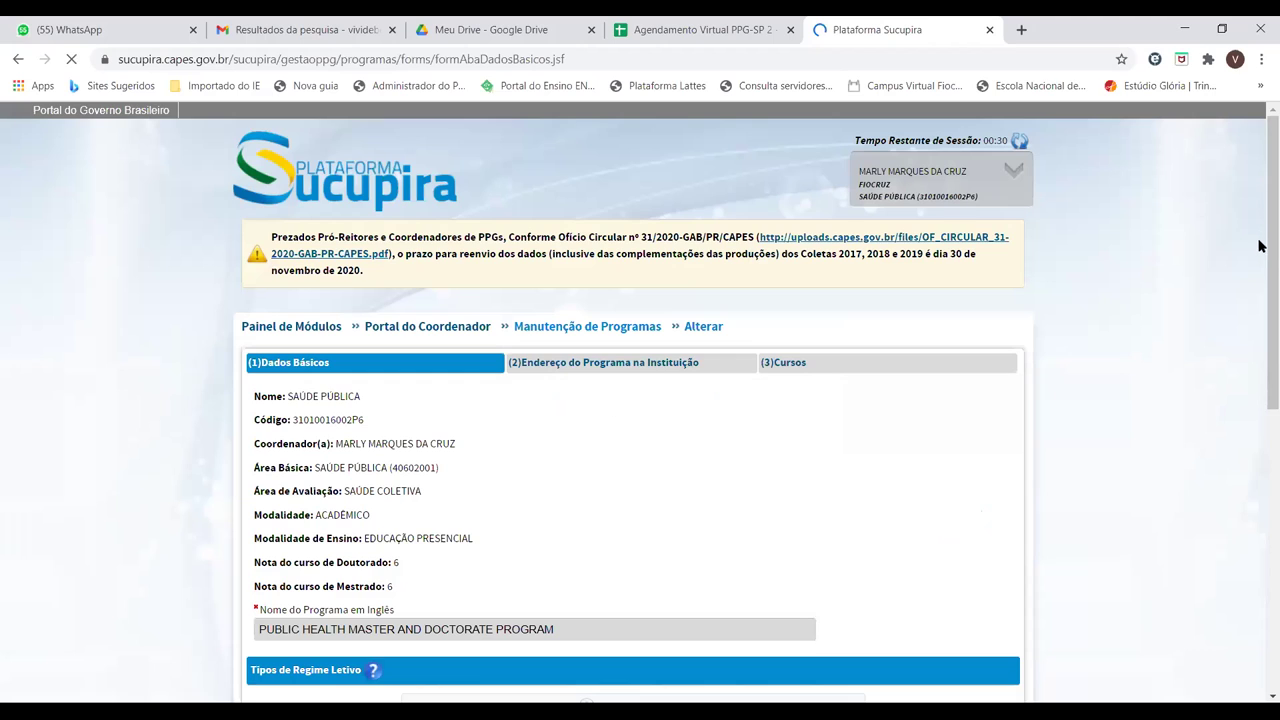
pyautogui.scroll(-2, 1259, 271)
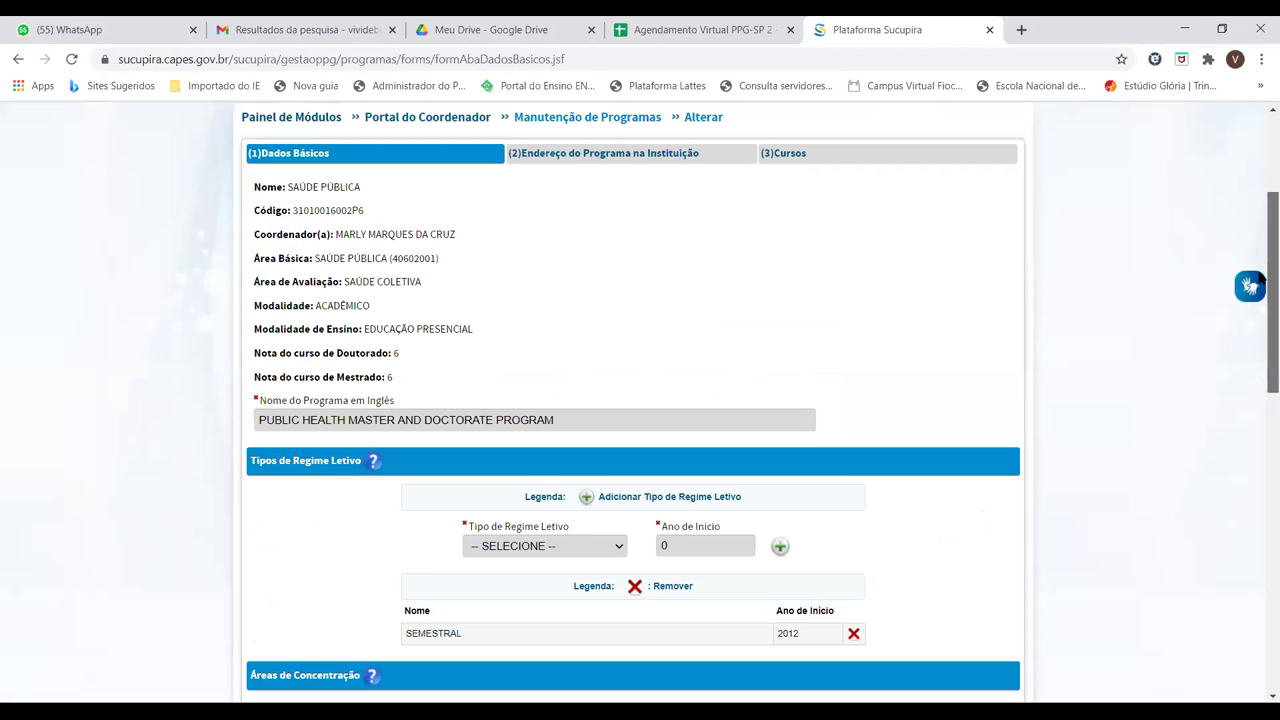
pyautogui.scroll(1, 1259, 268)
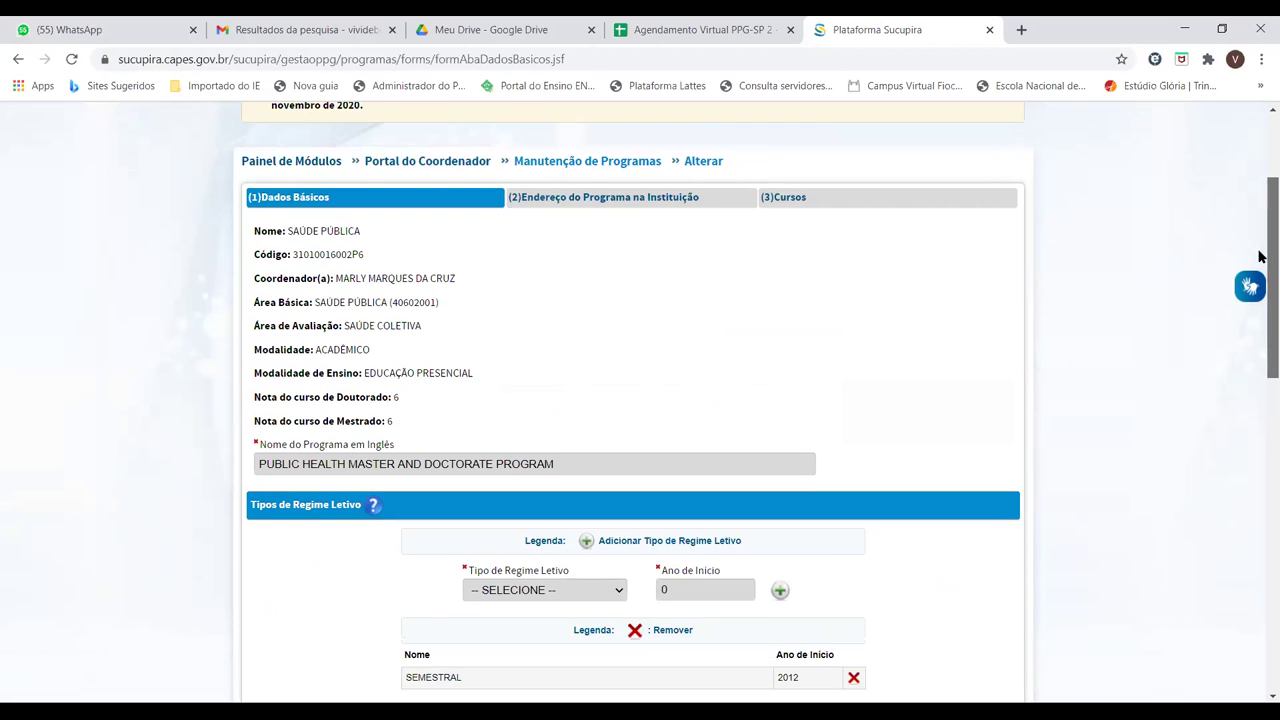
pyautogui.scroll(1, 1259, 255)
pyautogui.scroll(-1, 1259, 258)
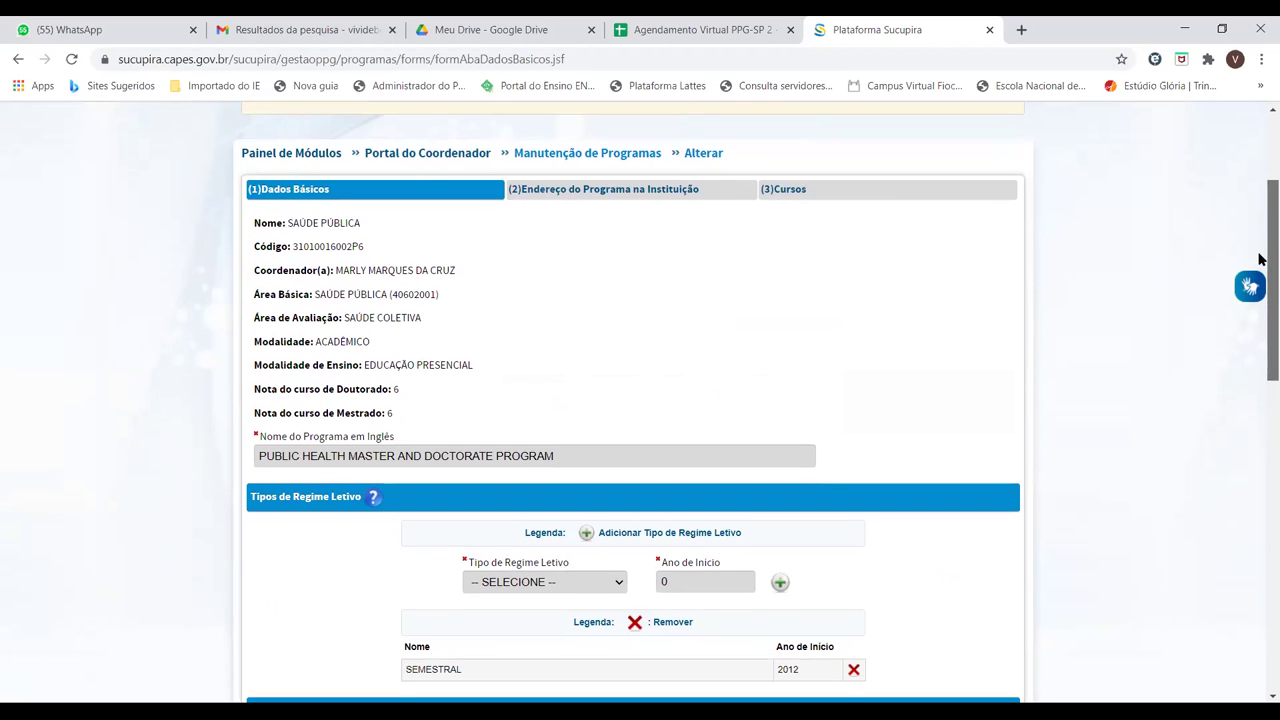
pyautogui.scroll(-3, 1259, 265)
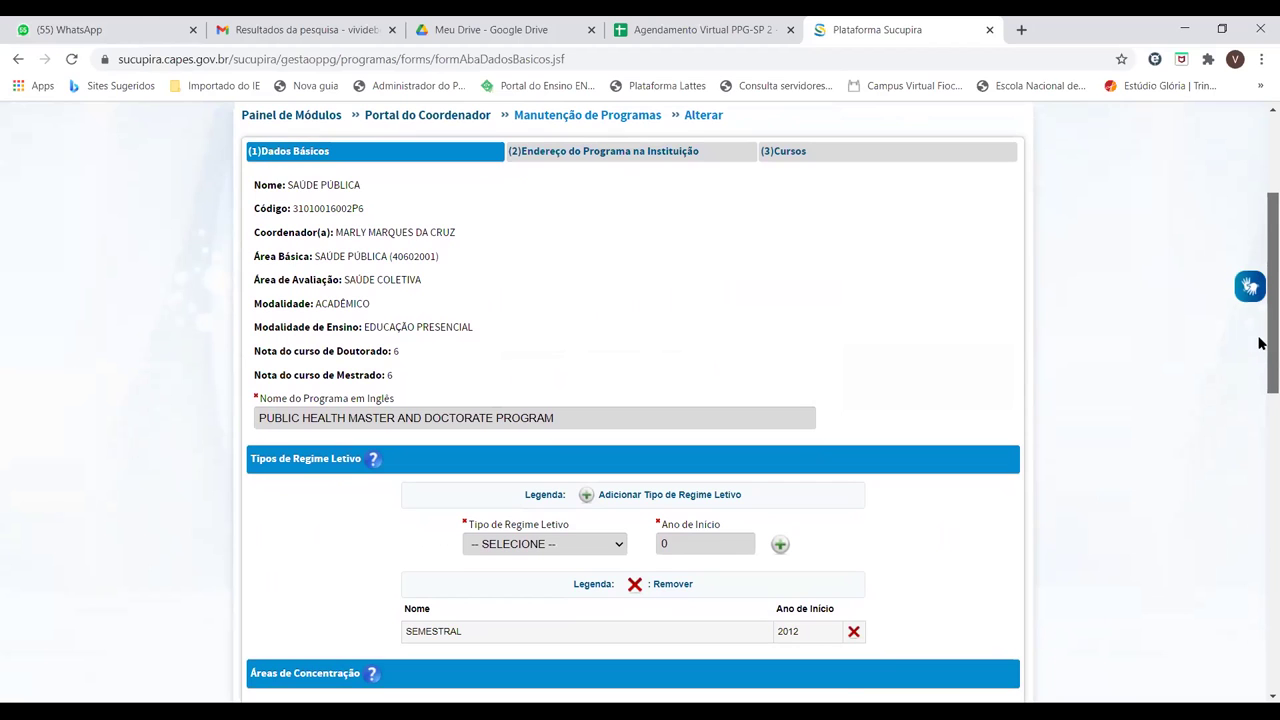
pyautogui.scroll(-2, 1259, 345)
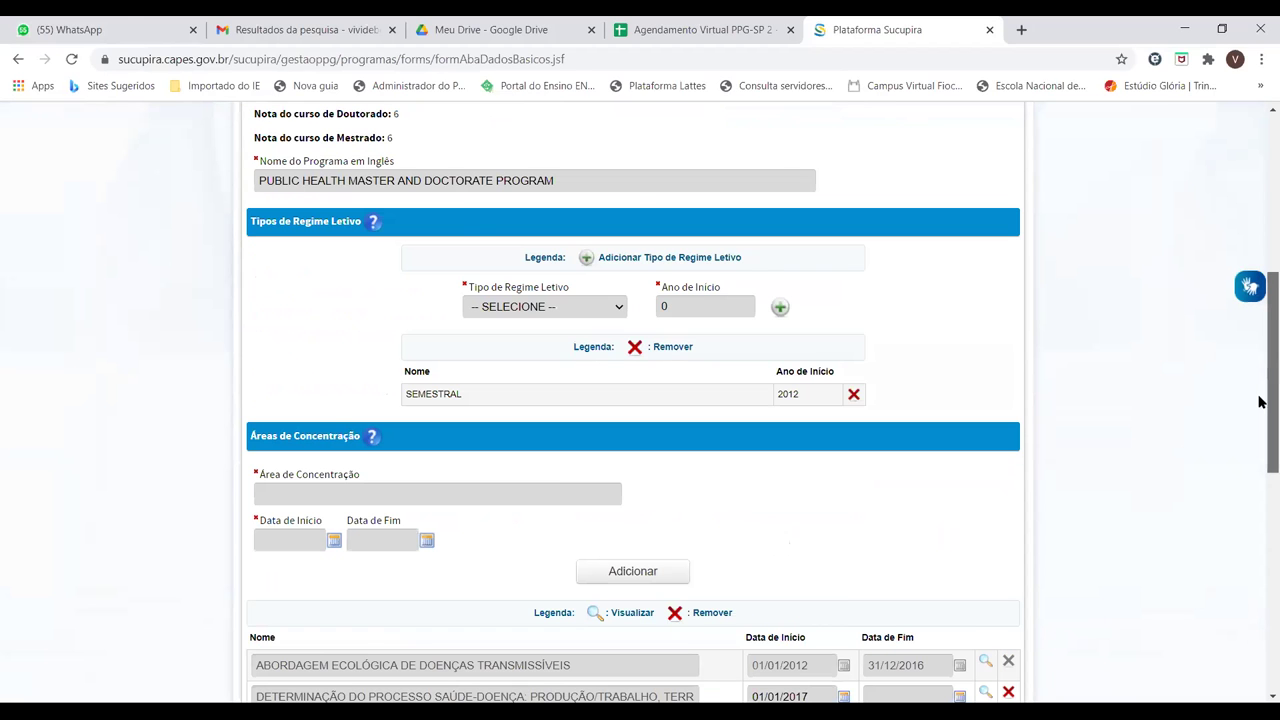
pyautogui.scroll(-4, 1259, 400)
pyautogui.scroll(-2, 1259, 500)
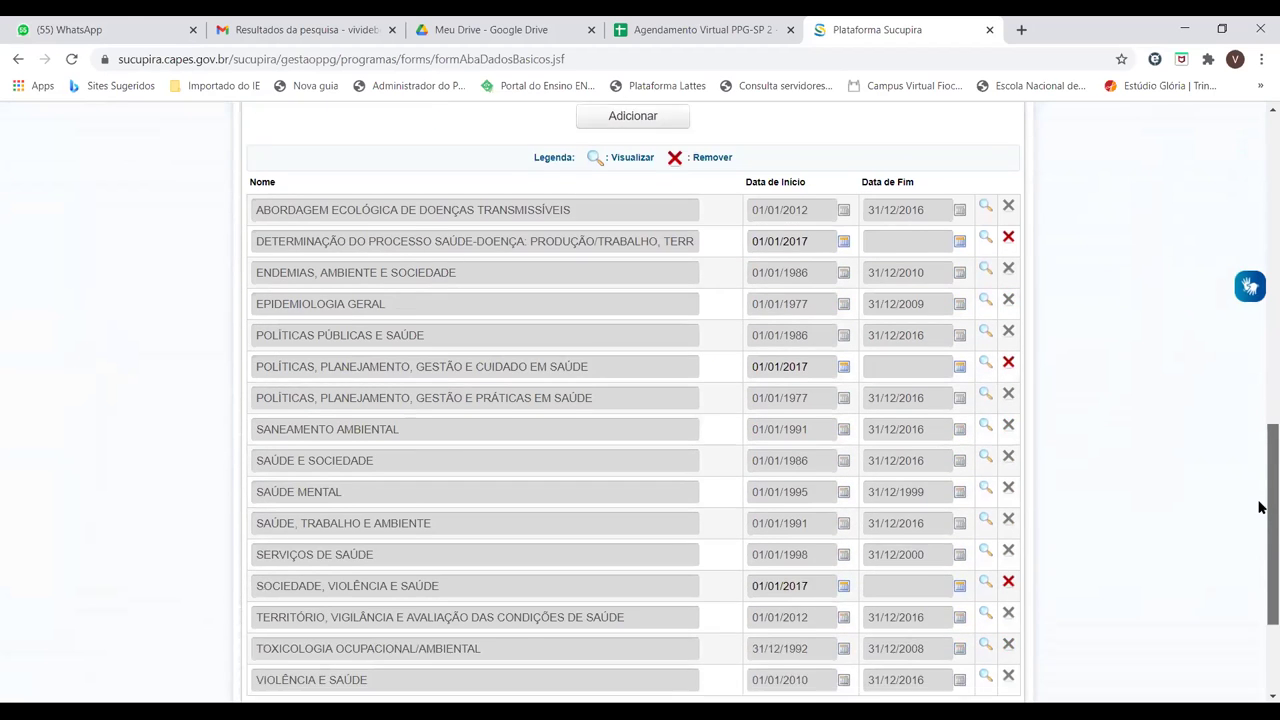
pyautogui.scroll(1, 1259, 514)
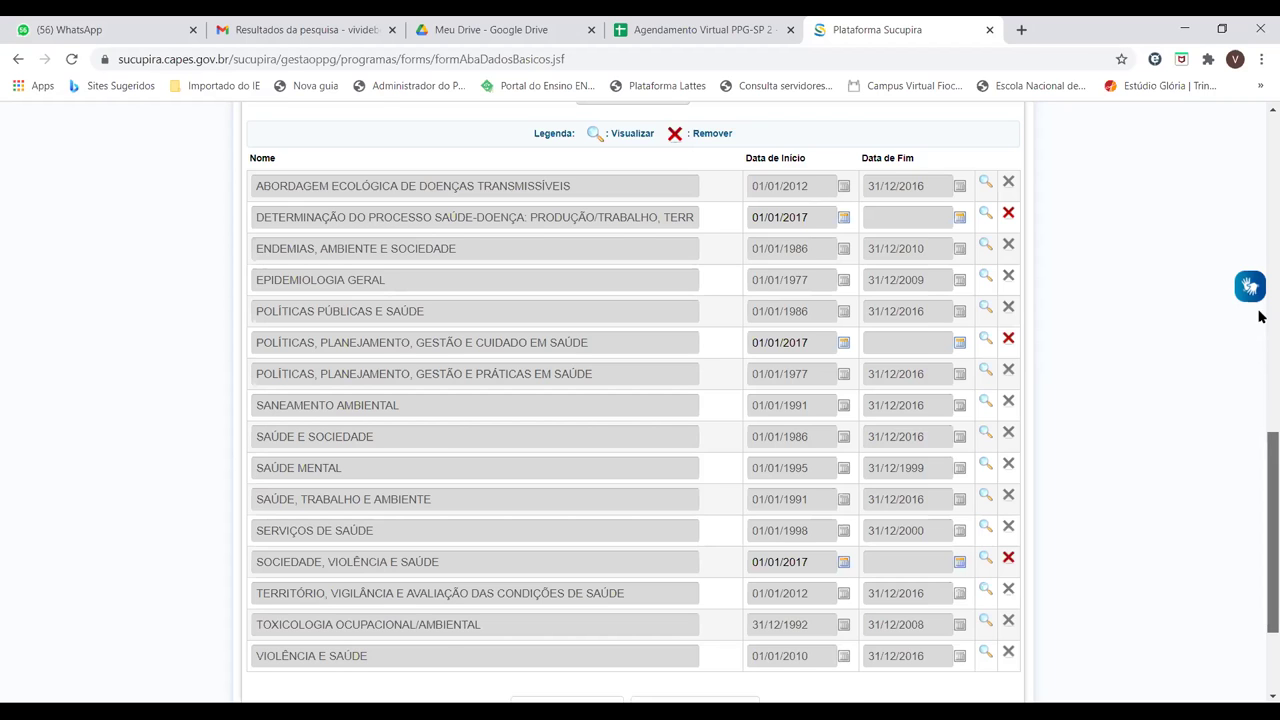
# View the program's courses in the Cursos section of the registration data.
pyautogui.scroll(4, 1259, 290)
pyautogui.scroll(4, 1260, 252)
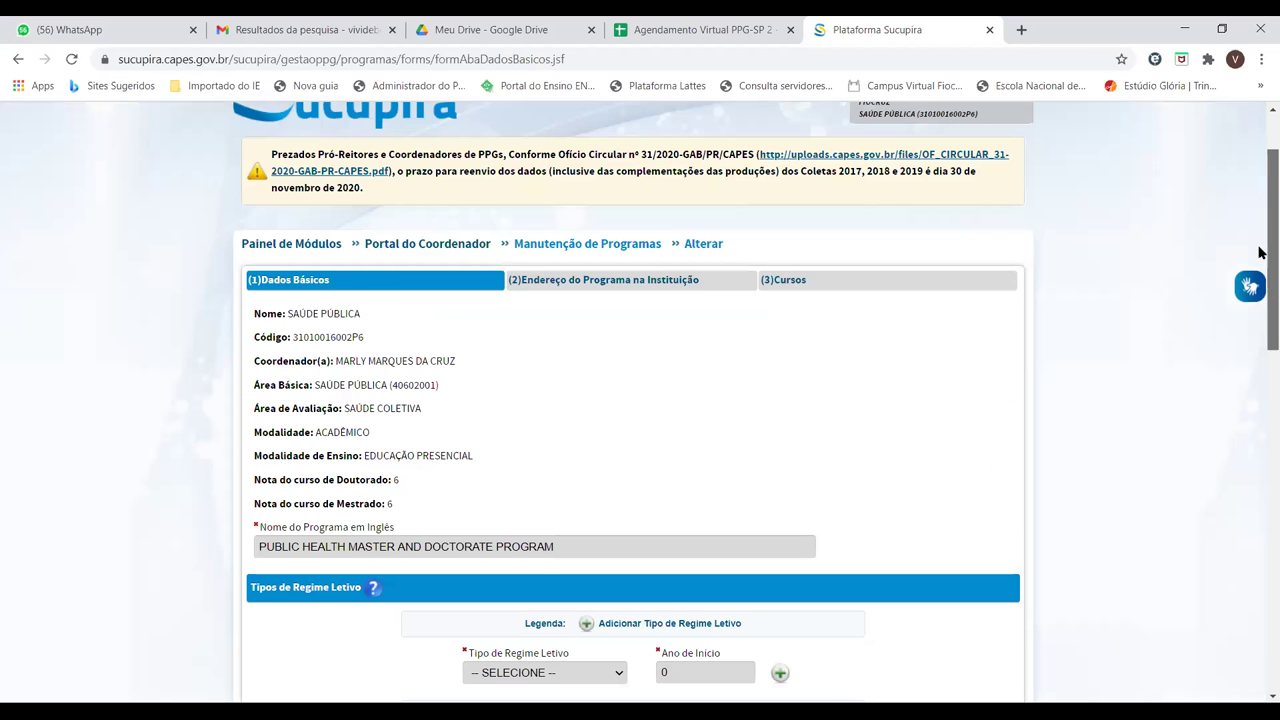
pyautogui.scroll(-1, 1259, 252)
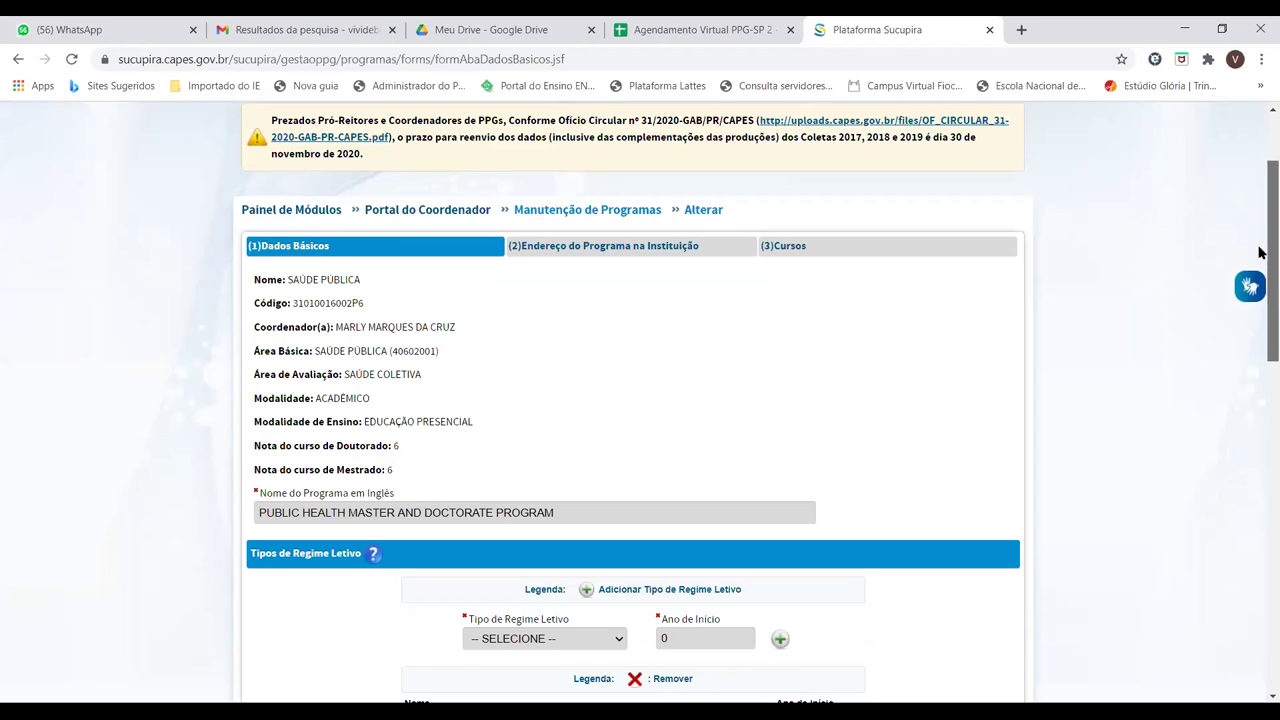
pyautogui.scroll(-1, 661, 228)
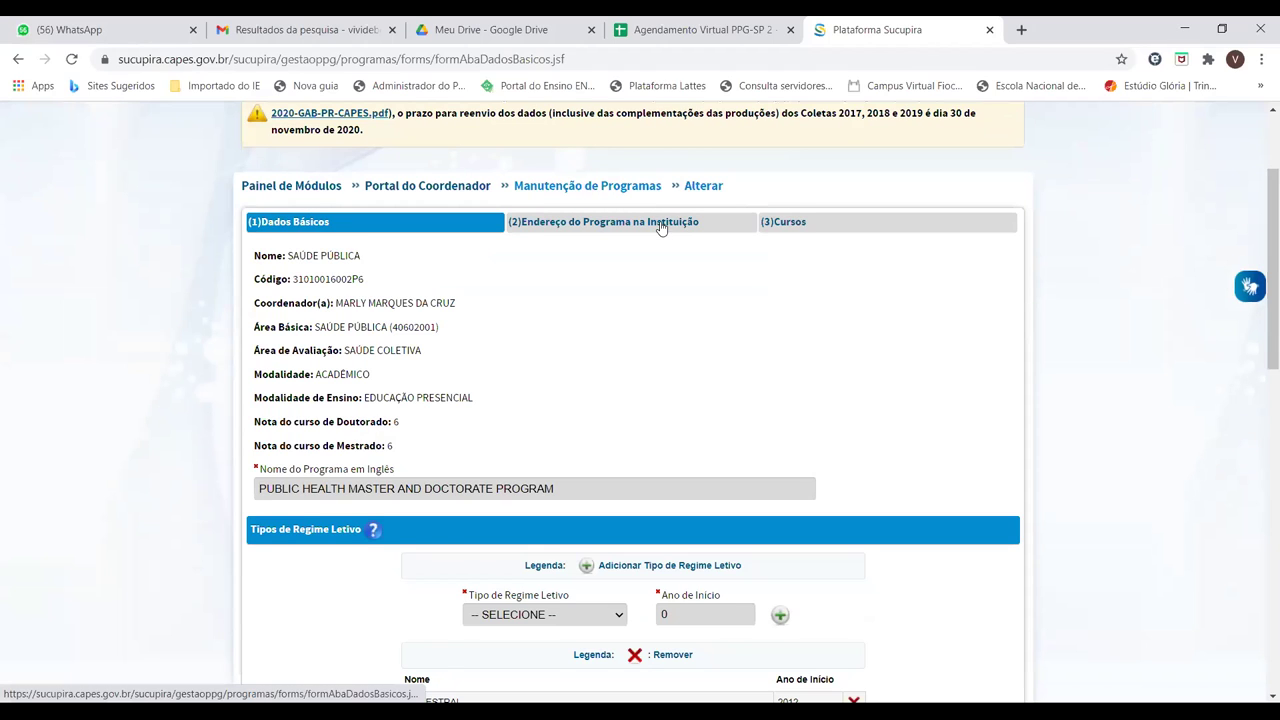
pyautogui.click(791, 225)
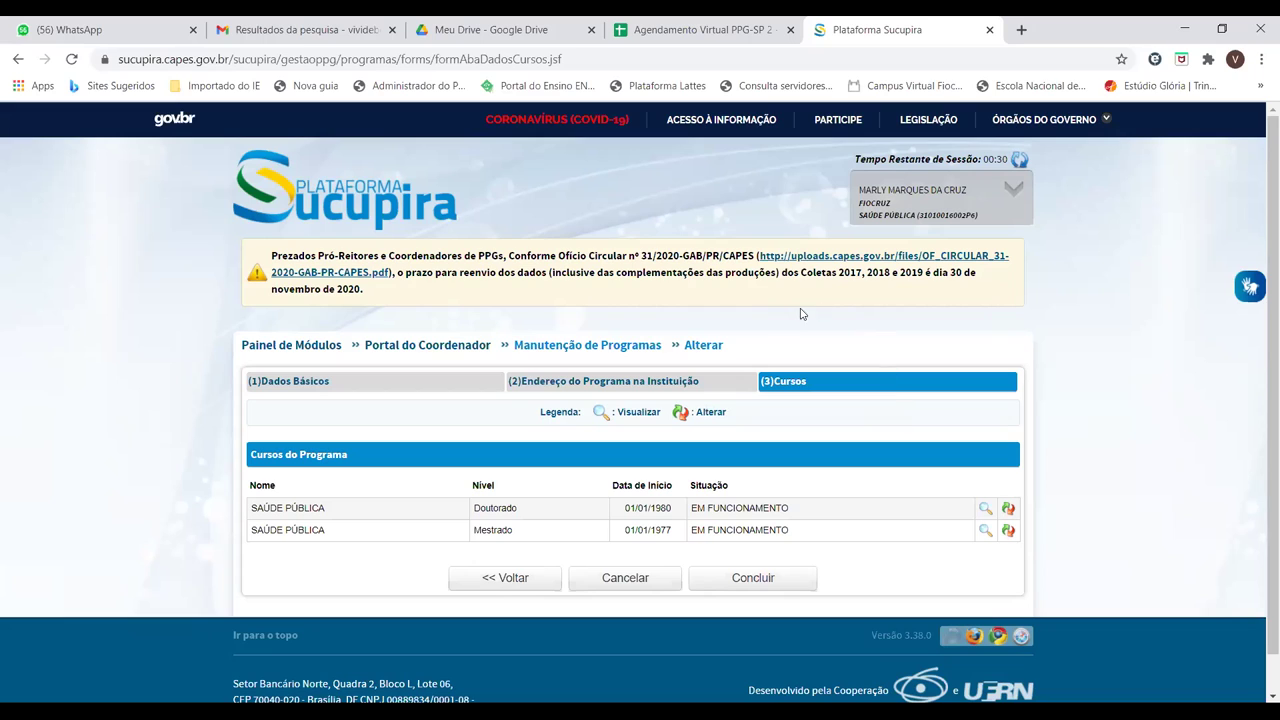
# Go back to Endereço do Programa na Instituição, then cancel the registration-data operation to return to the coordinator portal.
pyautogui.click(520, 586)
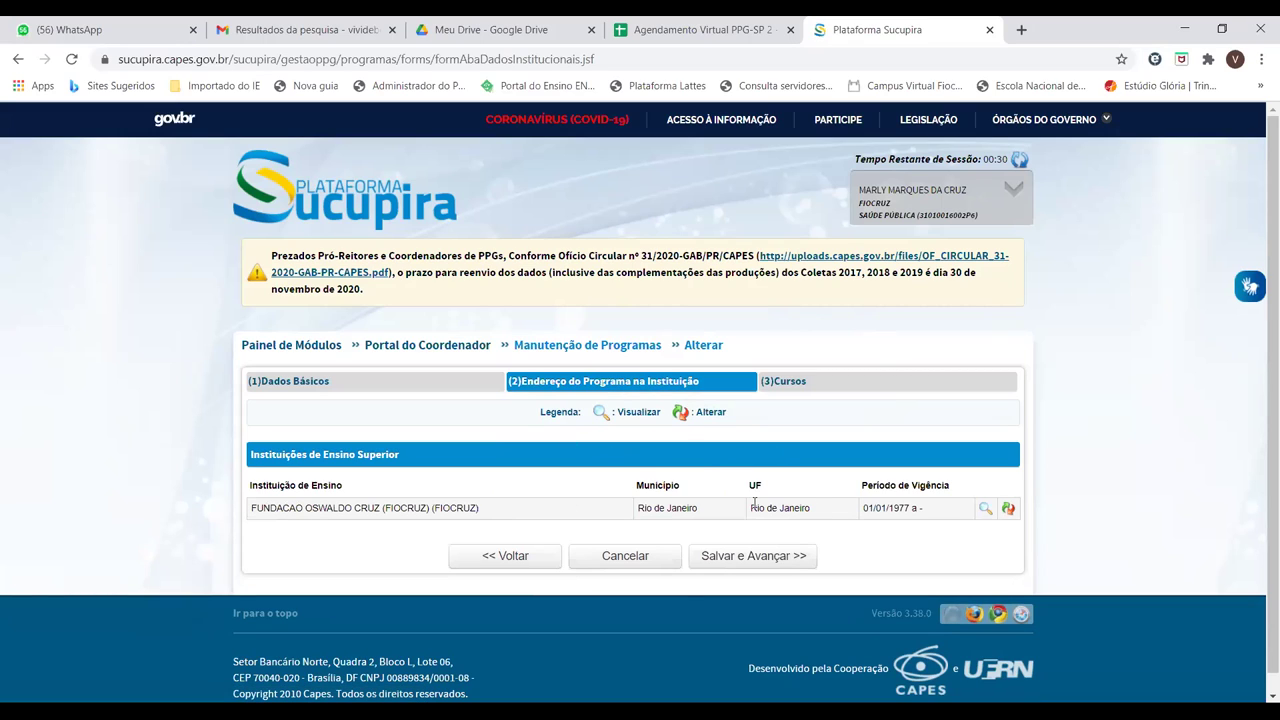
pyautogui.click(641, 565)
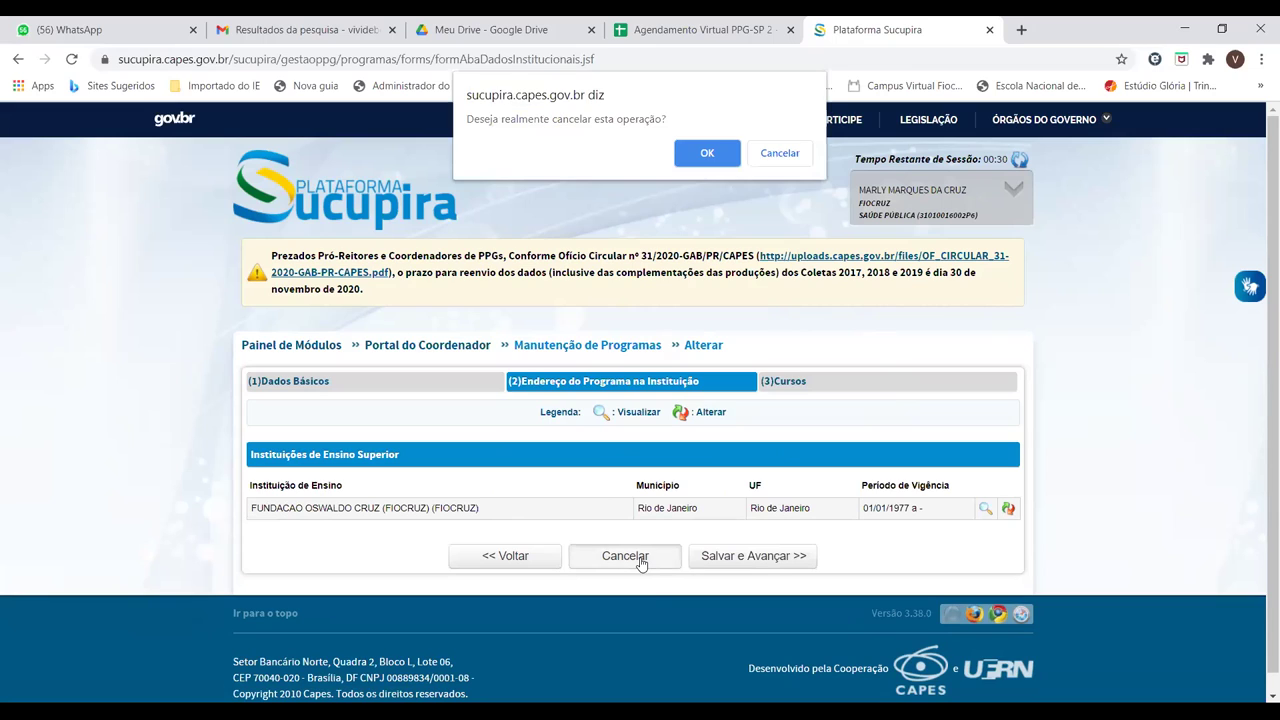
pyautogui.click(690, 160)
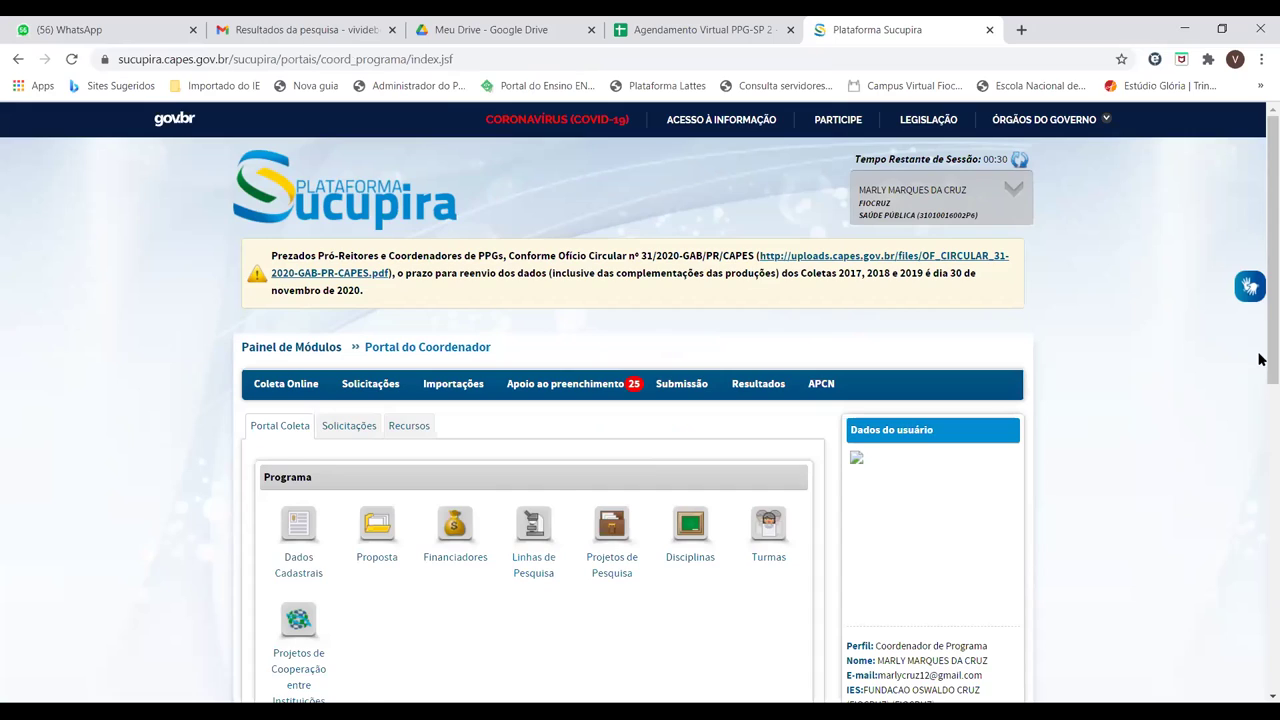
# Open the program's Linhas de Pesquisa and look over the query filters and the list of research lines.
pyautogui.scroll(-2, 1260, 360)
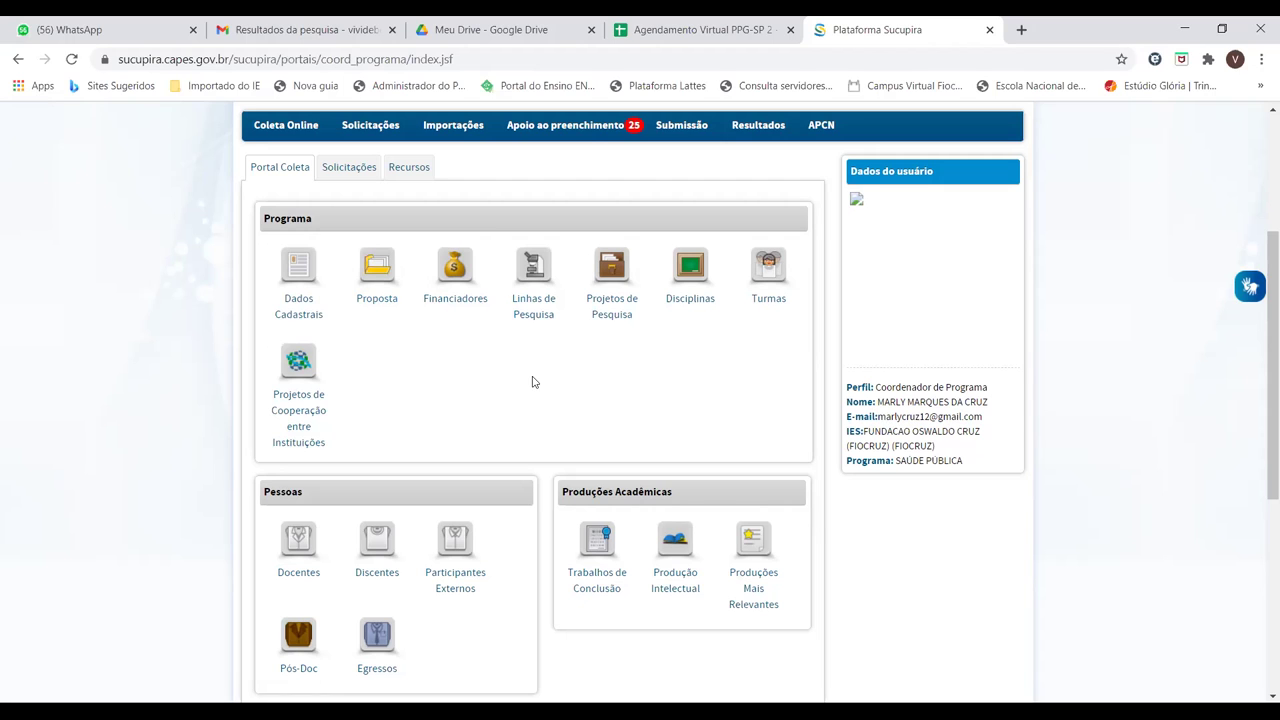
pyautogui.moveTo(380, 141)
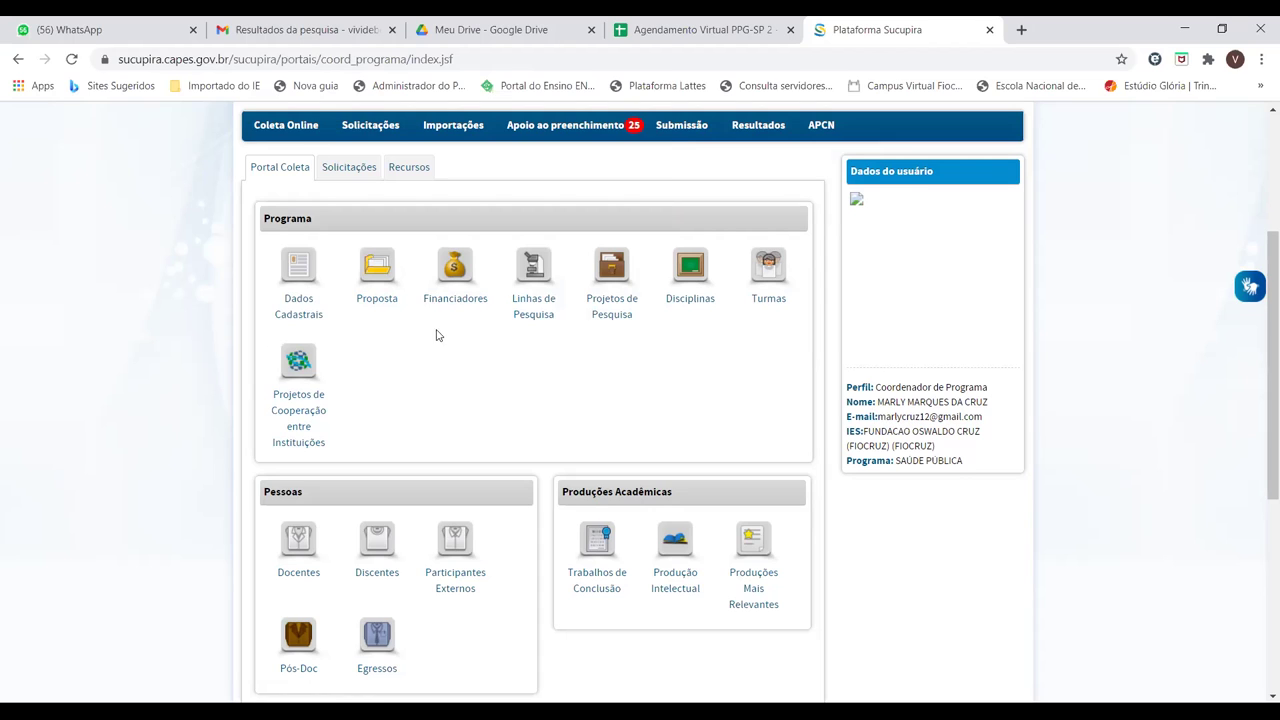
pyautogui.click(536, 287)
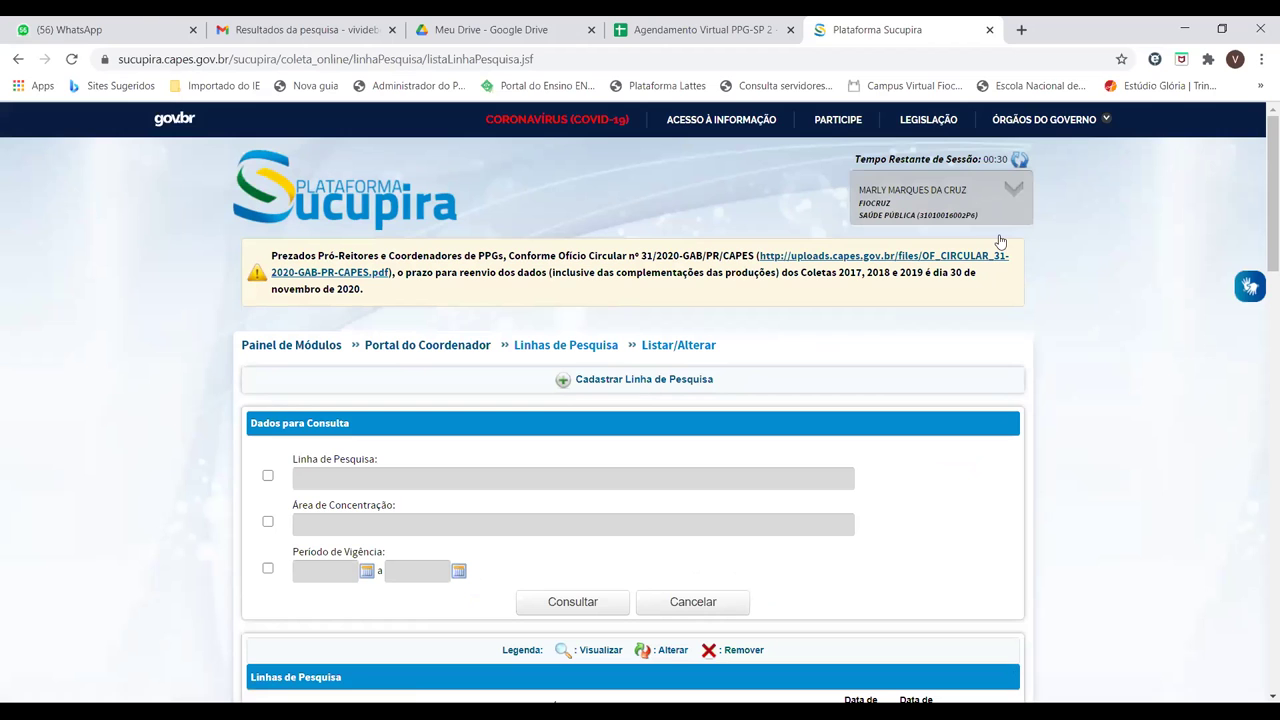
pyautogui.moveTo(1262, 192)
pyautogui.mouseDown()
pyautogui.moveTo(1260, 220)
pyautogui.moveTo(1260, 172)
pyautogui.mouseUp()
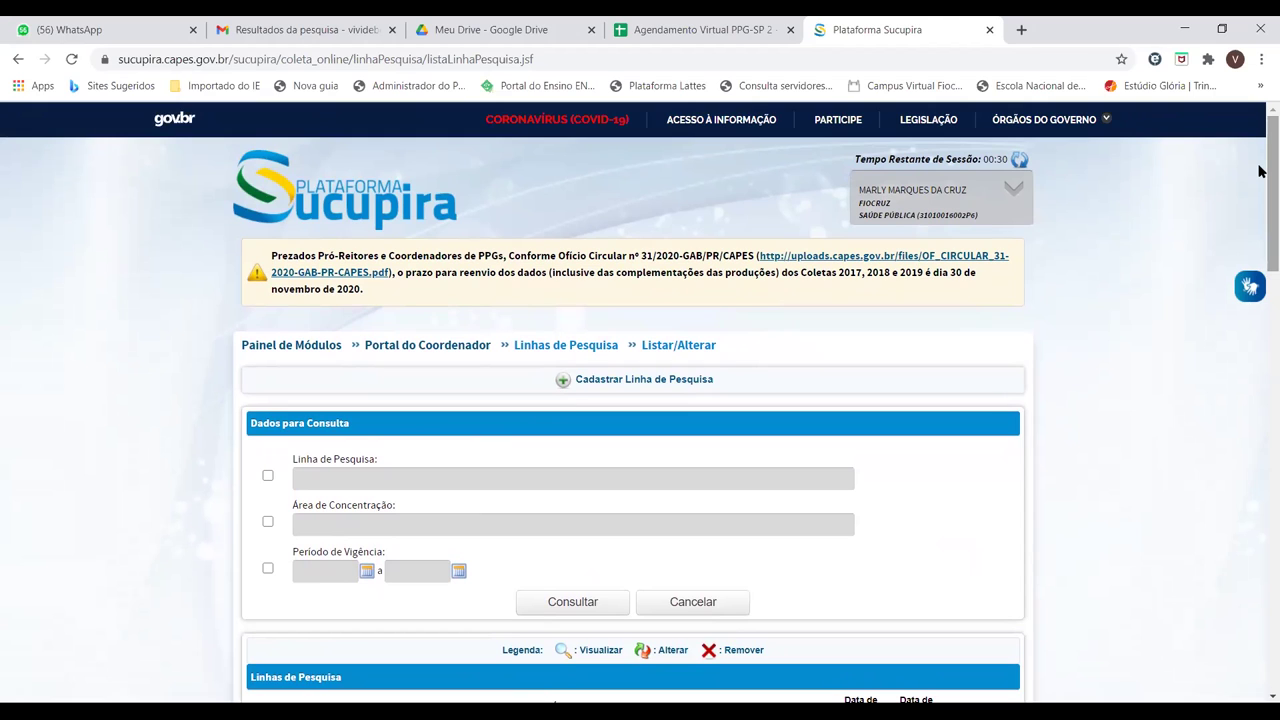
pyautogui.moveTo(1259, 172)
pyautogui.mouseDown()
pyautogui.moveTo(1260, 197)
pyautogui.moveTo(1260, 163)
pyautogui.mouseUp()
pyautogui.moveTo(1259, 163); pyautogui.dragTo(1261, 183)
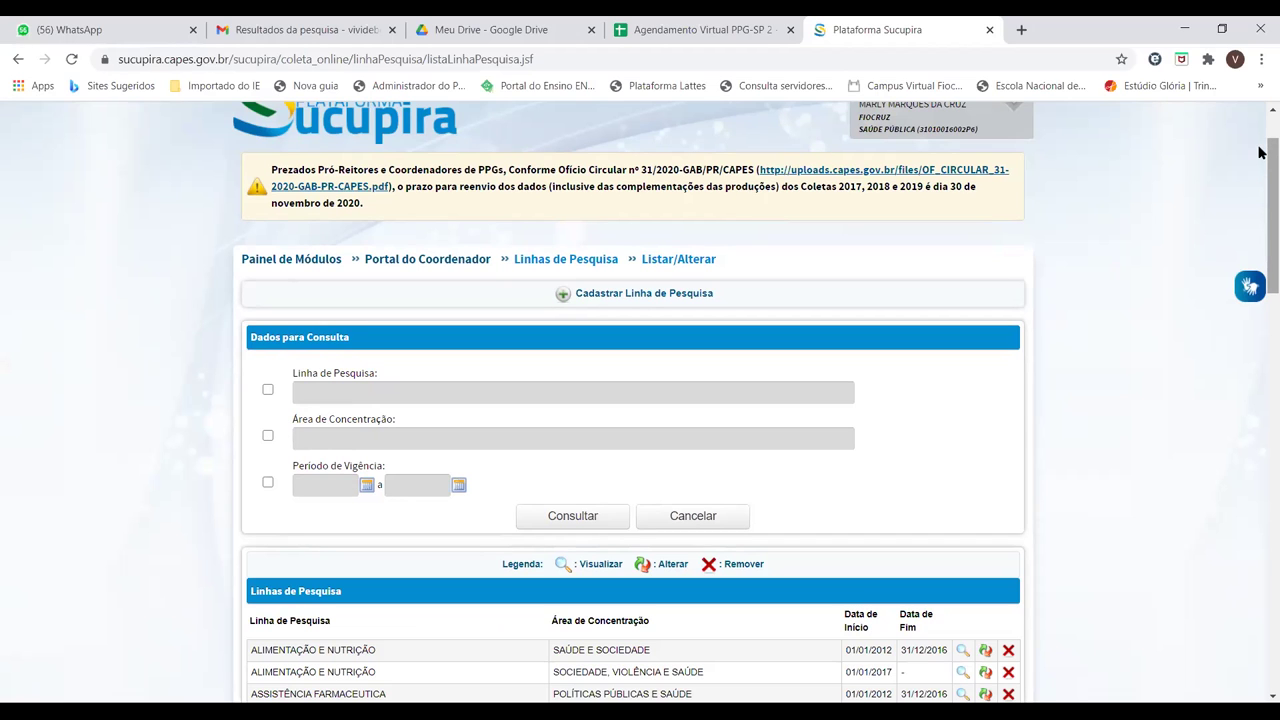
pyautogui.scroll(-1, 1260, 154)
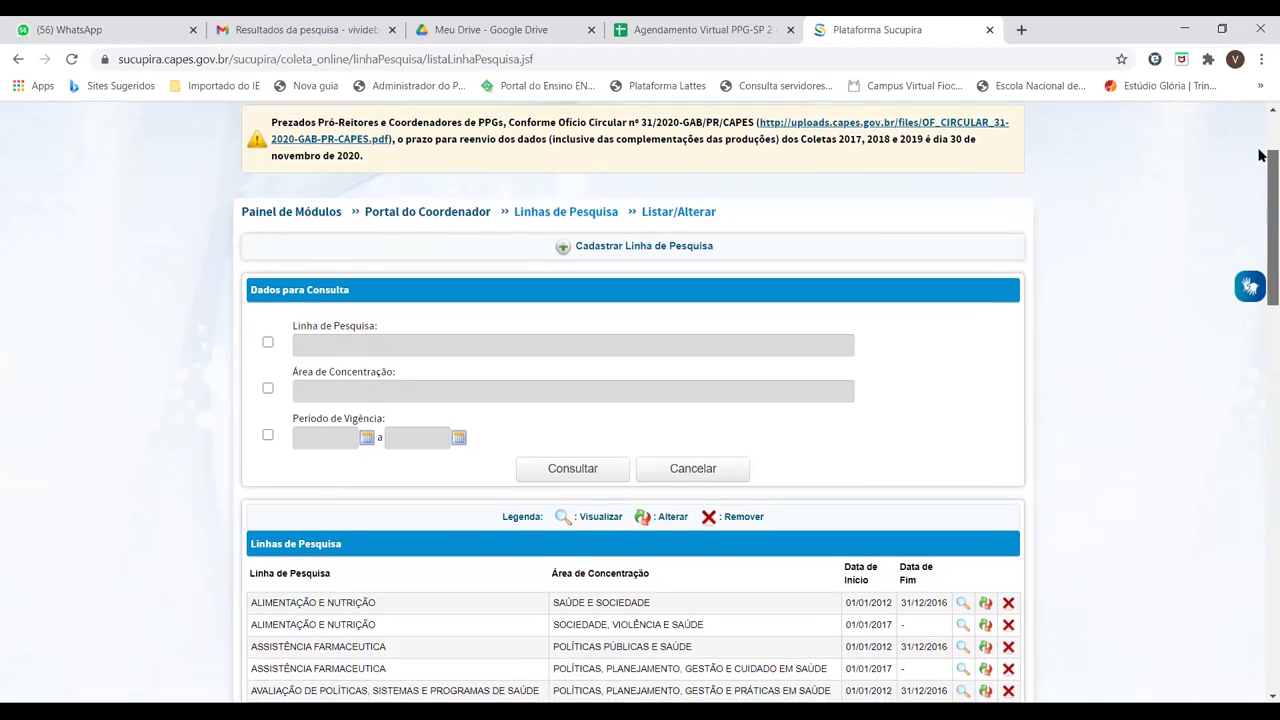
pyautogui.scroll(2, 1260, 154)
pyautogui.scroll(-3, 1259, 135)
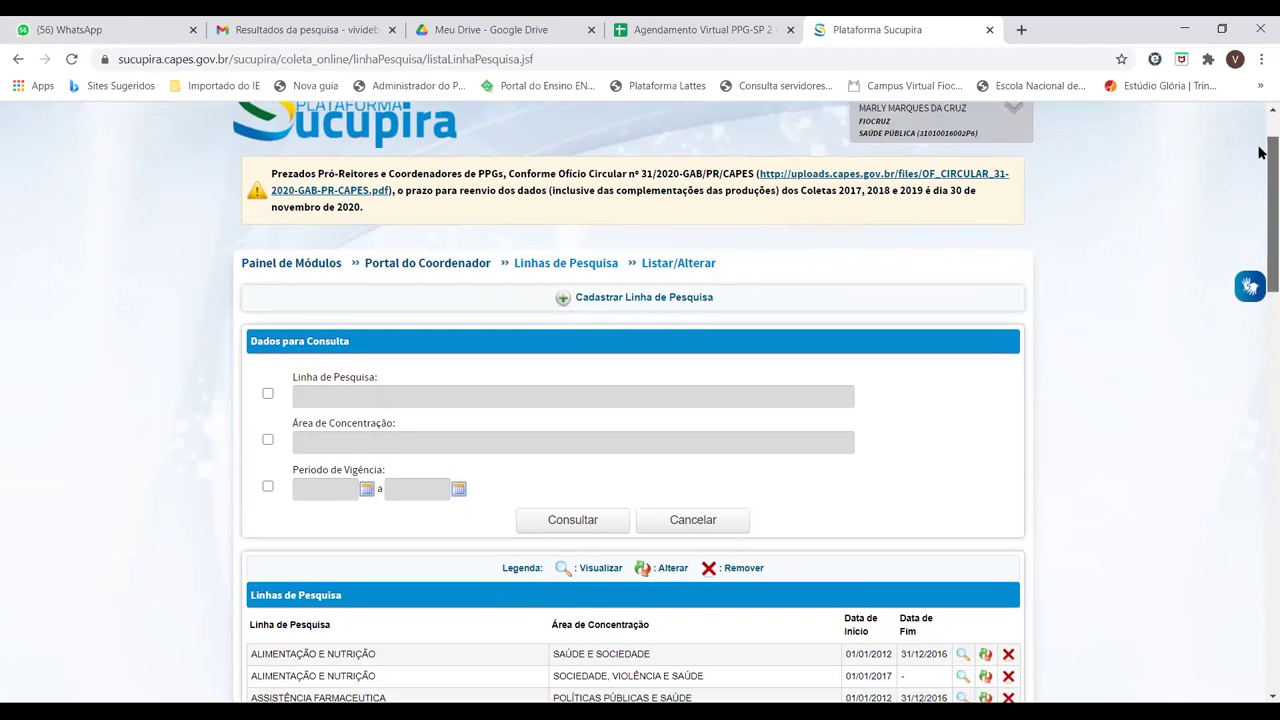
pyautogui.scroll(1, 1260, 177)
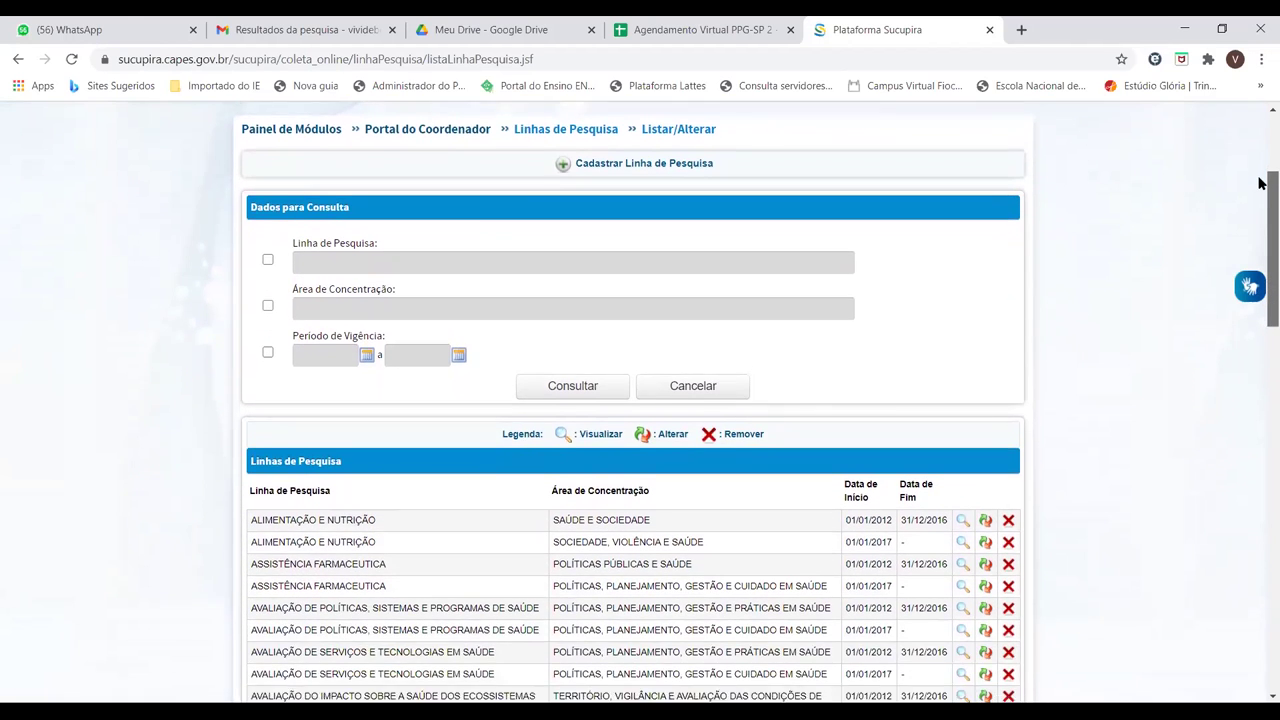
# Open the form for registering a new Linha de Pesquisa and look over its Dados Básicos fields.
pyautogui.scroll(-1, 1260, 165)
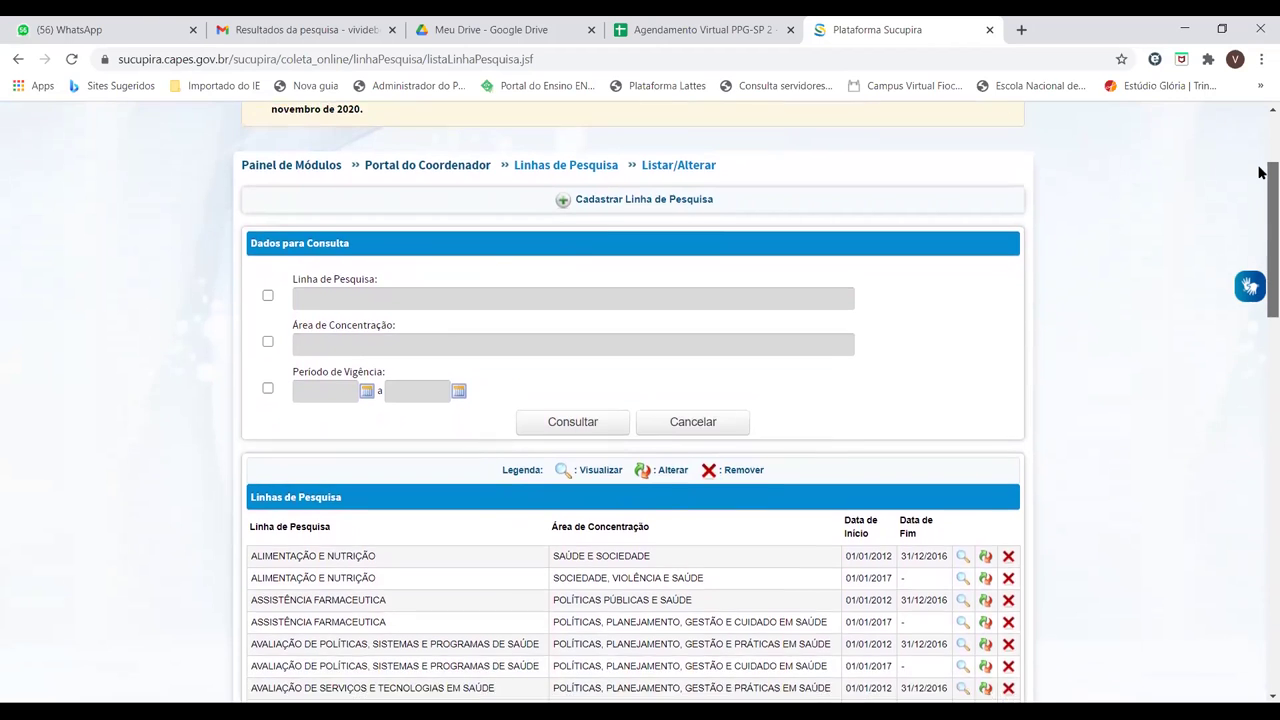
pyautogui.scroll(1, 1260, 168)
pyautogui.scroll(-1, 1260, 170)
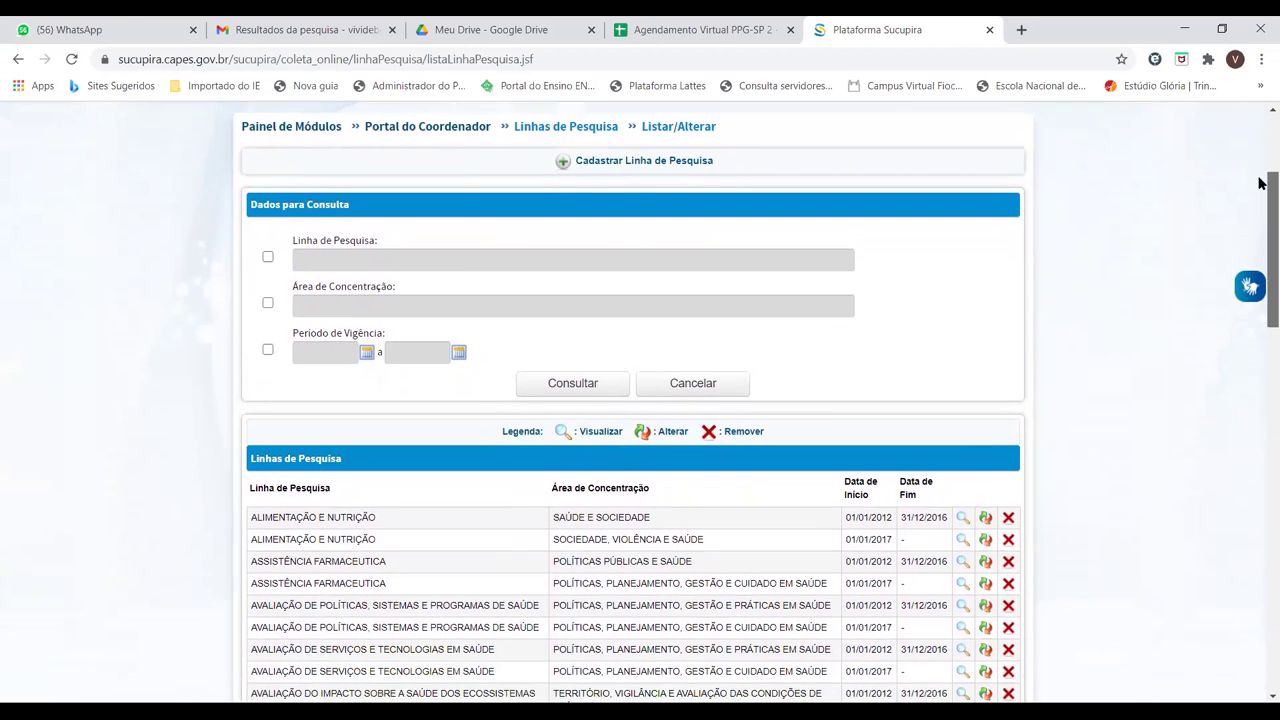
pyautogui.scroll(1, 1260, 170)
pyautogui.scroll(-1, 1259, 170)
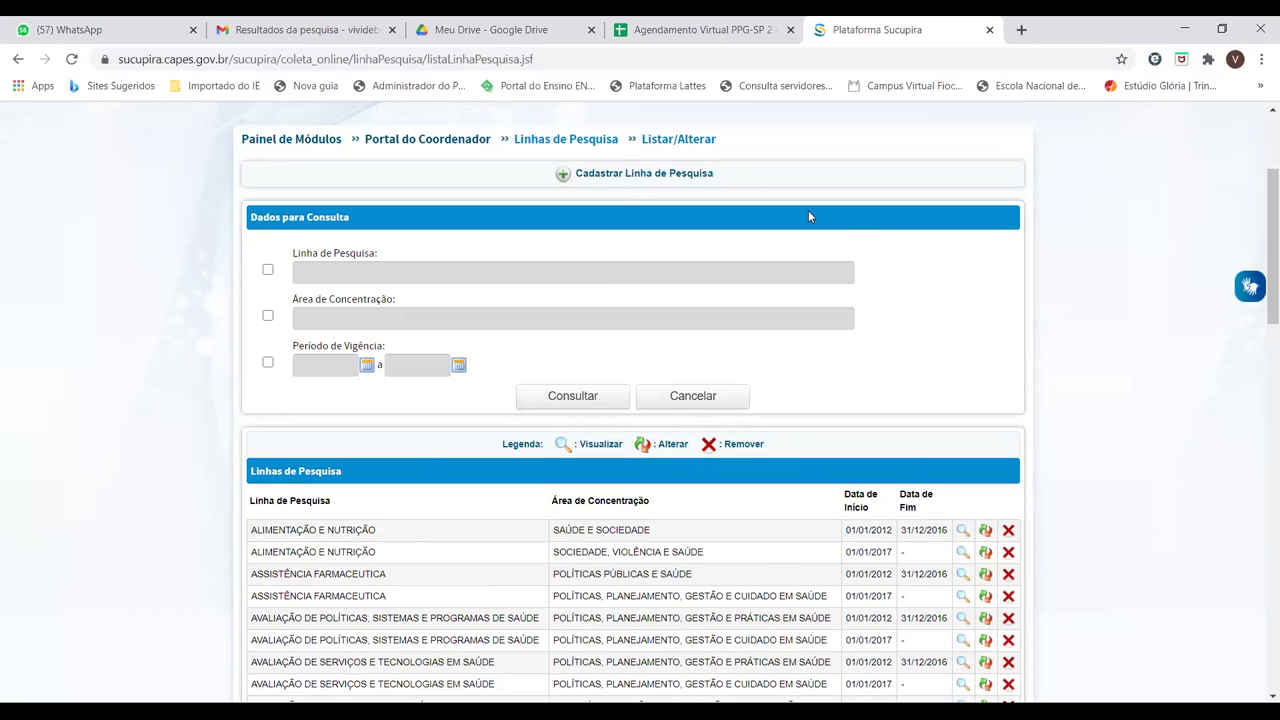
pyautogui.click(636, 181)
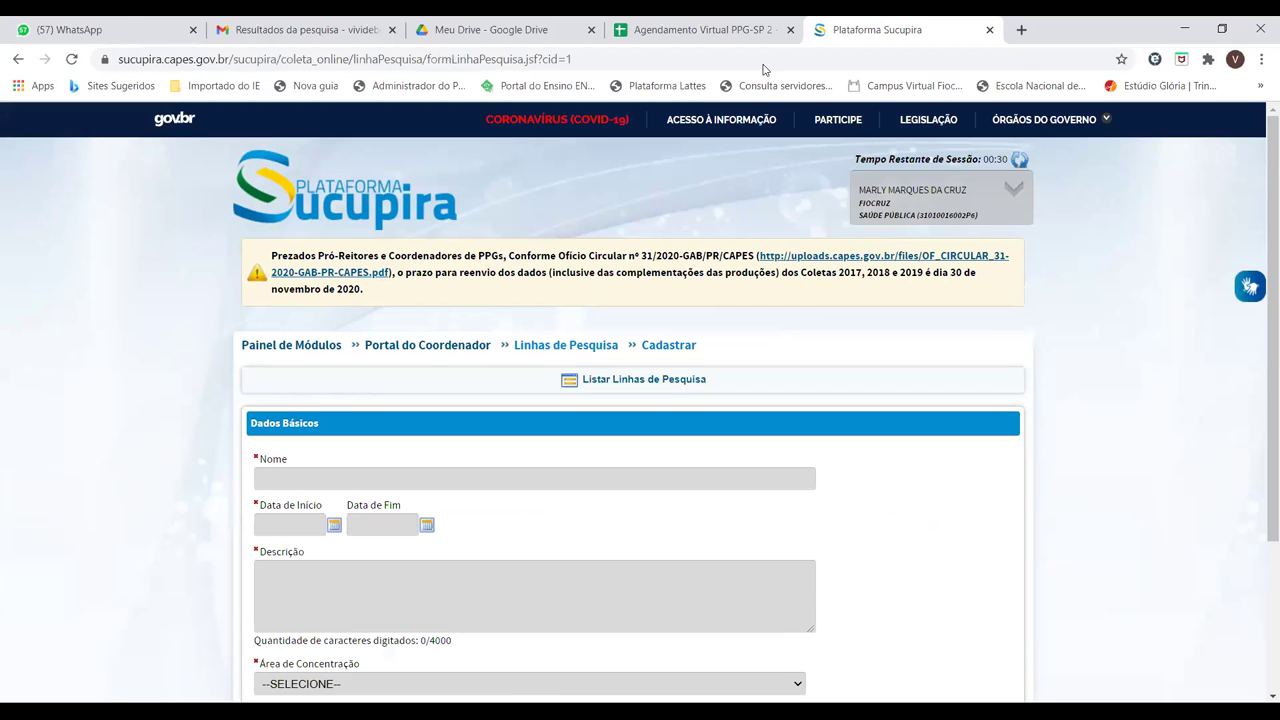
pyautogui.moveTo(1259, 153); pyautogui.dragTo(1262, 289)
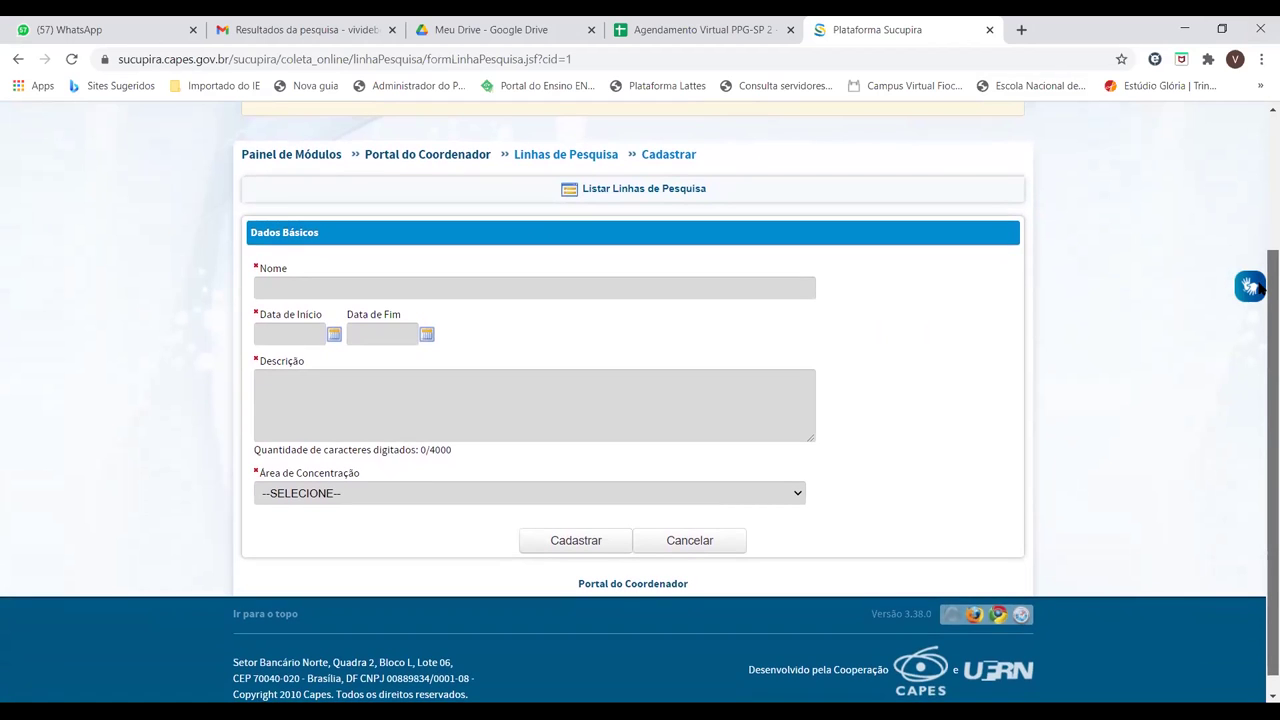
pyautogui.moveTo(1262, 288); pyautogui.dragTo(457, 609)
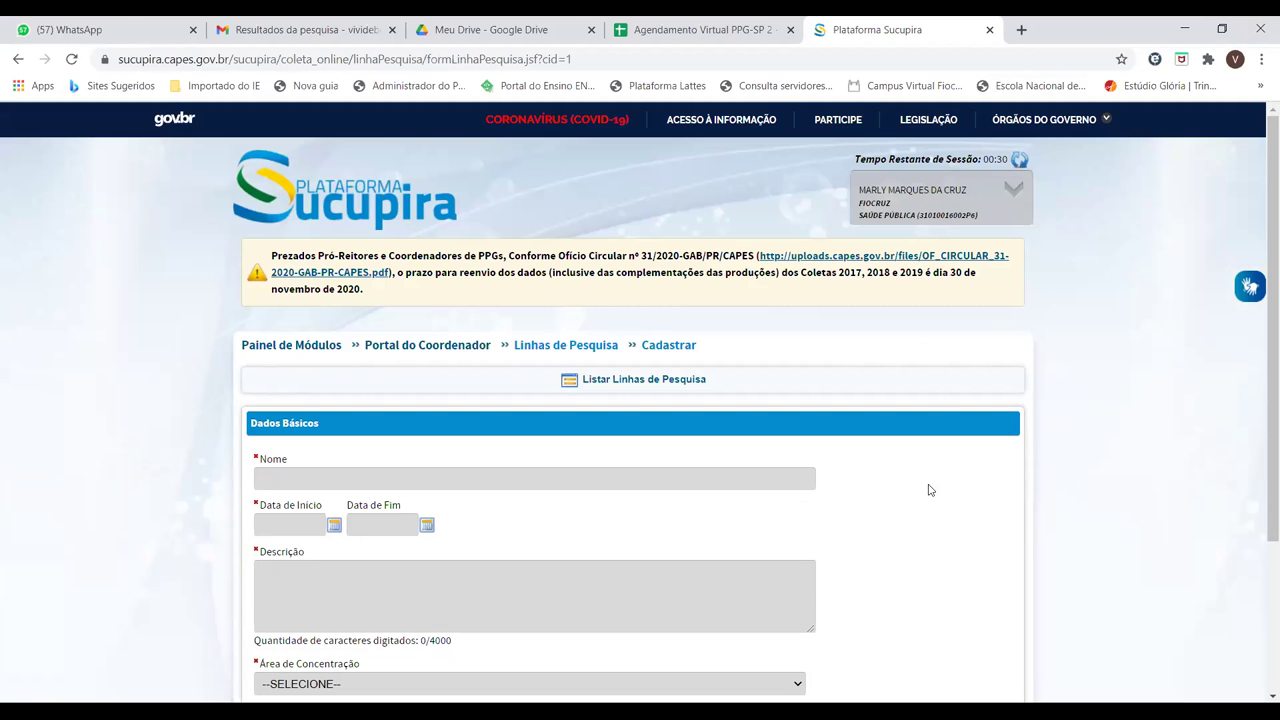
pyautogui.moveTo(1260, 303); pyautogui.dragTo(1260, 437)
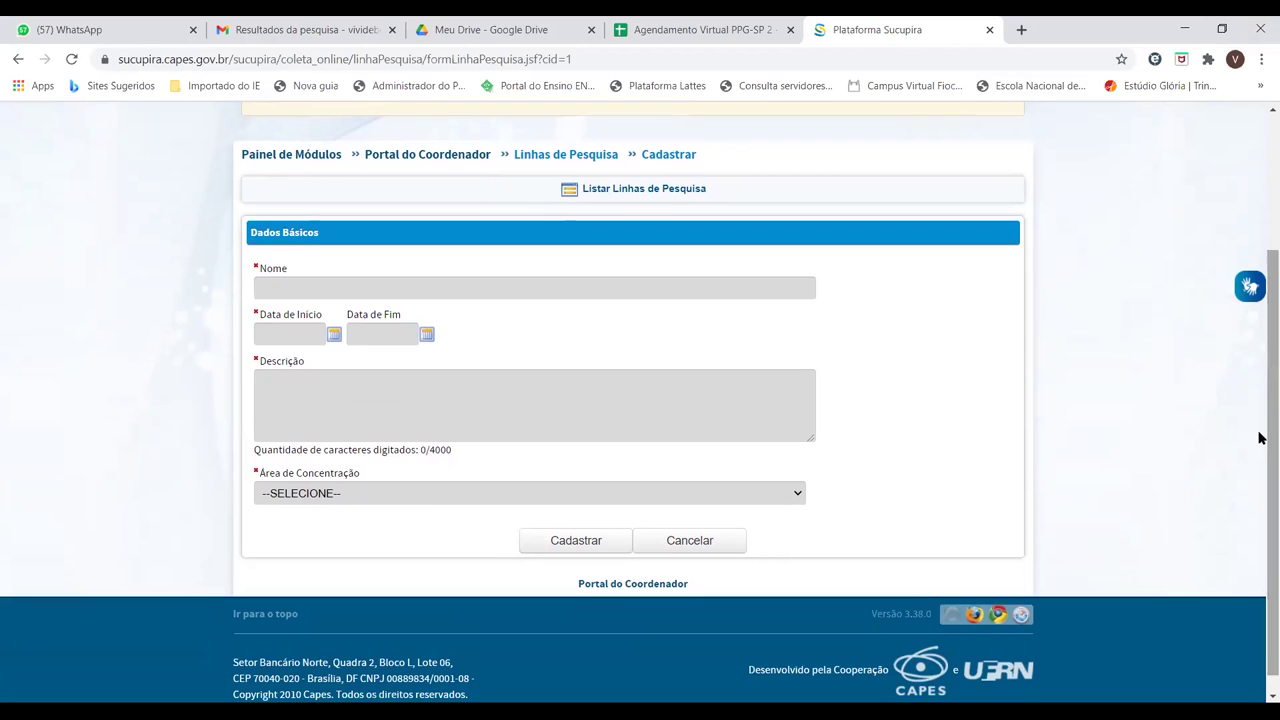
# Point out the Descrição field's character limit and examine the Área de Concentração field on the research line form.
pyautogui.moveTo(418, 450); pyautogui.dragTo(468, 455)
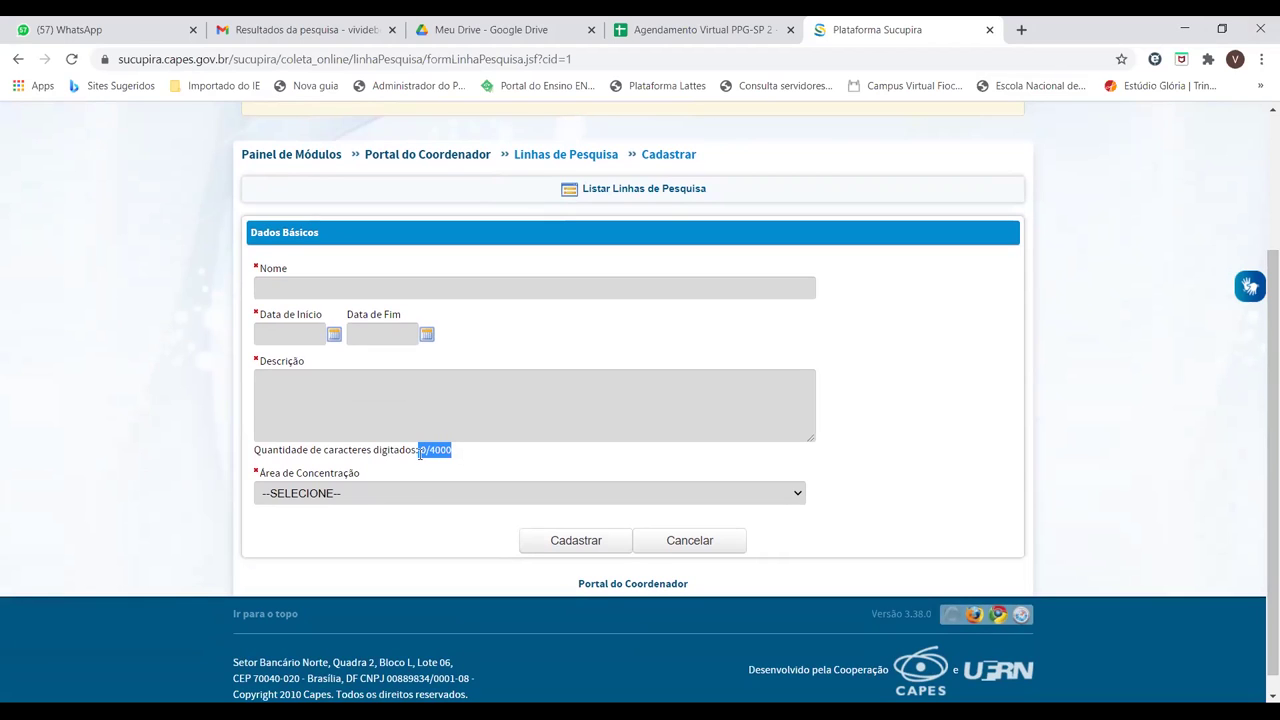
pyautogui.click(420, 453)
pyautogui.moveTo(420, 451); pyautogui.dragTo(470, 452)
pyautogui.click(469, 413)
pyautogui.scroll(-2, 1259, 373)
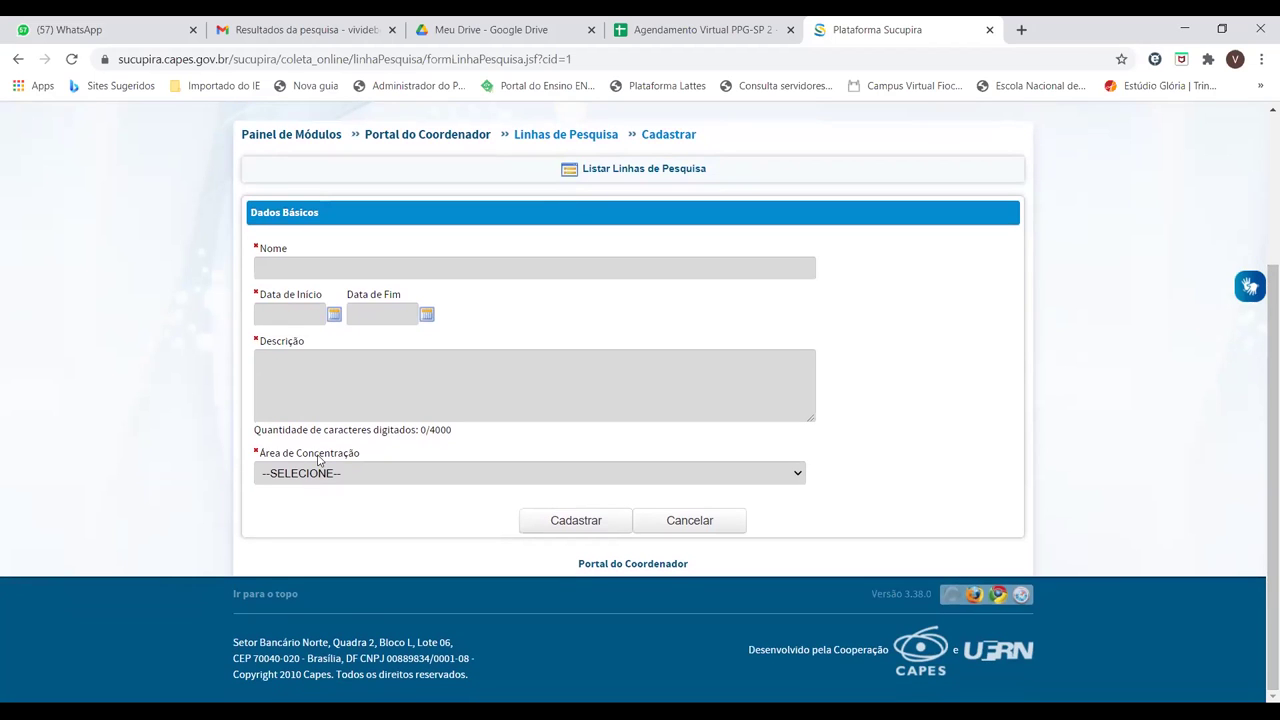
# Return to the list of Linhas de Pesquisa and review the lines' concentration areas and start and end dates.
pyautogui.click(18, 60)
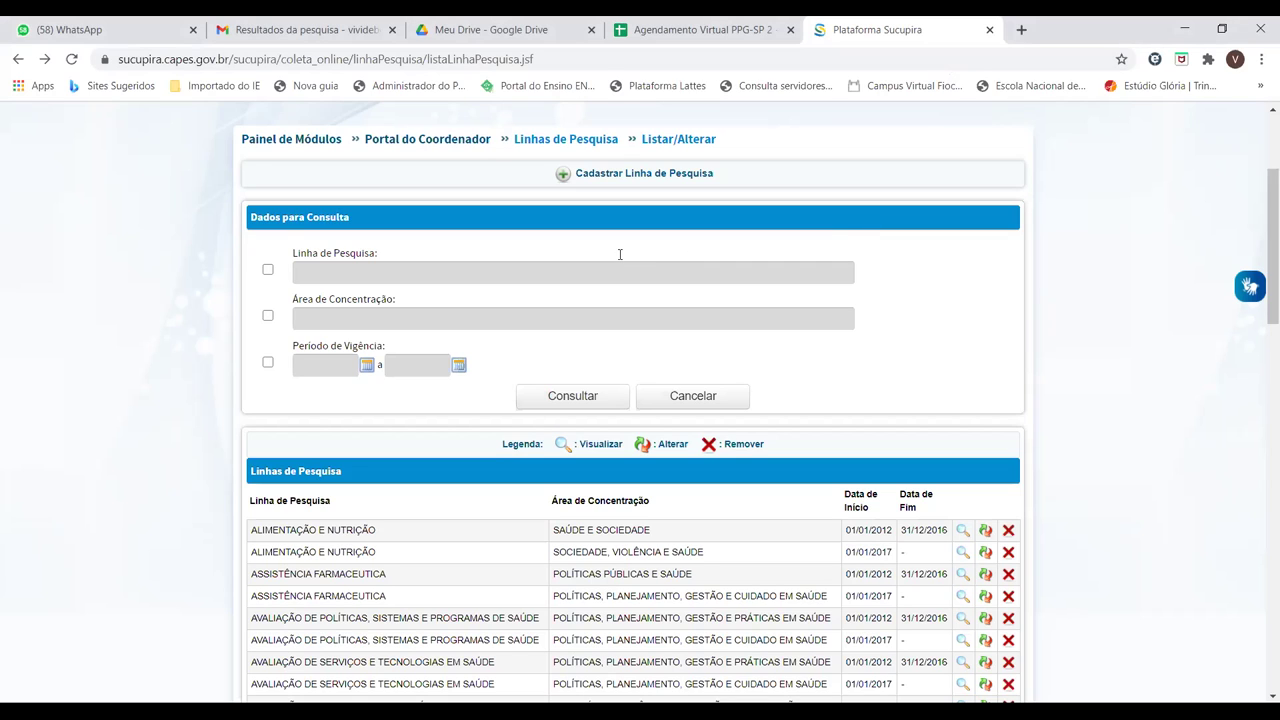
pyautogui.moveTo(1270, 220); pyautogui.dragTo(1260, 265)
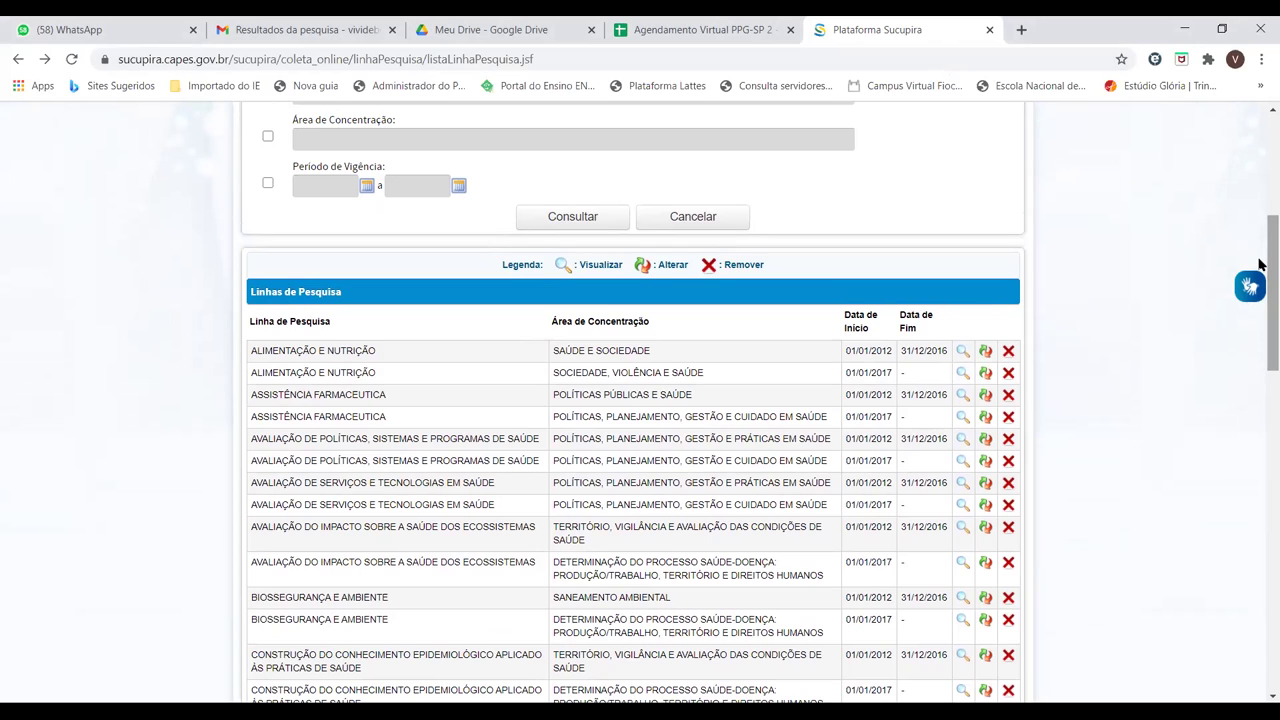
pyautogui.moveTo(1260, 265); pyautogui.dragTo(1260, 270)
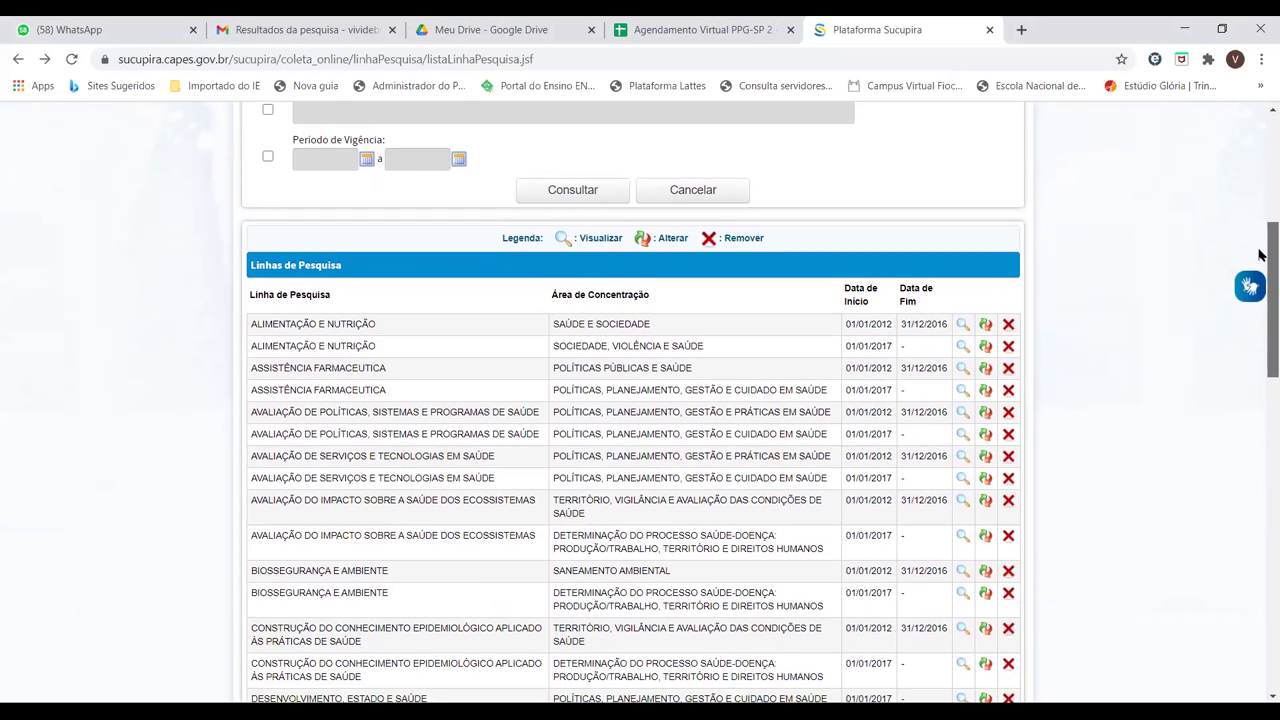
pyautogui.scroll(1, 1260, 254)
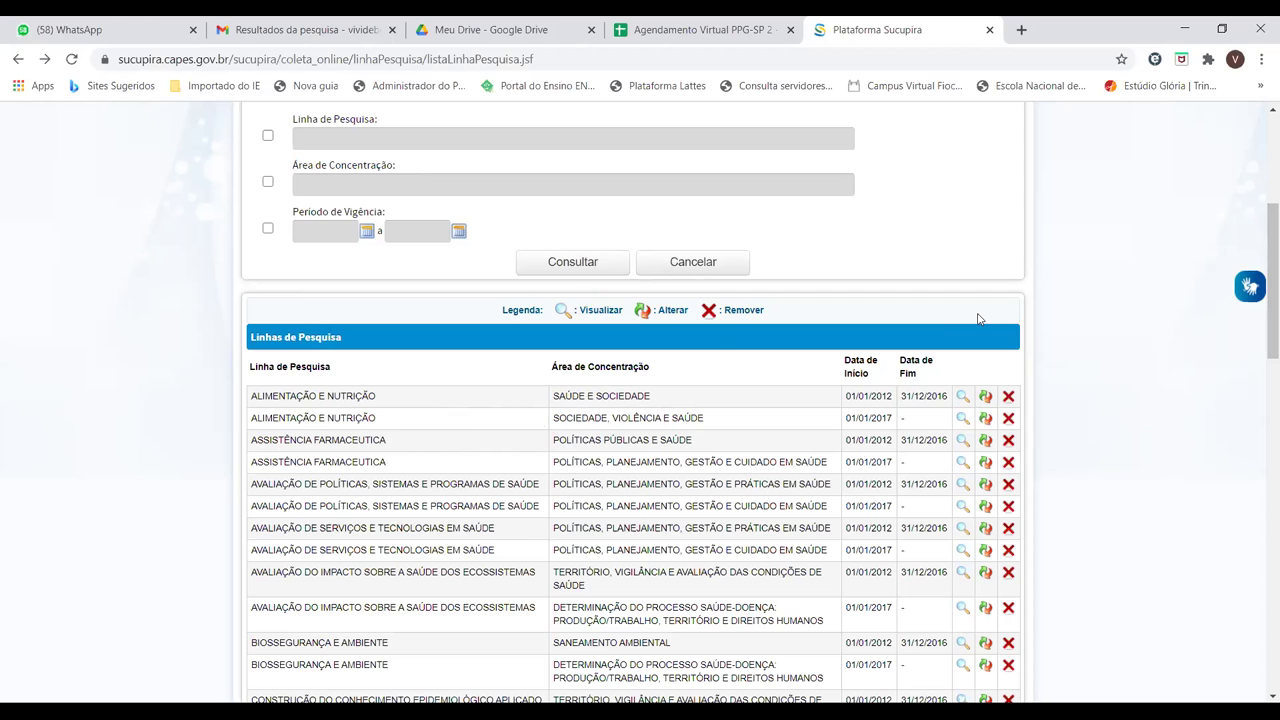
pyautogui.moveTo(1266, 214); pyautogui.dragTo(1261, 135)
pyautogui.scroll(-5, 1259, 195)
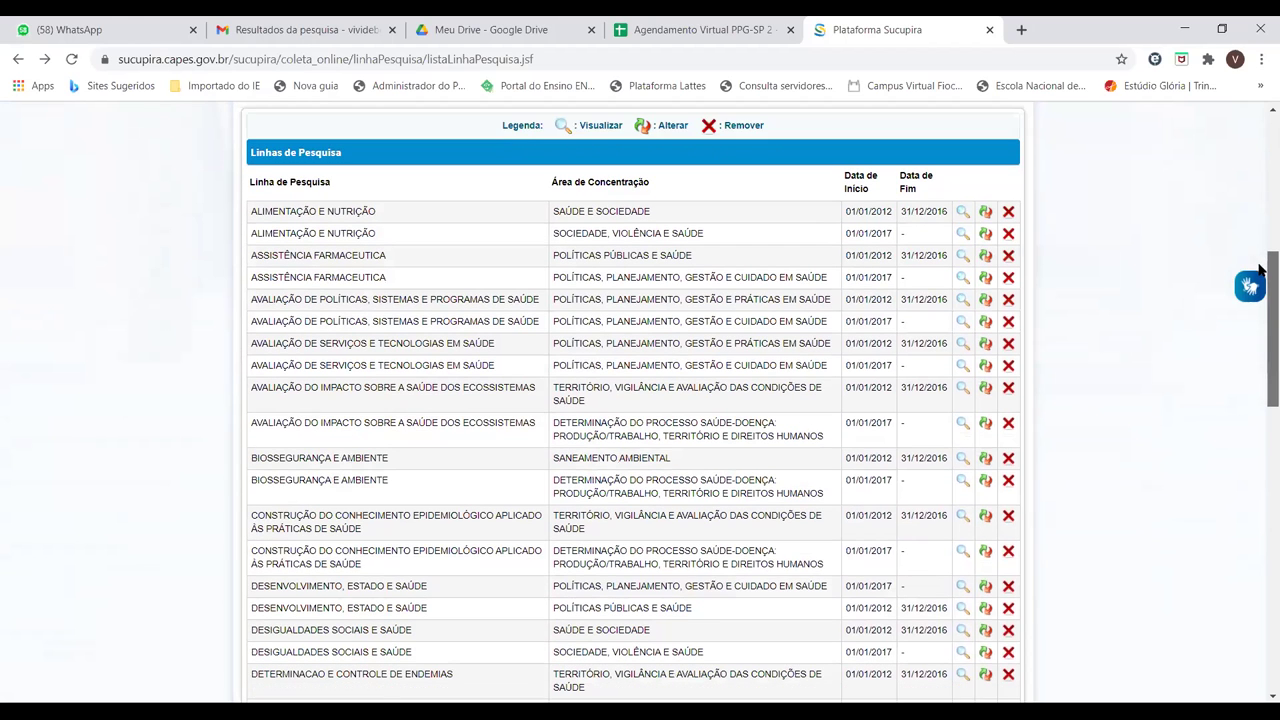
pyautogui.scroll(-1, 1261, 285)
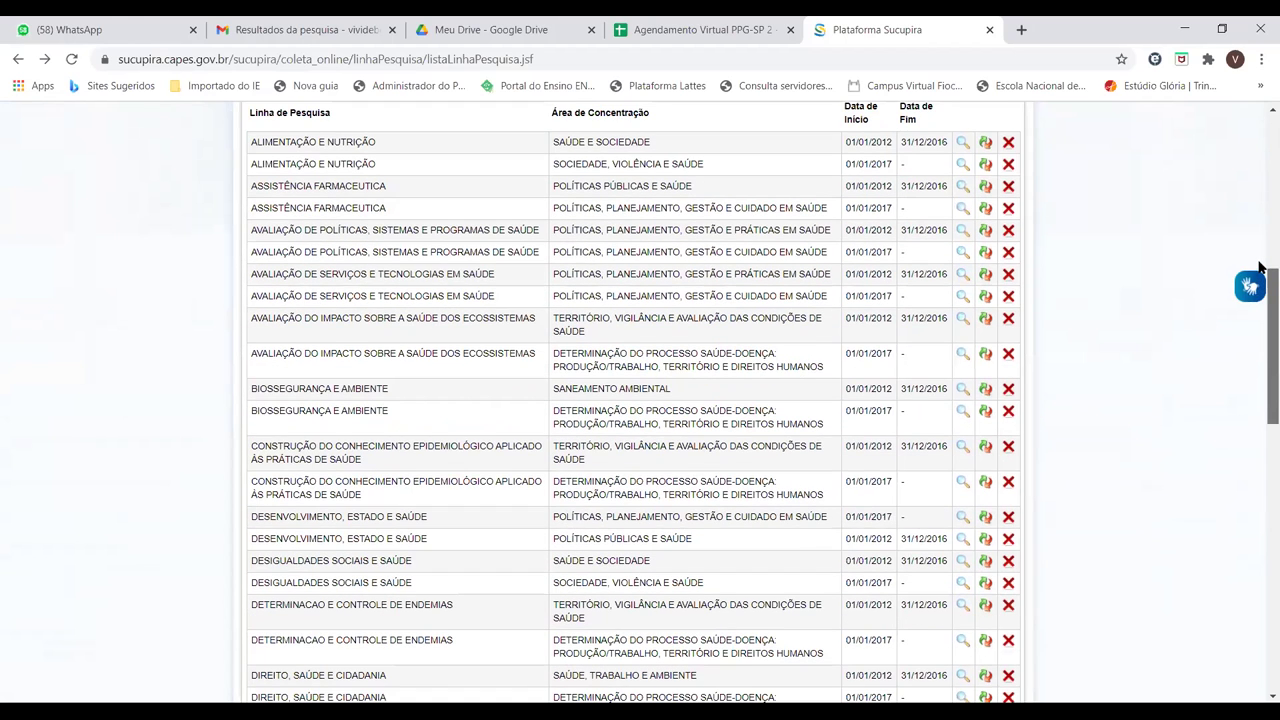
pyautogui.scroll(6, 1259, 220)
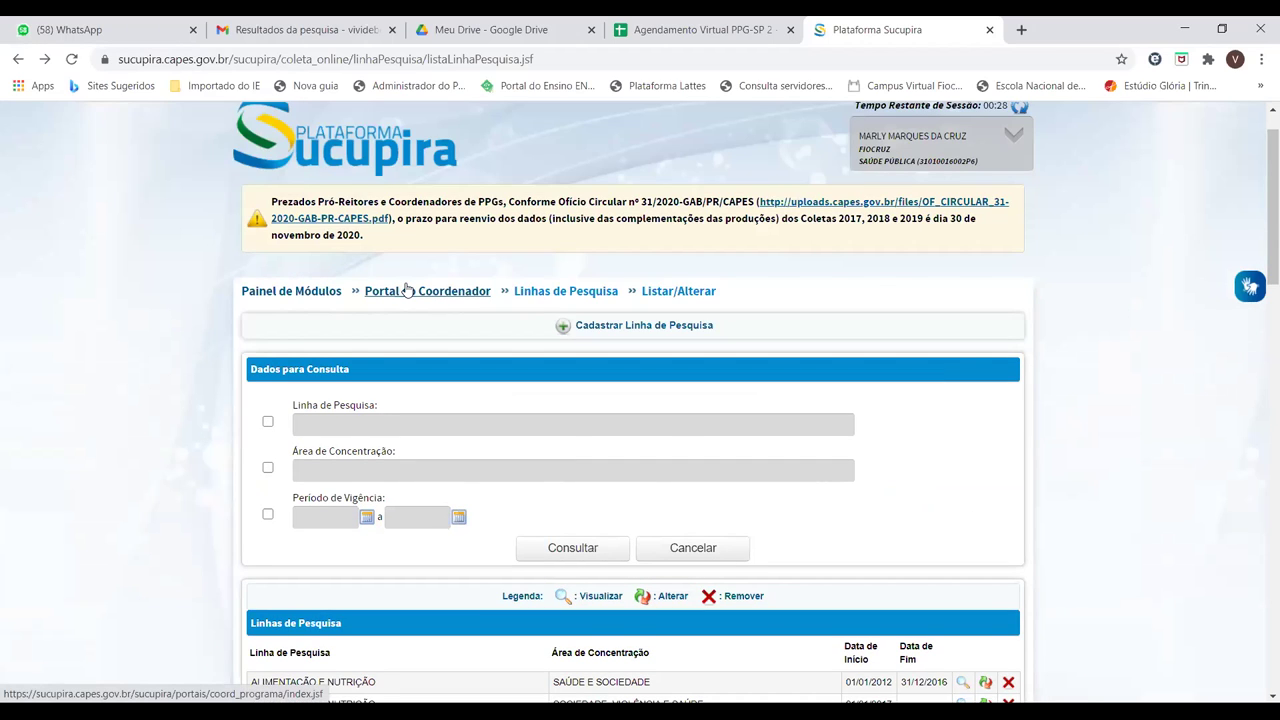
# Return to the Portal do Coordenador and open the program's Projetos de Pesquisa with its query filters.
pyautogui.click(407, 293)
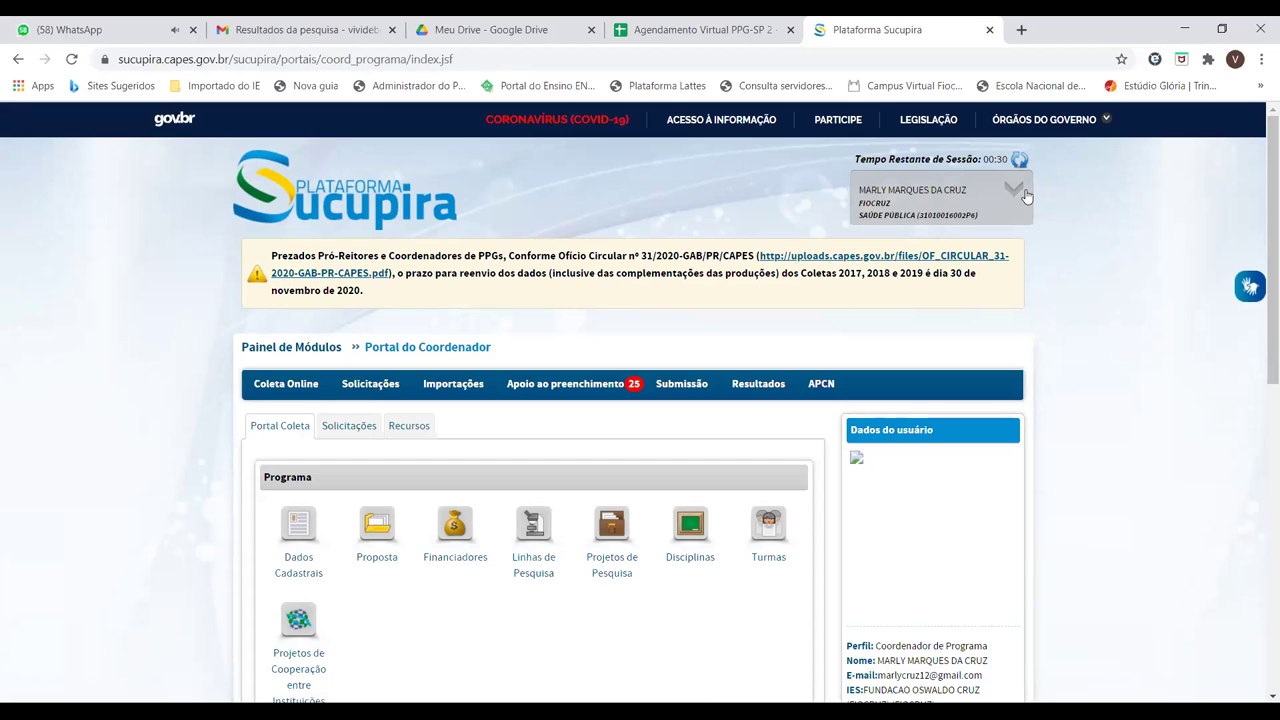
pyautogui.scroll(-1, 1260, 200)
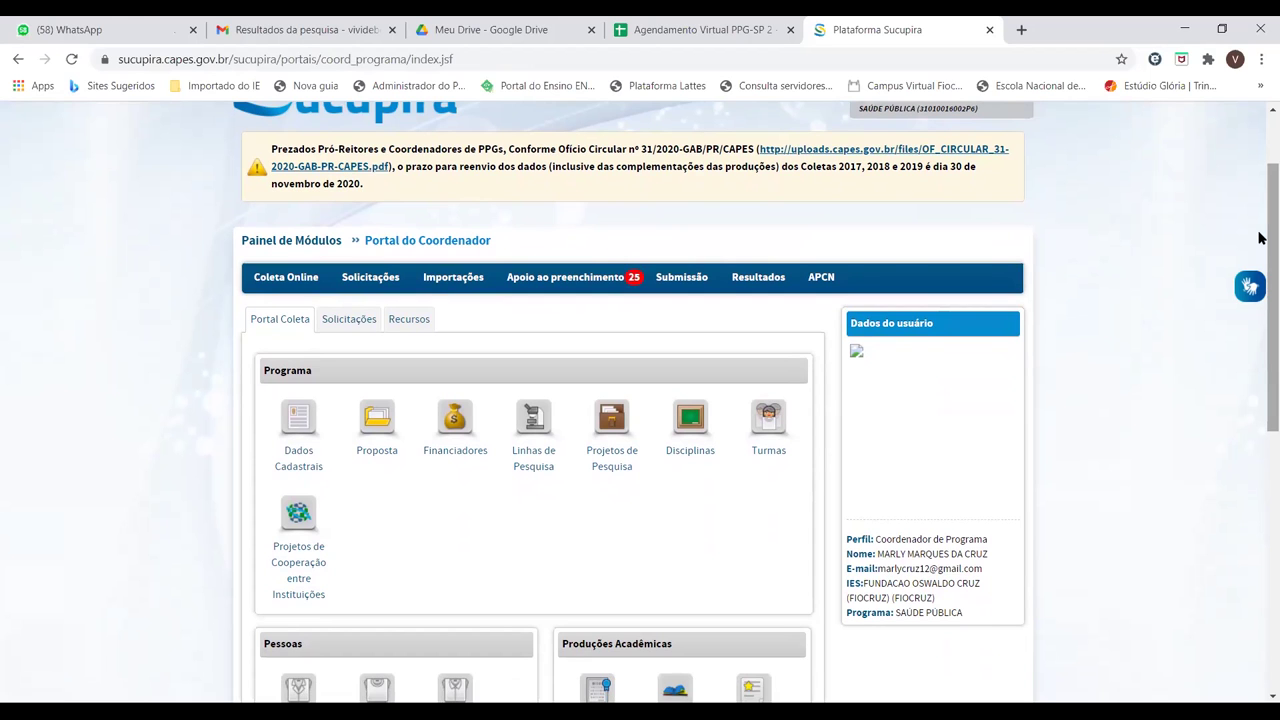
pyautogui.moveTo(1272, 240); pyautogui.dragTo(1259, 338)
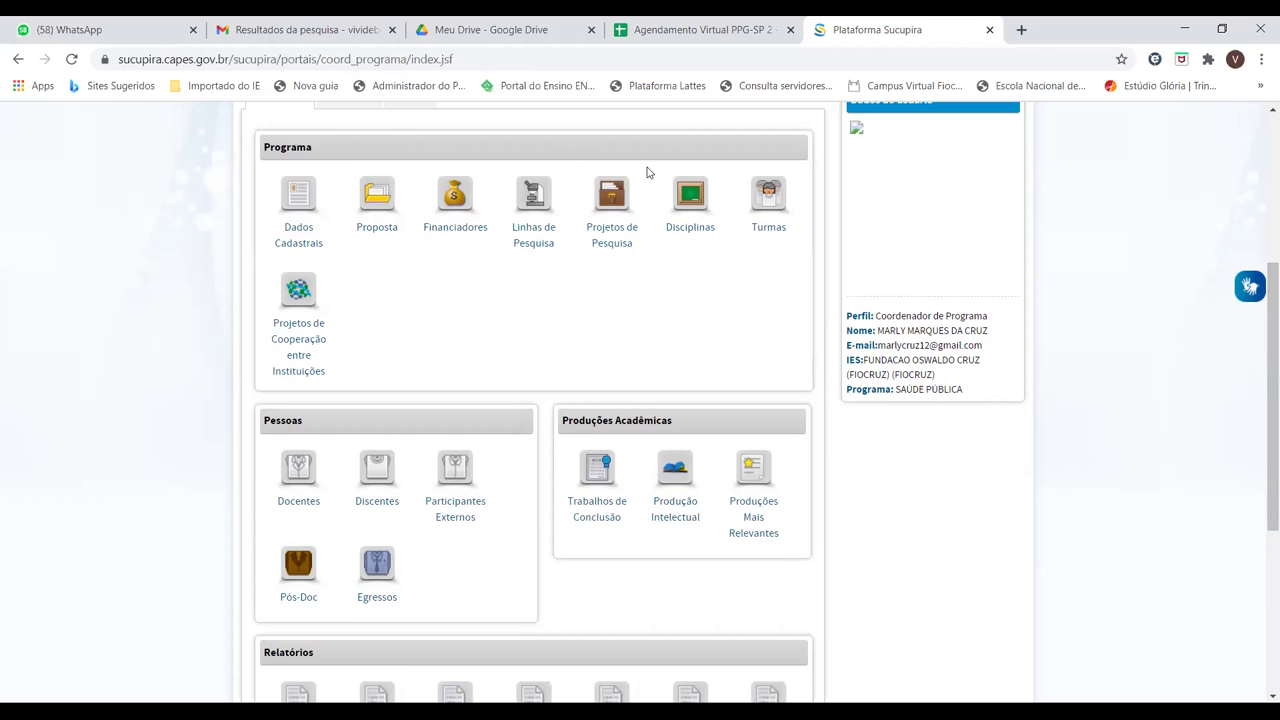
pyautogui.click(608, 215)
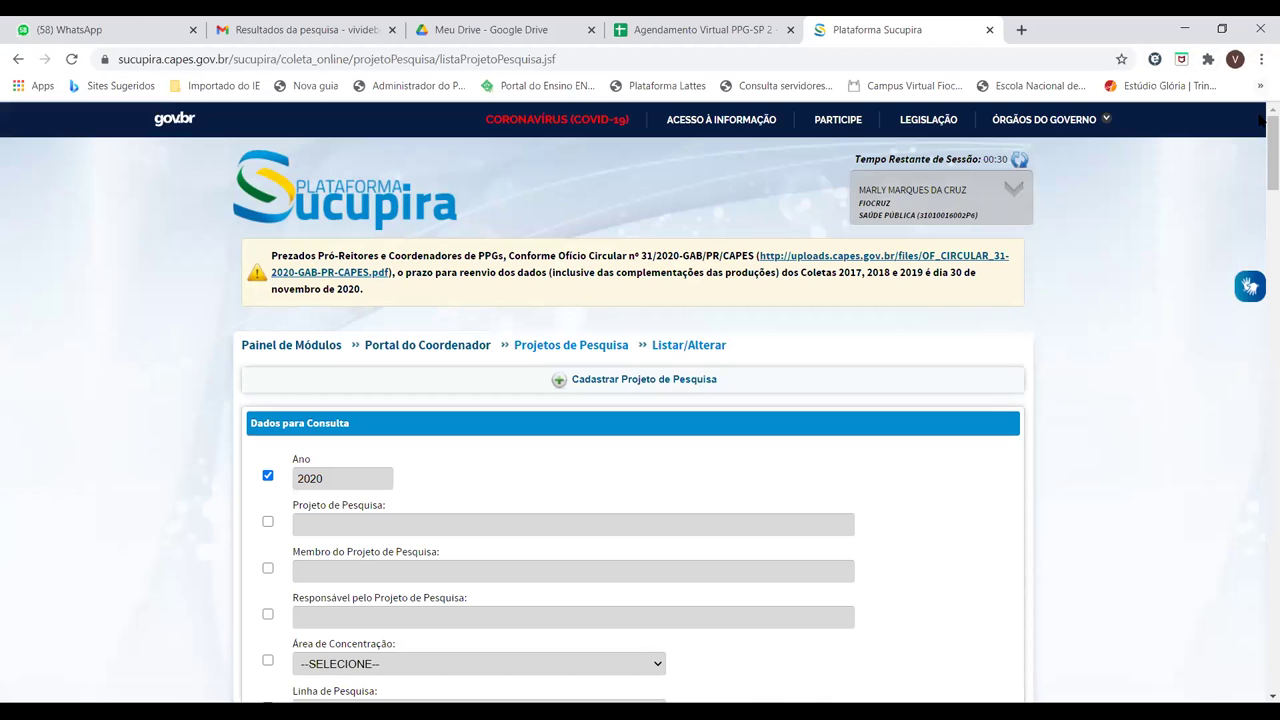
pyautogui.moveTo(1260, 144); pyautogui.dragTo(1259, 179)
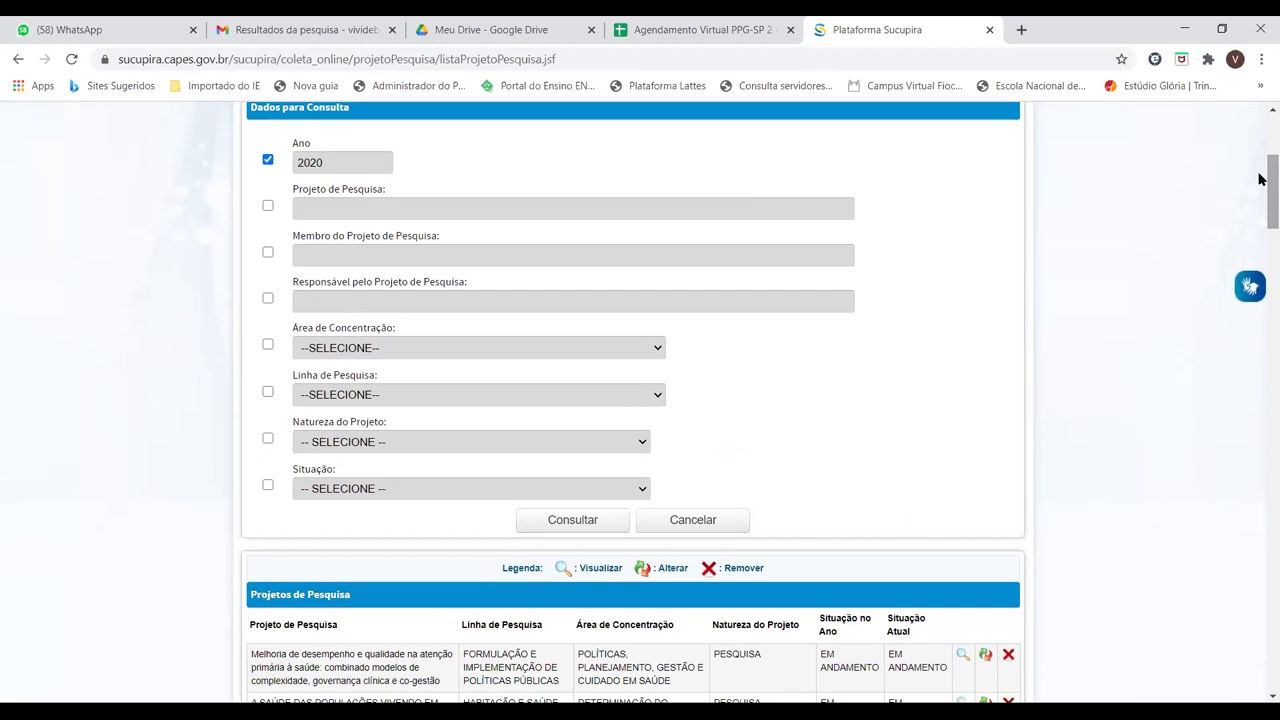
# Set the Ano filter to 2019 and query the research projects.
pyautogui.click(338, 161)
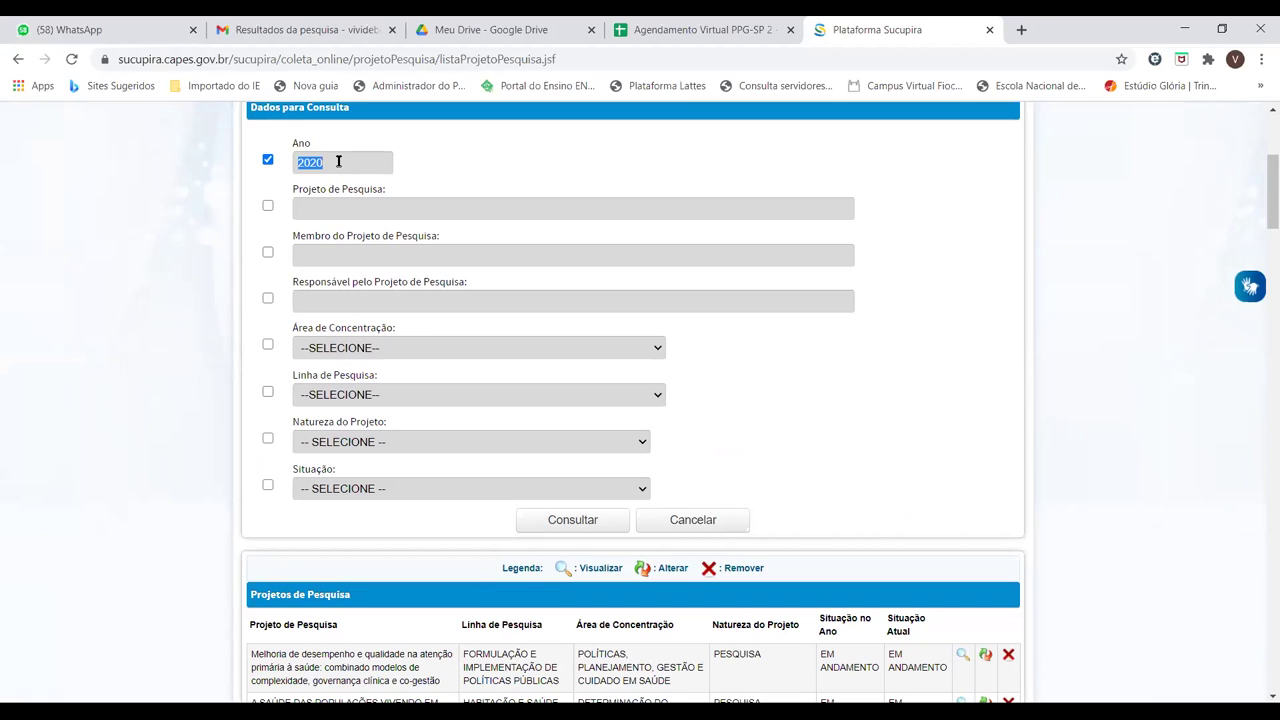
pyautogui.press('BackSpace')
pyautogui.press('BackSpace')
pyautogui.write('19')
pyautogui.click(572, 524)
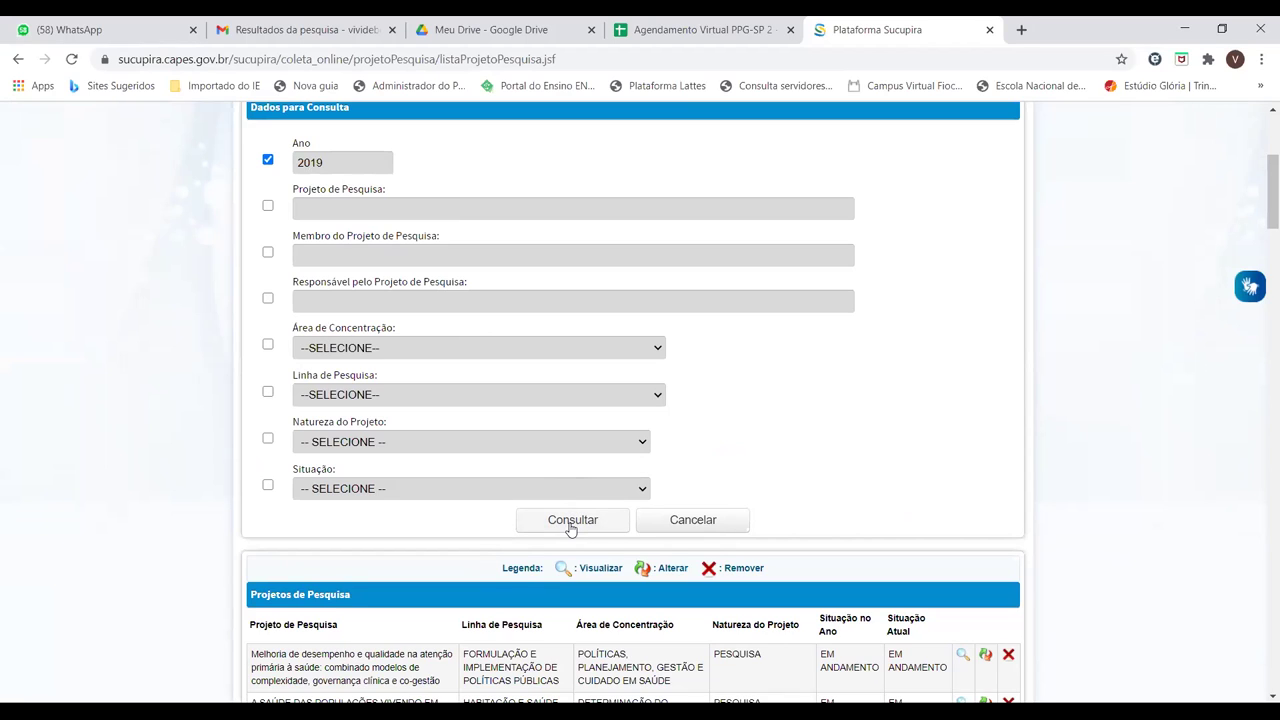
pyautogui.click(569, 522)
pyautogui.moveTo(1259, 172); pyautogui.dragTo(1259, 157)
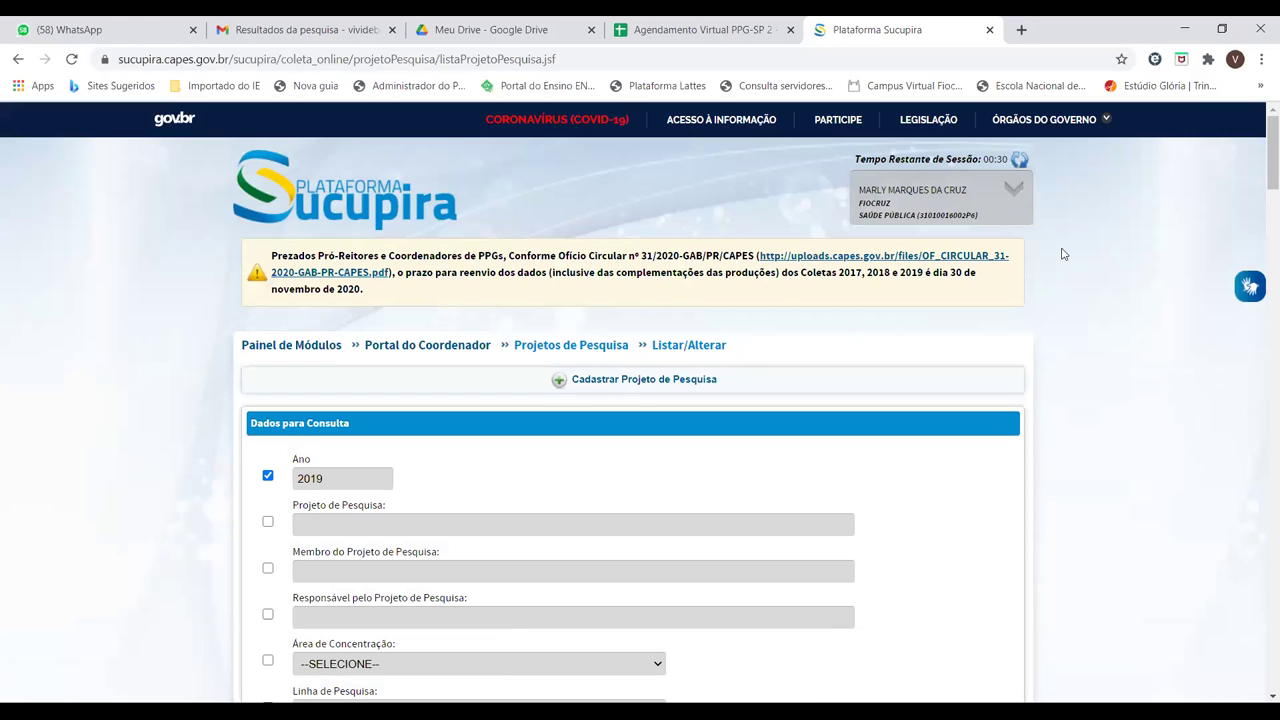
# Examine the Projeto de Pesquisa filter and the Área de Concentração options in the project query without choosing any.
pyautogui.moveTo(1261, 160); pyautogui.dragTo(1261, 194)
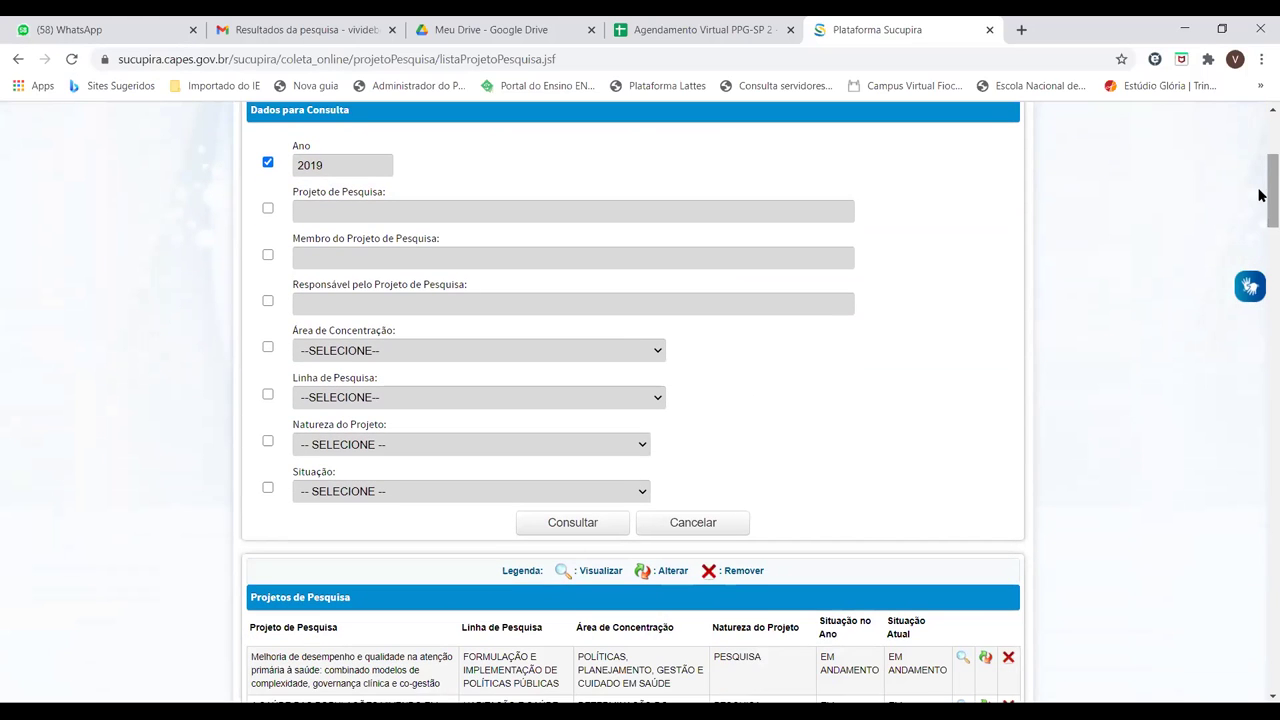
pyautogui.click(393, 219)
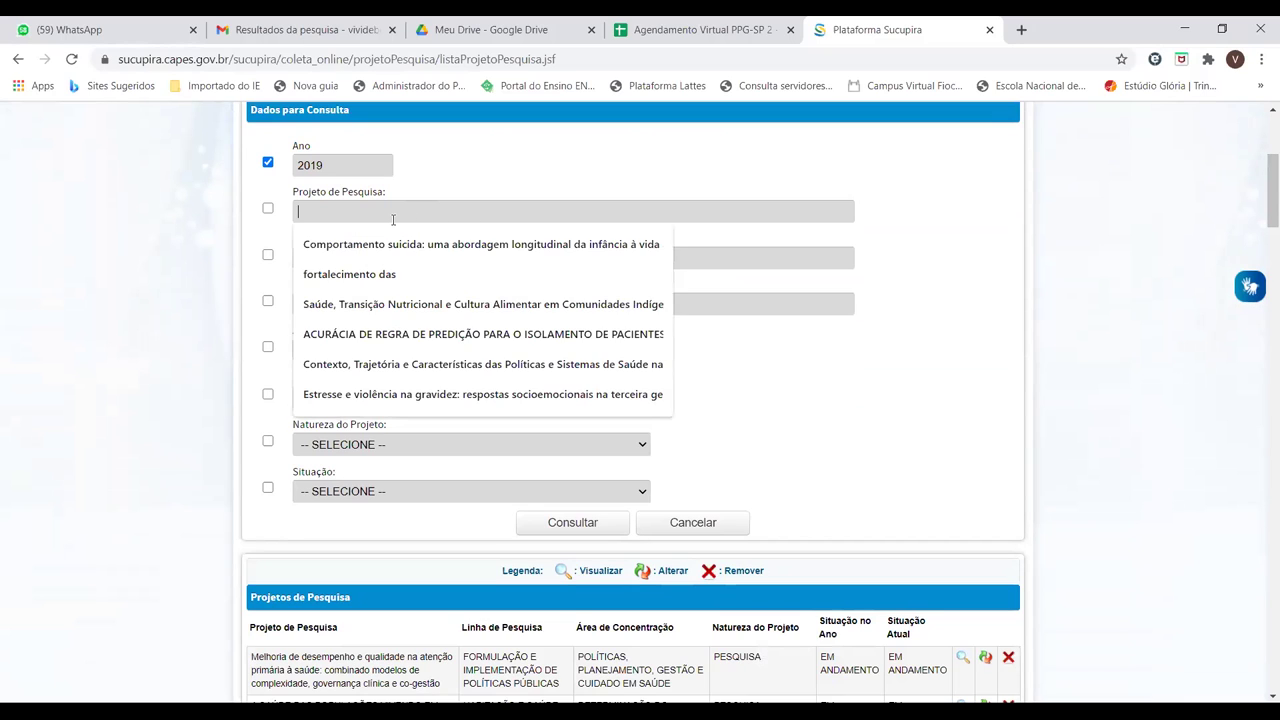
pyautogui.click(268, 209)
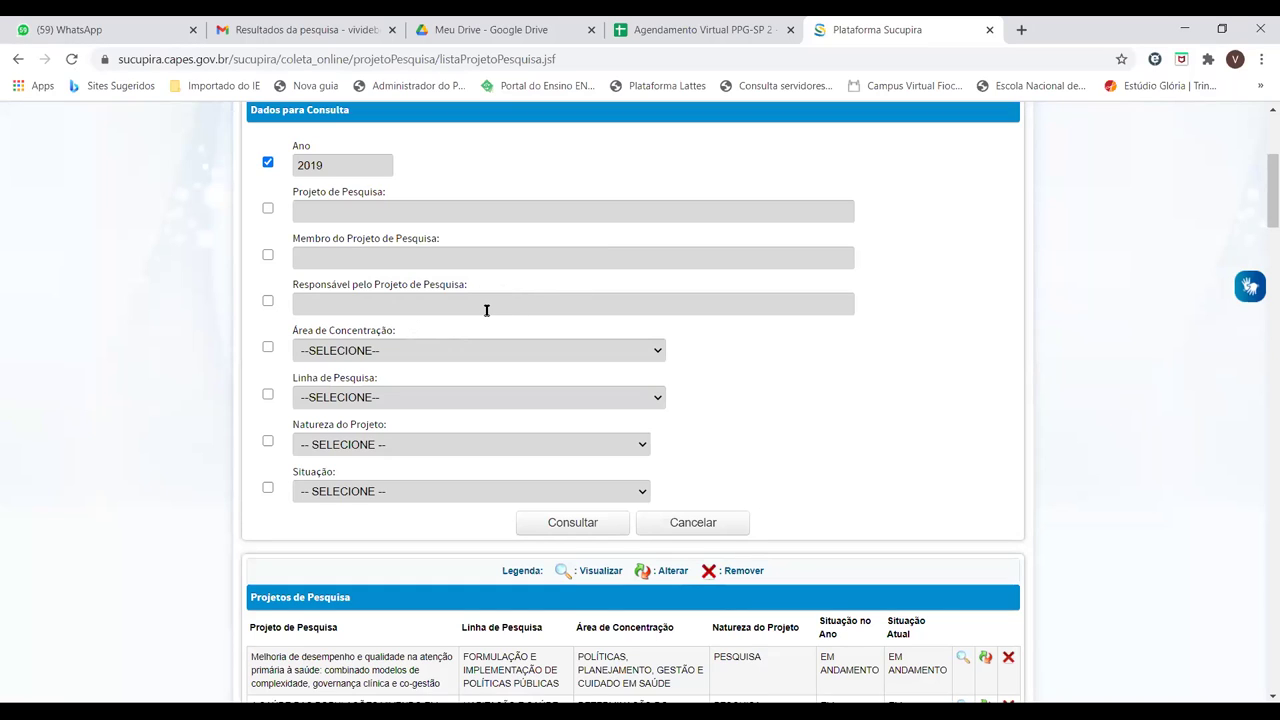
pyautogui.click(433, 350)
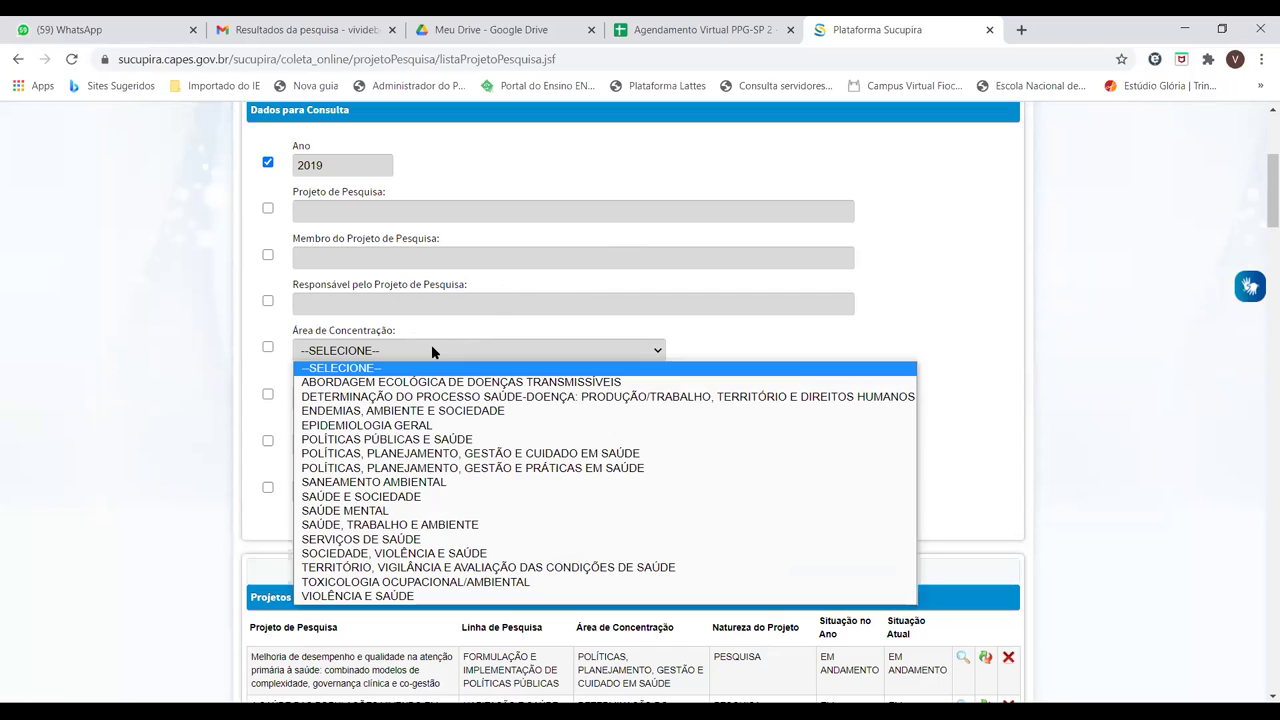
pyautogui.click(435, 347)
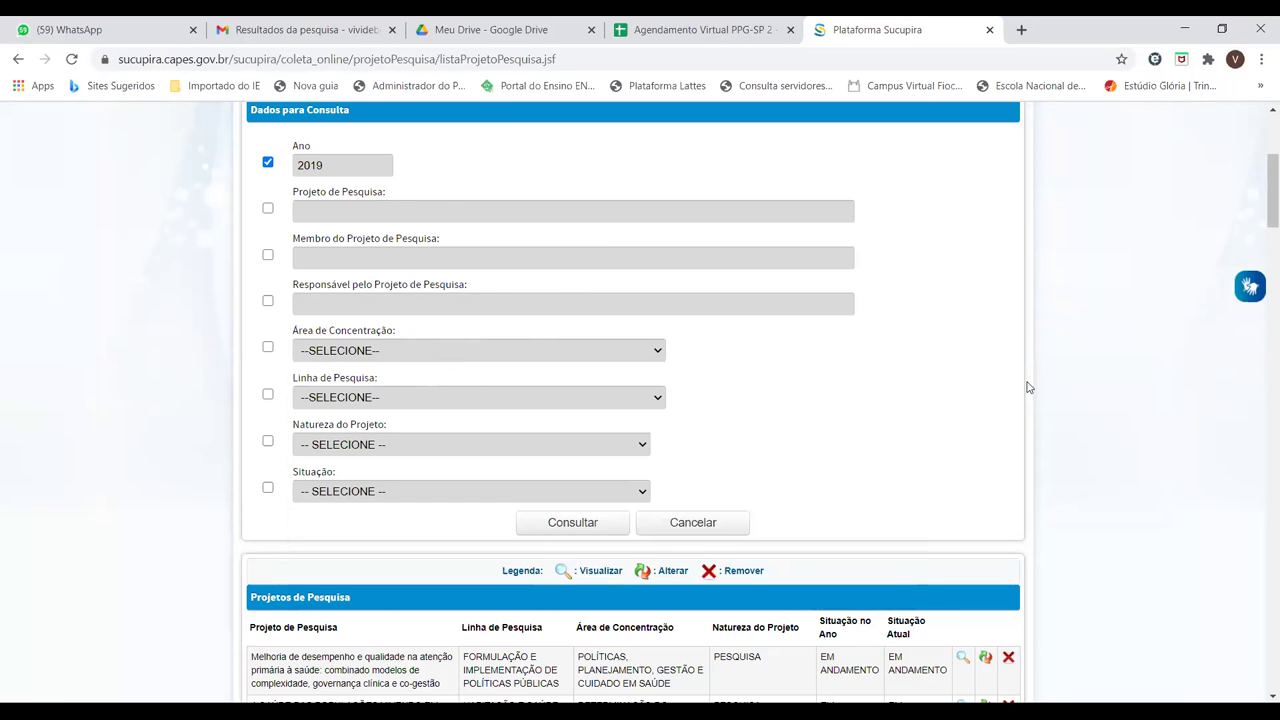
# Open the first listed research project for alteration and review its basic data, research line, status history, members and funders.
pyautogui.scroll(-3, 1260, 204)
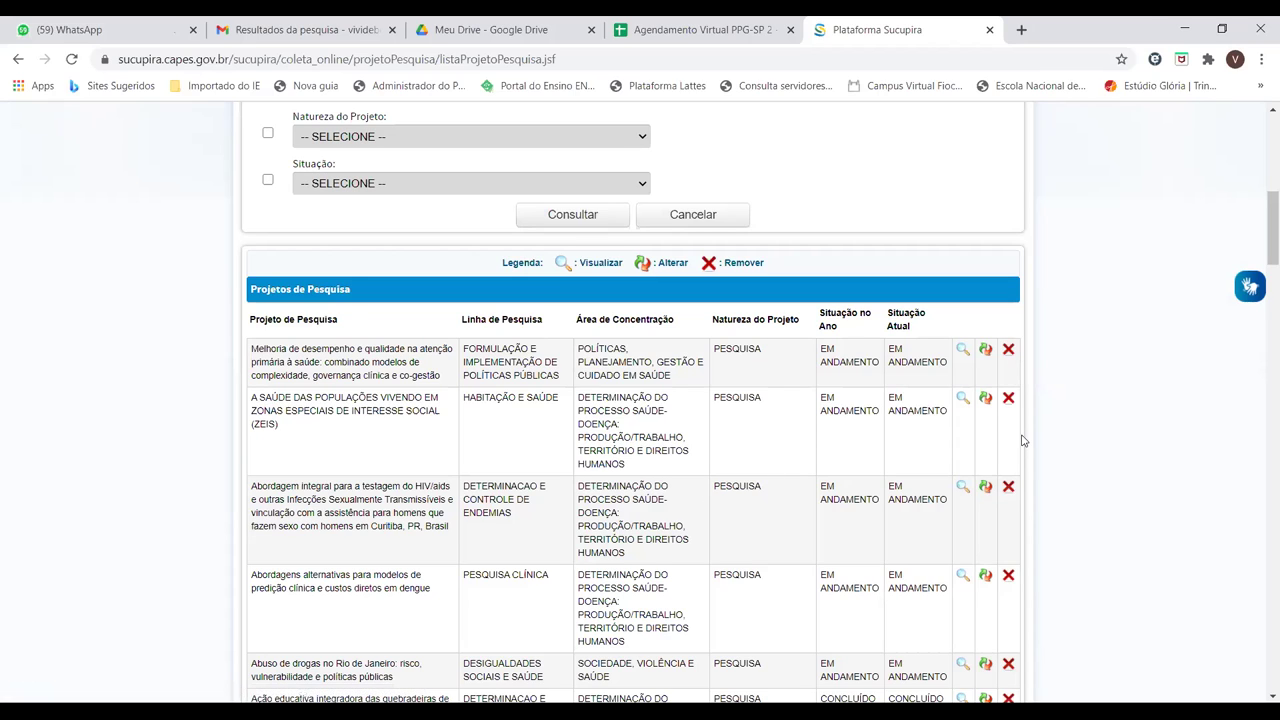
pyautogui.click(985, 352)
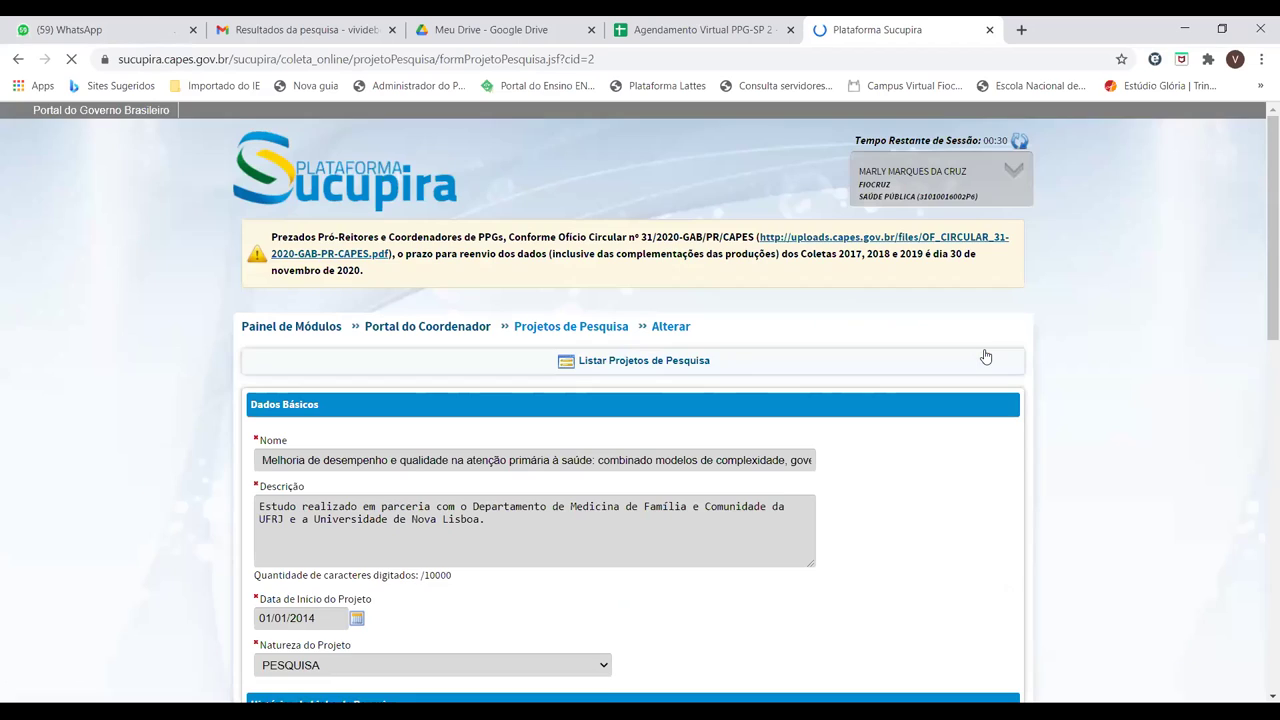
pyautogui.moveTo(1262, 135); pyautogui.dragTo(1260, 417)
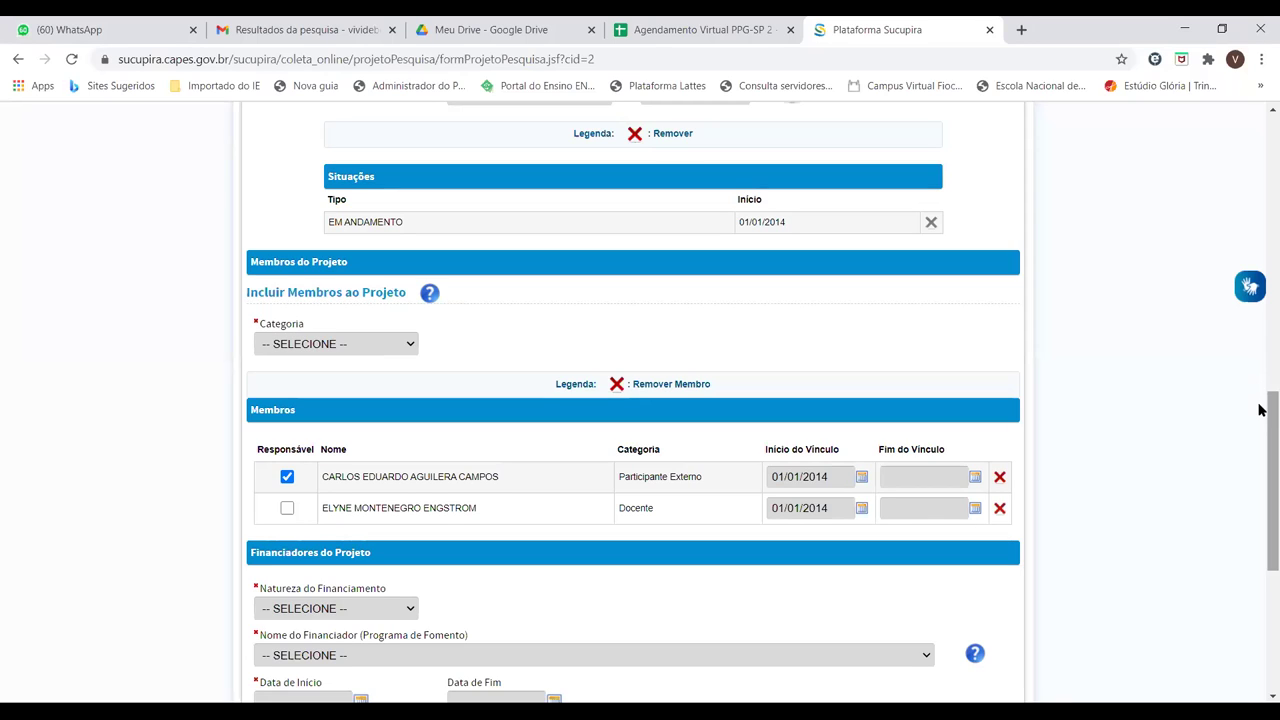
pyautogui.scroll(5, 1258, 393)
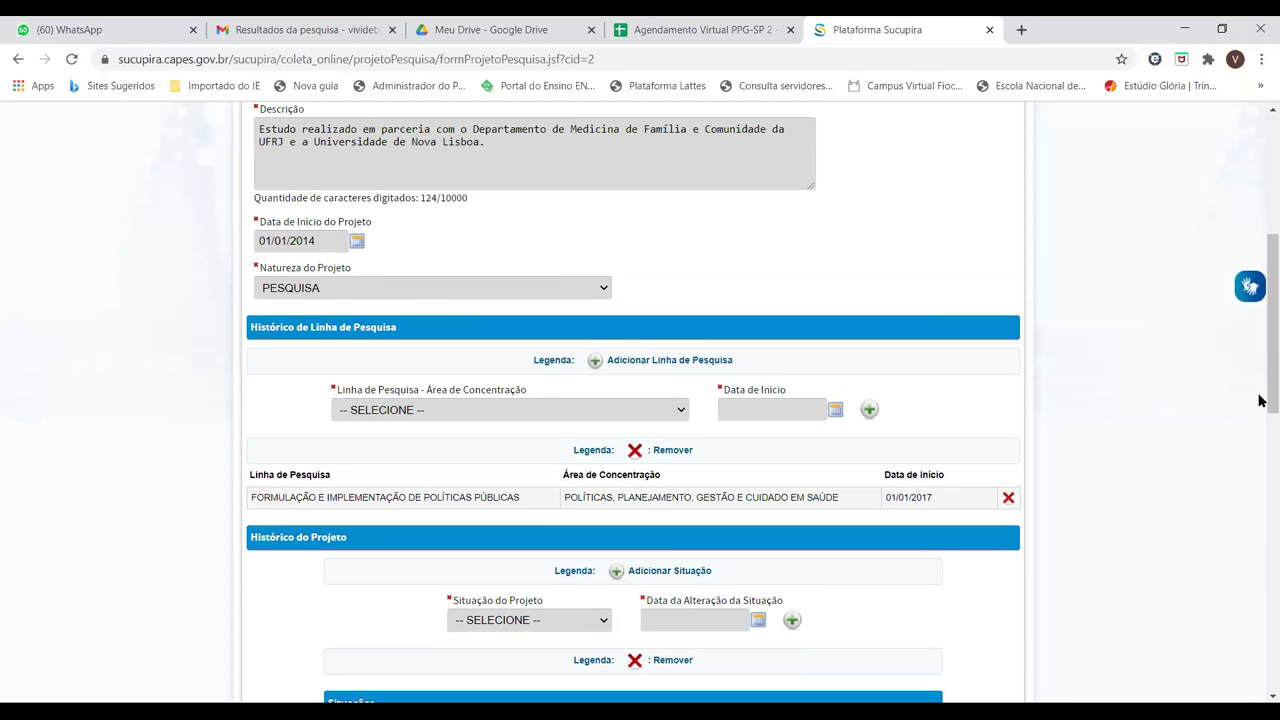
pyautogui.moveTo(1259, 367); pyautogui.dragTo(1258, 623)
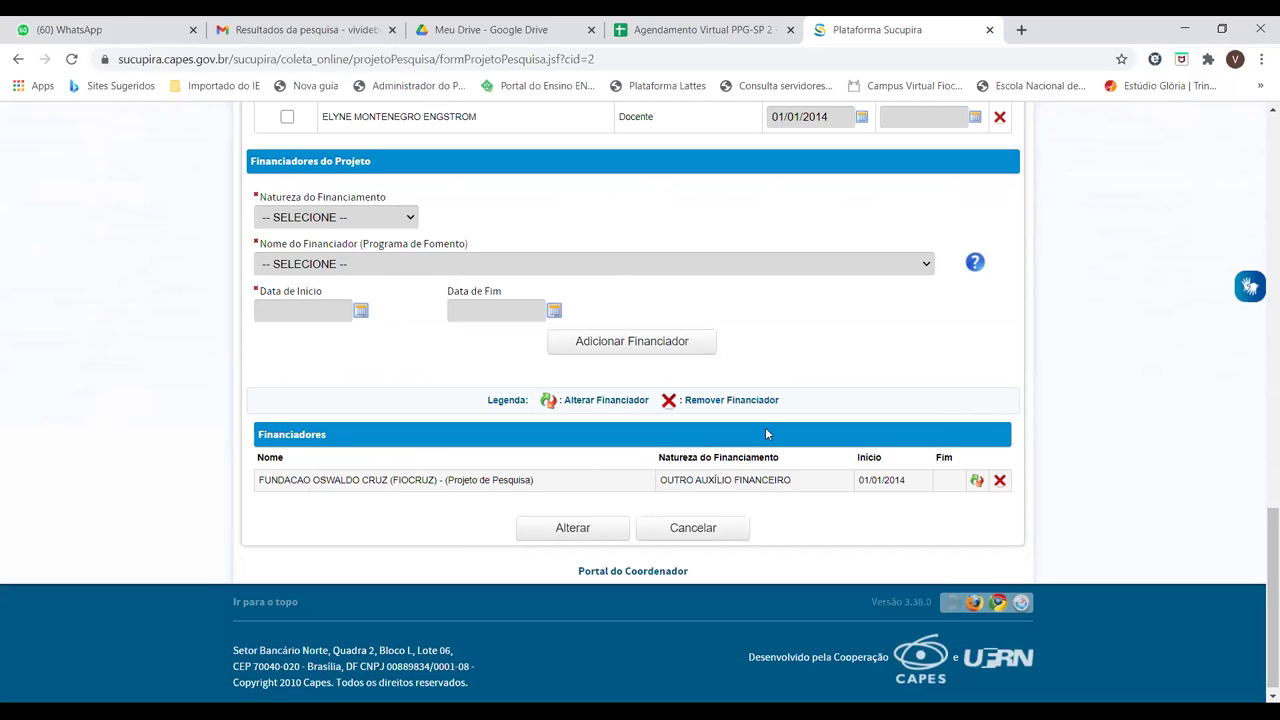
pyautogui.moveTo(1271, 648); pyautogui.dragTo(1261, 448)
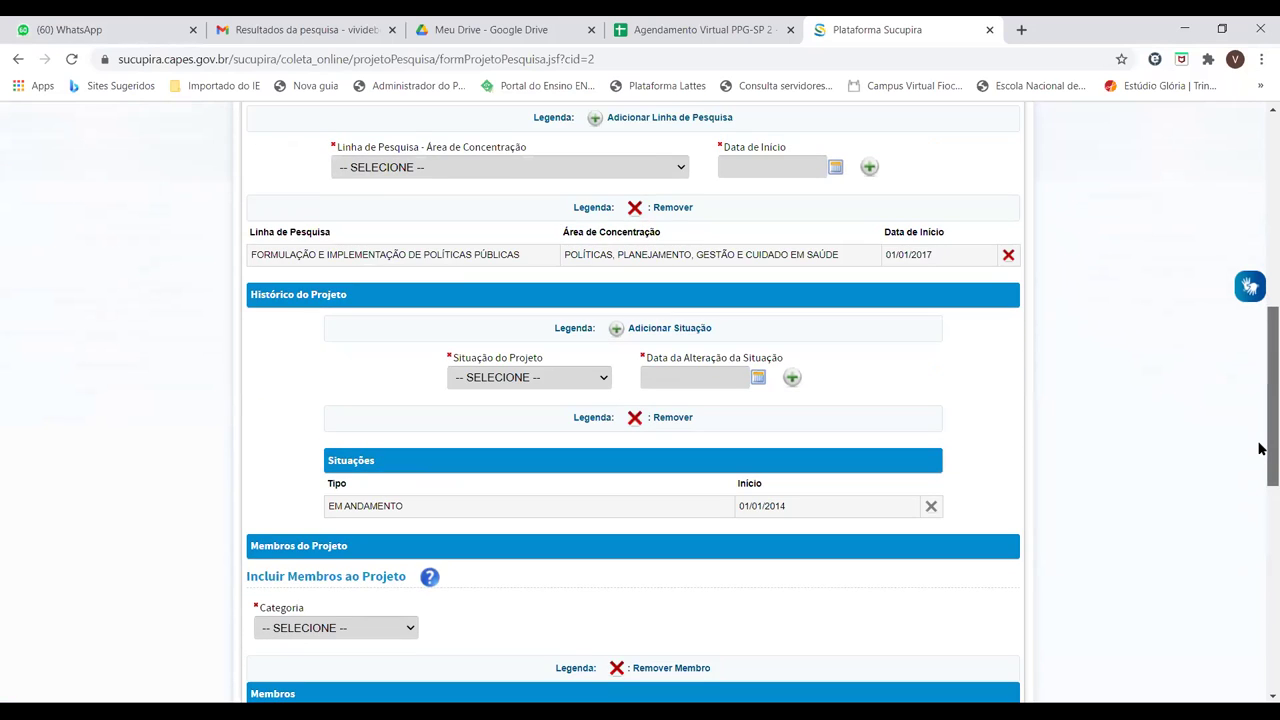
# Try adding blank lines at the end of the open research project's Descrição text.
pyautogui.scroll(4, 1260, 448)
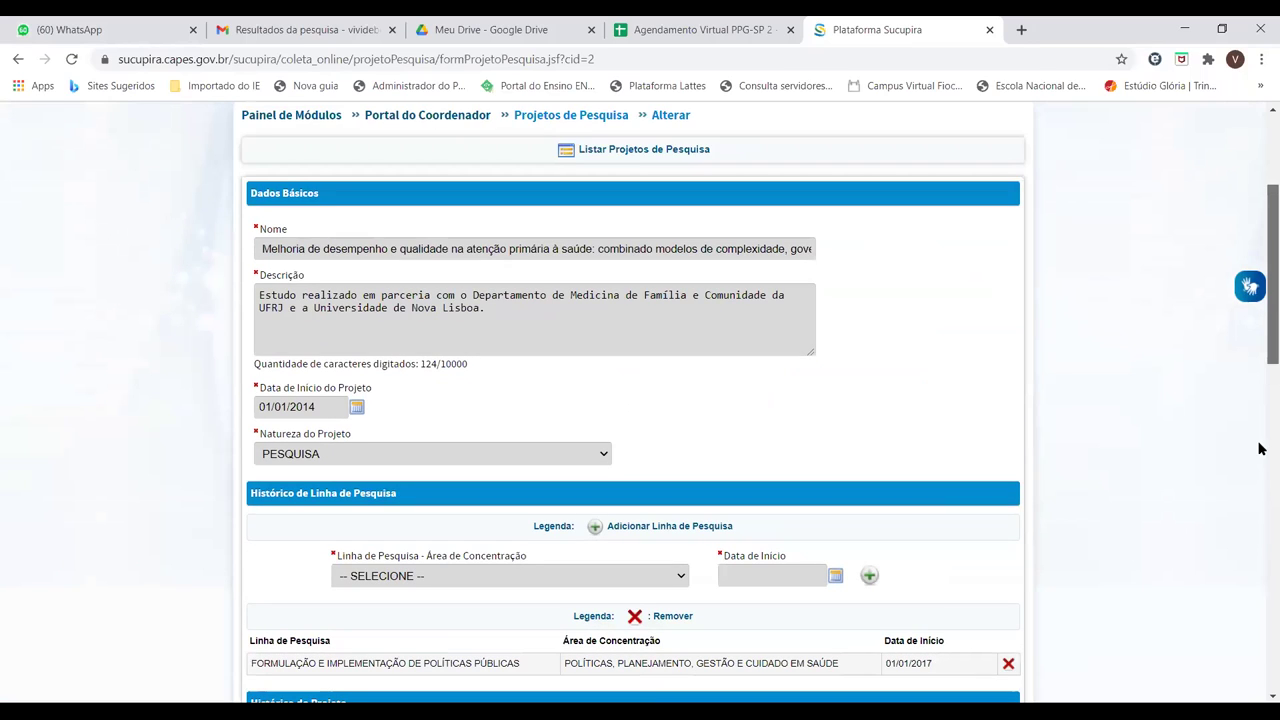
pyautogui.click(510, 306)
pyautogui.press('Return')
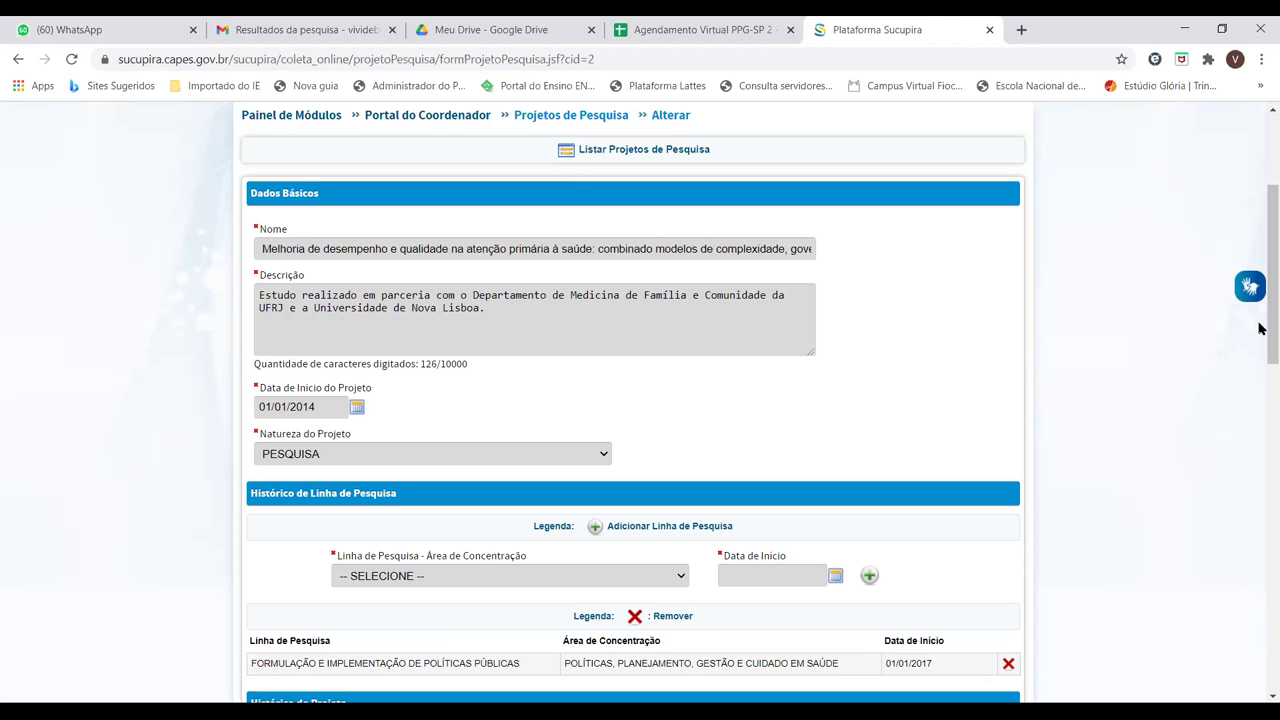
pyautogui.moveTo(1259, 328); pyautogui.dragTo(1263, 134)
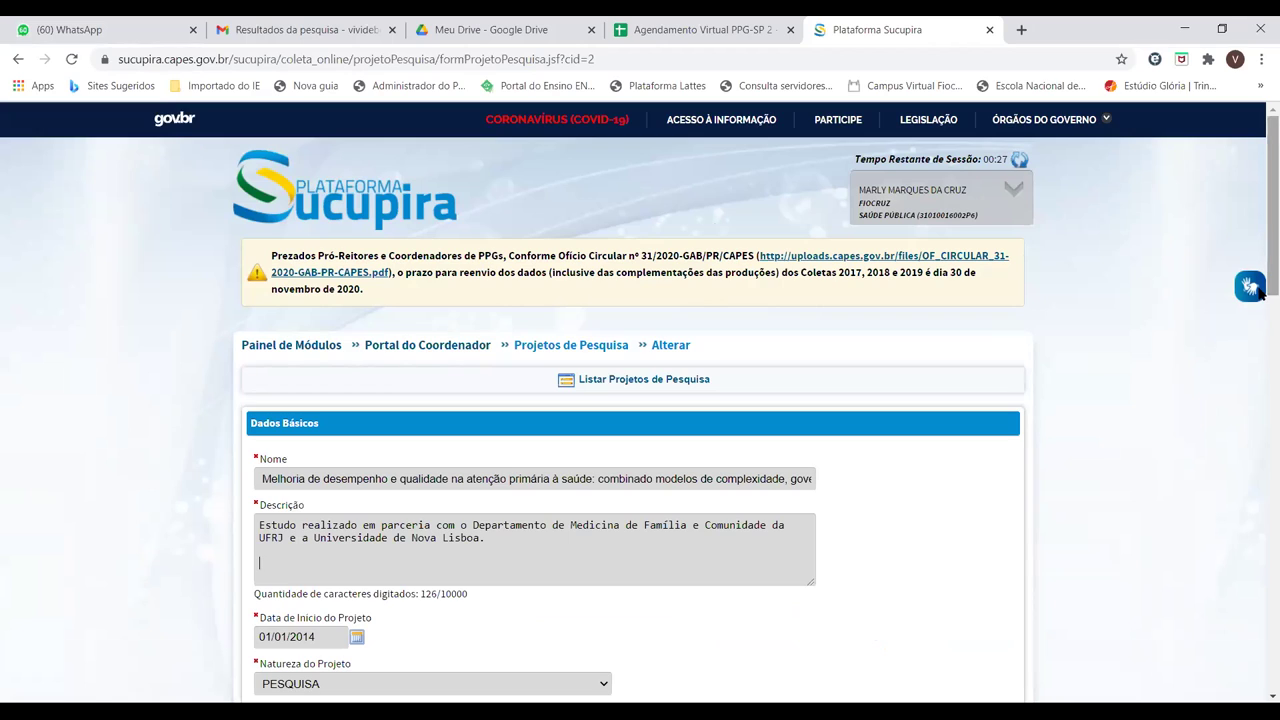
# Leave the project form without saving and review the query filters above the research project list.
pyautogui.click(18, 60)
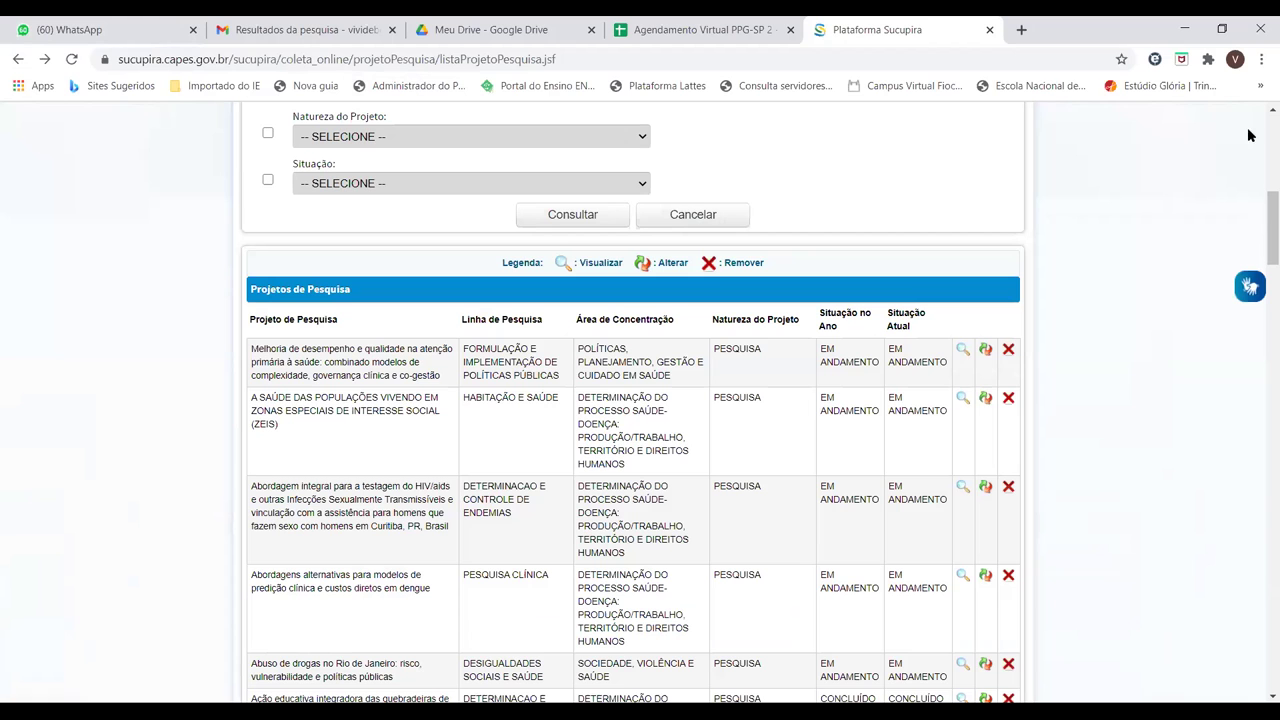
pyautogui.moveTo(1262, 214); pyautogui.dragTo(1262, 152)
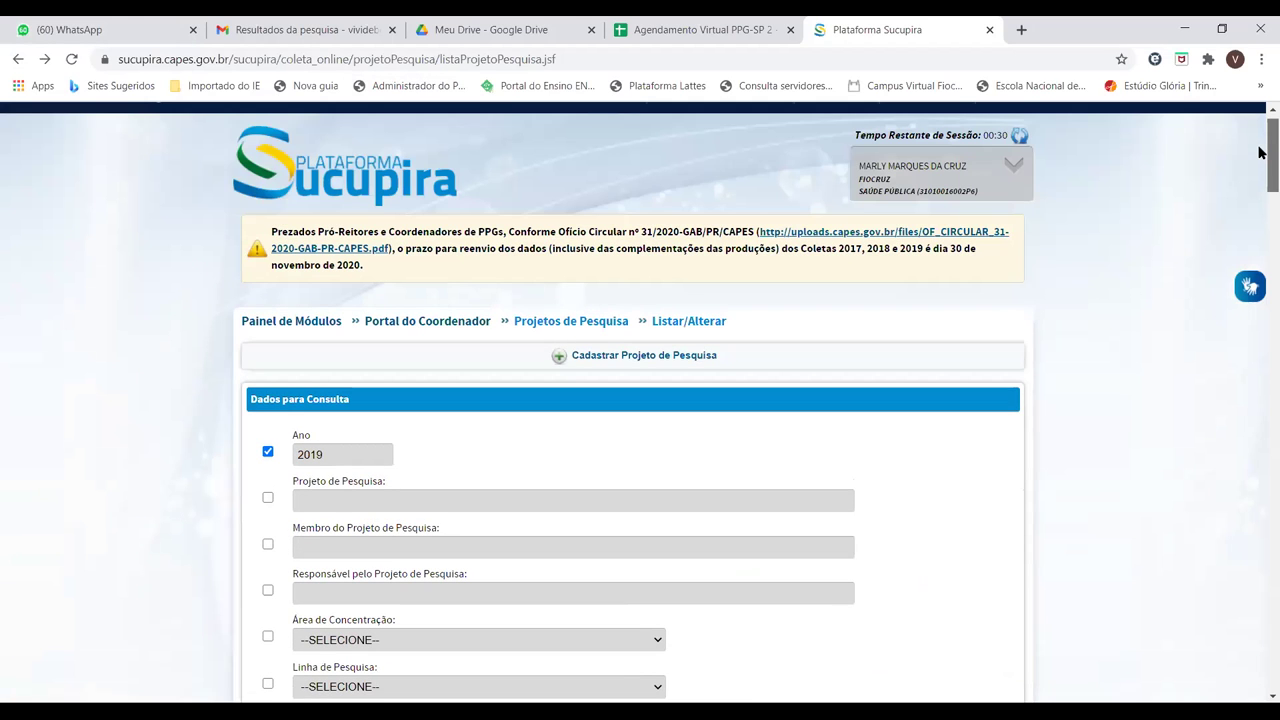
pyautogui.scroll(-2, 1262, 152)
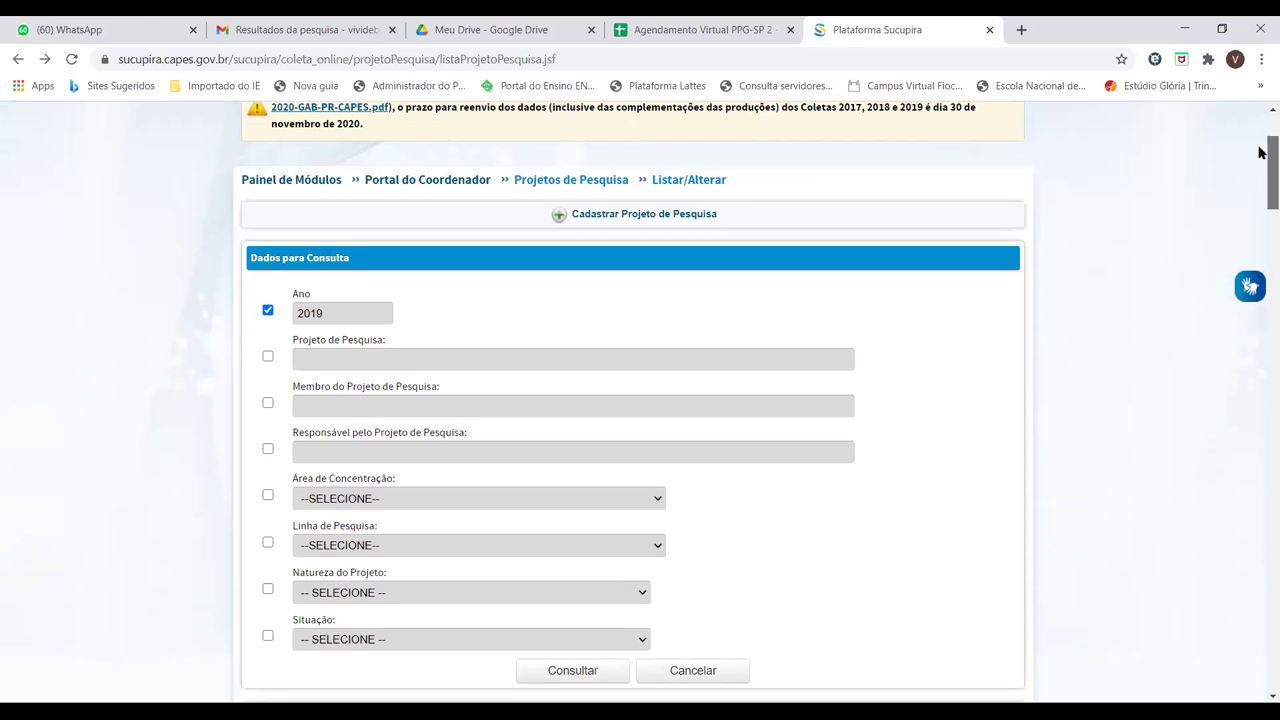
pyautogui.scroll(-1, 1260, 152)
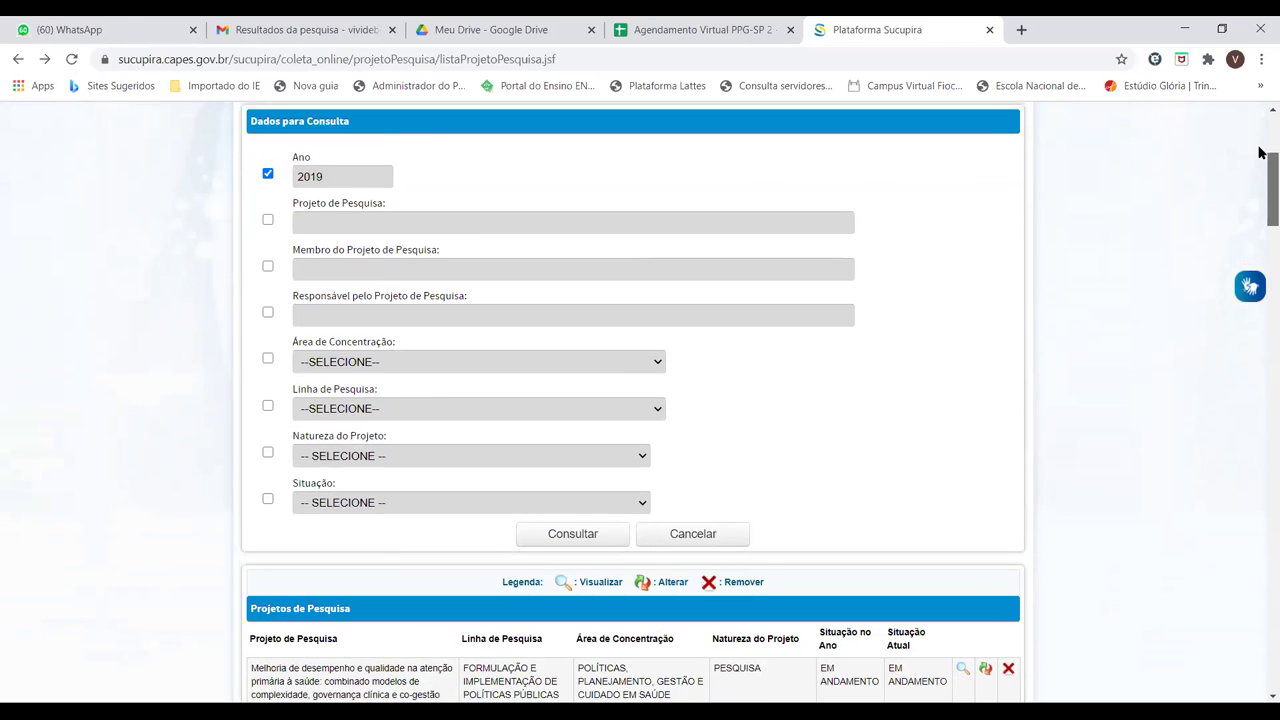
pyautogui.scroll(2, 1260, 152)
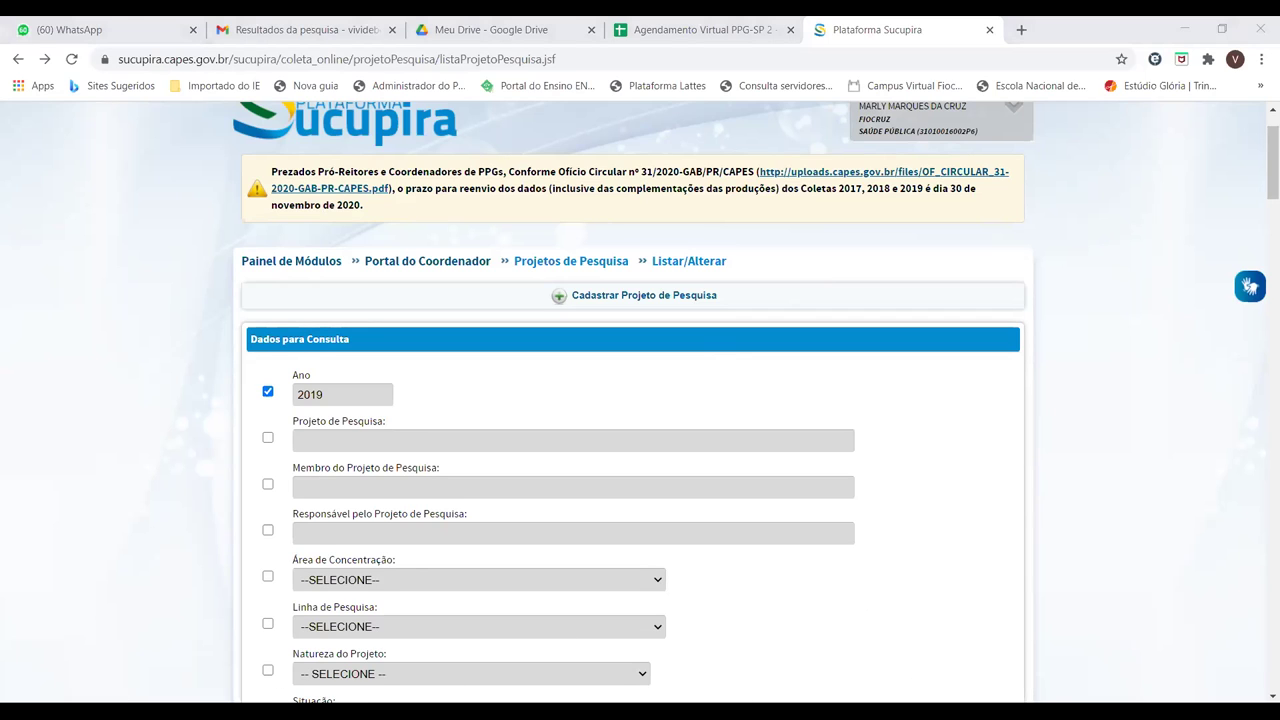
pyautogui.click(781, 620)
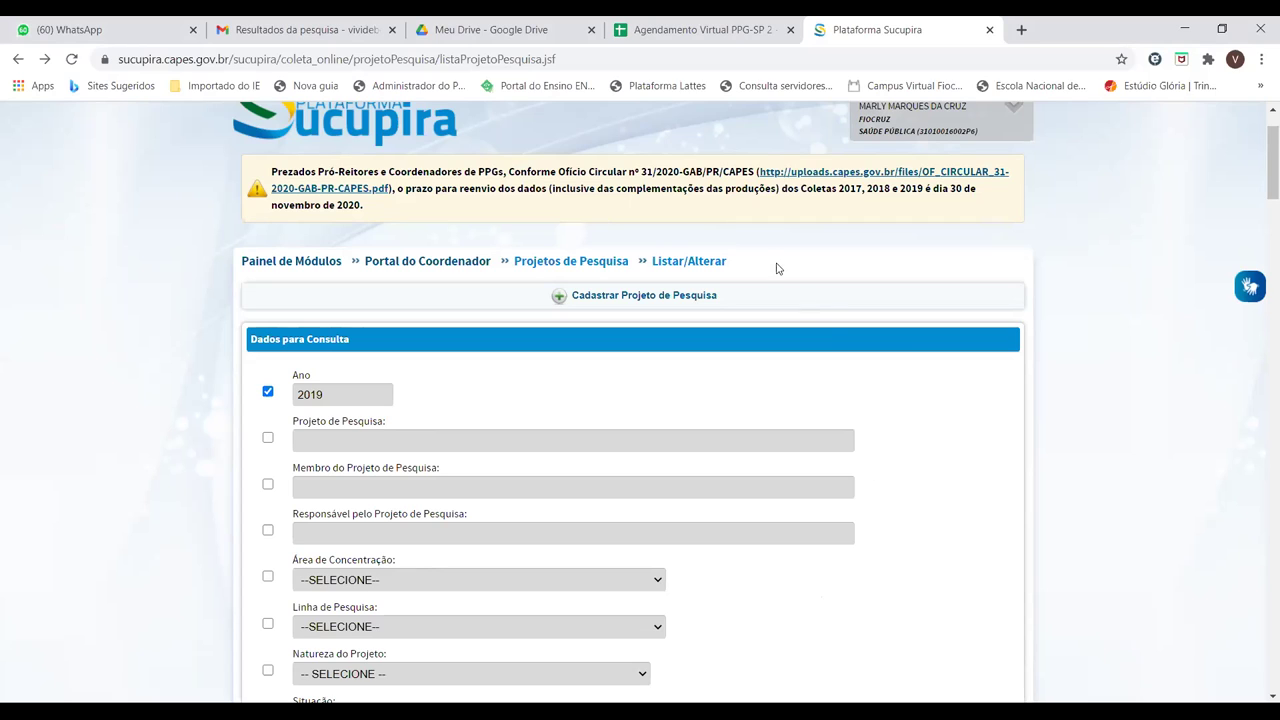
# Return to the Portal do Coordenador and open the program's Disciplinas.
pyautogui.click(431, 264)
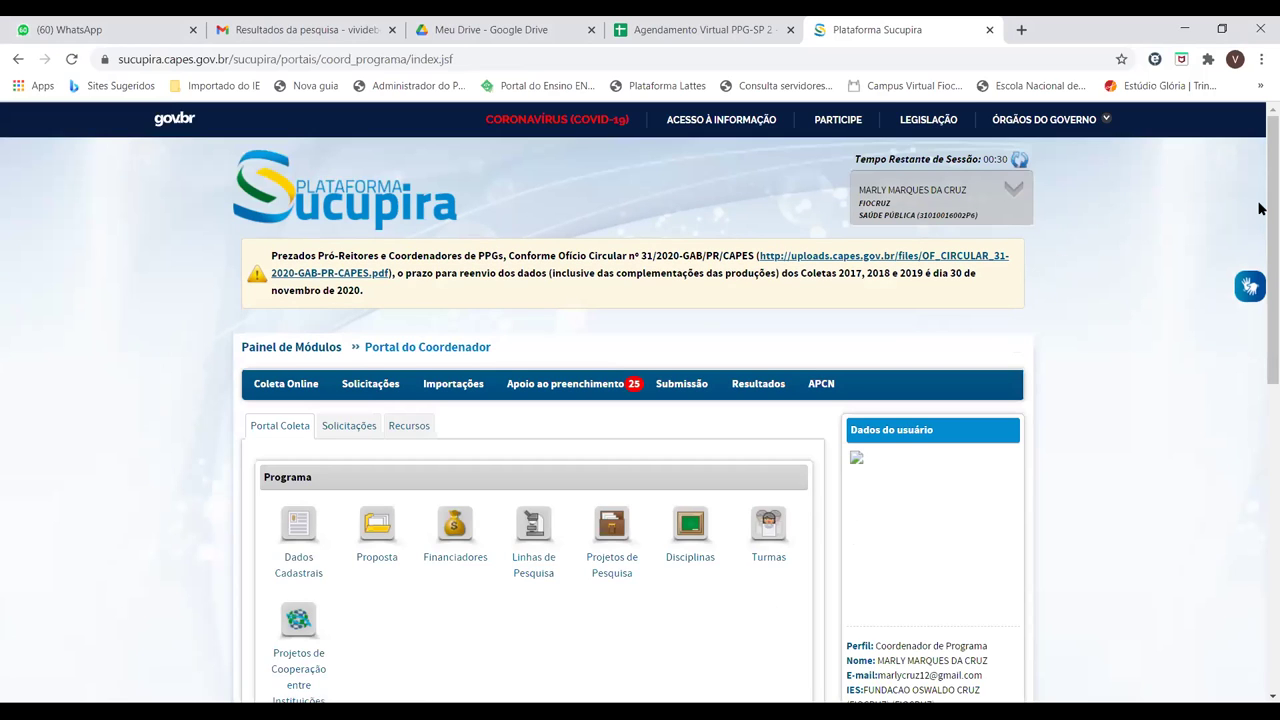
pyautogui.scroll(-1, 1260, 240)
pyautogui.scroll(-2, 1258, 240)
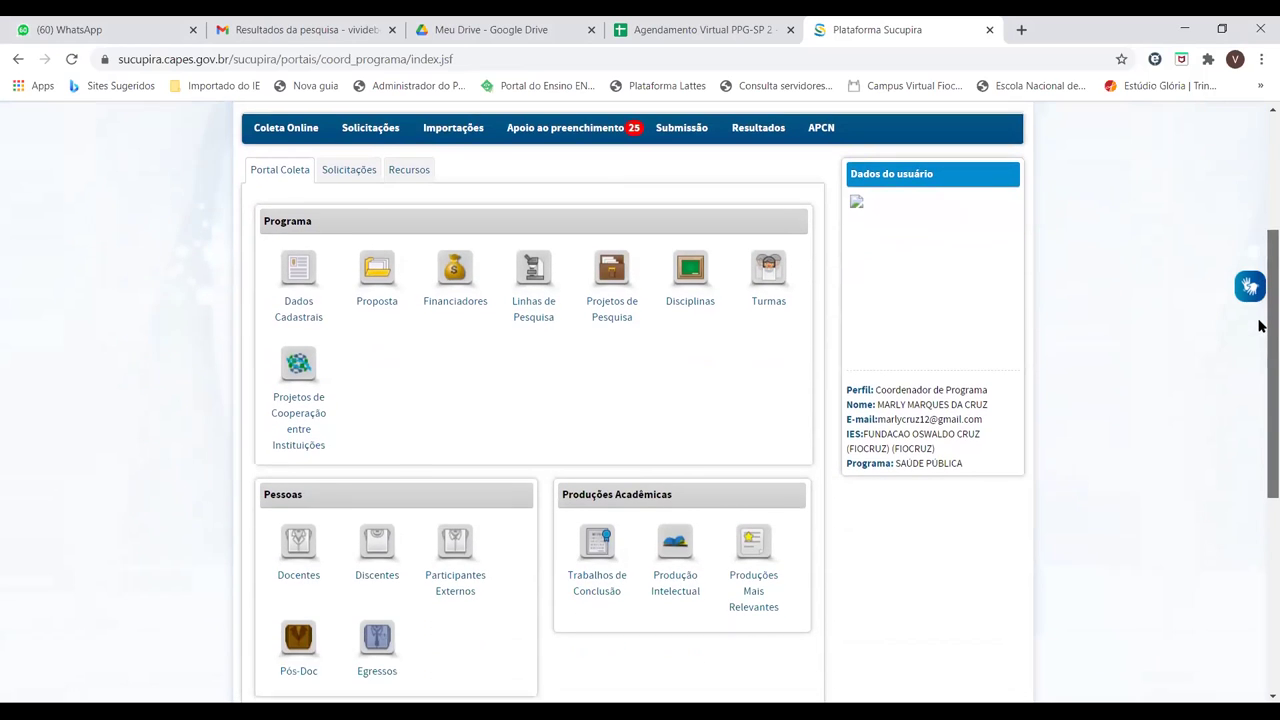
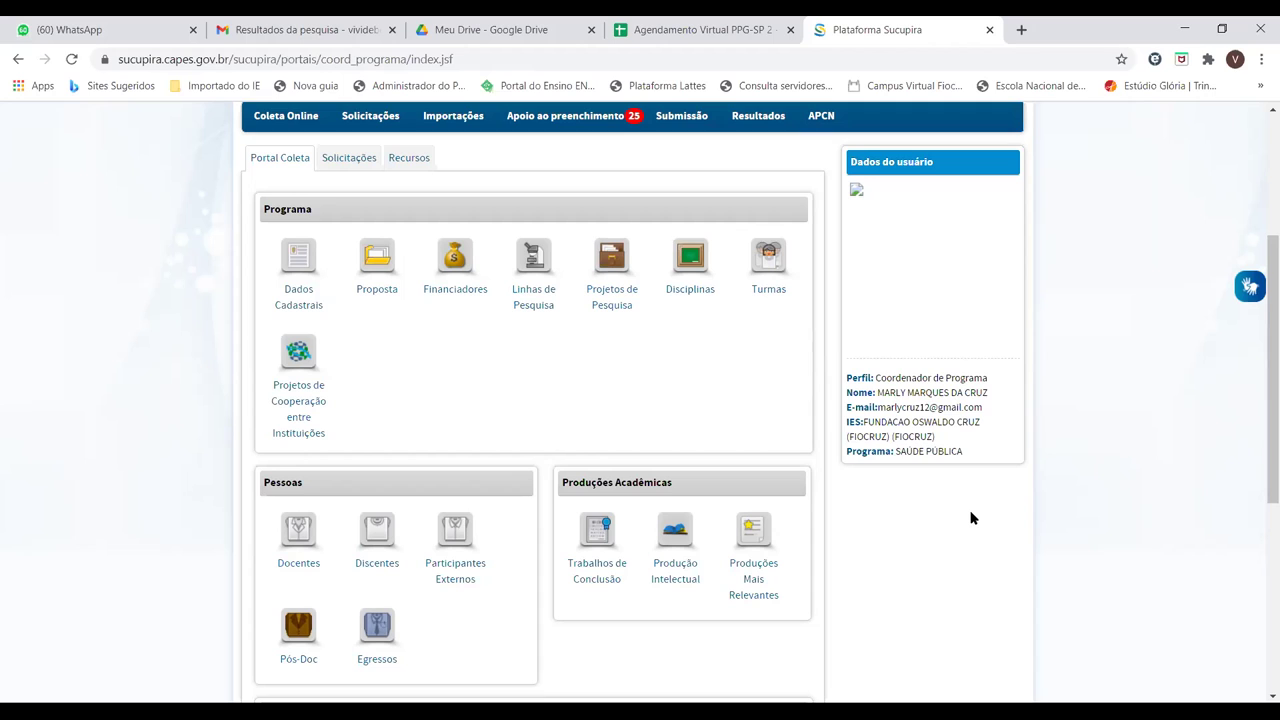
pyautogui.click(690, 278)
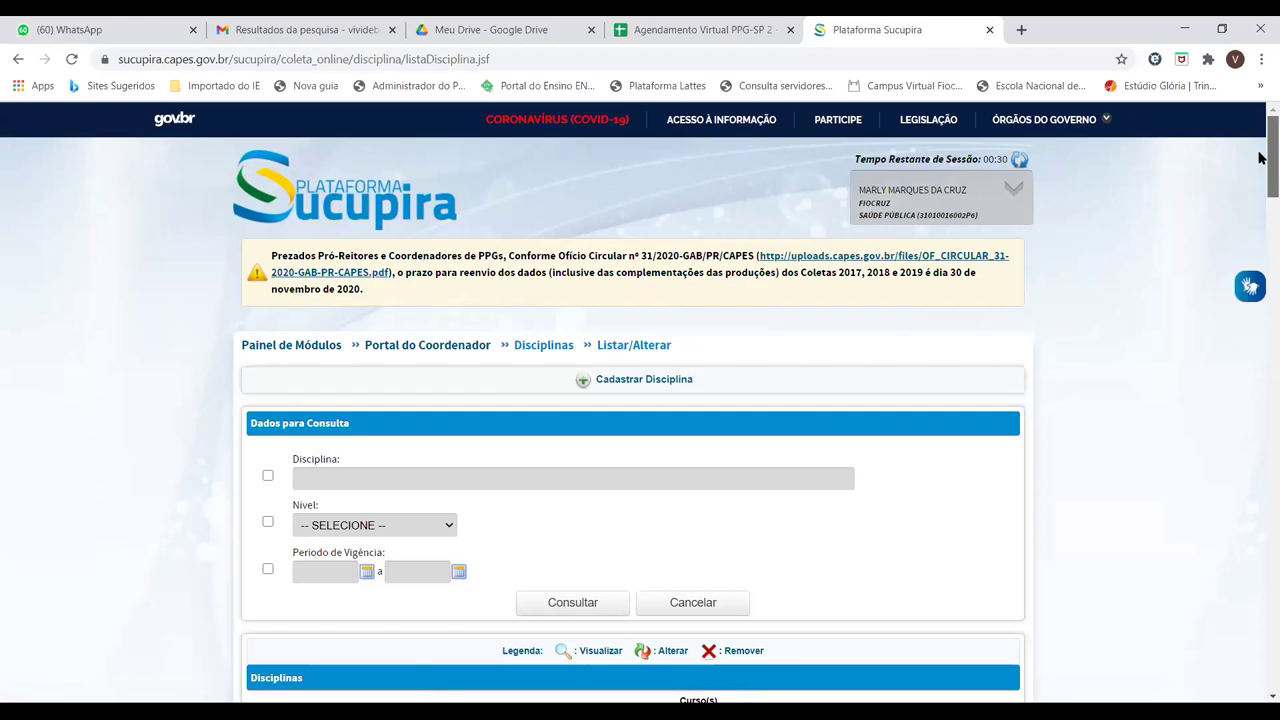
# Examine the Disciplinas list for each course's workload, credits, level and start and end dates, plus the query filters.
pyautogui.scroll(-5, 1261, 158)
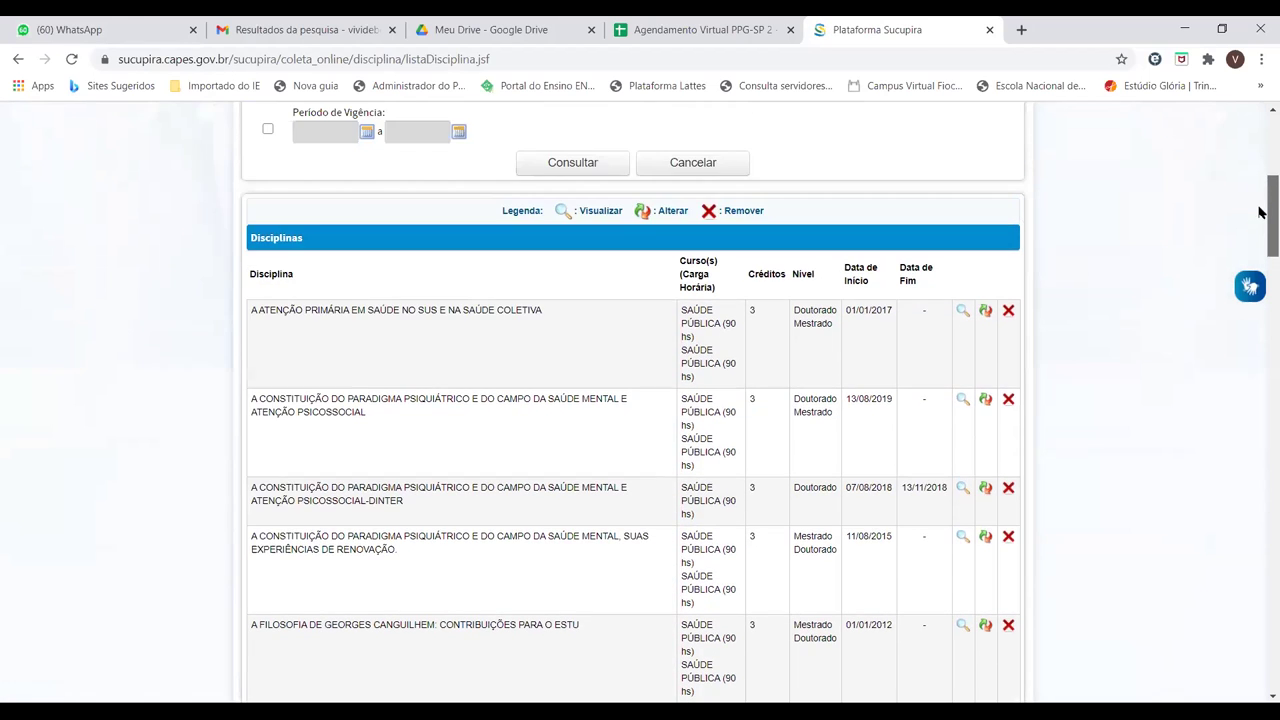
pyautogui.scroll(-1, 1261, 216)
pyautogui.scroll(-4, 1261, 220)
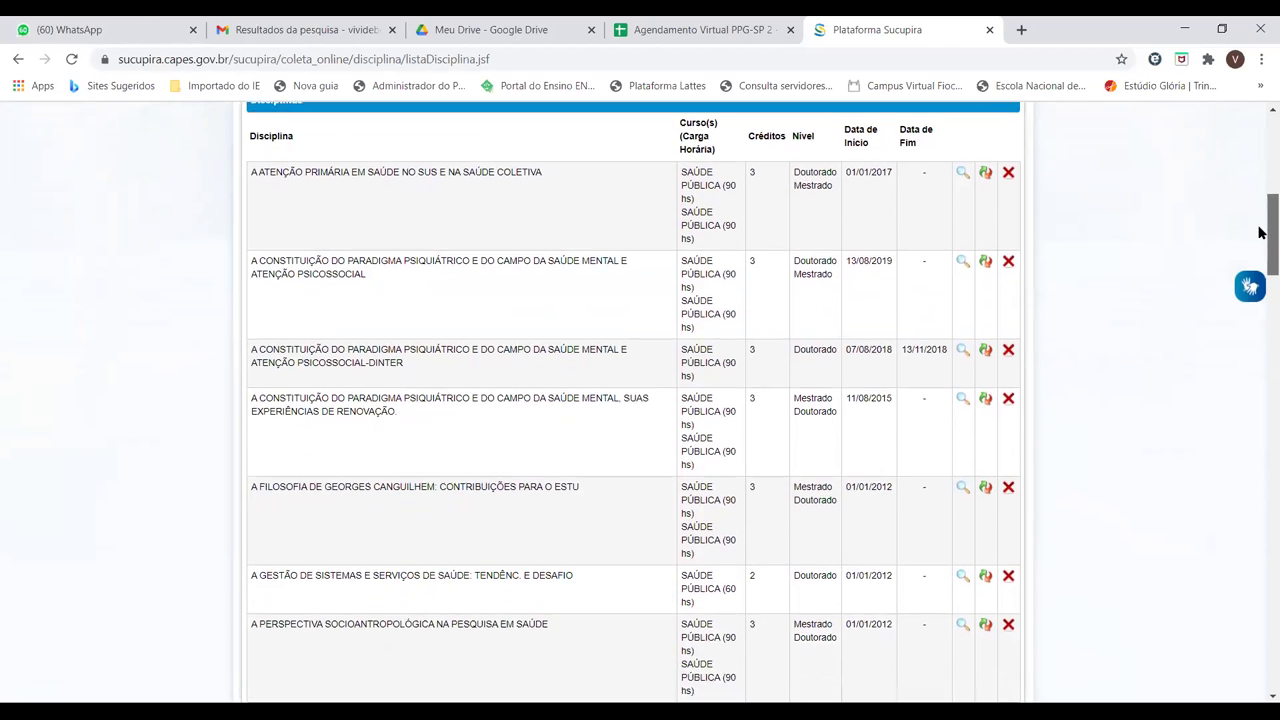
pyautogui.scroll(-1, 1261, 251)
pyautogui.scroll(2, 1261, 247)
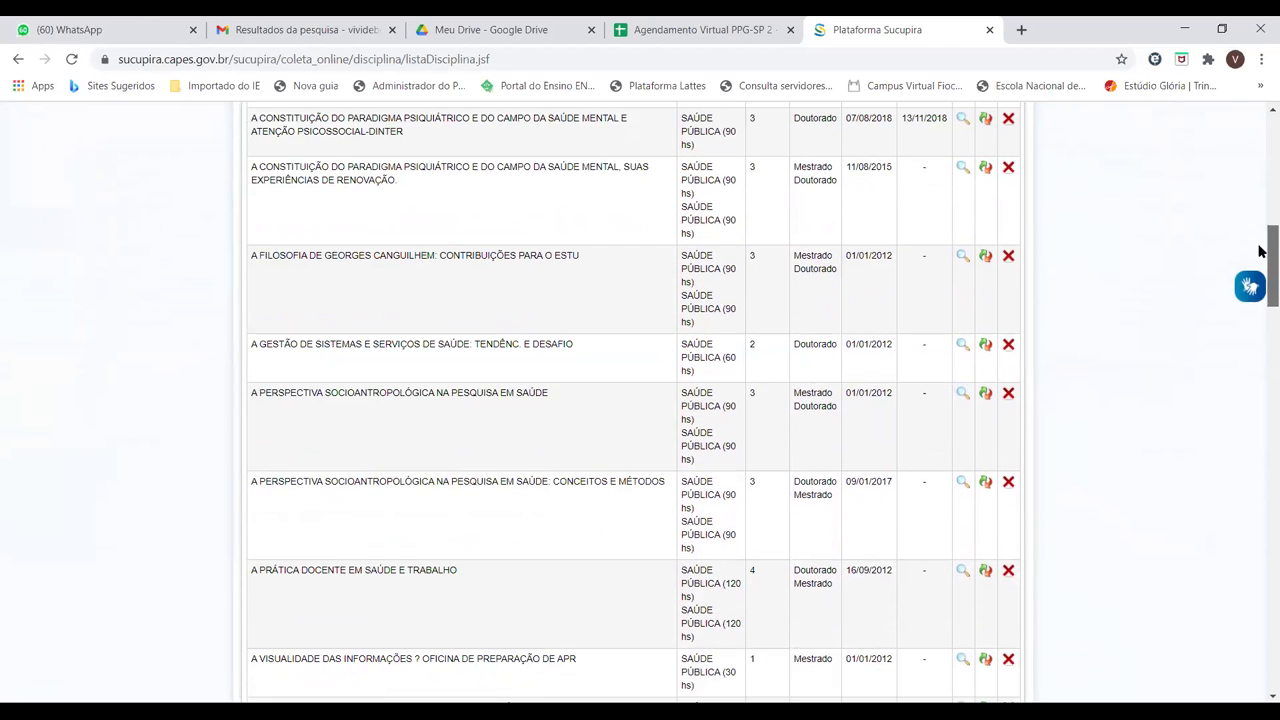
pyautogui.scroll(7, 1259, 243)
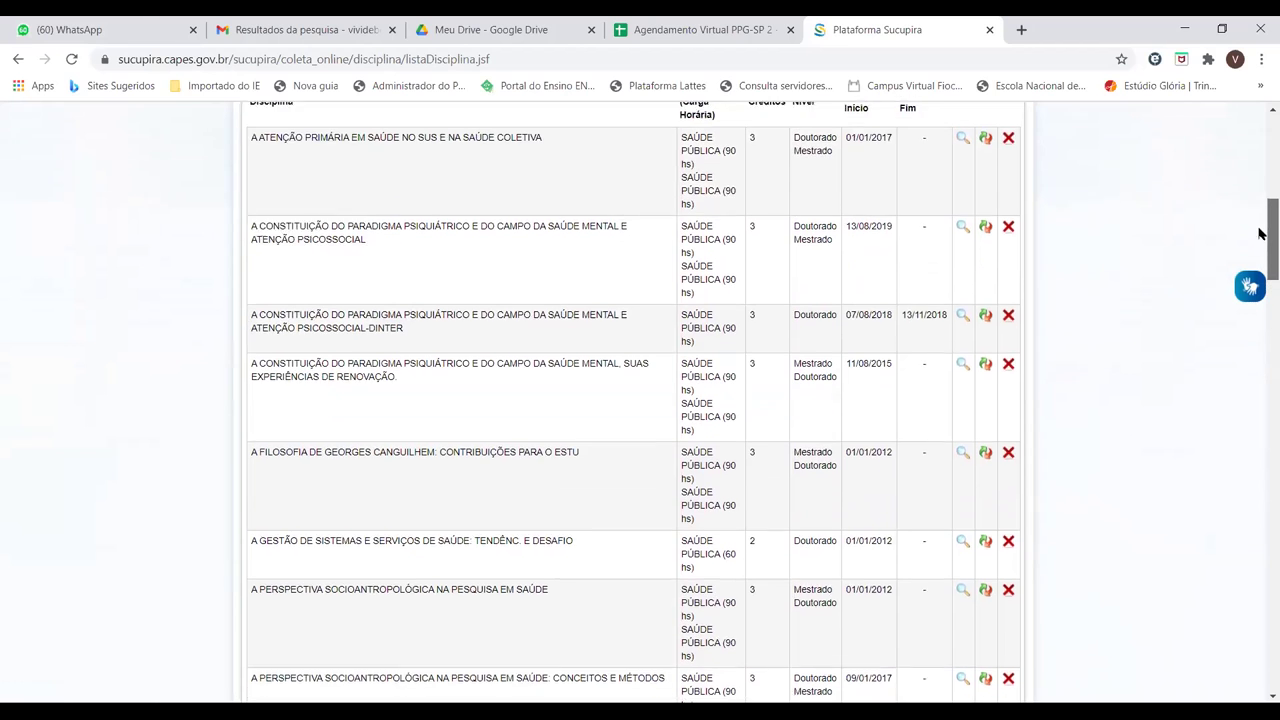
pyautogui.scroll(-2, 1259, 214)
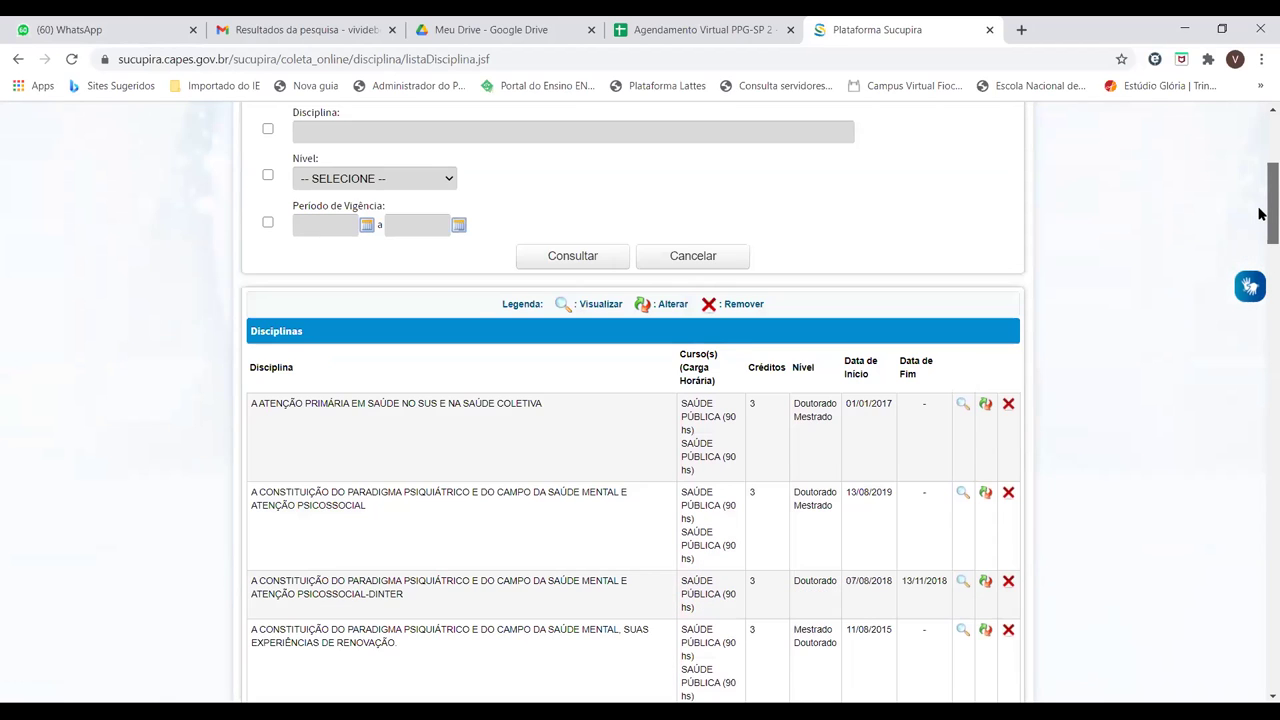
pyautogui.scroll(-4, 1259, 214)
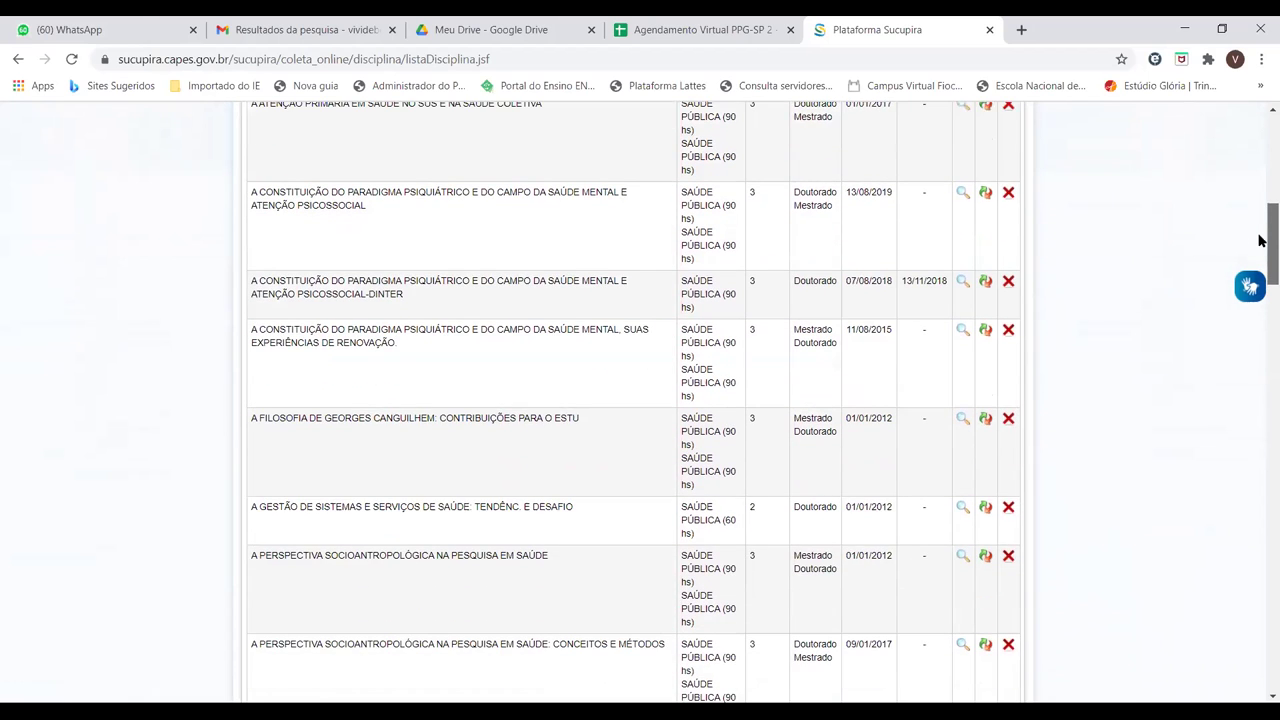
pyautogui.moveTo(1259, 240); pyautogui.dragTo(1262, 288)
pyautogui.scroll(7, 1262, 288)
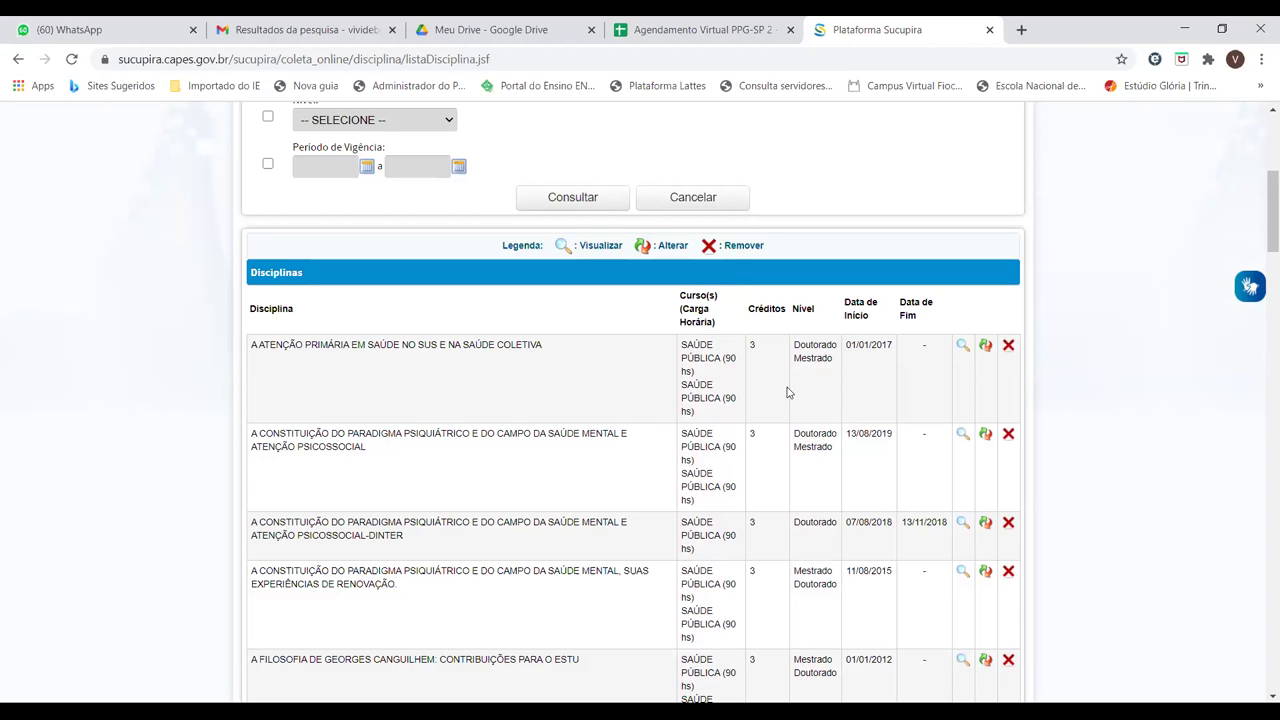
pyautogui.moveTo(1260, 204); pyautogui.dragTo(1260, 152)
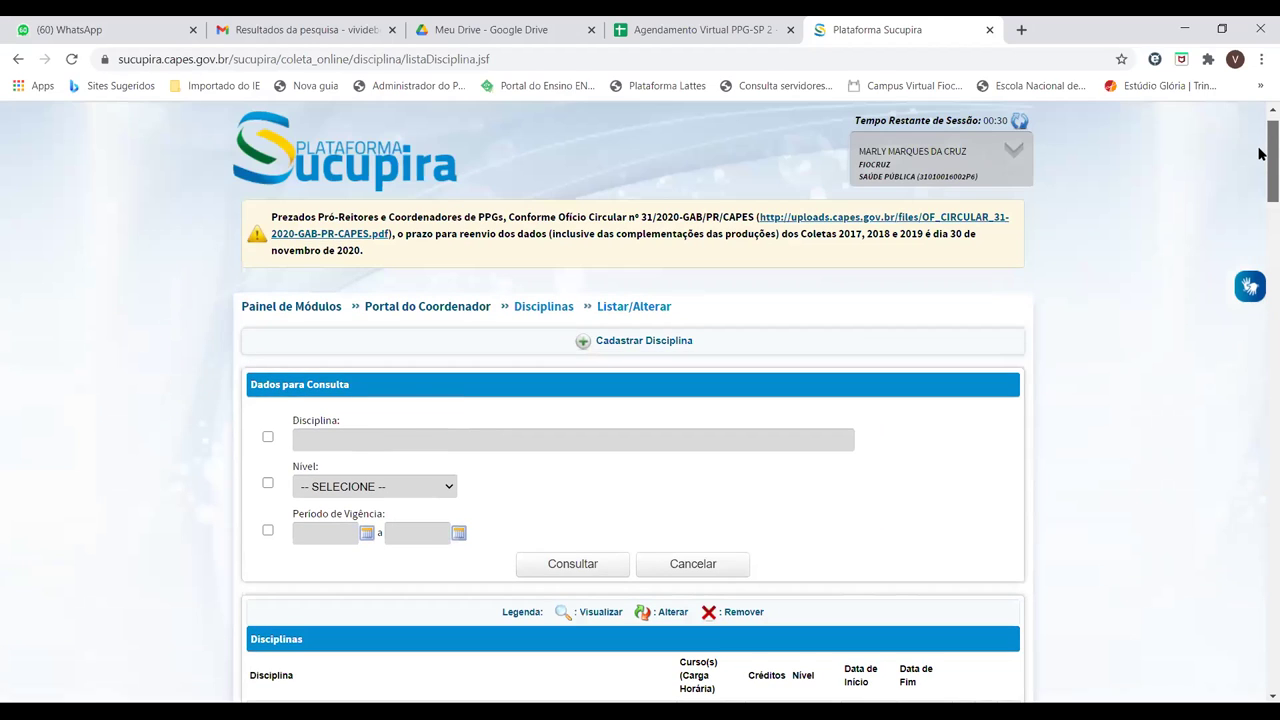
# Cancel the discipline query, confirm returning to the Portal do Coordenador, and look over its Programa, Pessoas and Produções Acadêmicas groups.
pyautogui.click(667, 566)
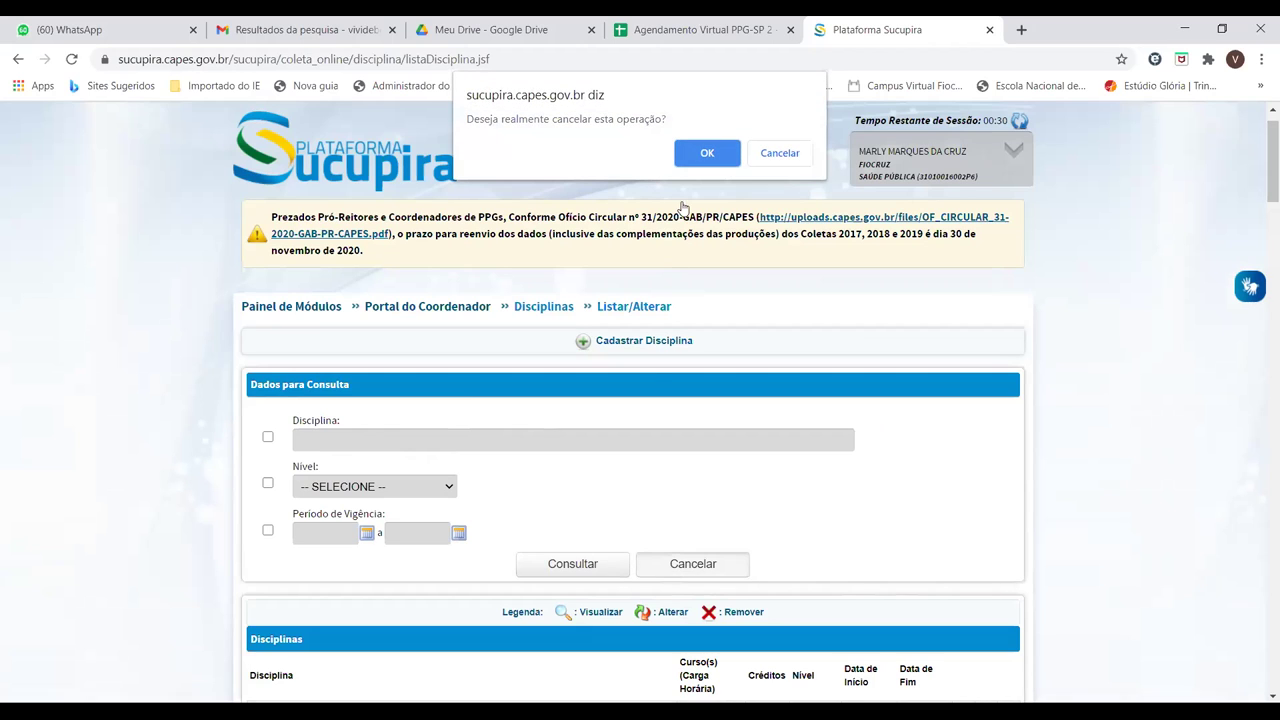
pyautogui.click(697, 155)
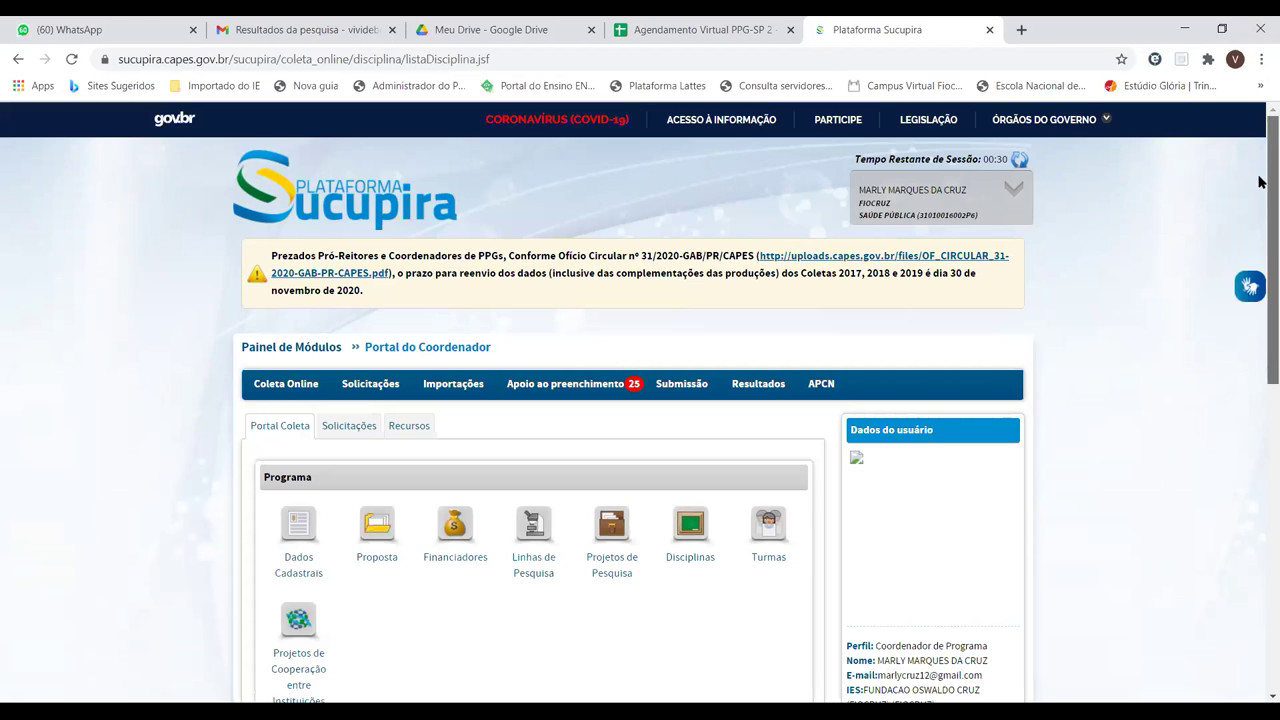
pyautogui.scroll(-3, 1259, 200)
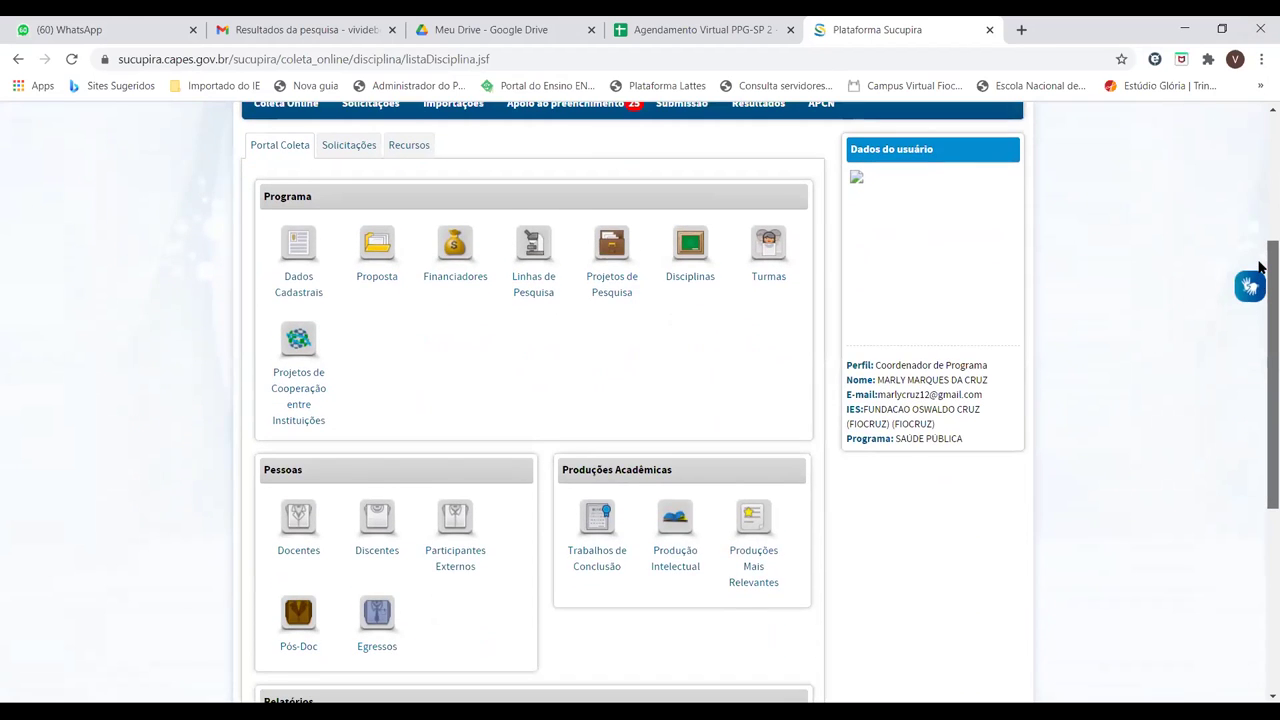
pyautogui.scroll(1, 1260, 270)
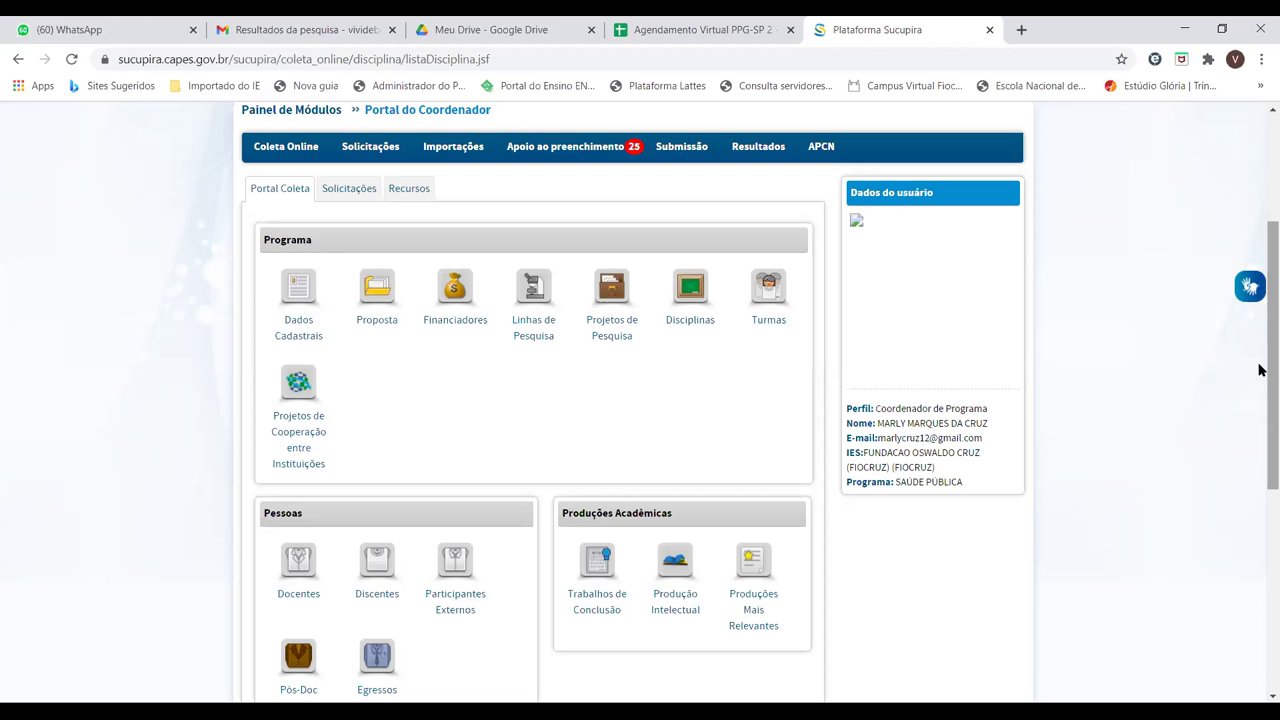
pyautogui.scroll(-1, 1259, 370)
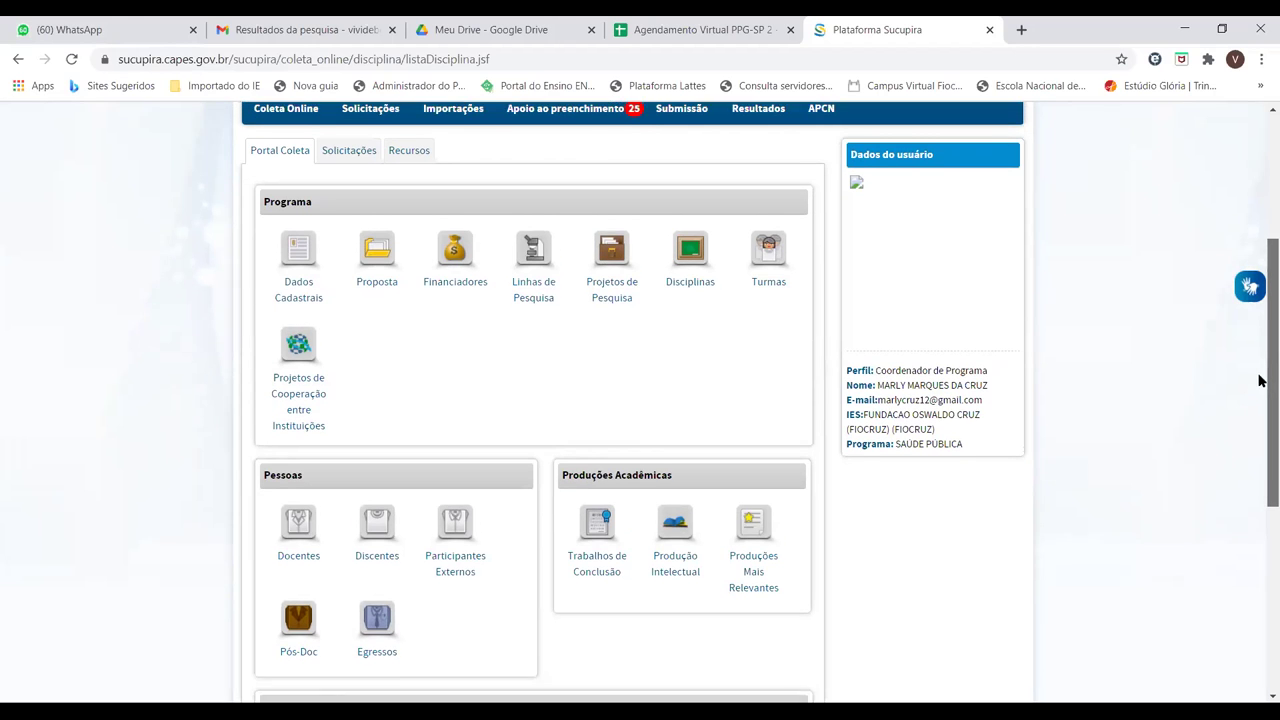
pyautogui.scroll(1, 1259, 368)
pyautogui.scroll(-1, 1259, 370)
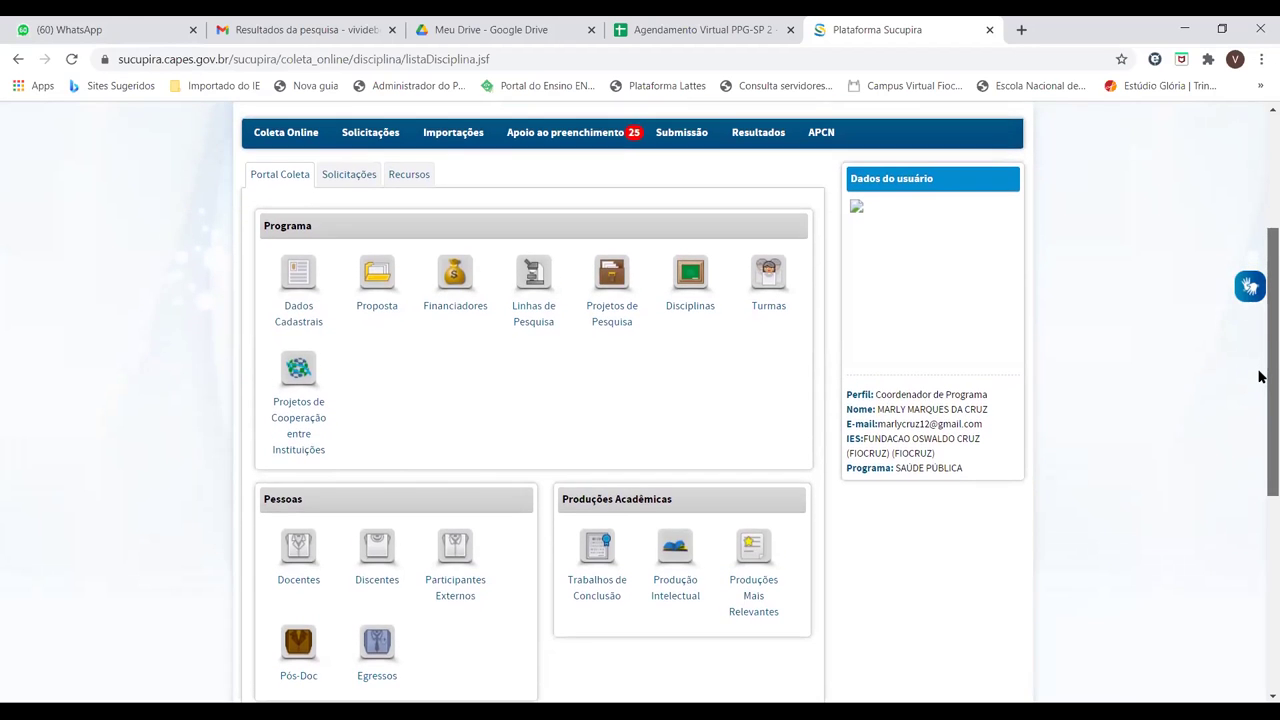
pyautogui.scroll(-1, 1259, 377)
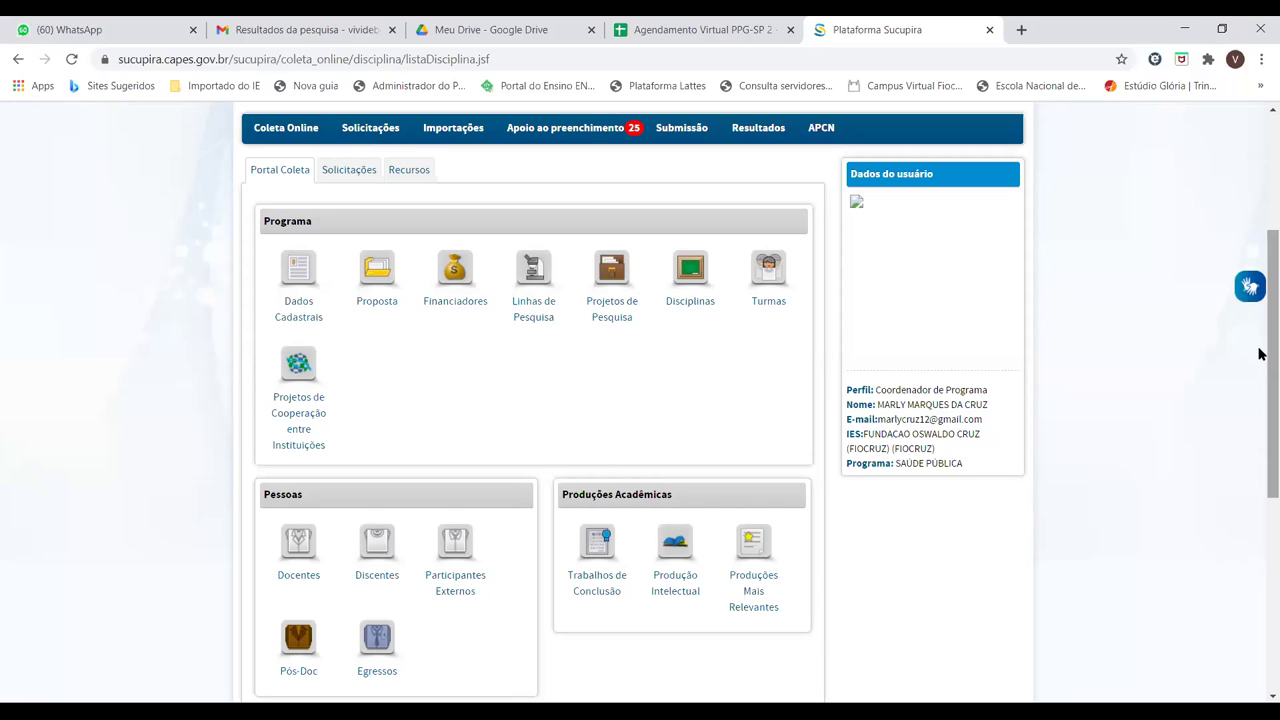
# Open the Docentes records from the Pessoas group and review the query filters and the listed teachers' categories.
pyautogui.moveTo(1260, 351); pyautogui.dragTo(1260, 456)
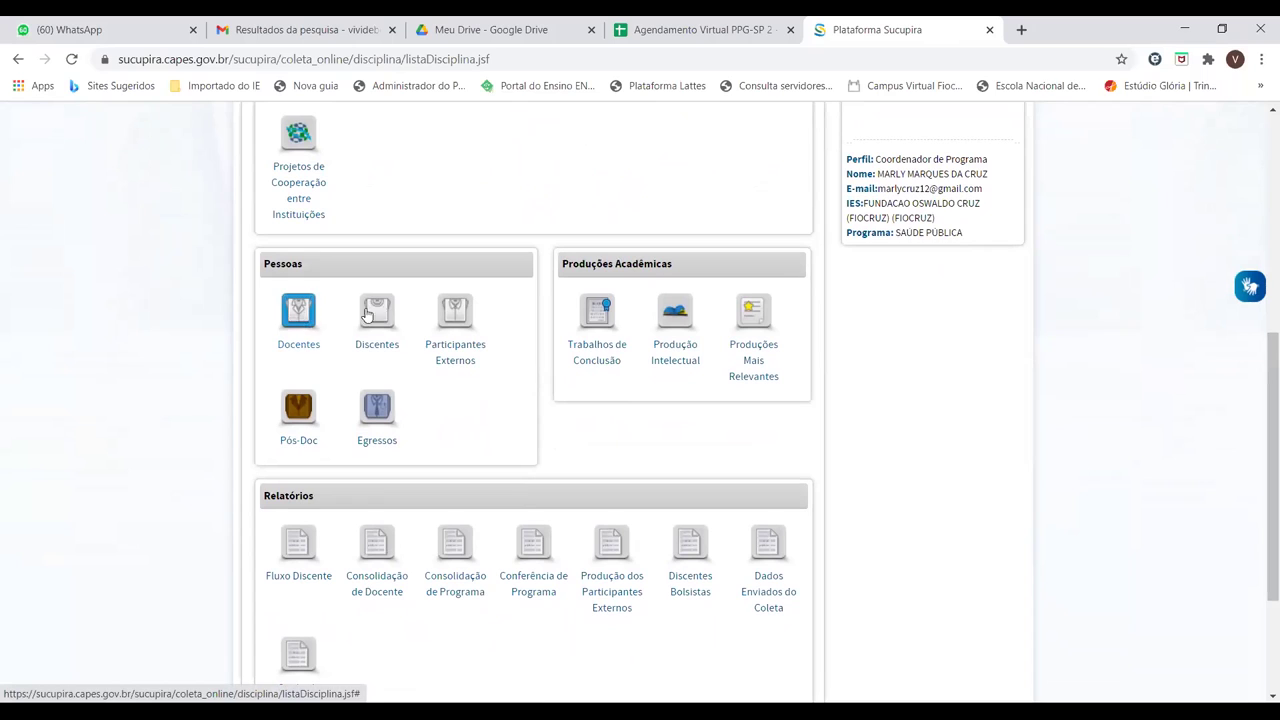
pyautogui.click(292, 328)
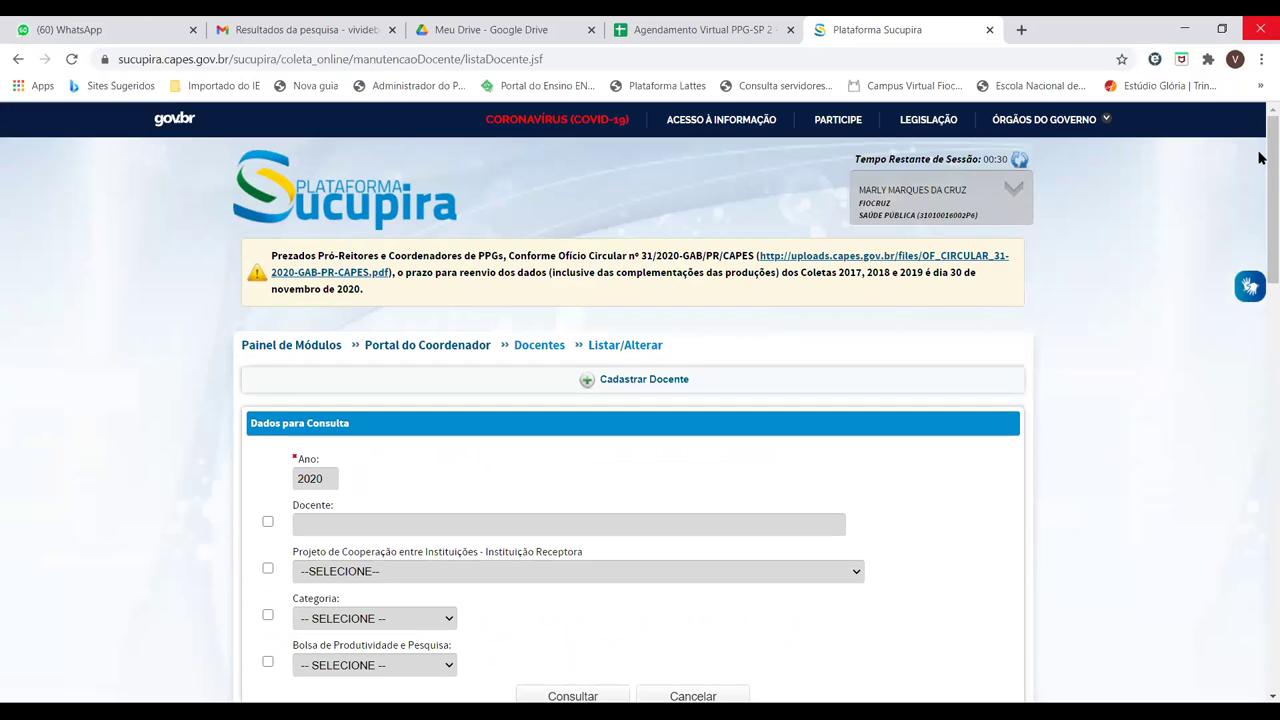
pyautogui.scroll(-5, 1259, 220)
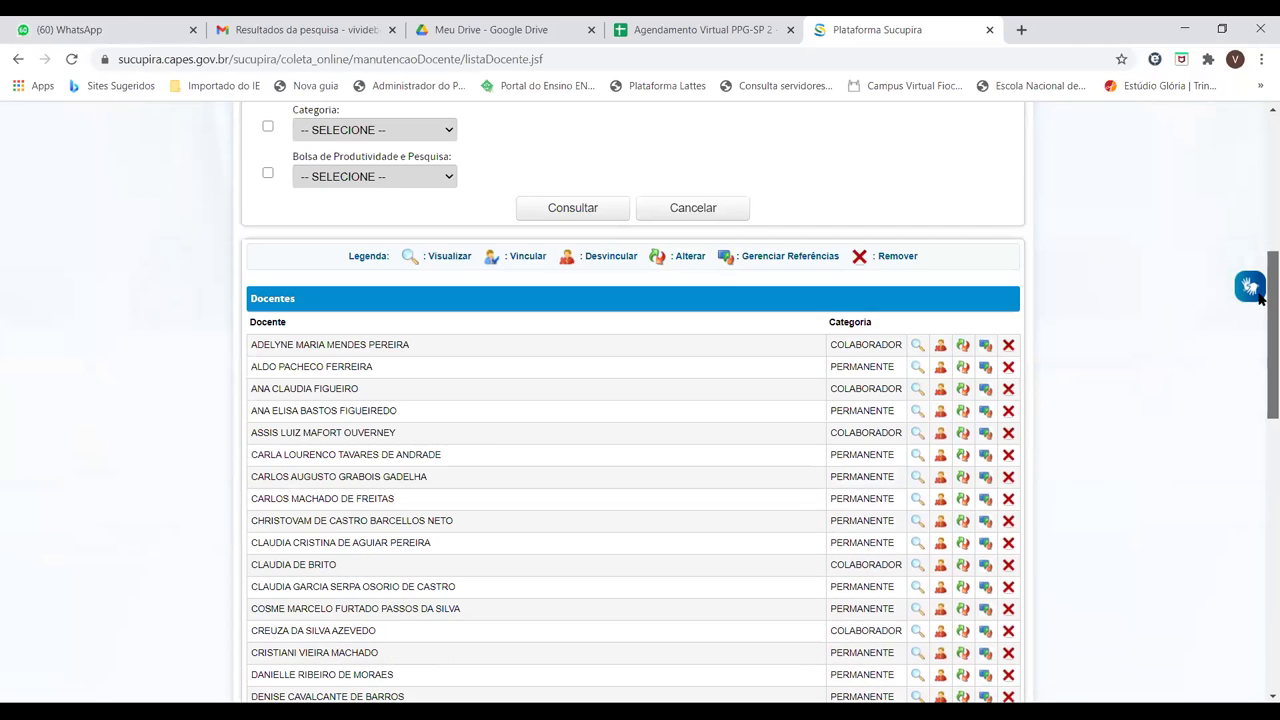
pyautogui.scroll(3, 1259, 265)
pyautogui.scroll(-2, 1259, 259)
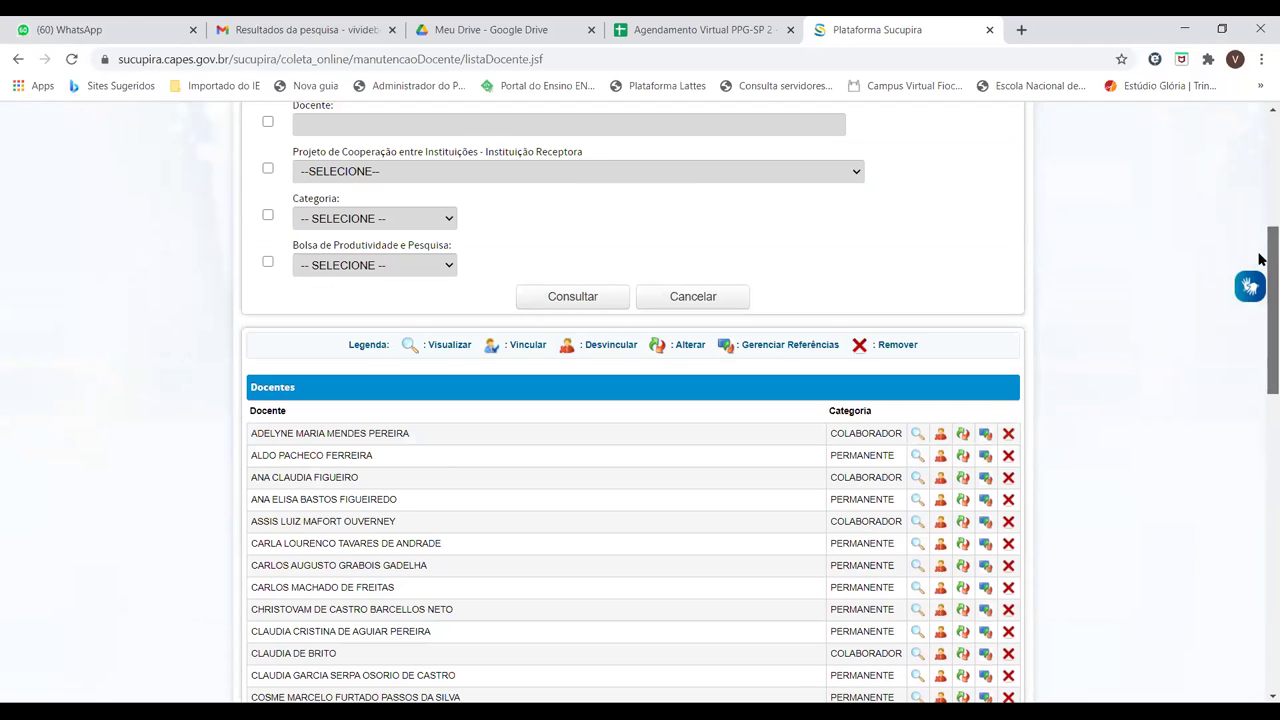
# Open the first listed teacher for alteration and review the Dados Básicos fields.
pyautogui.click(962, 434)
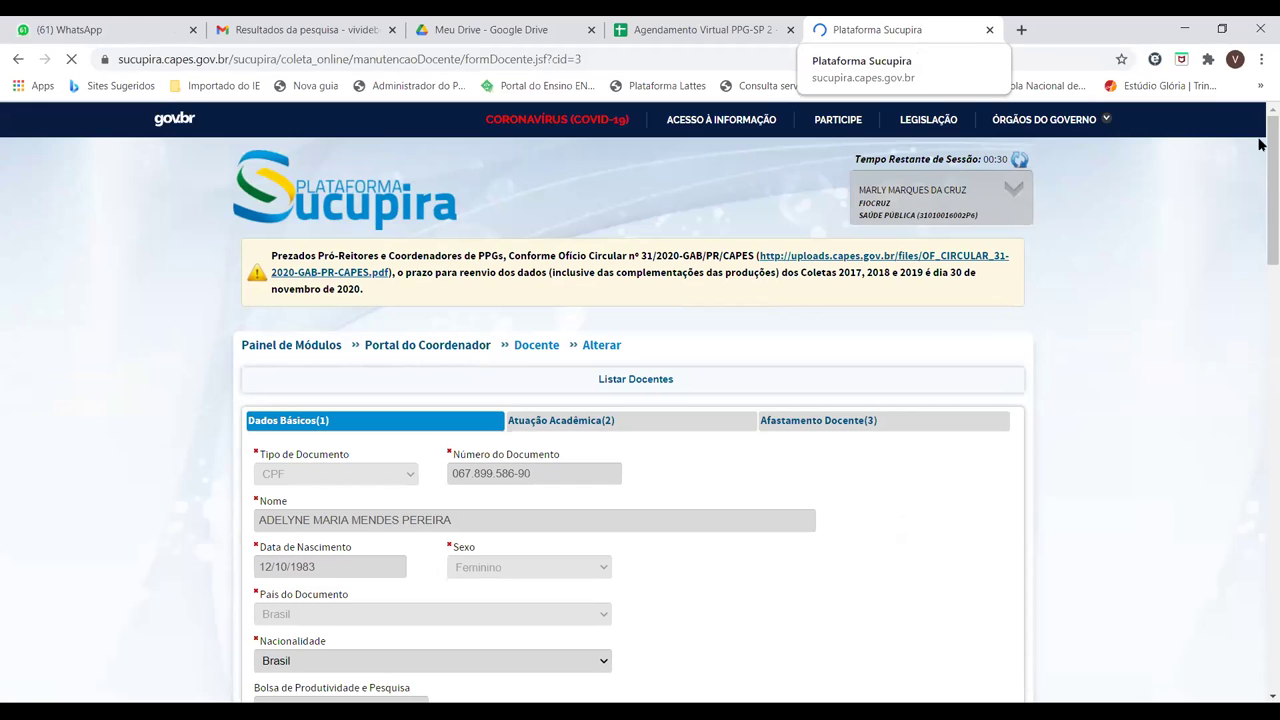
pyautogui.scroll(-2, 1259, 145)
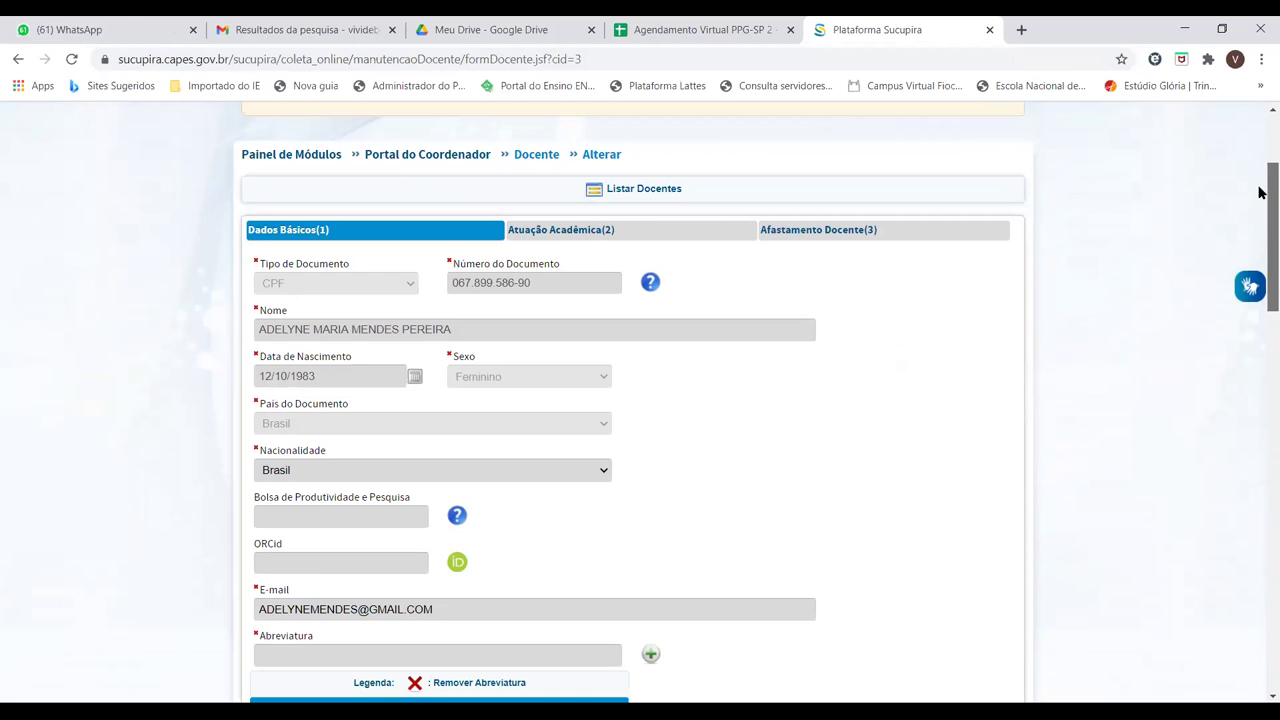
pyautogui.moveTo(1259, 192); pyautogui.dragTo(1260, 230)
pyautogui.scroll(2, 1259, 231)
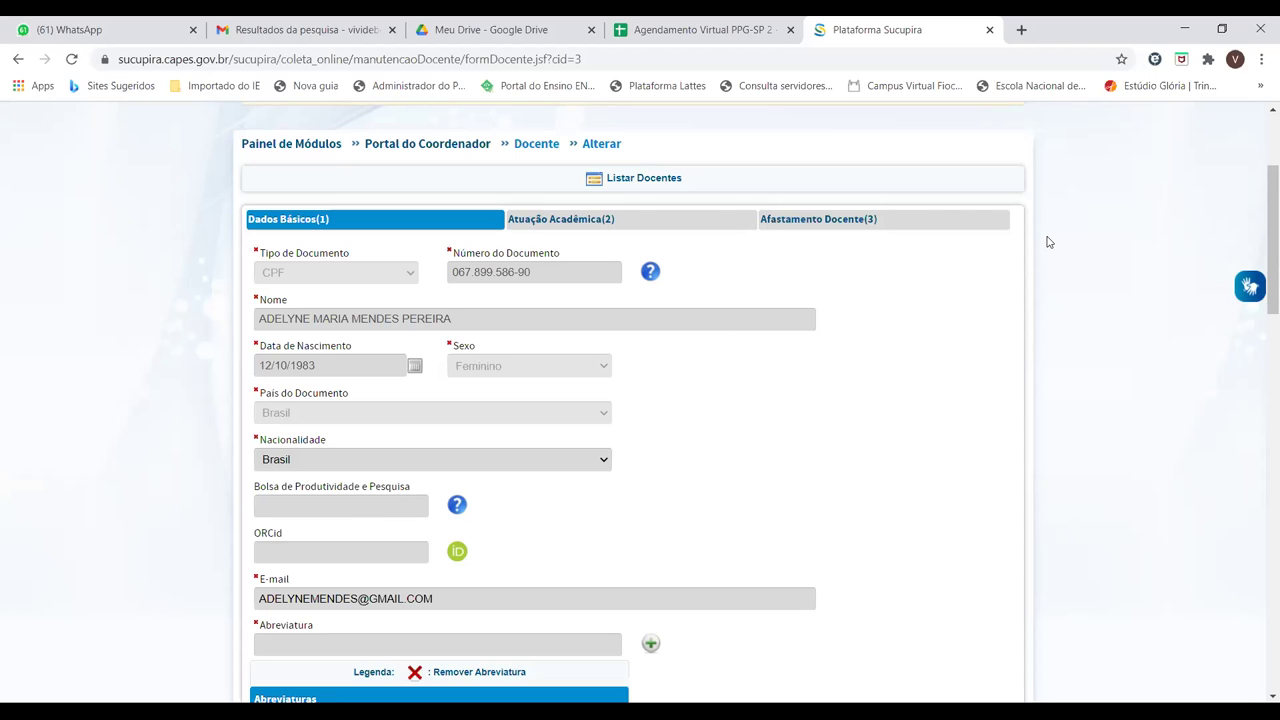
# Review the receiving-institution options for Projeto de Cooperação entre Instituições in the teacher's Dados Básicos, without selecting one.
pyautogui.moveTo(1266, 188); pyautogui.dragTo(1260, 344)
pyautogui.scroll(1, 1260, 204)
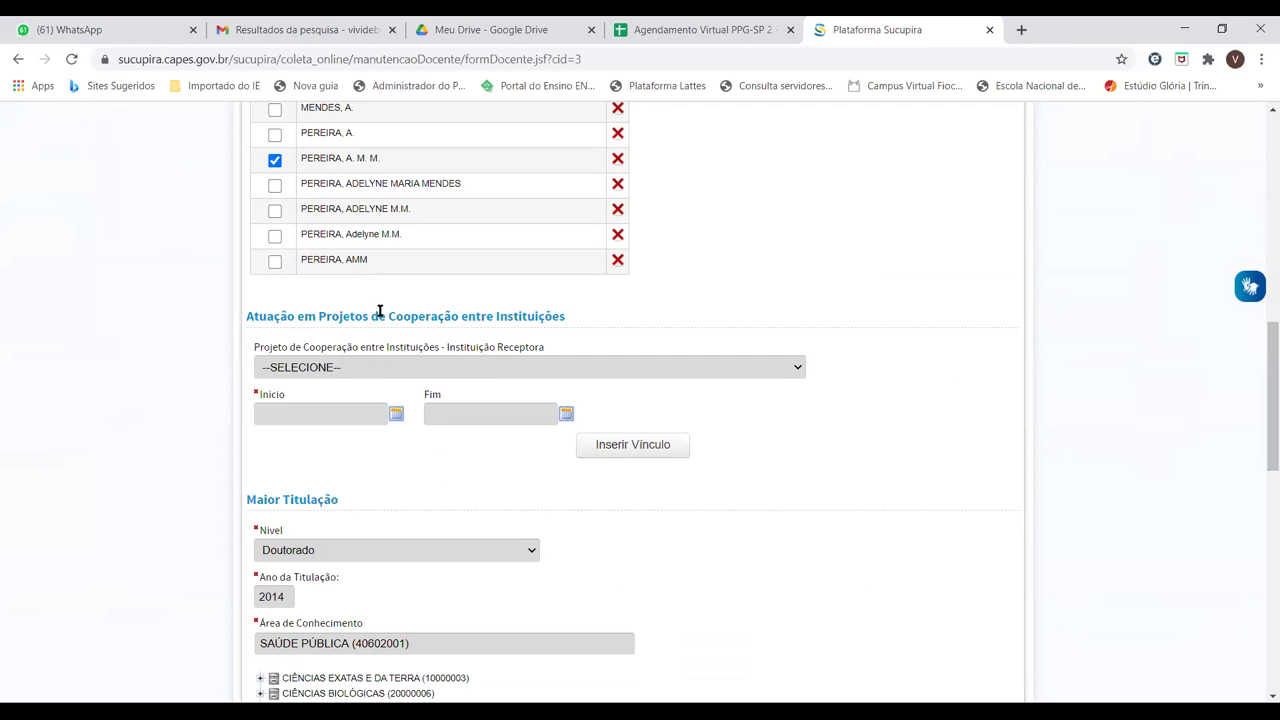
pyautogui.click(531, 372)
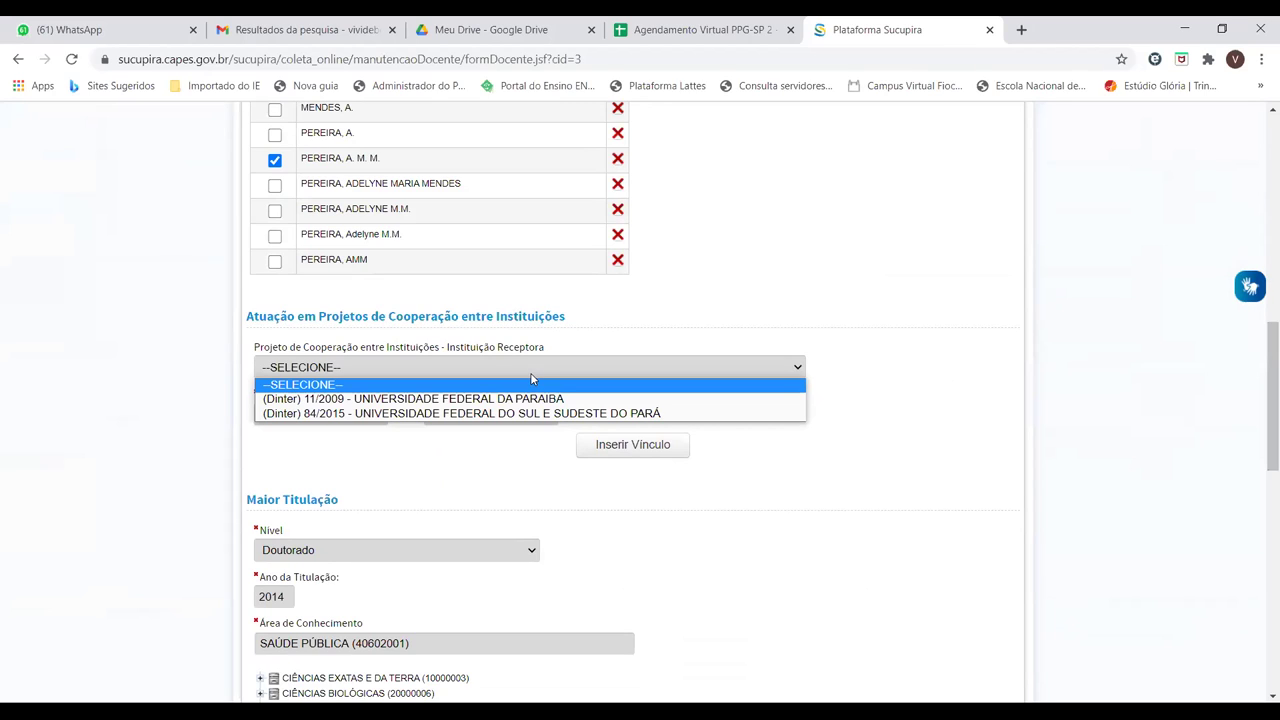
pyautogui.click(651, 333)
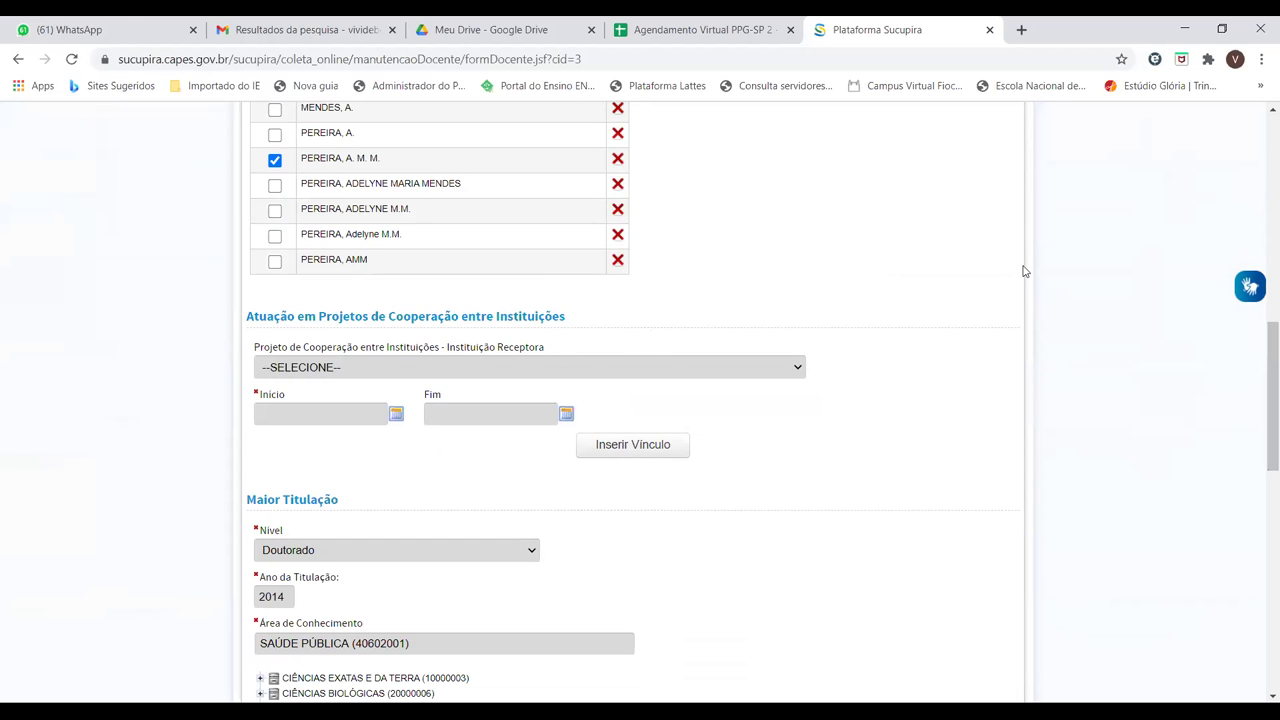
# Examine the teacher's author abbreviations, Vínculo com a IES and Vínculo com o programa data, including the Categorias do Docente table.
pyautogui.moveTo(1259, 362); pyautogui.dragTo(1260, 298)
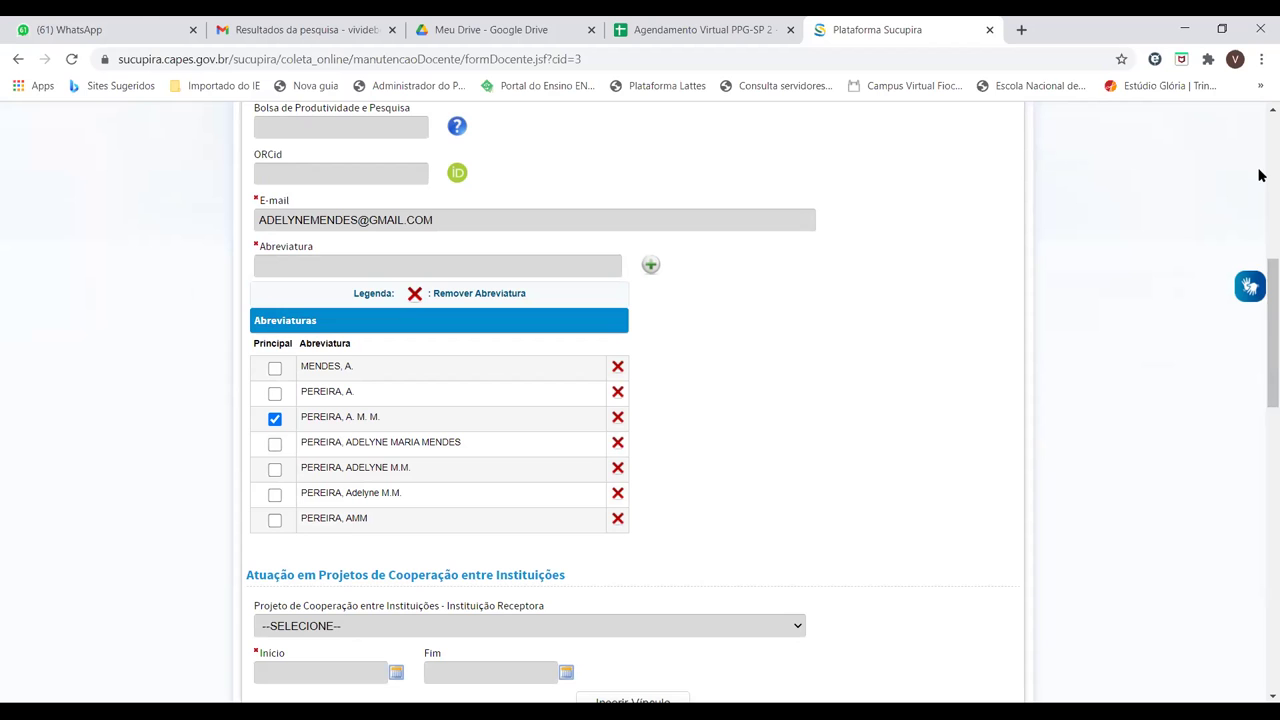
pyautogui.moveTo(1259, 313); pyautogui.dragTo(1259, 548)
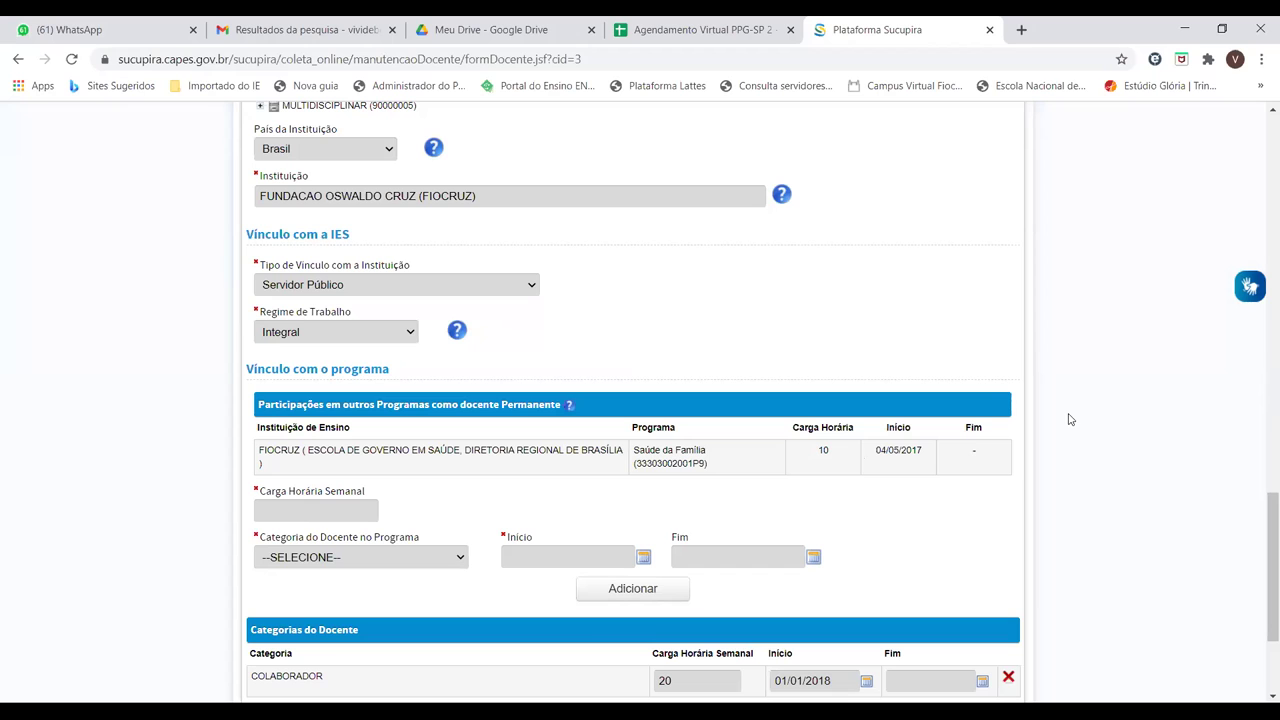
pyautogui.moveTo(1262, 514); pyautogui.dragTo(1260, 541)
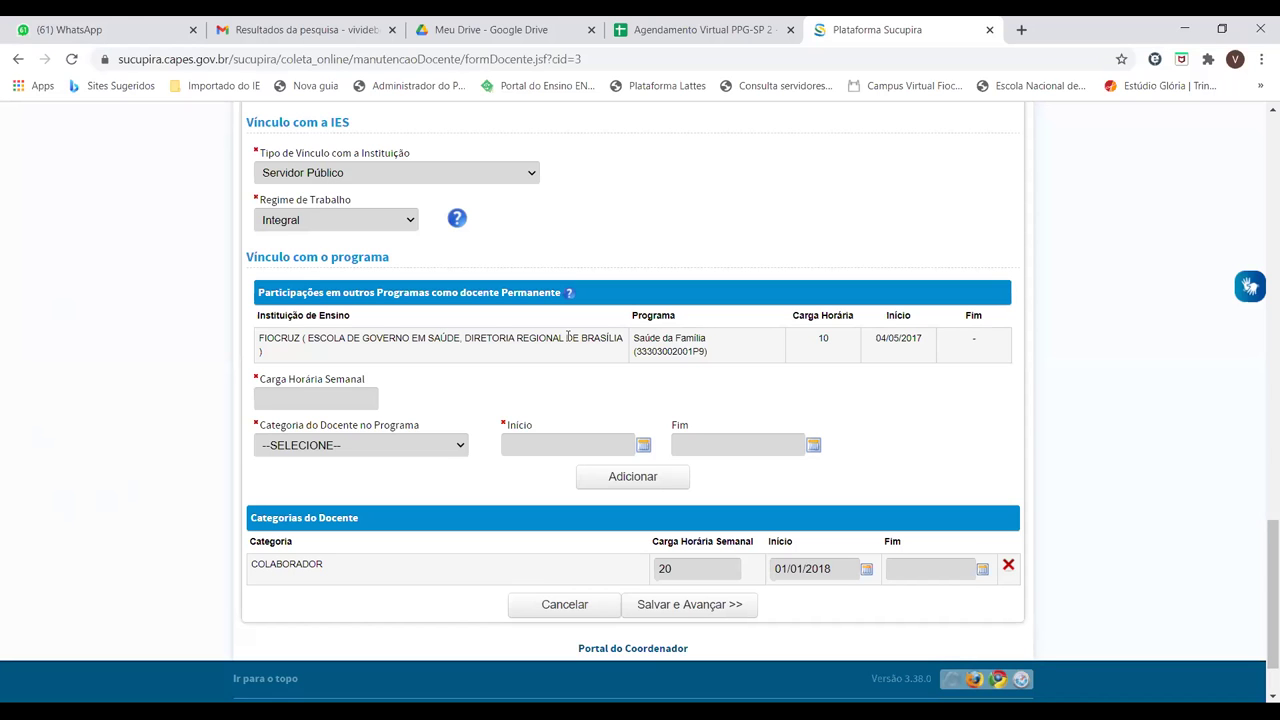
pyautogui.moveTo(1259, 563); pyautogui.dragTo(1259, 248)
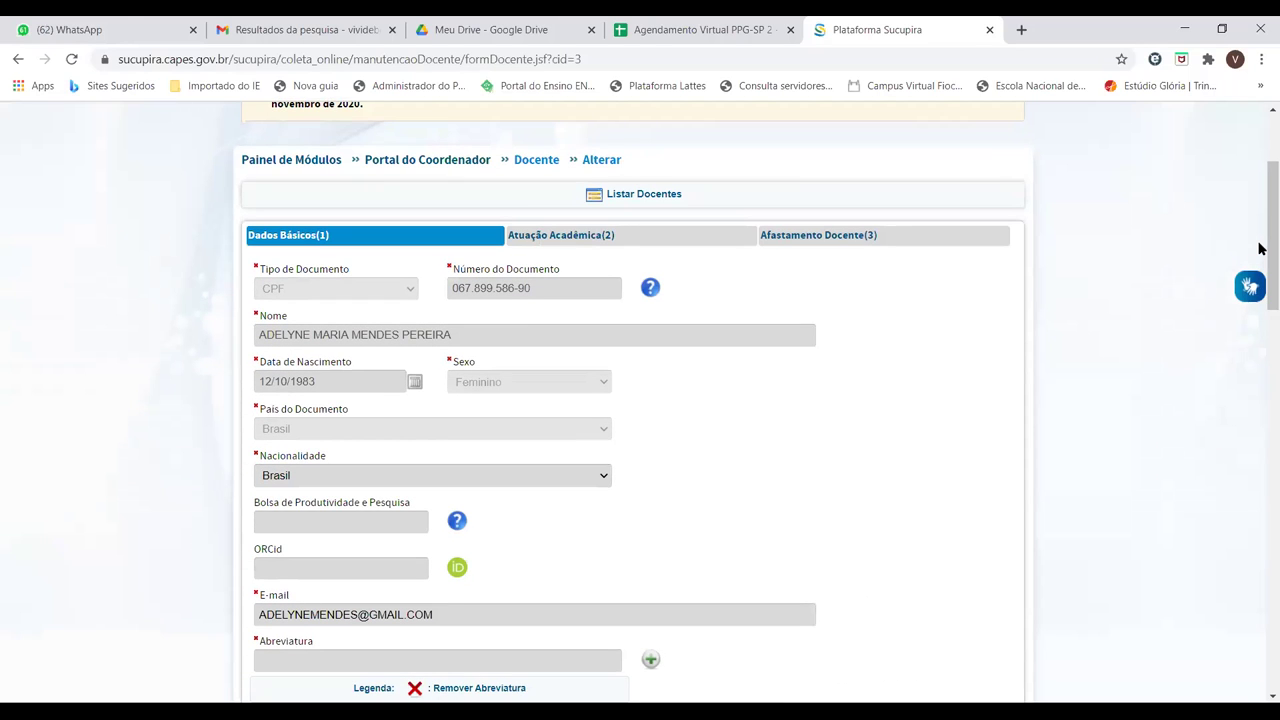
# Open the teacher's Atuação Acadêmica section and examine the 2020 supervision quantities, Outras Atividades and Histórico de Quantitativos do Docente.
pyautogui.click(622, 237)
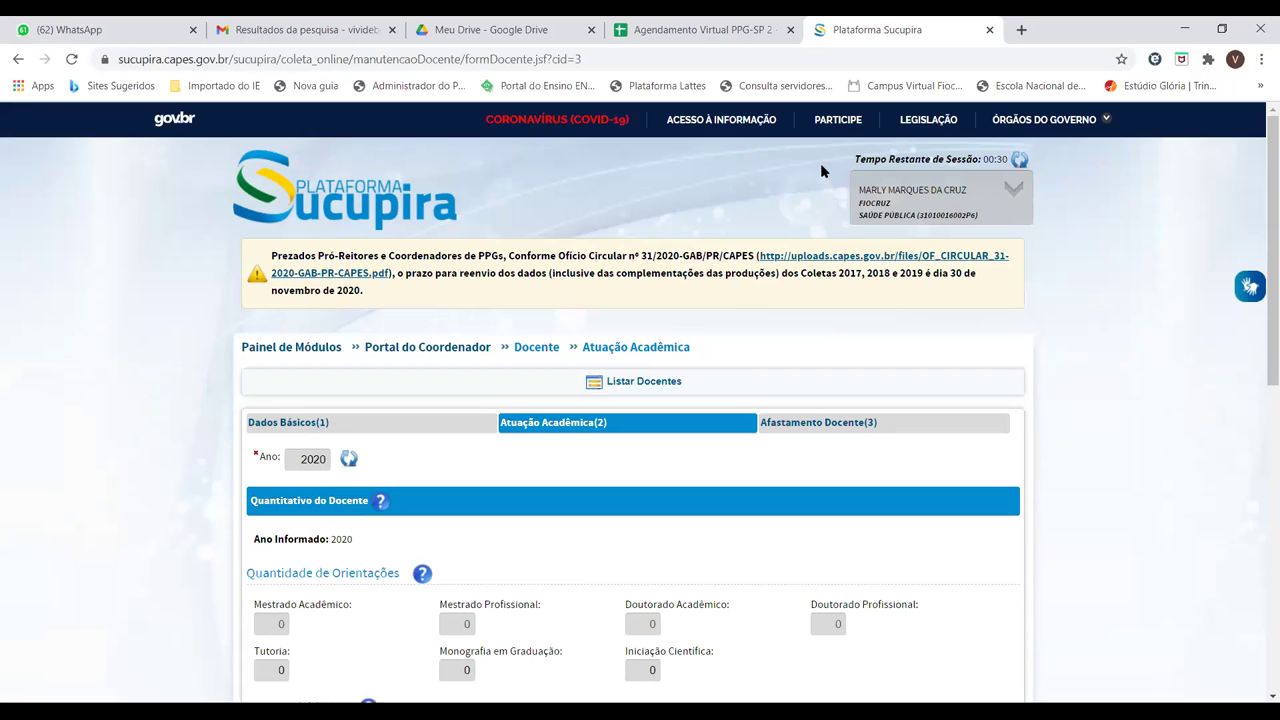
pyautogui.moveTo(1261, 139); pyautogui.dragTo(1260, 268)
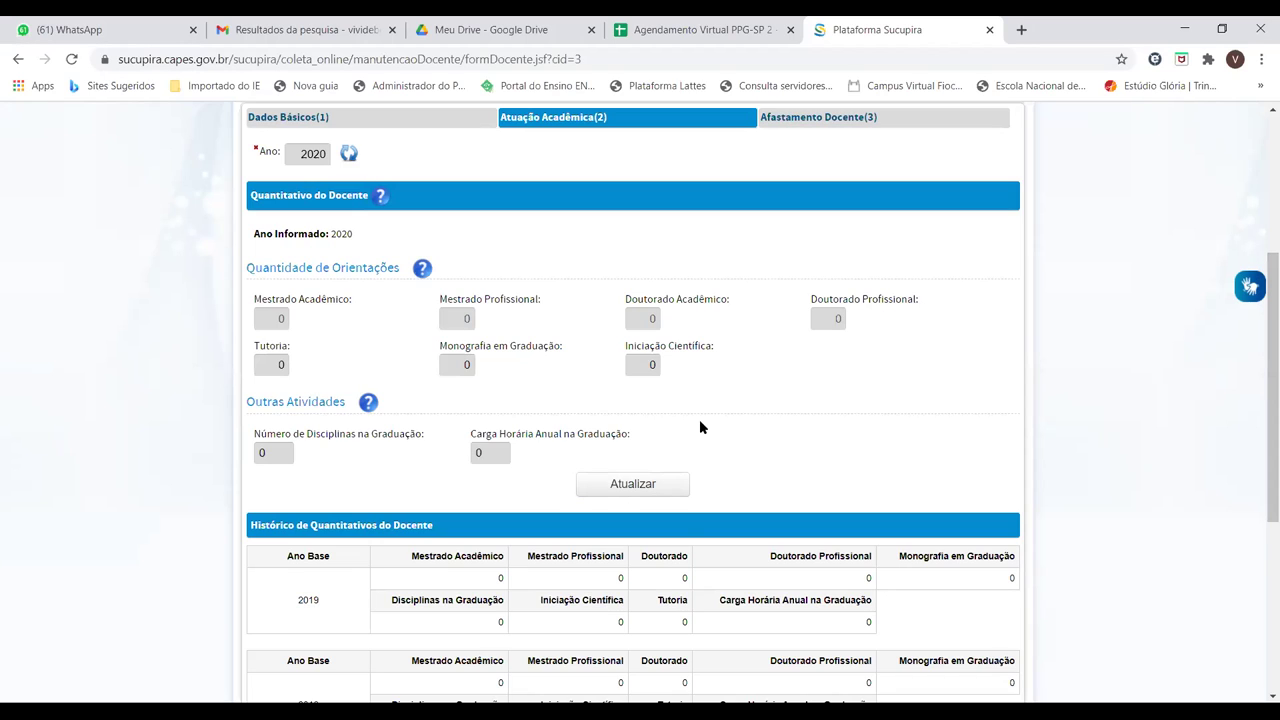
pyautogui.doubleClick(658, 372)
pyautogui.moveTo(1260, 292); pyautogui.dragTo(1260, 353)
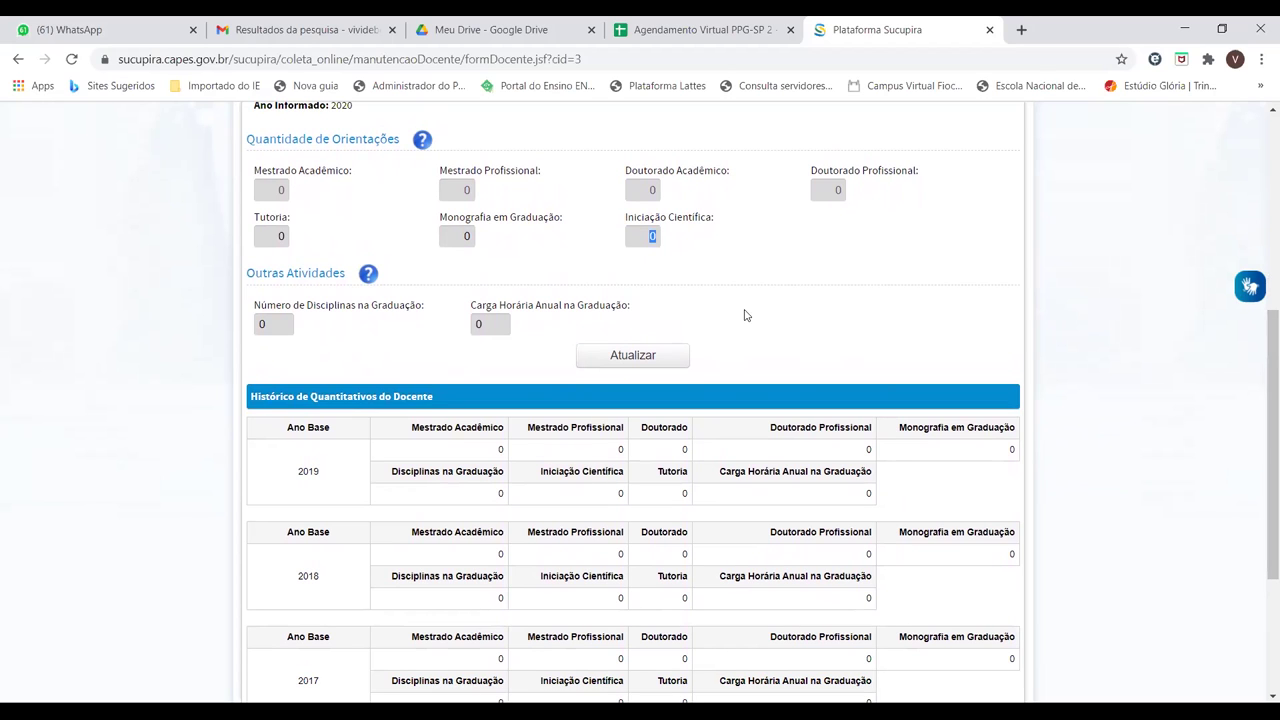
pyautogui.moveTo(1260, 340); pyautogui.dragTo(1259, 397)
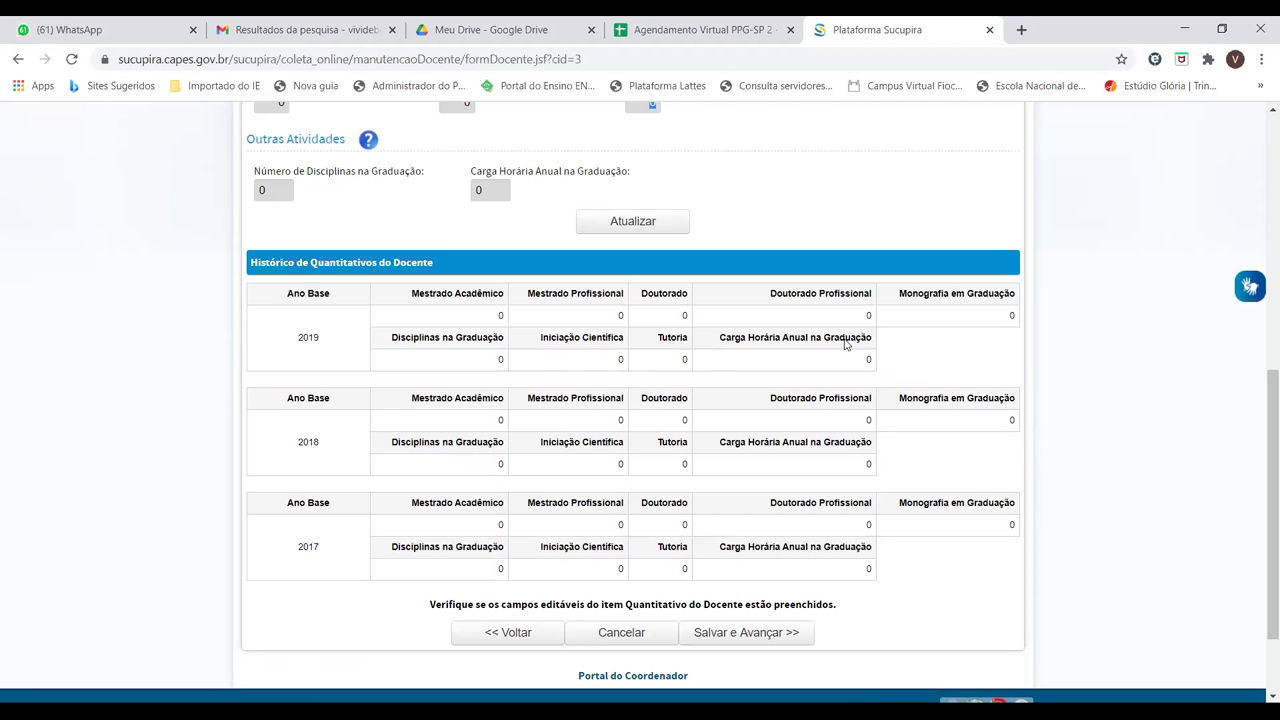
pyautogui.moveTo(1260, 382); pyautogui.dragTo(1260, 258)
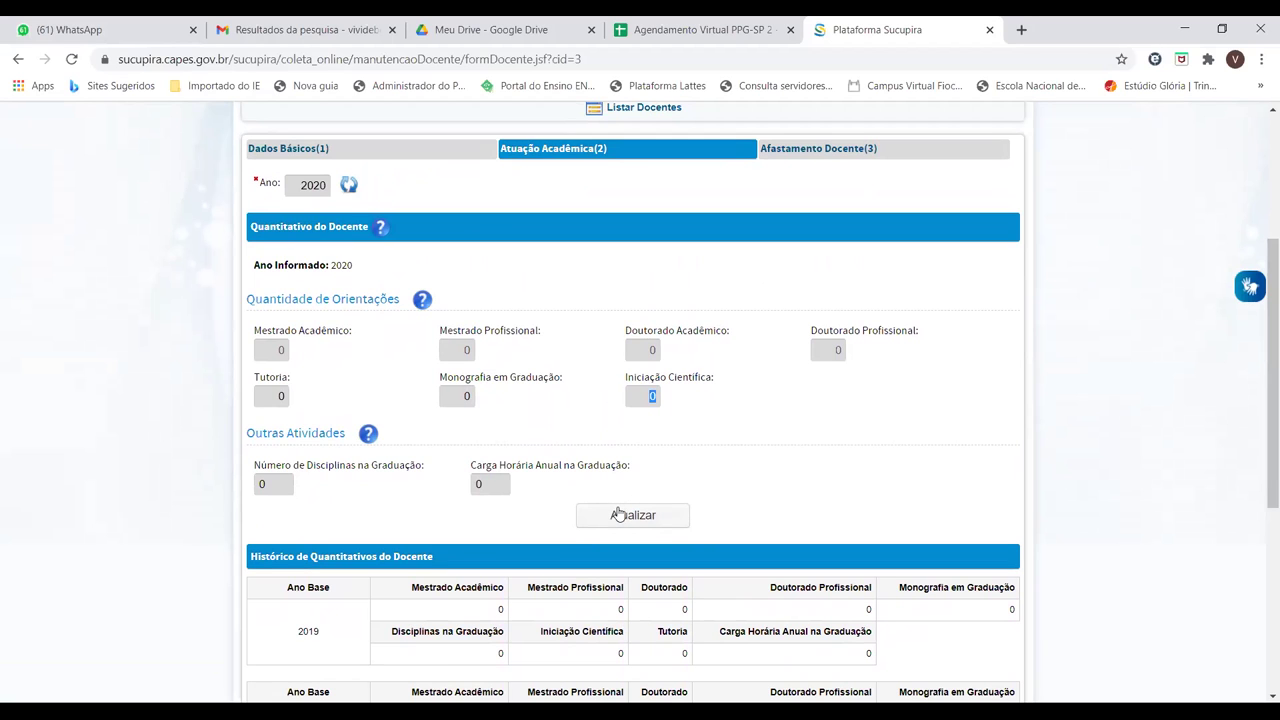
pyautogui.moveTo(1258, 323); pyautogui.dragTo(1260, 389)
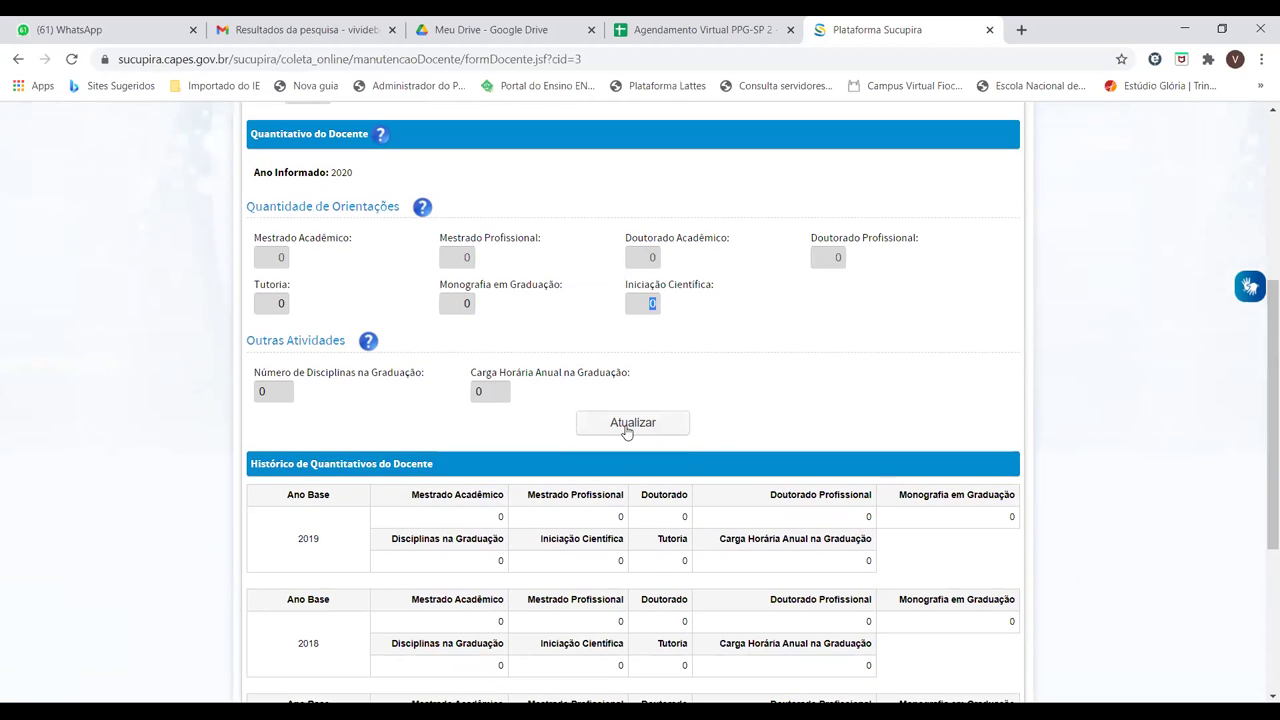
pyautogui.moveTo(1260, 490); pyautogui.dragTo(1260, 595)
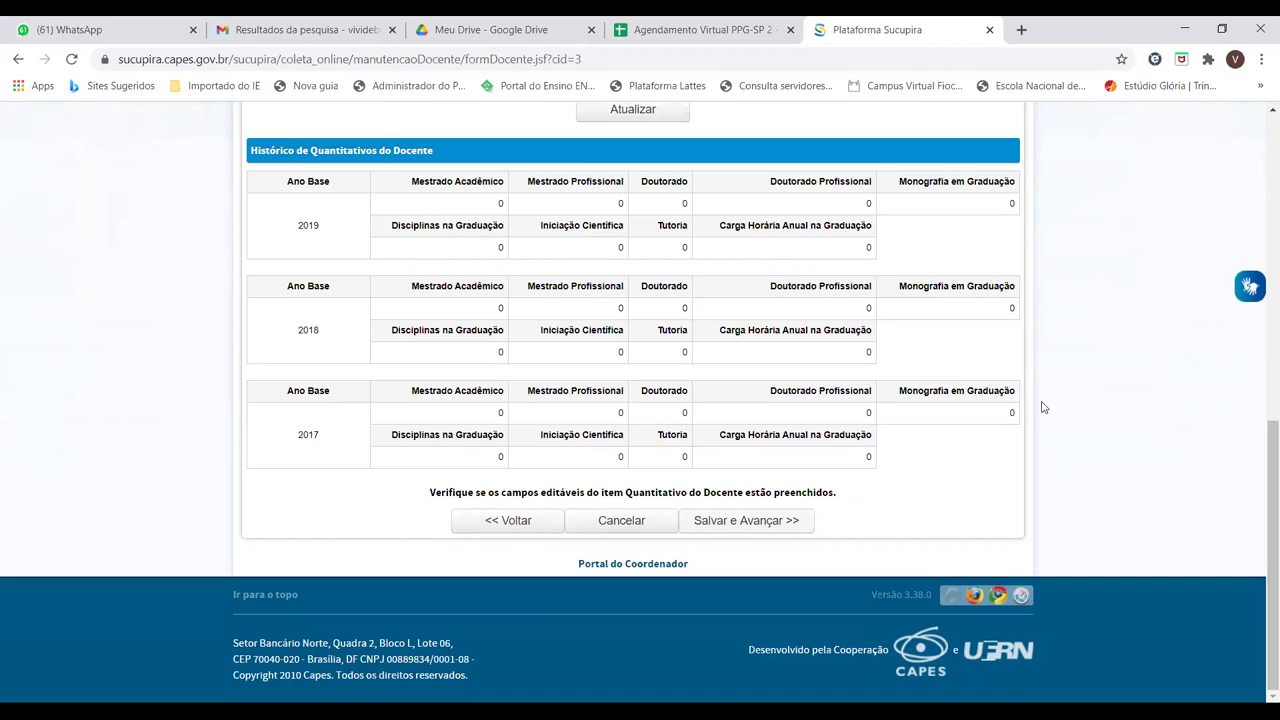
pyautogui.scroll(4, 1258, 423)
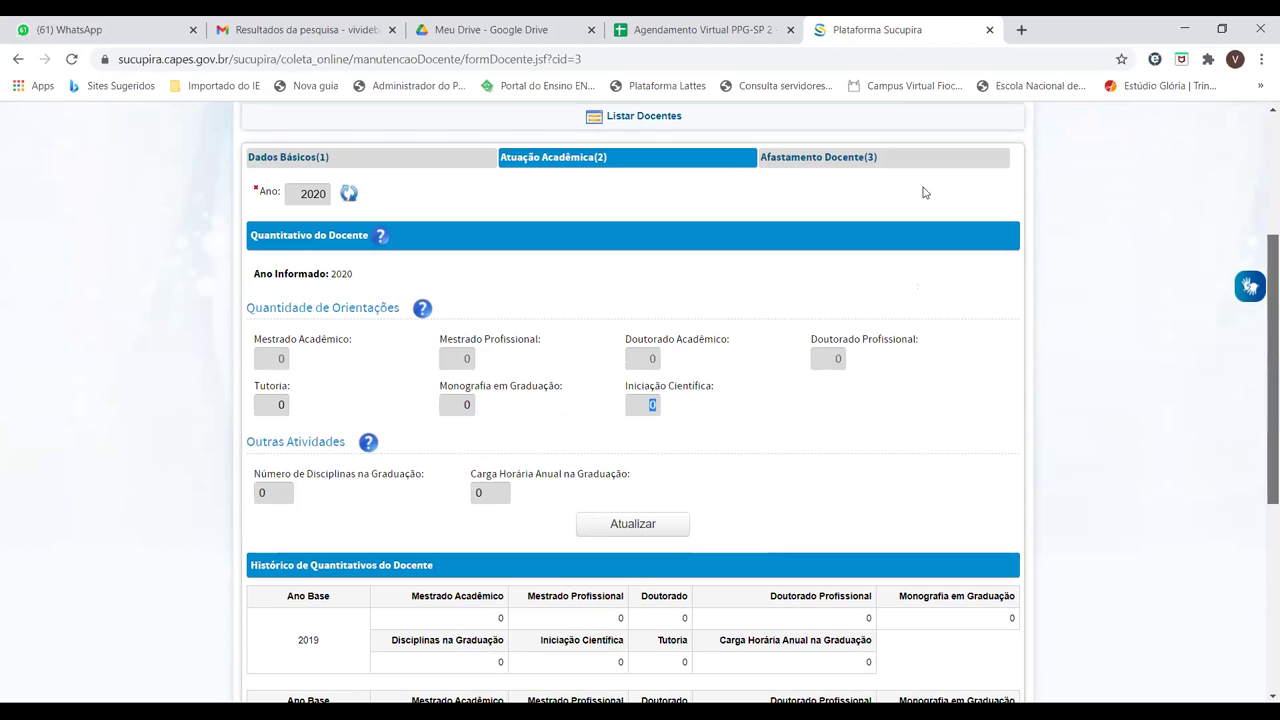
# Open the teacher's Afastamento Docente section and review the registered leaves and the available Motivo do Afastamento options.
pyautogui.click(874, 161)
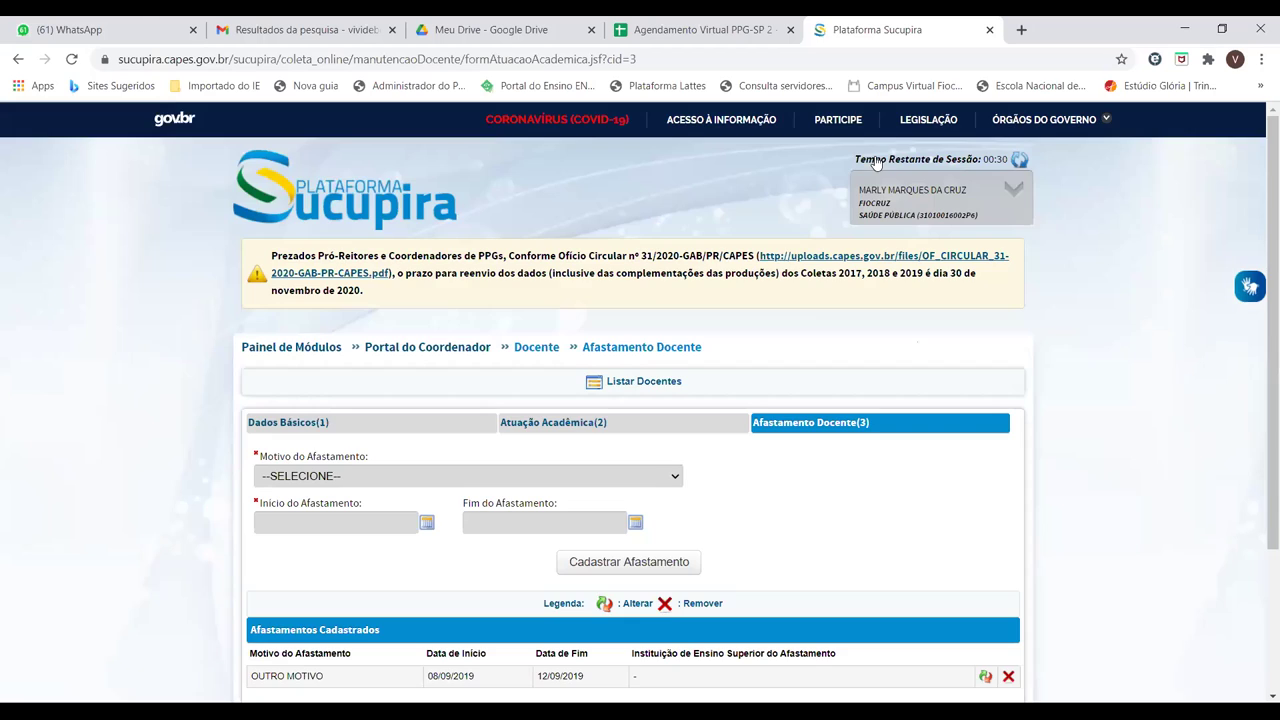
pyautogui.scroll(-3, 1259, 172)
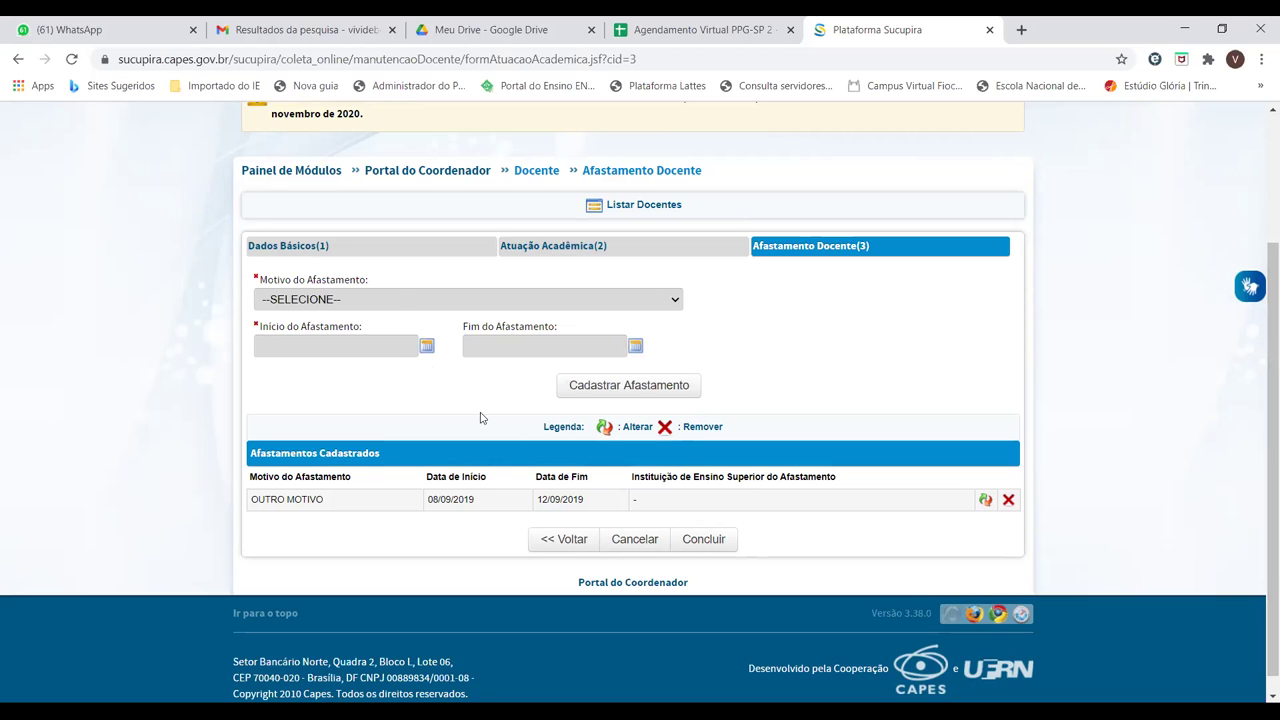
pyautogui.click(397, 300)
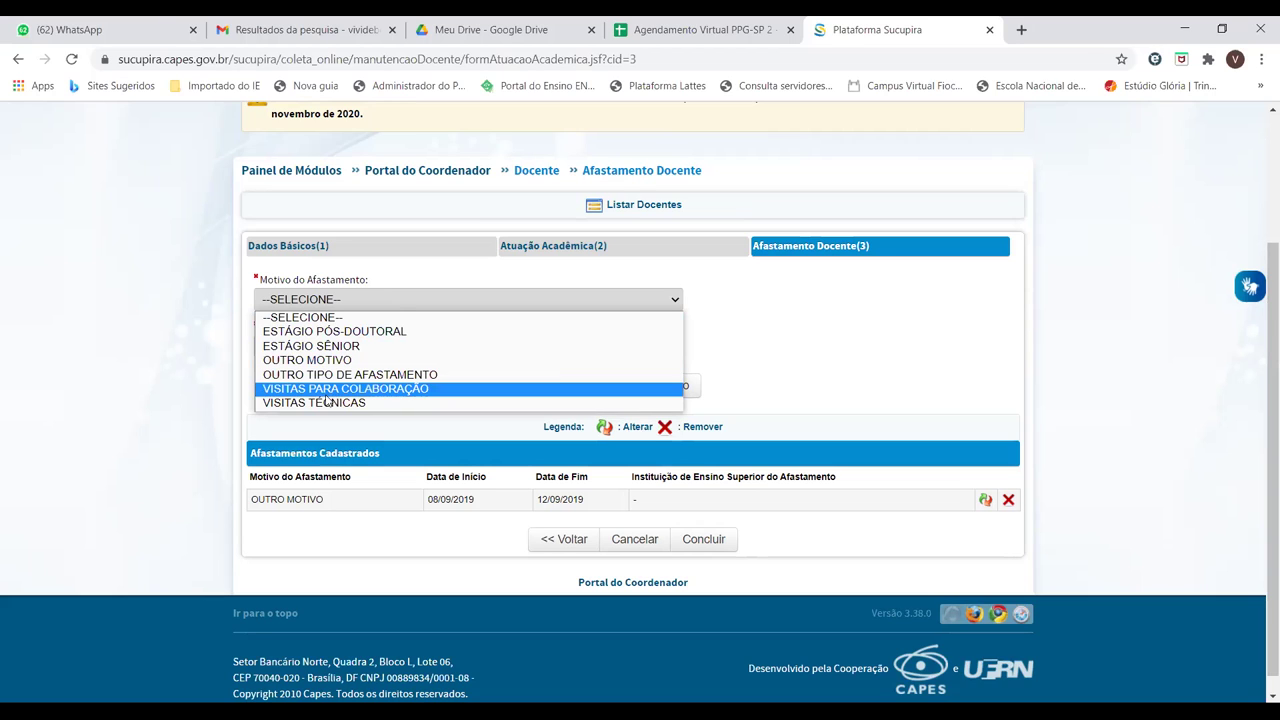
pyautogui.click(160, 425)
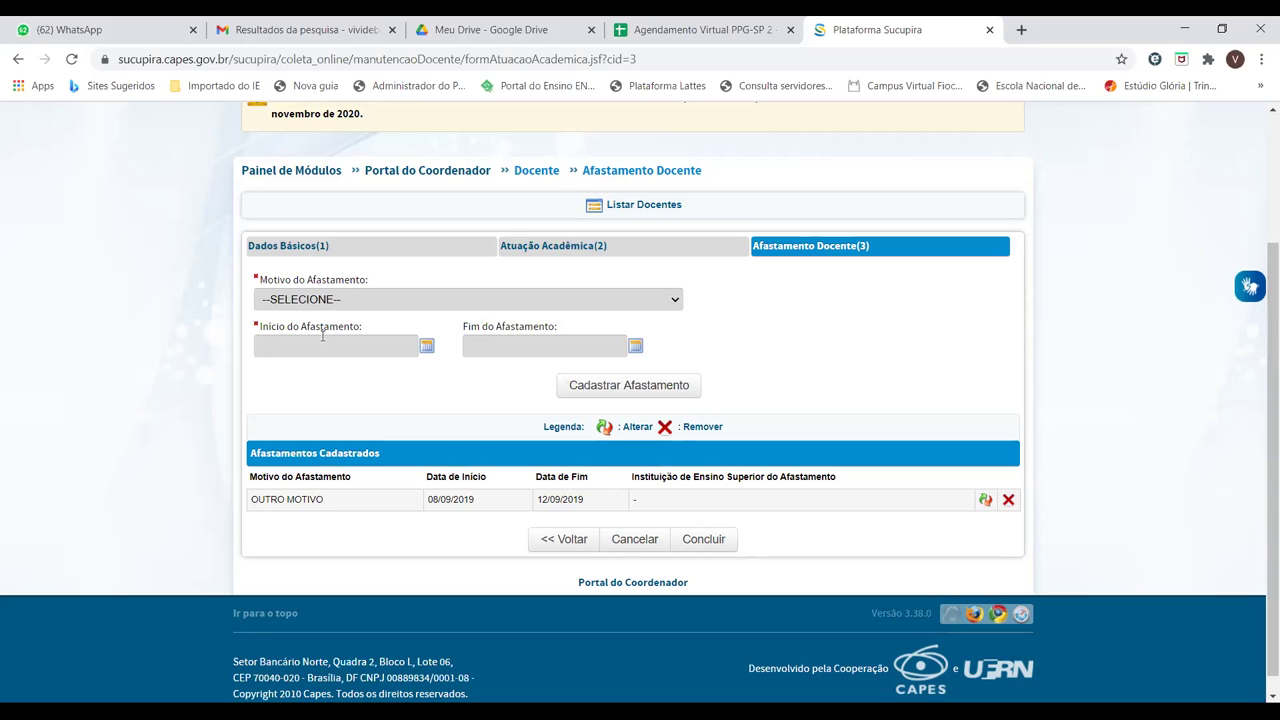
# Choose ESTÁGIO PÓS-DOUTORAL as the leave reason to view its fields, and cancel the operation to return to the Docentes list.
pyautogui.click(374, 297)
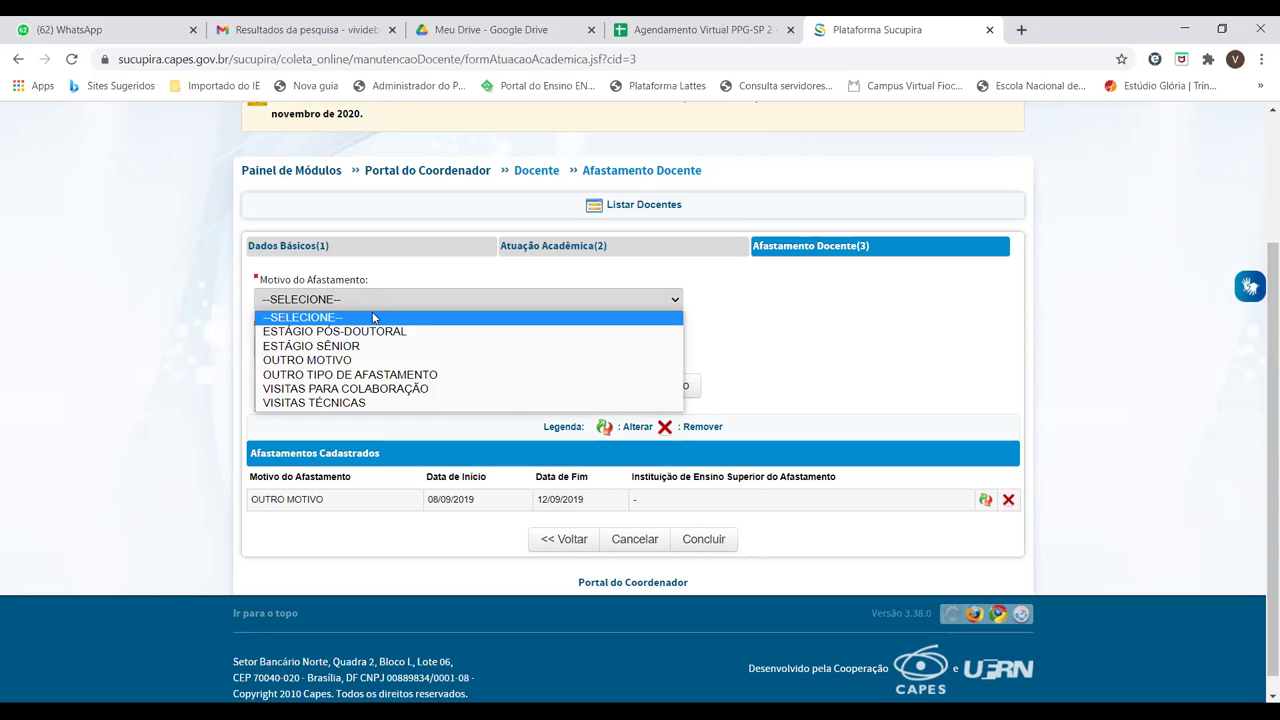
pyautogui.click(369, 331)
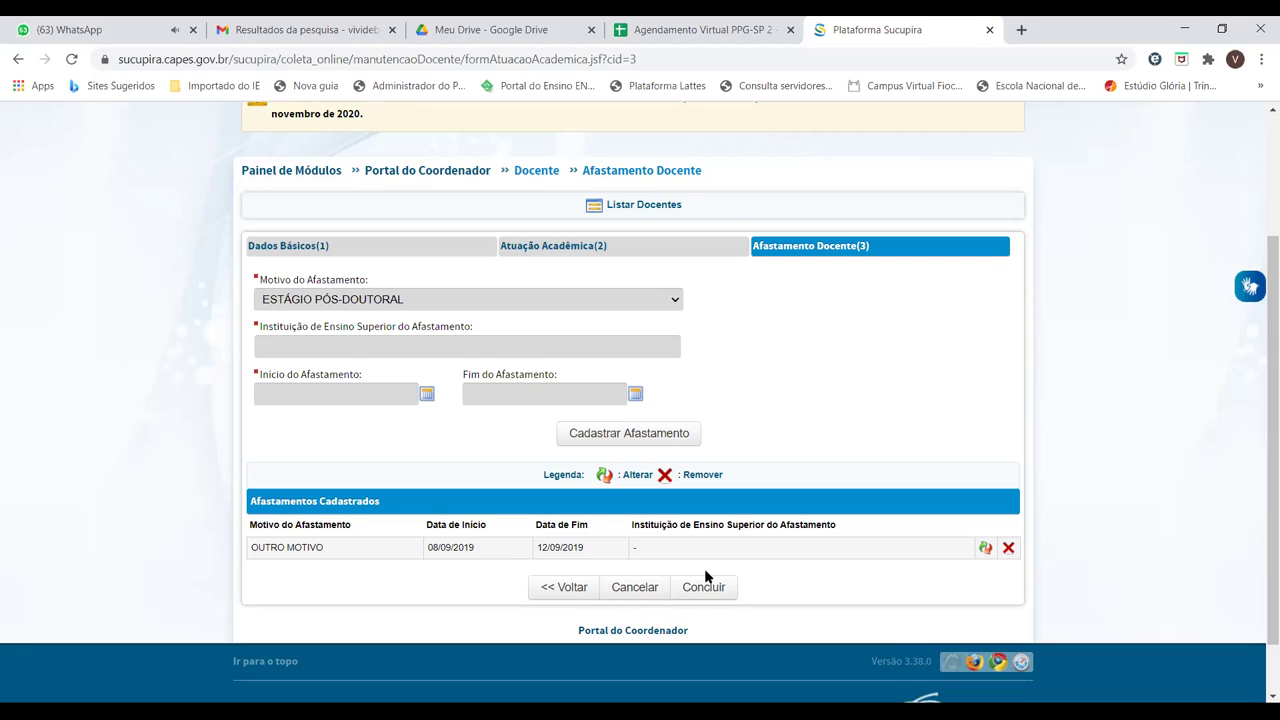
pyautogui.click(638, 591)
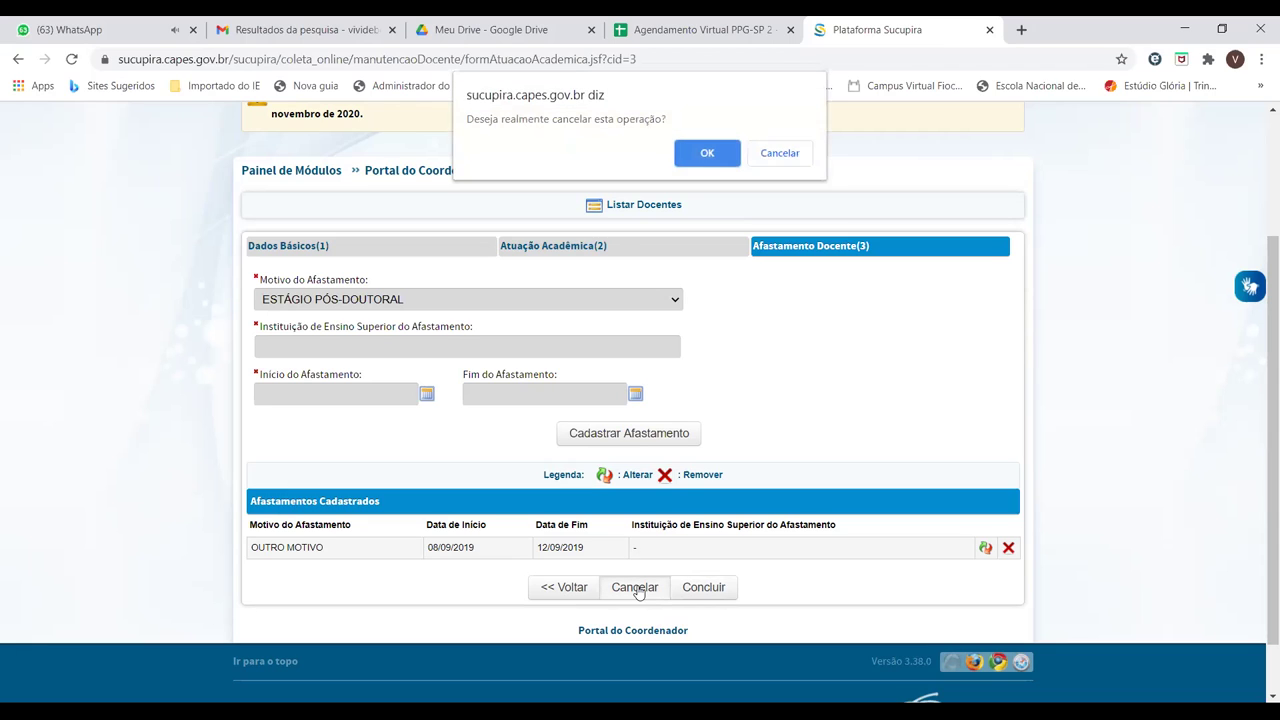
pyautogui.click(715, 151)
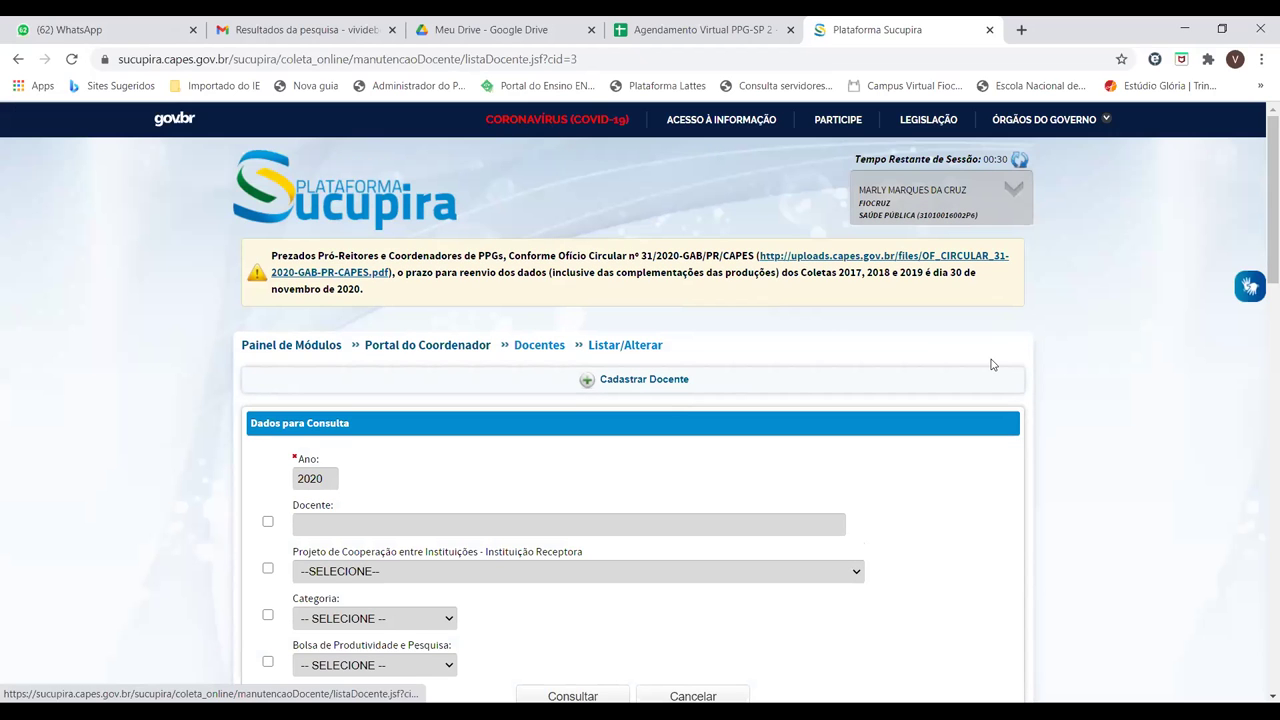
# Look over the Docentes list, its action legend and query filters, and run the teacher query for 2020.
pyautogui.moveTo(1262, 204); pyautogui.dragTo(1260, 343)
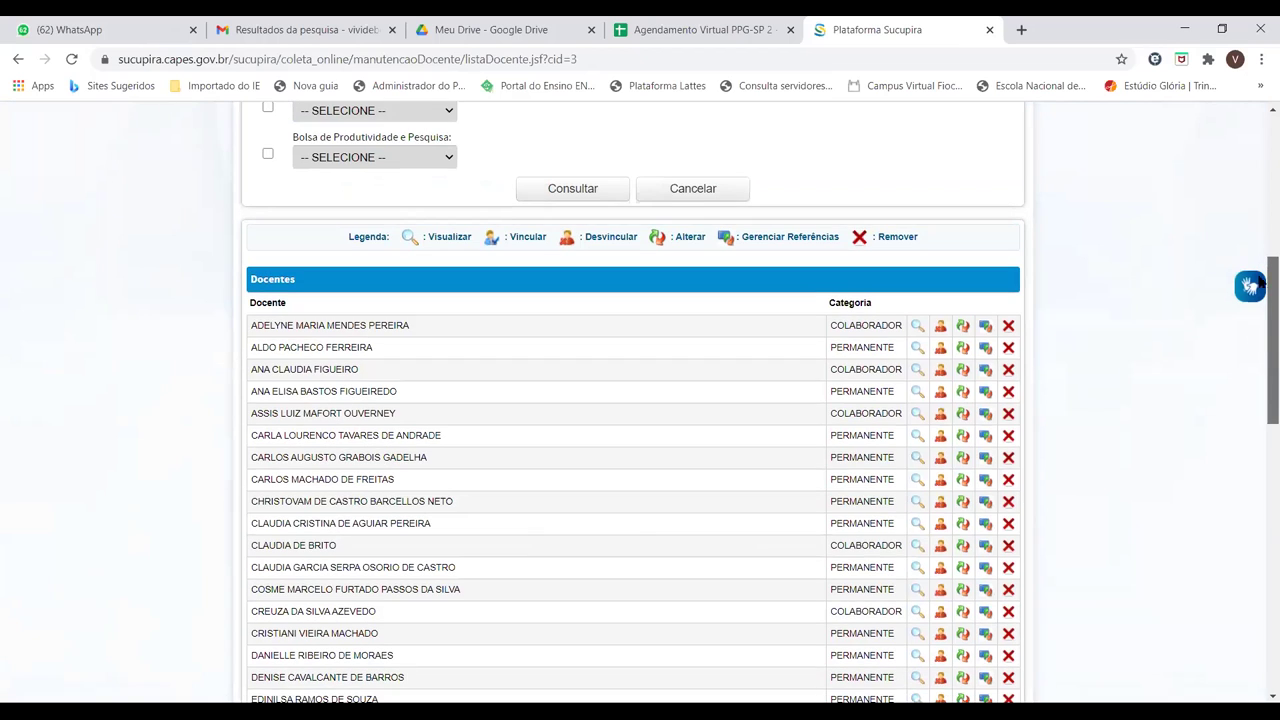
pyautogui.scroll(5, 1259, 231)
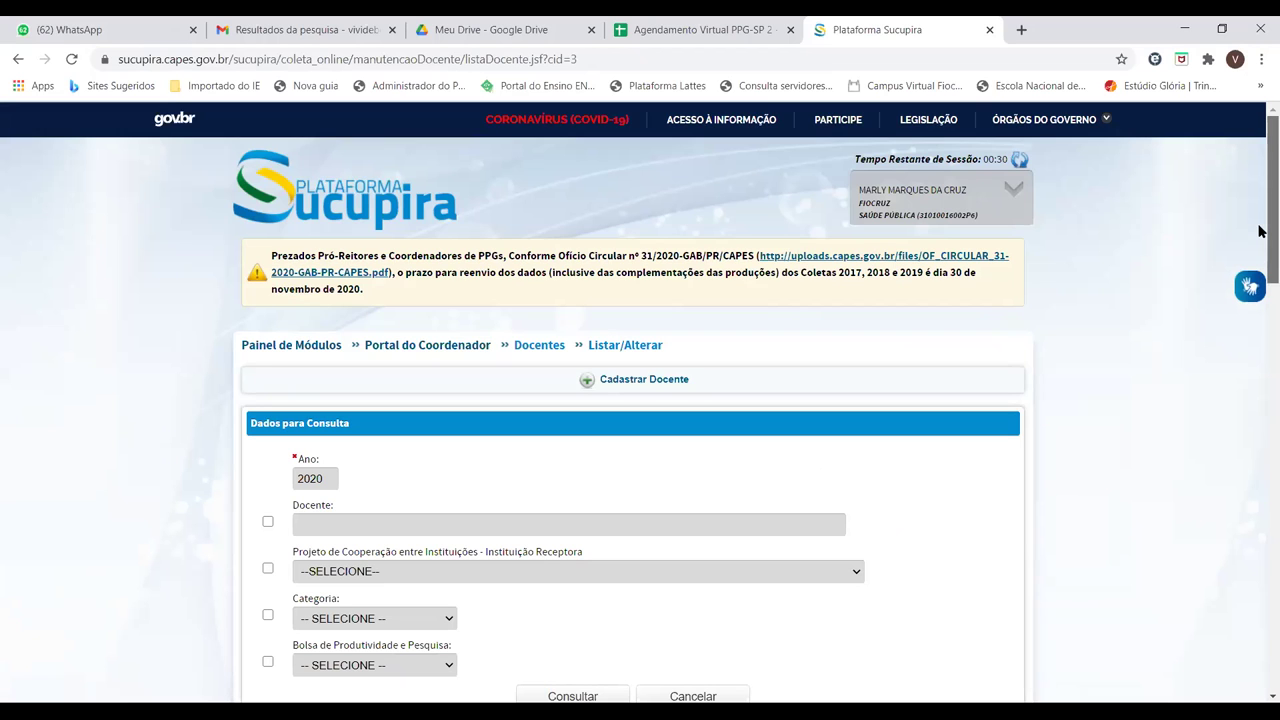
pyautogui.scroll(-1, 1260, 290)
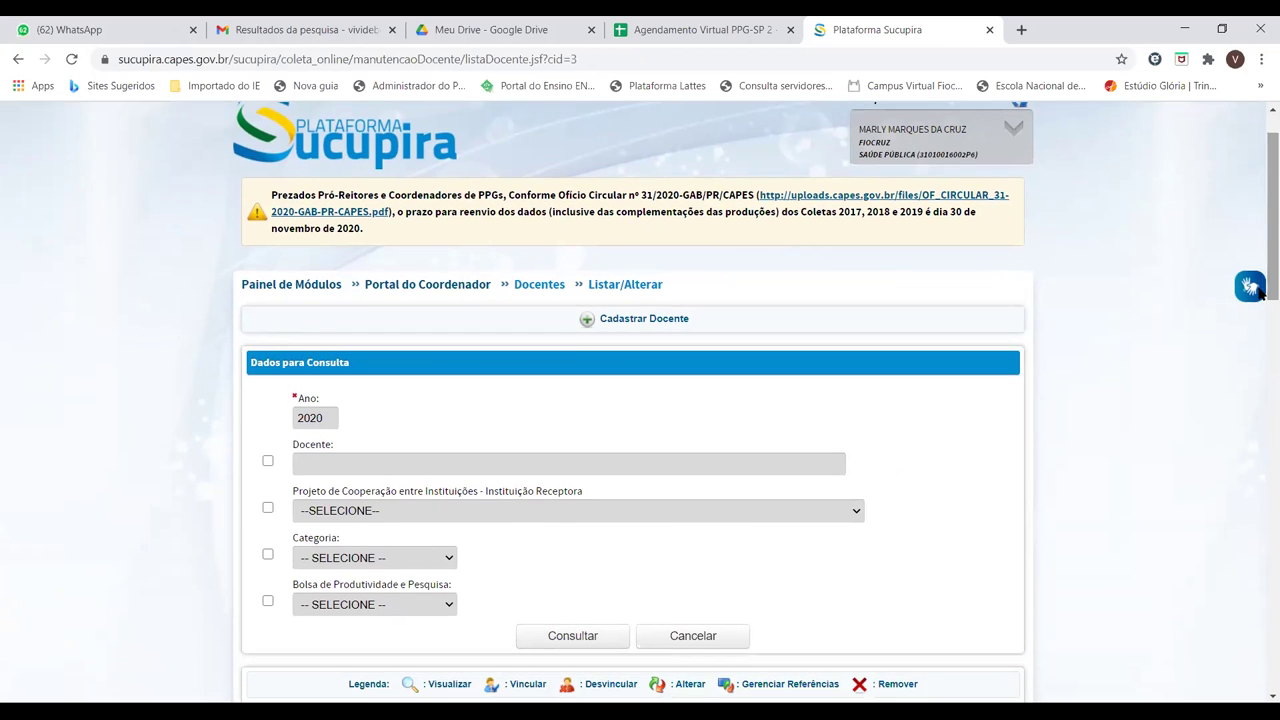
pyautogui.click(574, 635)
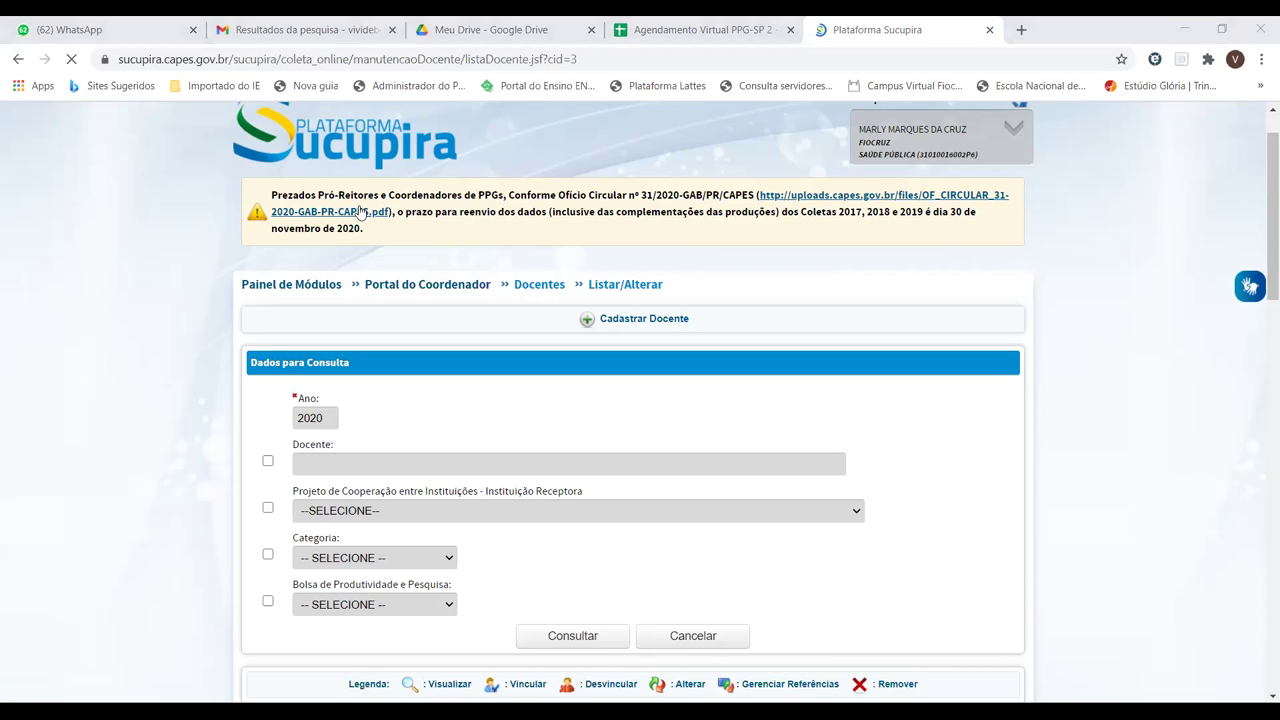
# Return to the Portal do Coordenador, open the Discentes records from the Pessoas group, and look over the query filters.
pyautogui.scroll(1, 380, 300)
pyautogui.click(397, 347)
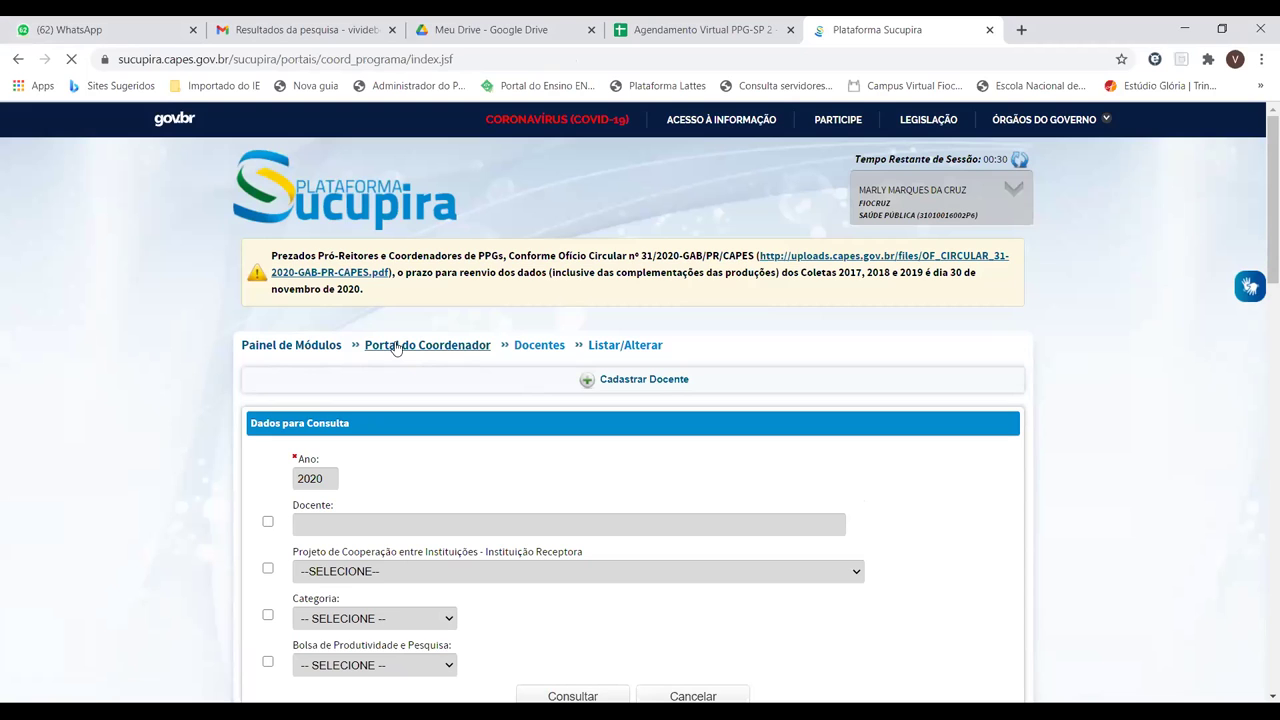
pyautogui.moveTo(1260, 331); pyautogui.dragTo(1262, 473)
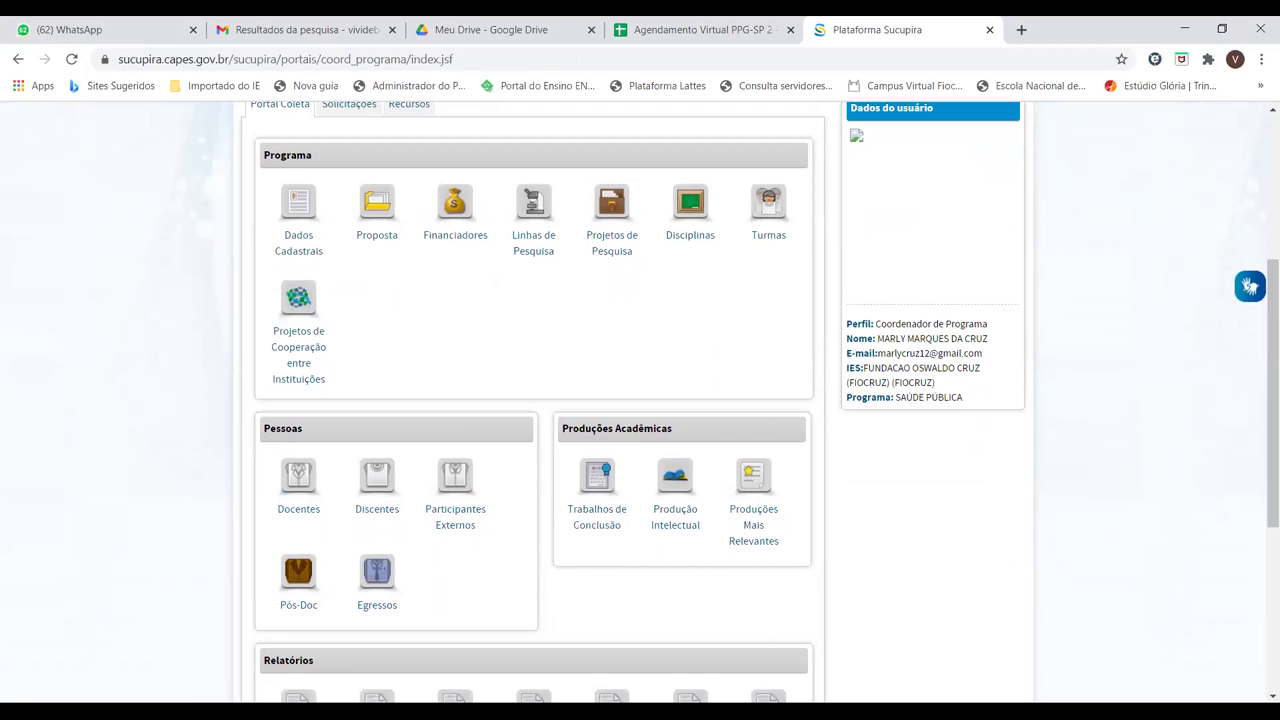
pyautogui.click(379, 490)
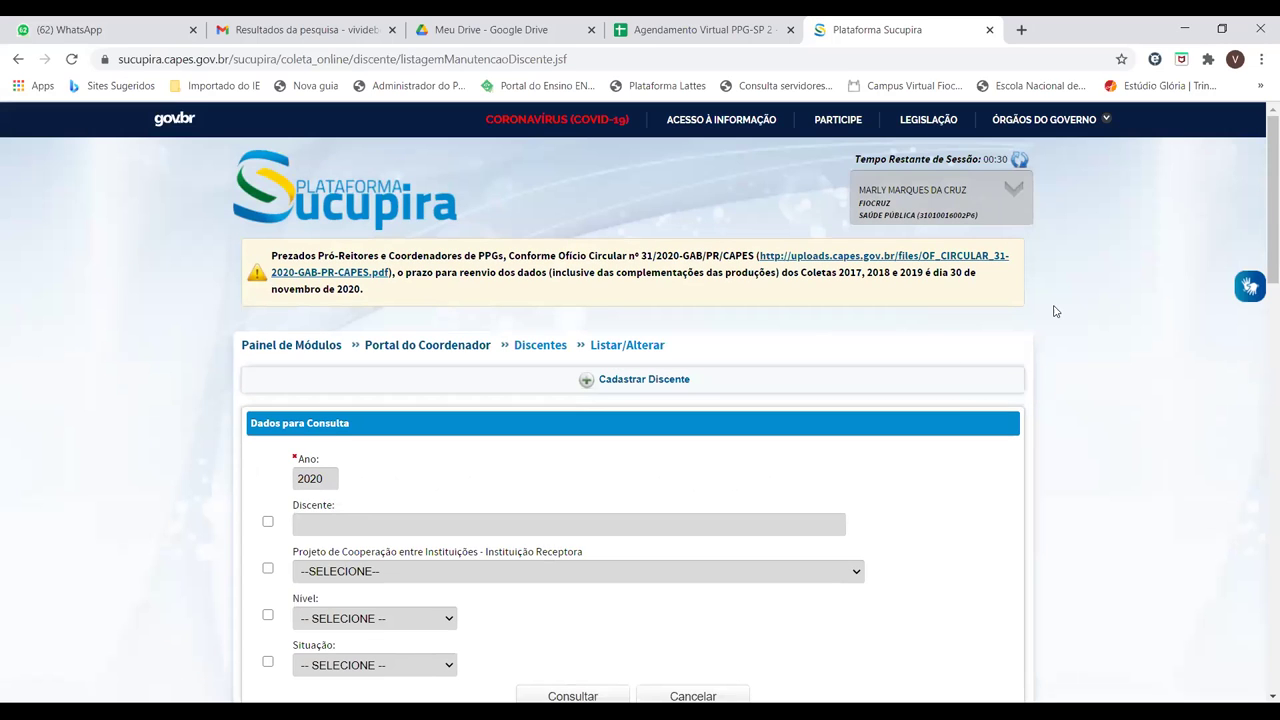
pyautogui.moveTo(1263, 215)
pyautogui.mouseDown()
pyautogui.moveTo(1262, 288)
pyautogui.moveTo(1260, 195)
pyautogui.mouseUp()
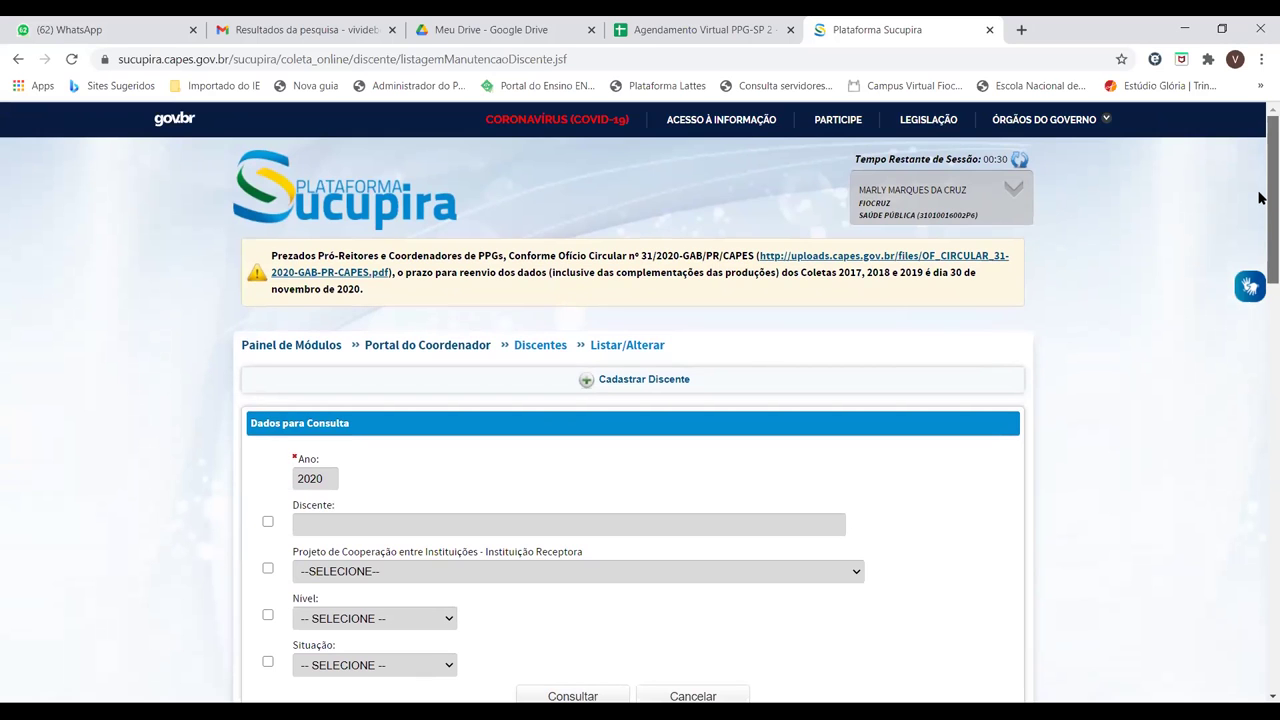
pyautogui.moveTo(1262, 212); pyautogui.dragTo(1260, 300)
# Open a student's record from the Discentes list and view the Raça/Cor and Pessoa com deficiência options.
pyautogui.click(962, 505)
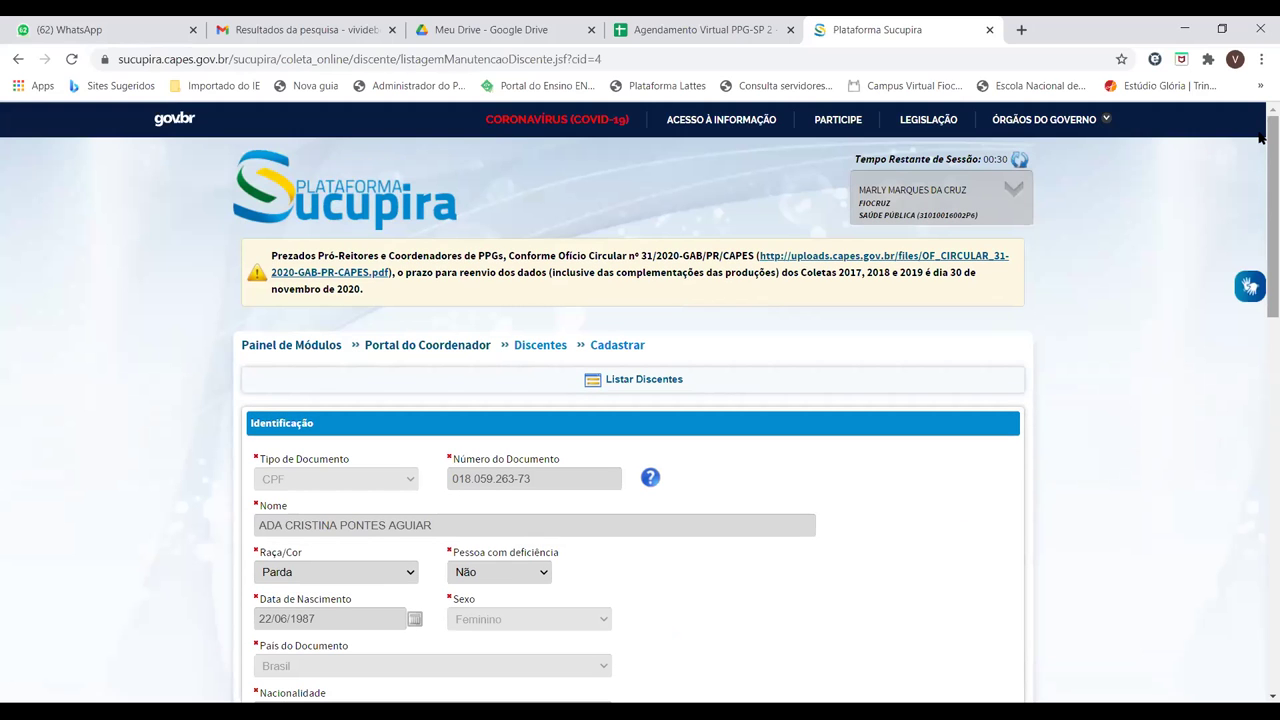
pyautogui.moveTo(1260, 124); pyautogui.dragTo(1259, 253)
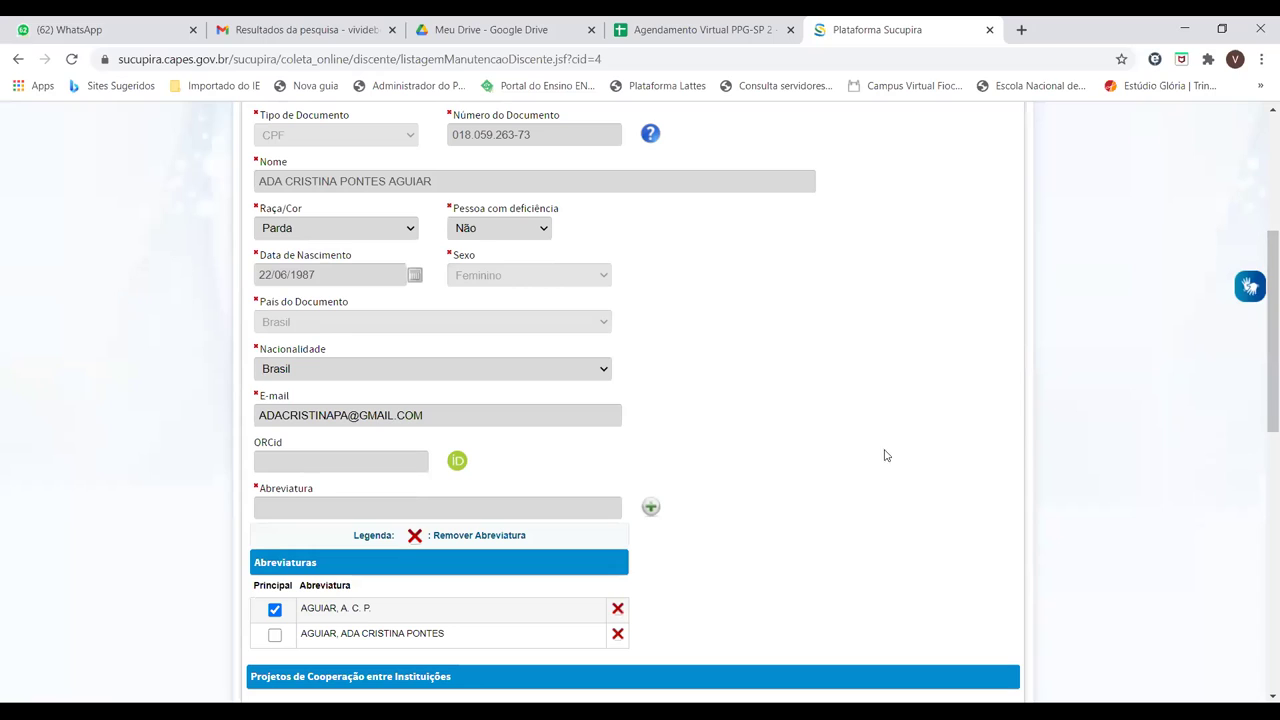
pyautogui.click(407, 230)
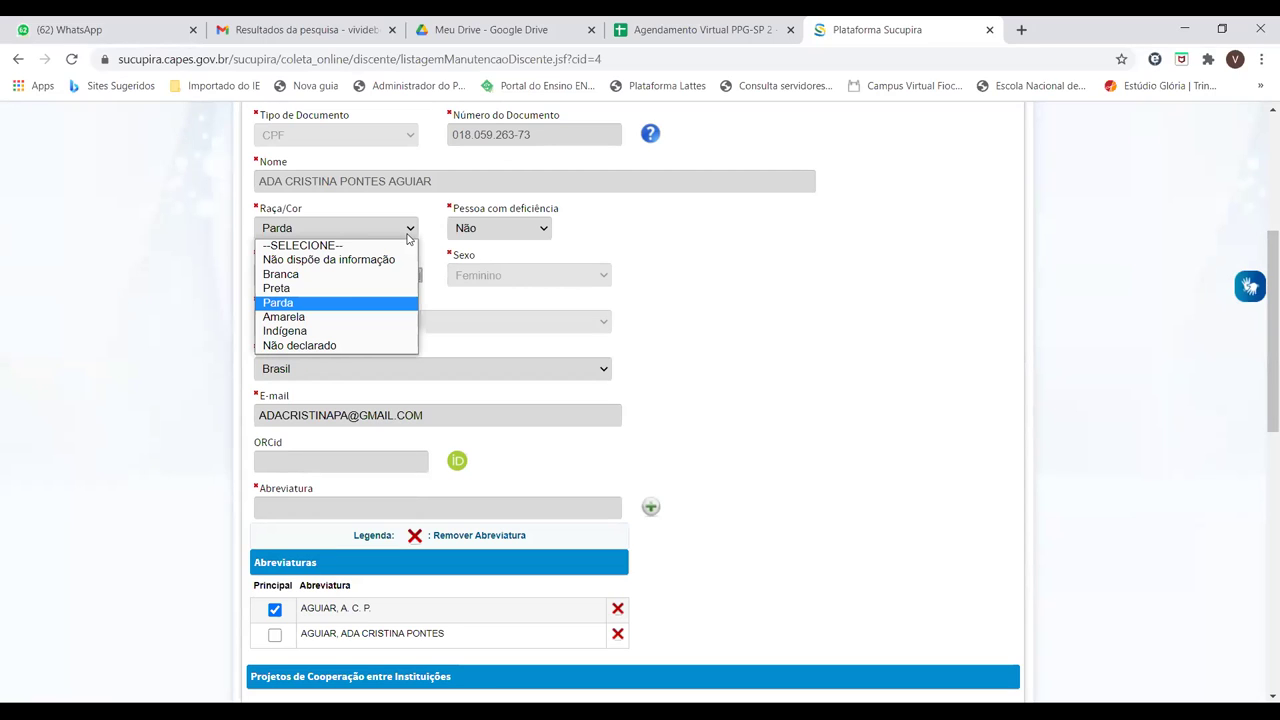
pyautogui.click(543, 230)
pyautogui.click(543, 230)
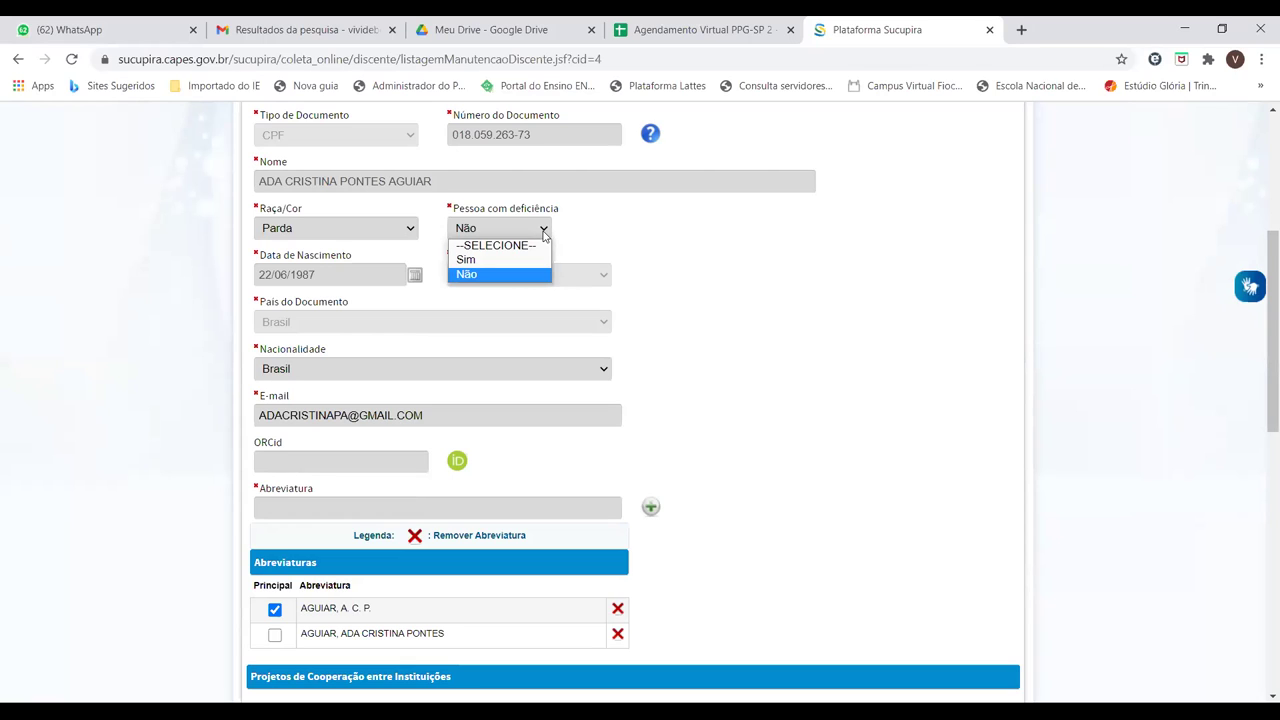
pyautogui.click(544, 232)
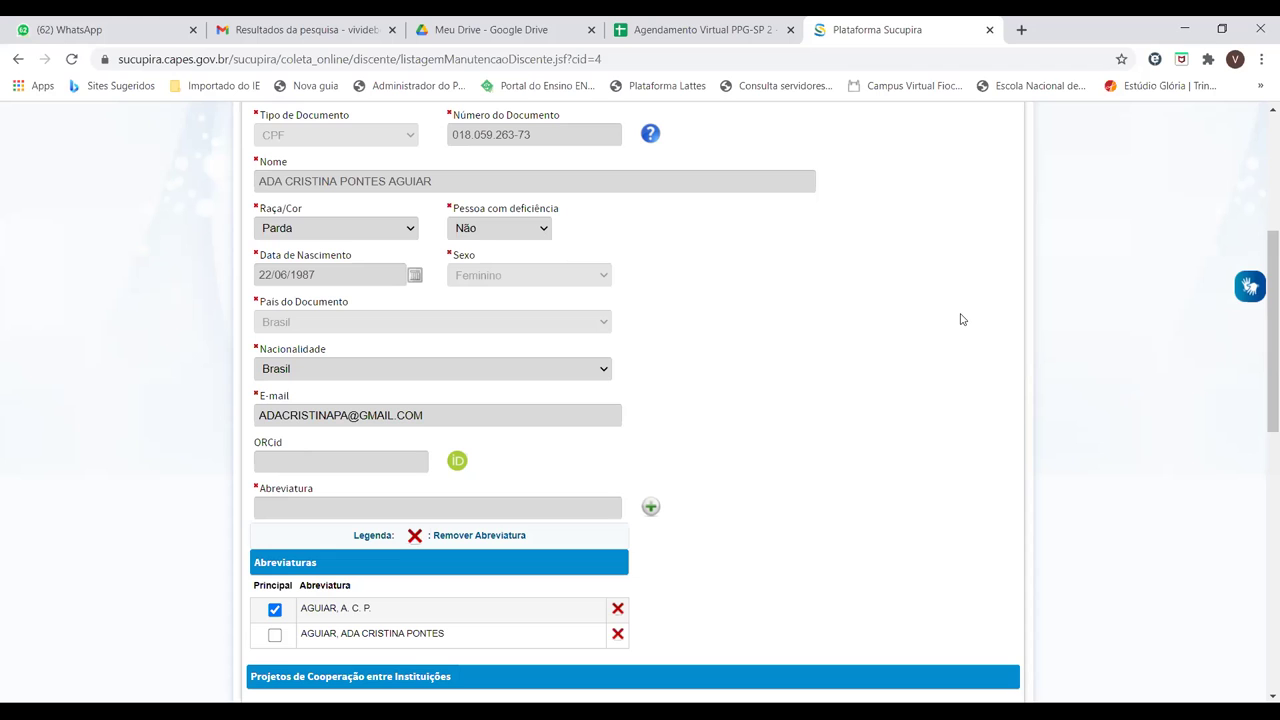
# Look over the student's identification and Abreviaturas data, and re-enter the COM ending of the E-mail field.
pyautogui.moveTo(1260, 279); pyautogui.dragTo(1260, 325)
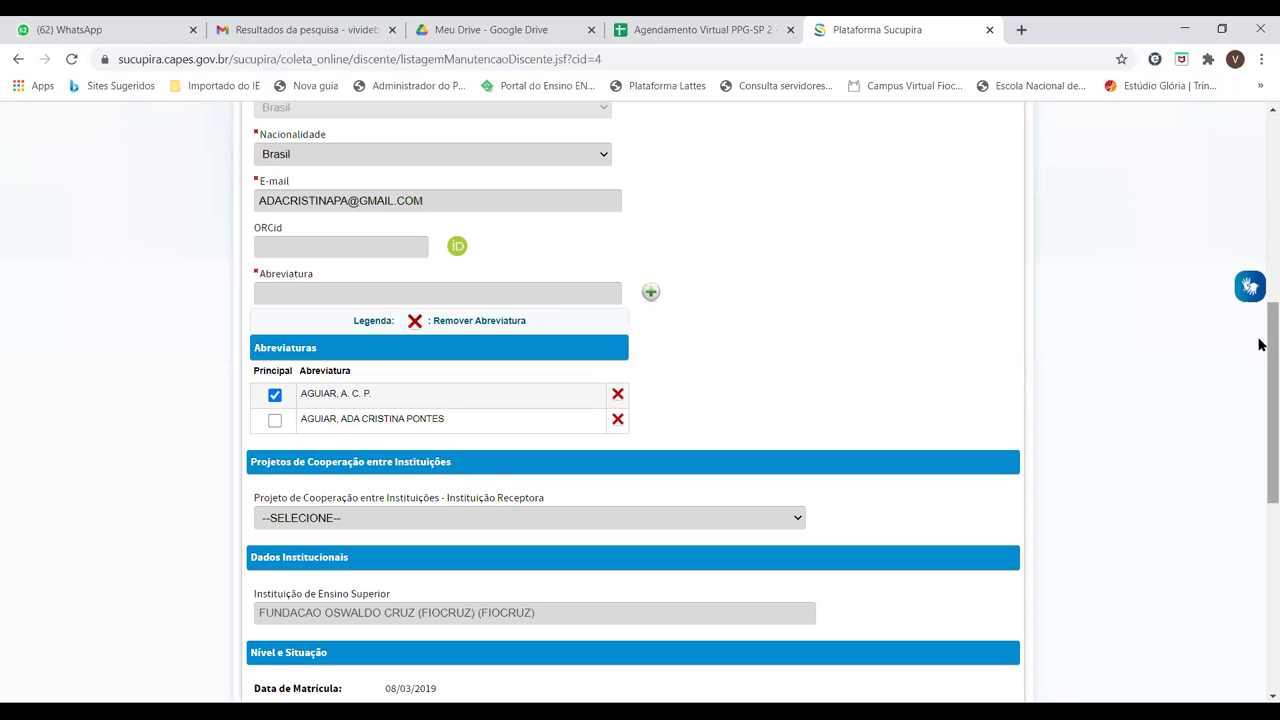
pyautogui.moveTo(1260, 340); pyautogui.dragTo(1260, 258)
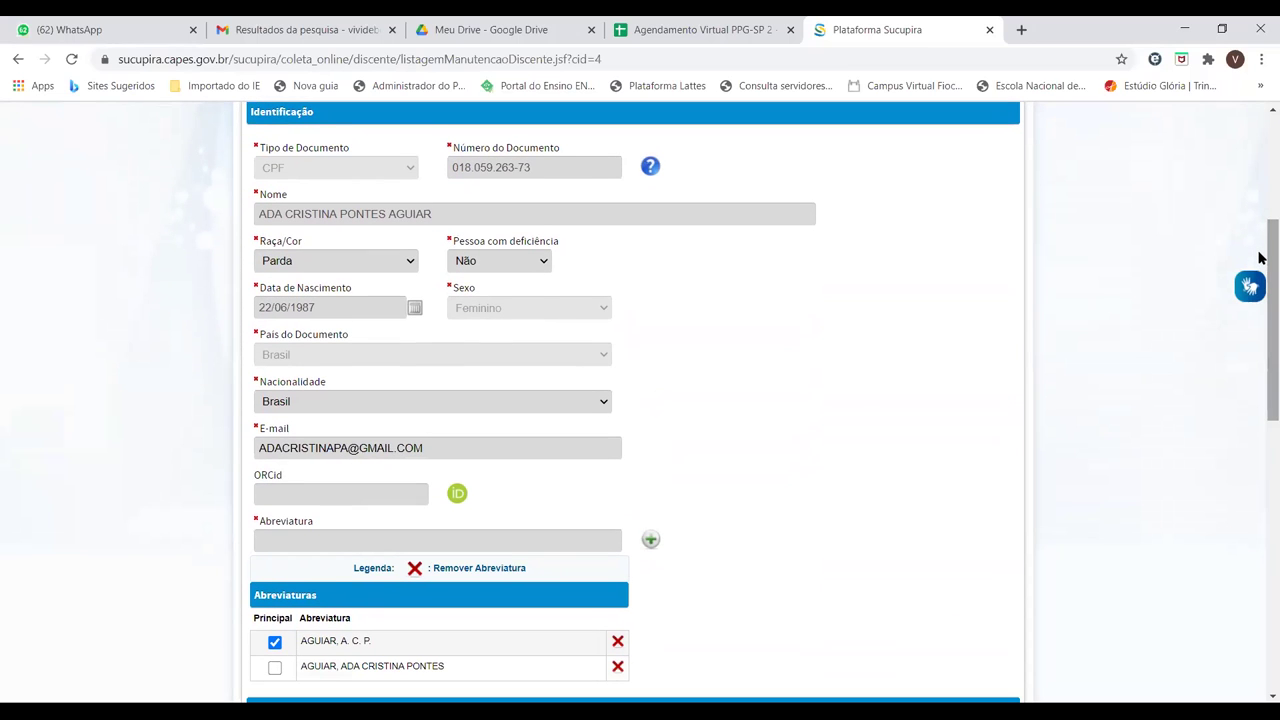
pyautogui.click(486, 443)
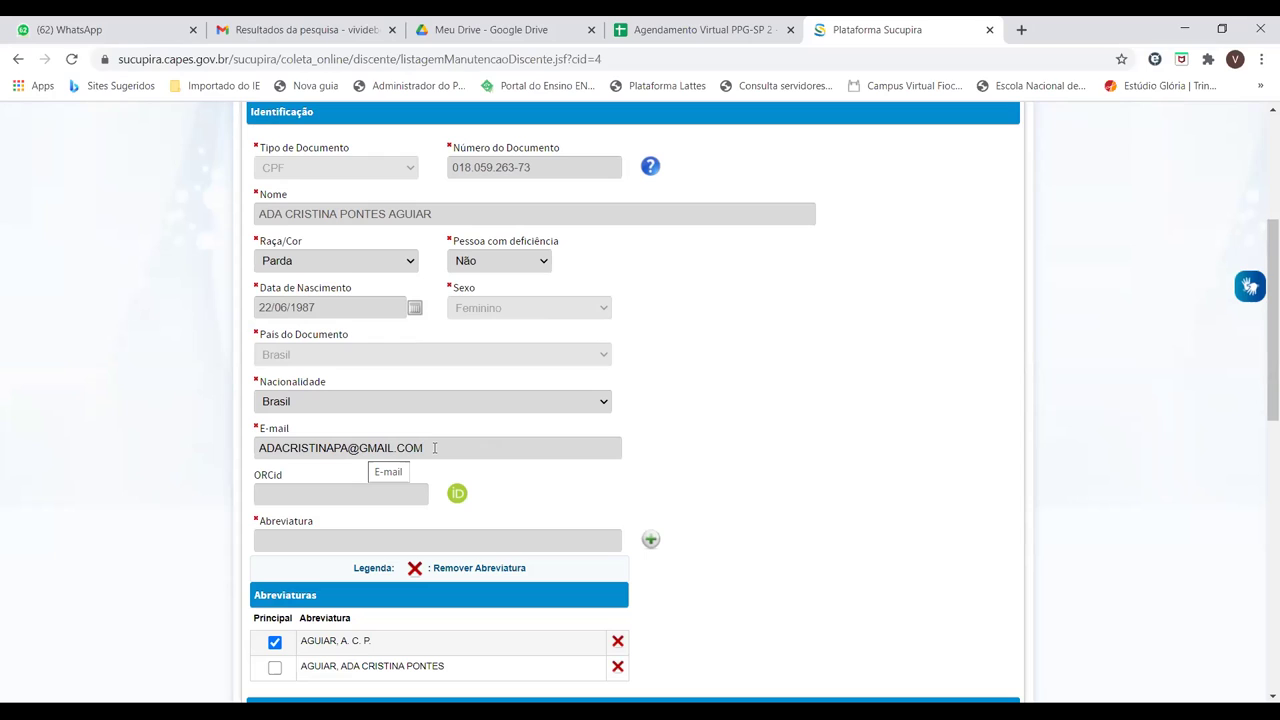
pyautogui.press('BackSpace')
pyautogui.press('BackSpace')
pyautogui.press('BackSpace')
pyautogui.write('COM')
pyautogui.moveTo(1262, 298)
pyautogui.mouseDown()
pyautogui.moveTo(1260, 458)
pyautogui.moveTo(1260, 246)
pyautogui.moveTo(1260, 303)
pyautogui.moveTo(1260, 289)
pyautogui.mouseUp()
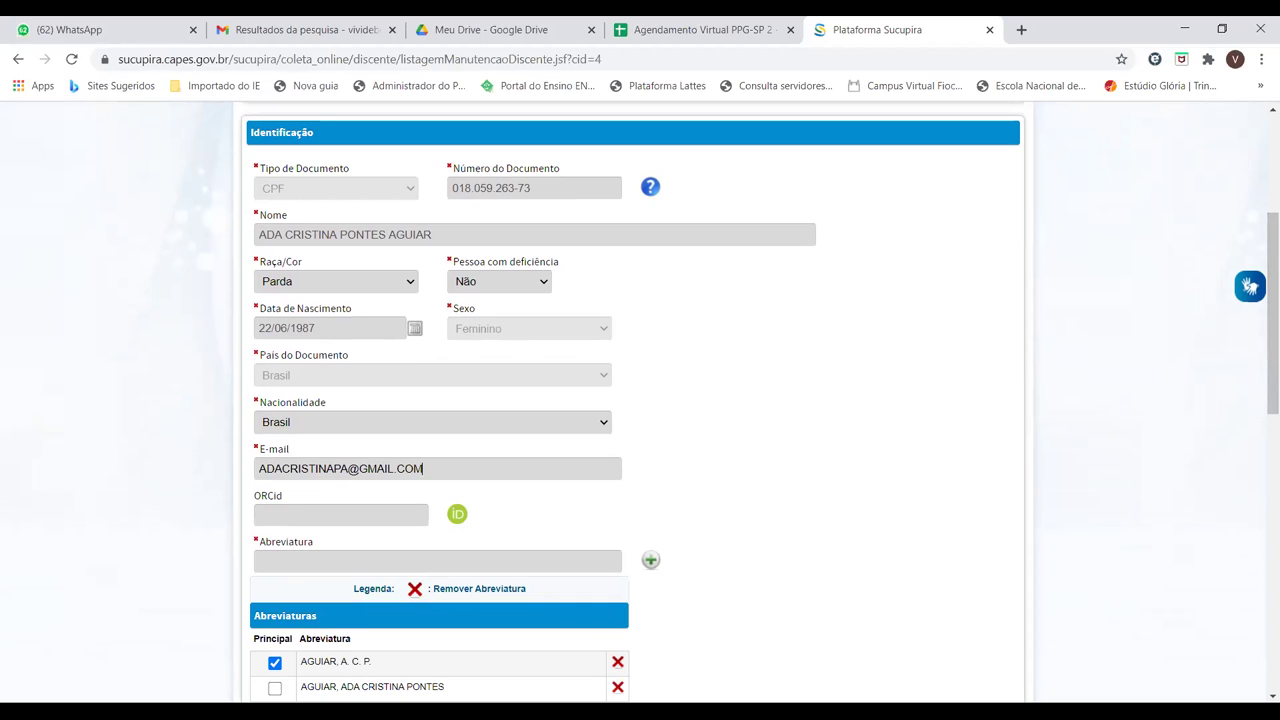
pyautogui.hotkey('alt', 'Tab')
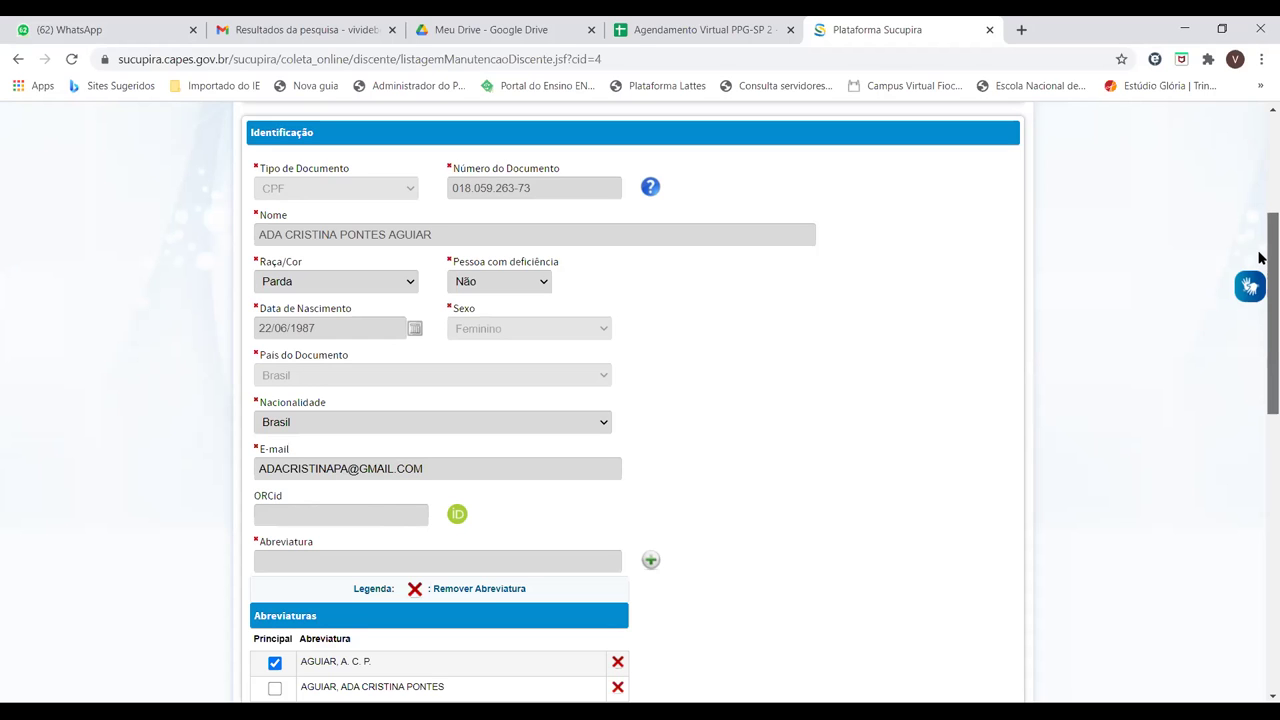
# Review the Nível e Situação and Dados da Orientação sections, including the available Situação options.
pyautogui.moveTo(1260, 258); pyautogui.dragTo(1260, 433)
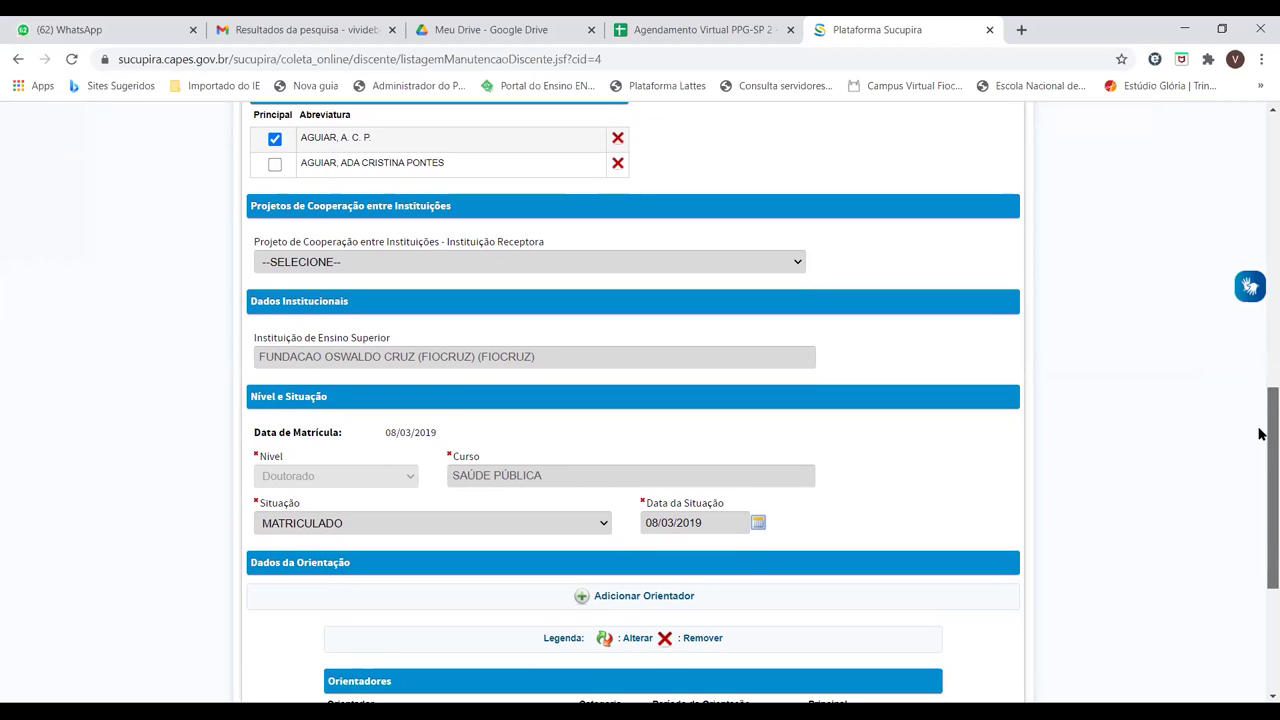
pyautogui.moveTo(1260, 433); pyautogui.dragTo(1260, 491)
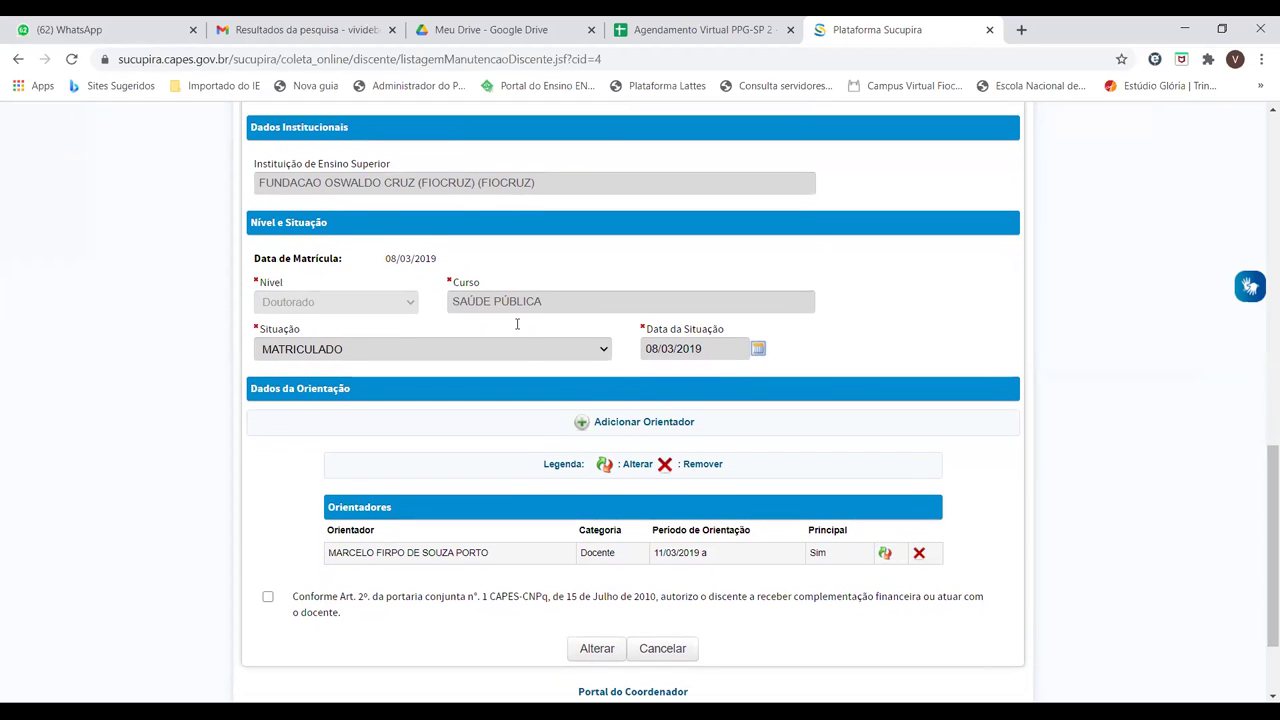
pyautogui.click(520, 350)
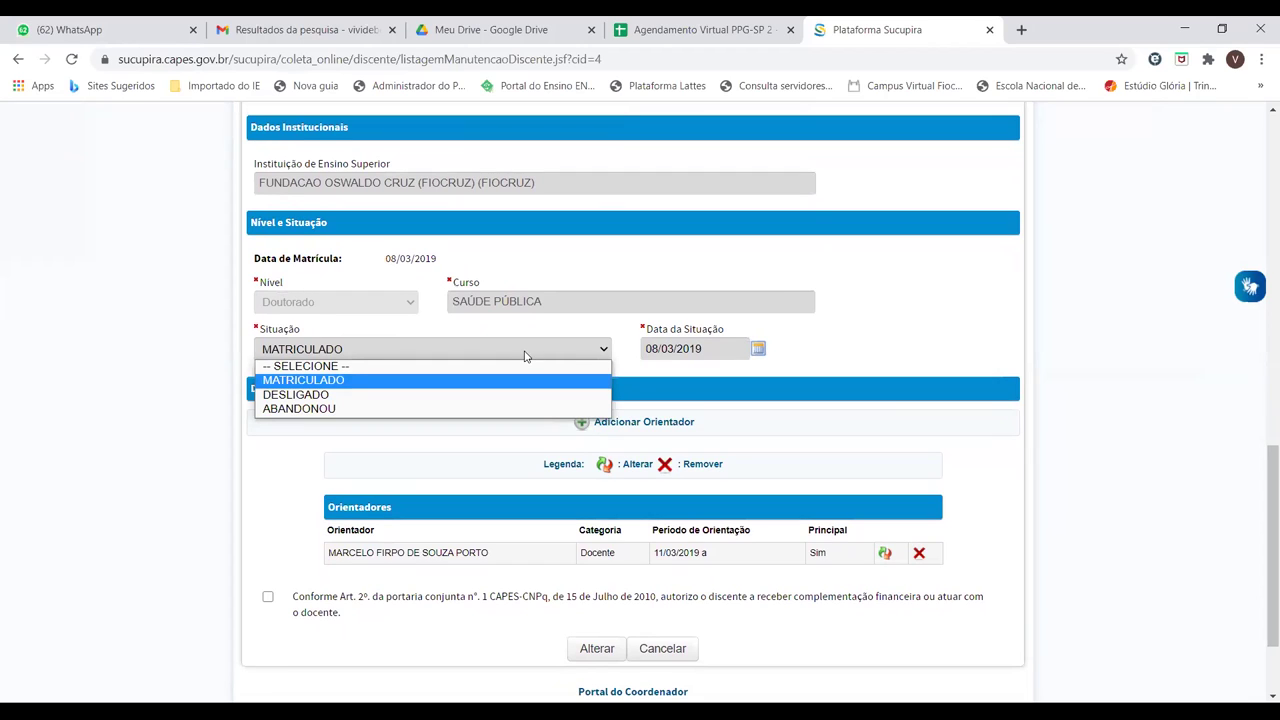
pyautogui.click(851, 305)
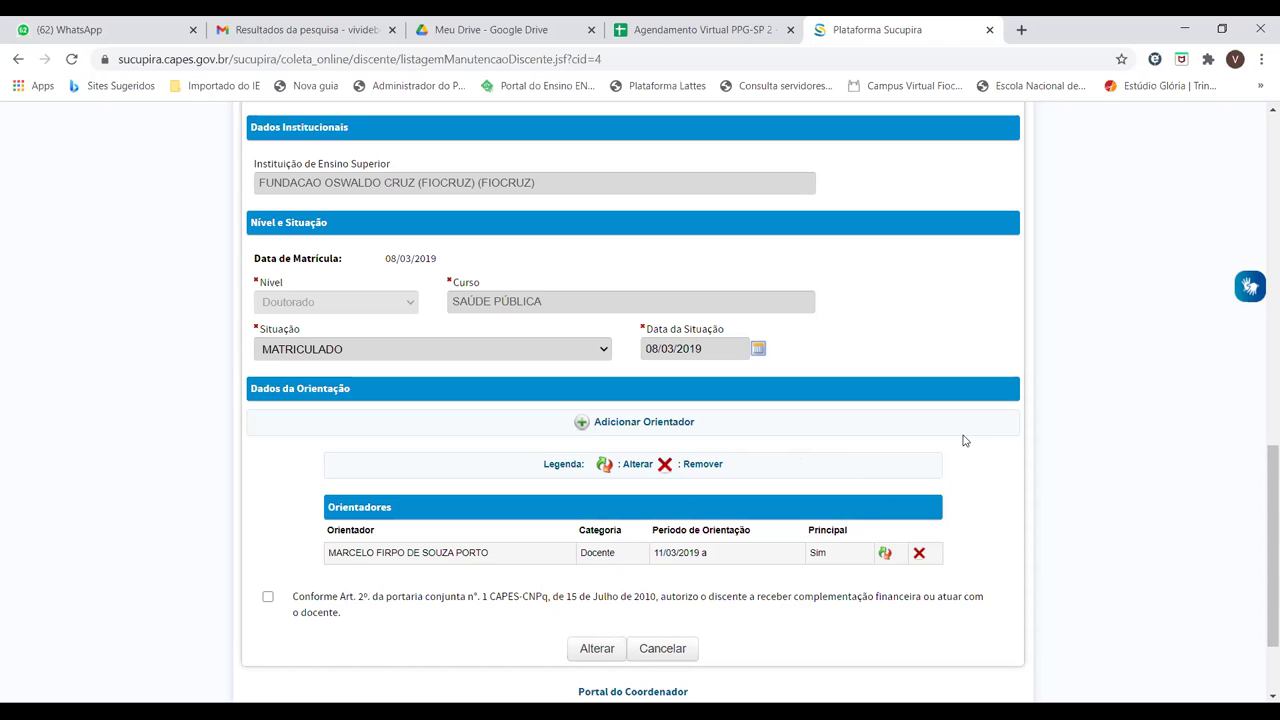
# Recheck the student form, then tick and clear the authorization for complementação financeira or atuação como docente.
pyautogui.moveTo(1257, 491); pyautogui.dragTo(1262, 412)
pyautogui.scroll(3, 1260, 406)
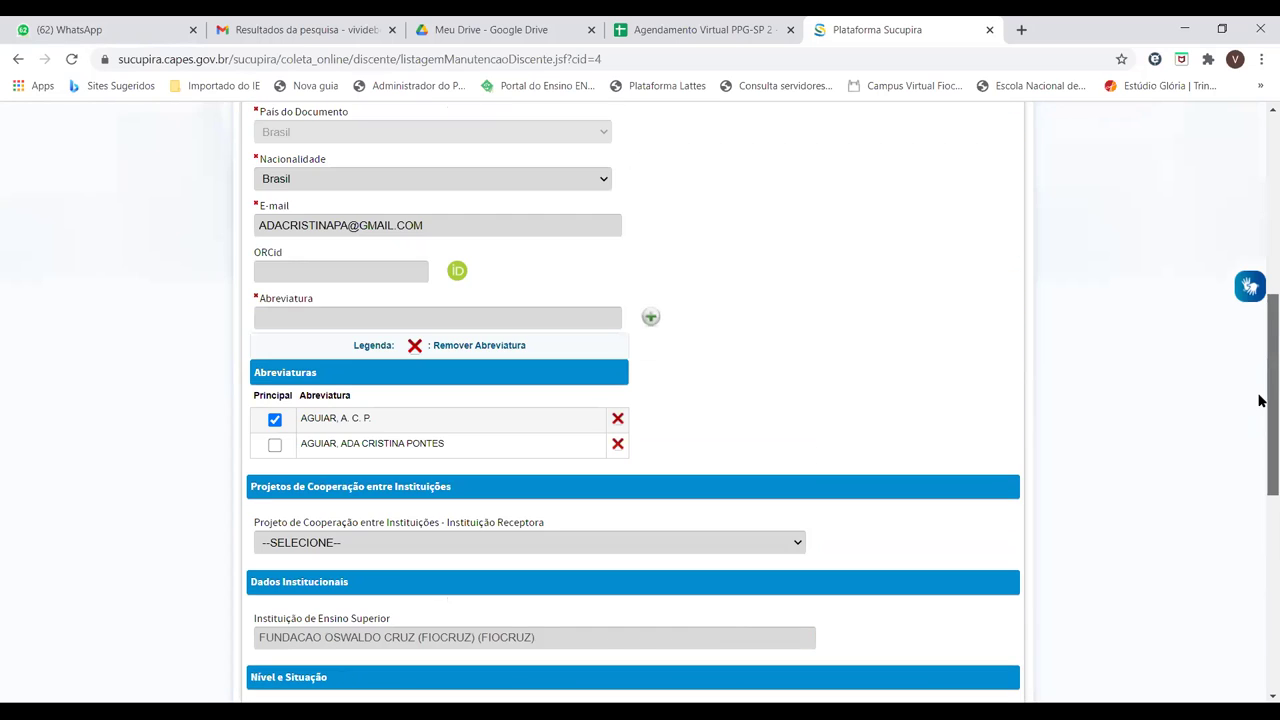
pyautogui.scroll(4, 1260, 400)
pyautogui.scroll(-1, 1260, 400)
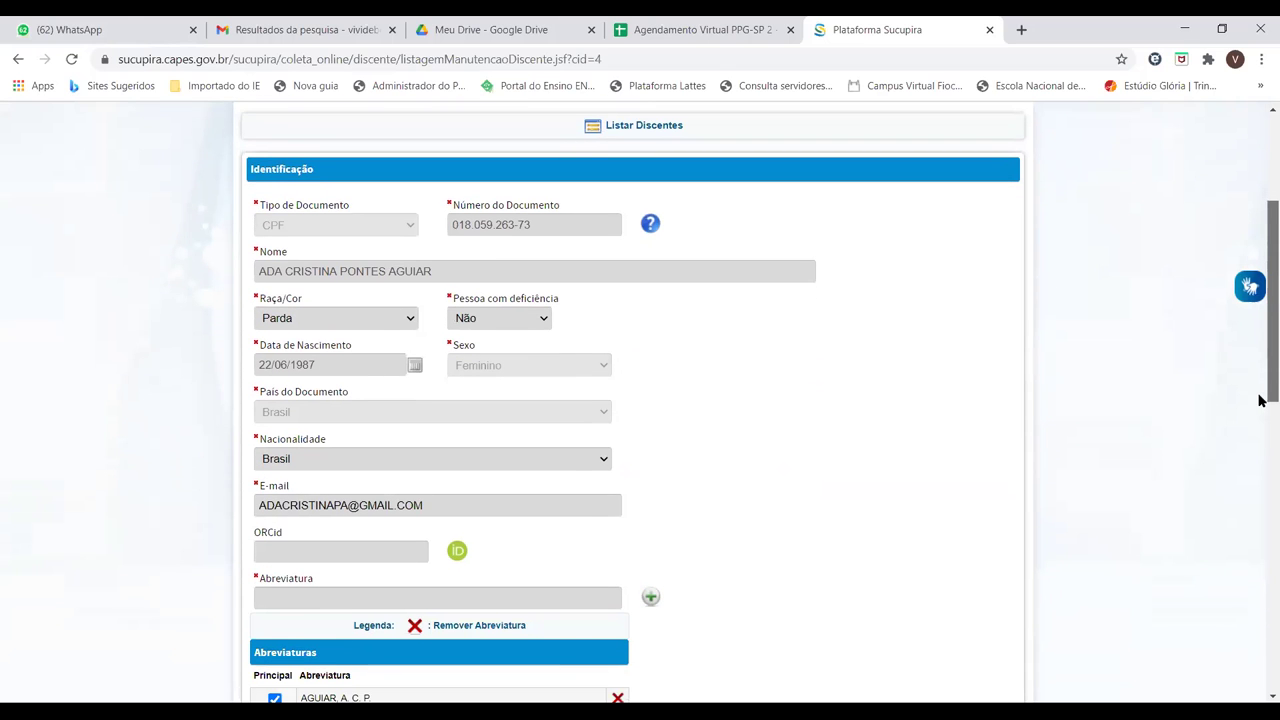
pyautogui.scroll(-7, 1260, 400)
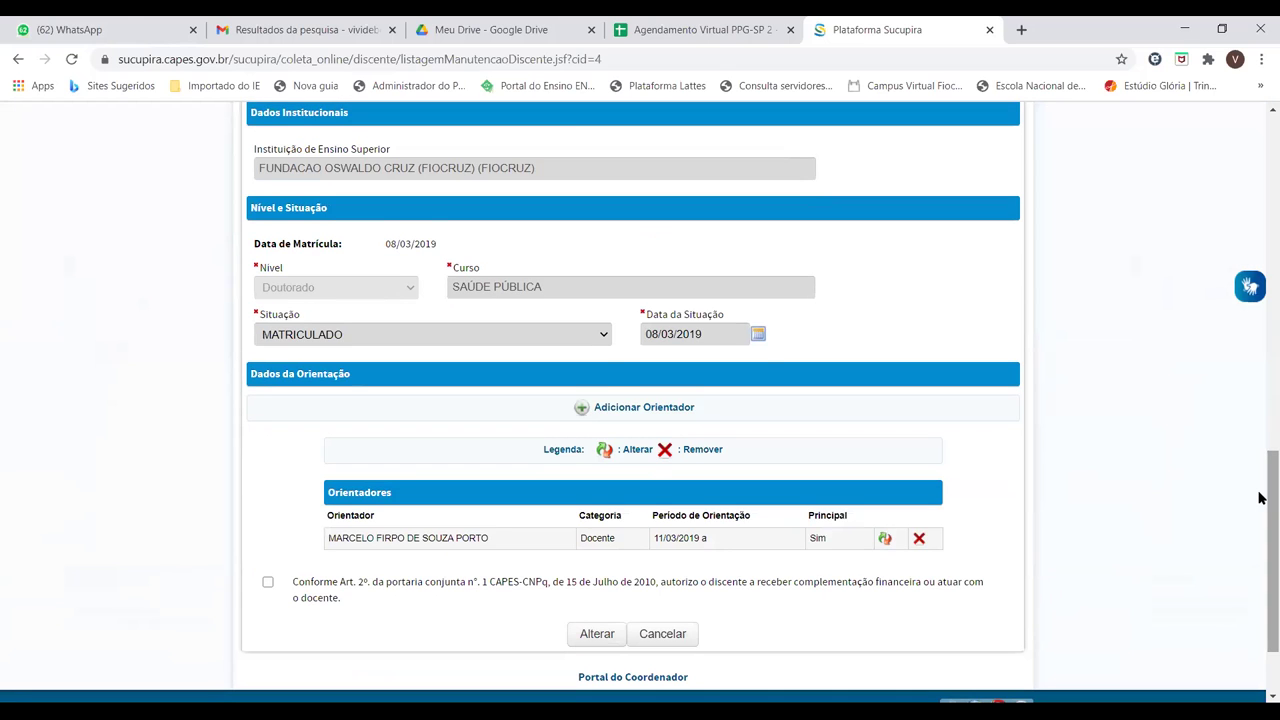
pyautogui.click(268, 588)
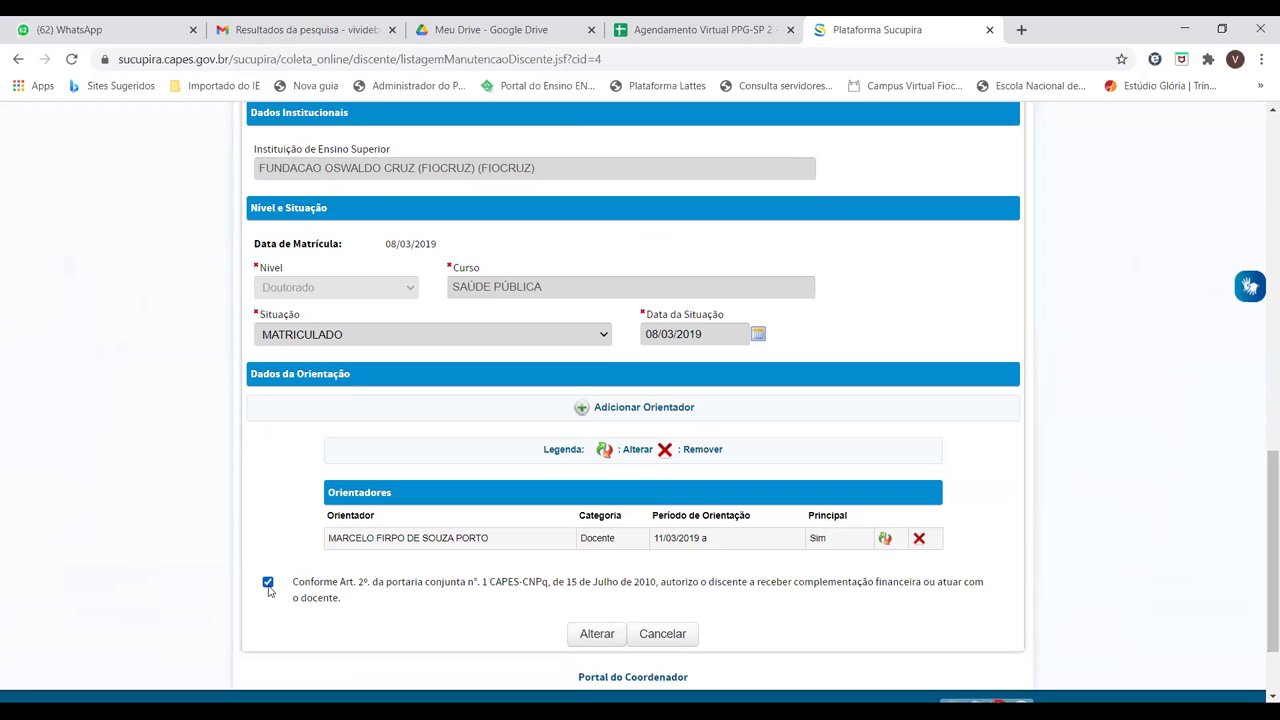
pyautogui.click(268, 584)
# Cancel editing of the student record, confirm the cancellation, and return to the Portal do Coordenador.
pyautogui.scroll(5, 1260, 200)
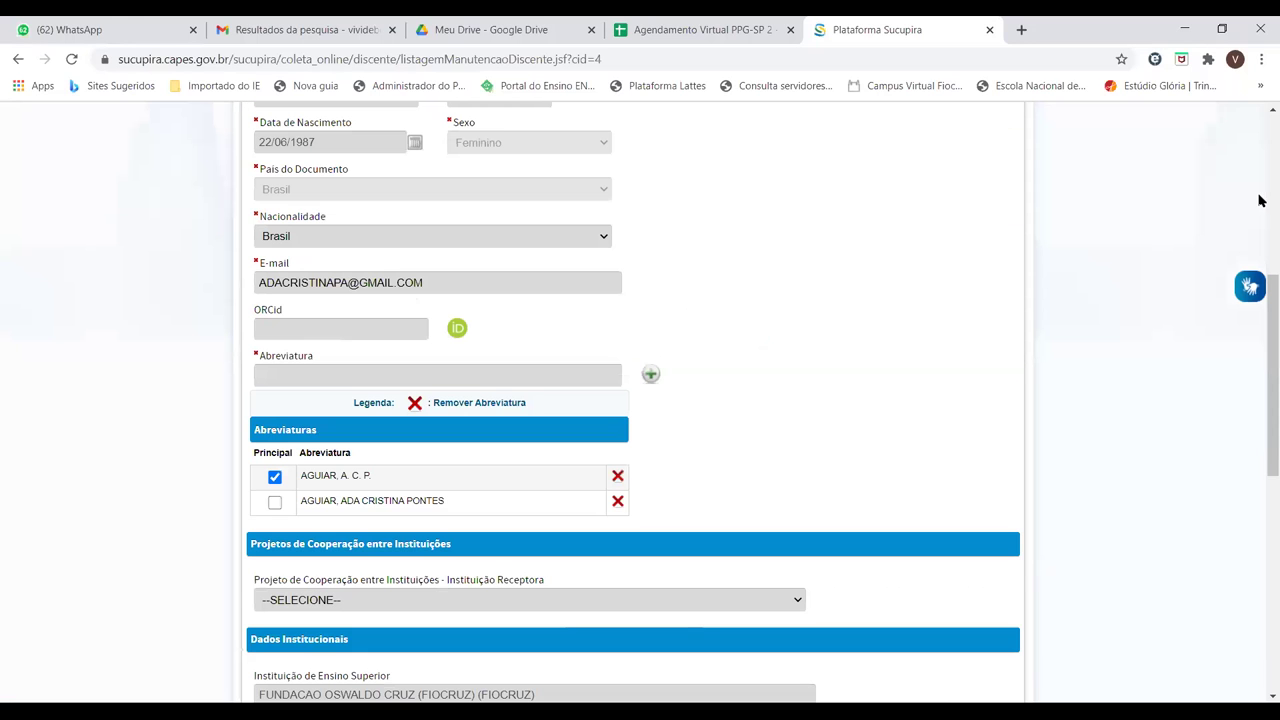
pyautogui.scroll(5, 1260, 165)
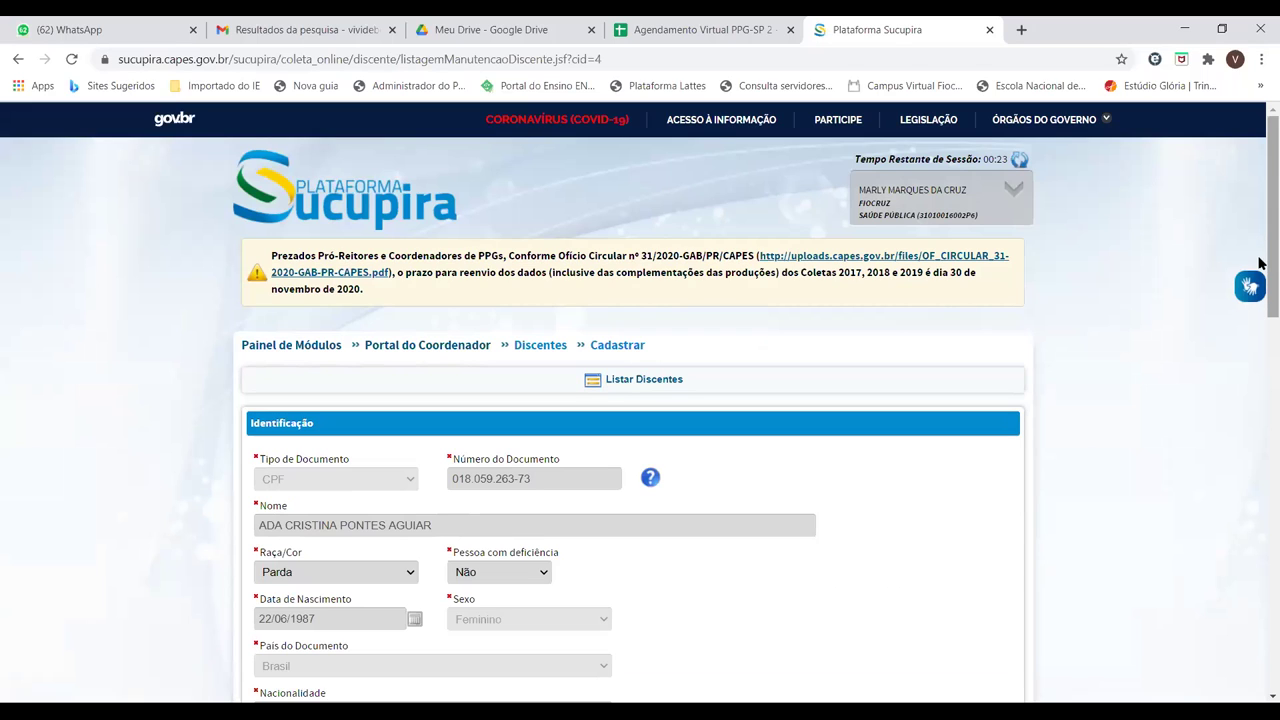
pyautogui.moveTo(1260, 262); pyautogui.dragTo(1265, 640)
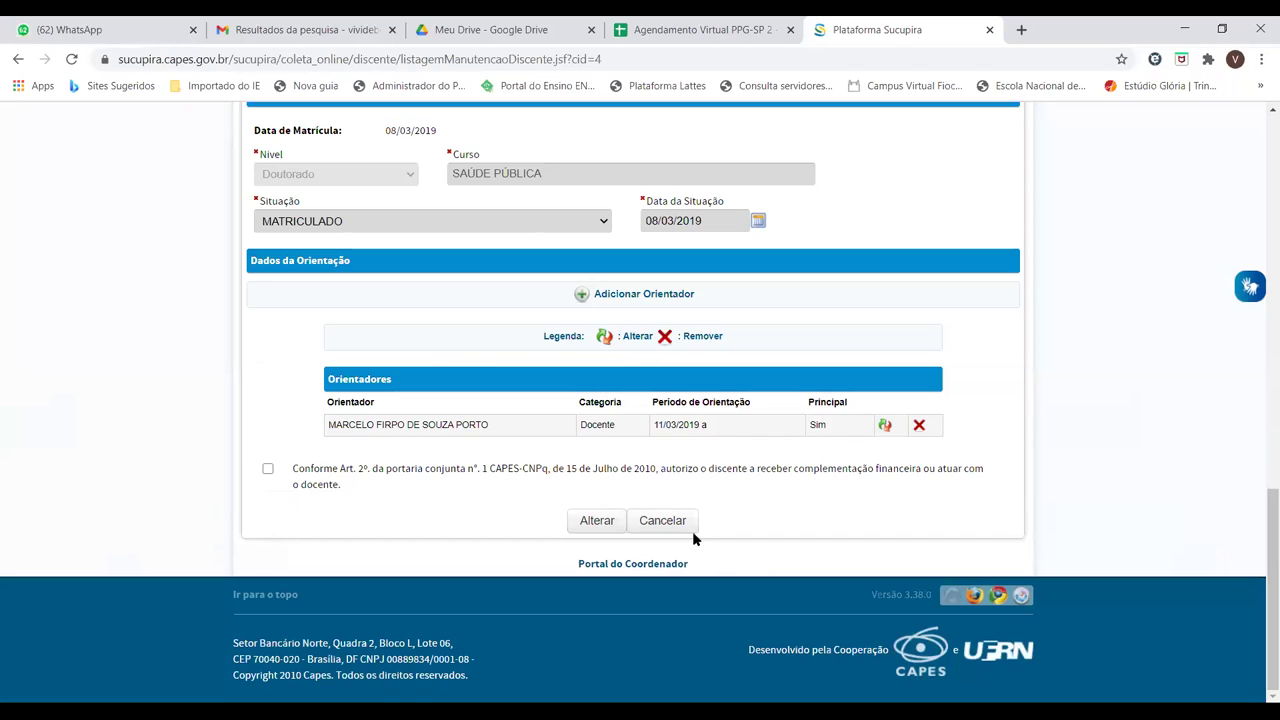
pyautogui.click(676, 524)
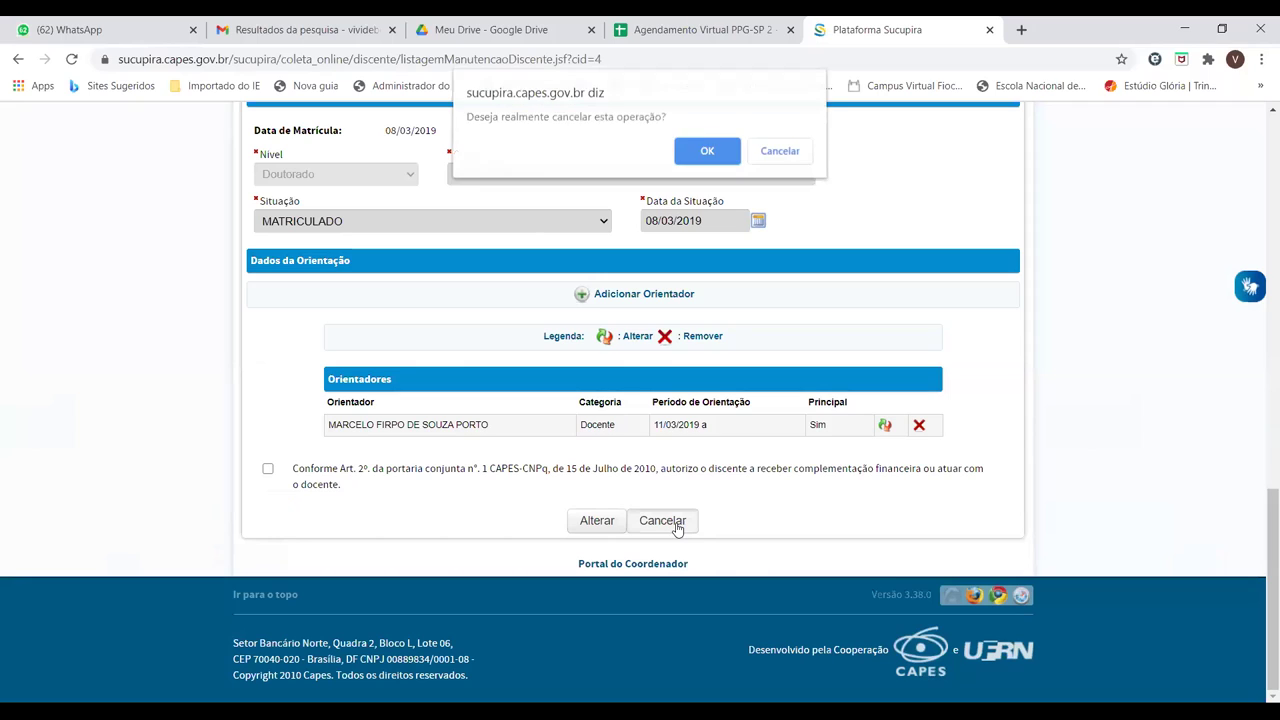
pyautogui.click(709, 153)
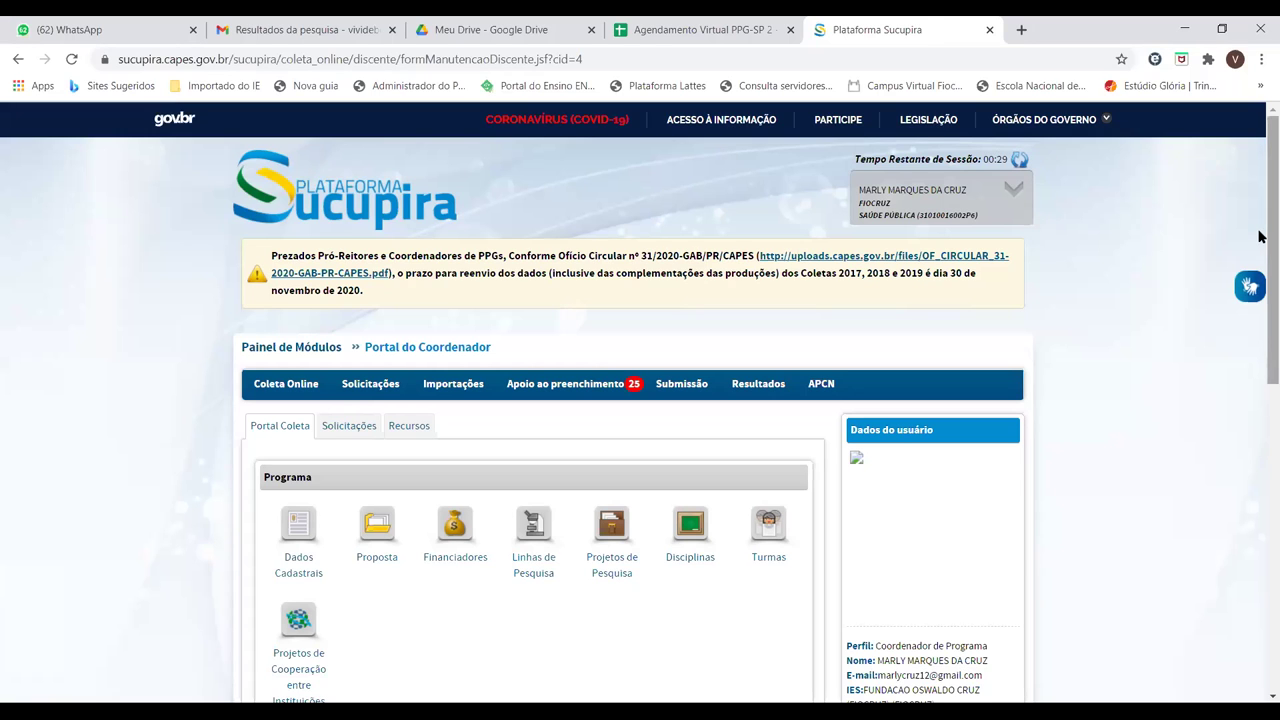
# Look over the portal's Pessoas, Produções Acadêmicas and Relatórios groups, and open Produção Intelectual.
pyautogui.moveTo(1259, 238); pyautogui.dragTo(1259, 367)
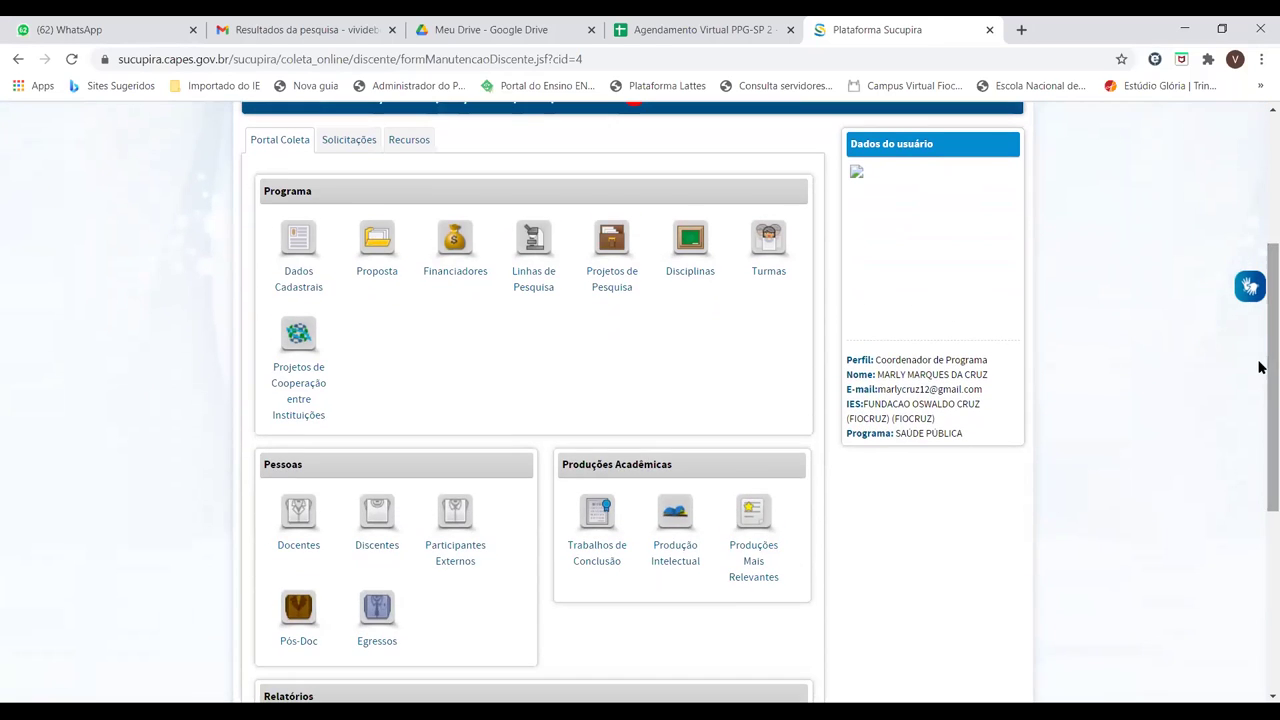
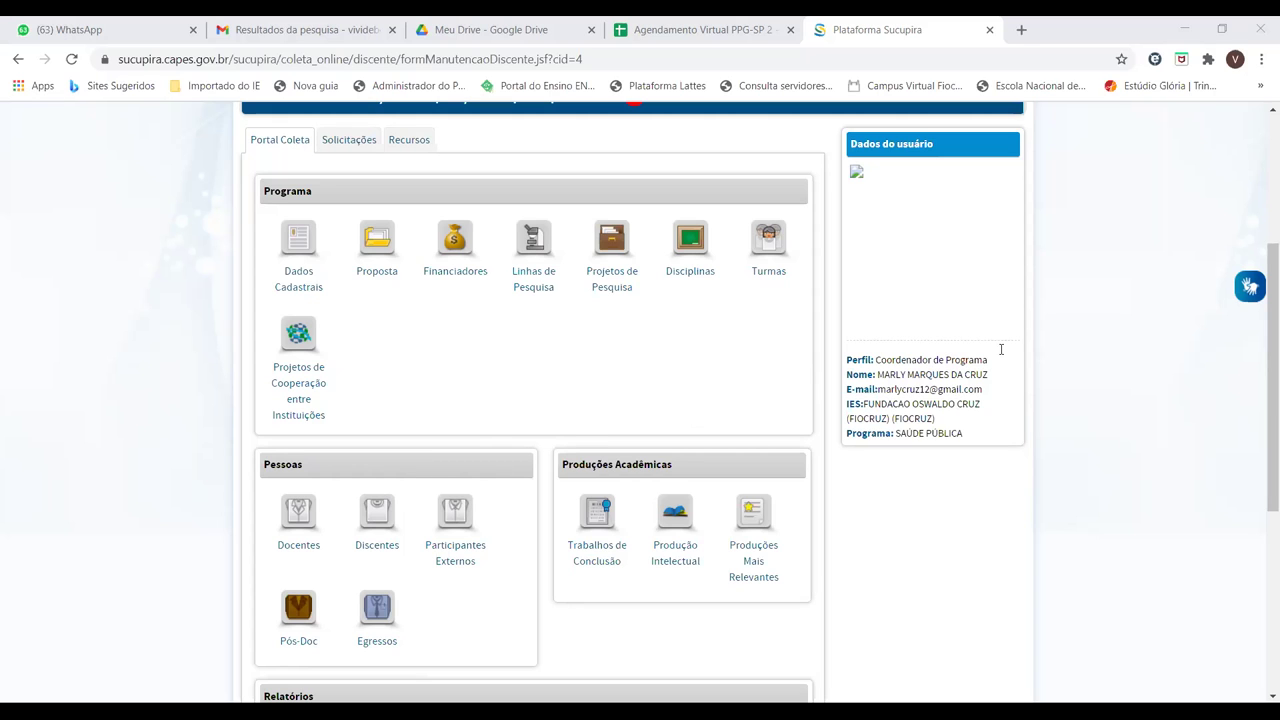
pyautogui.moveTo(1270, 285); pyautogui.dragTo(1260, 347)
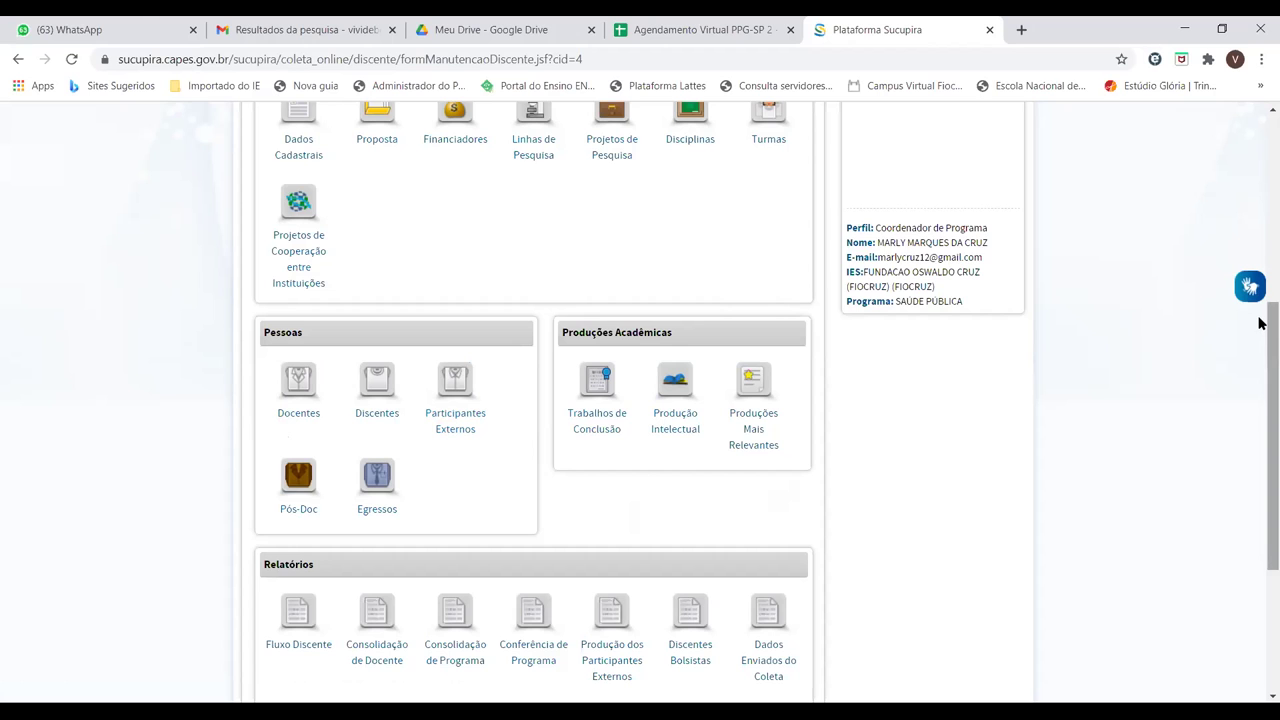
pyautogui.scroll(-2, 1259, 322)
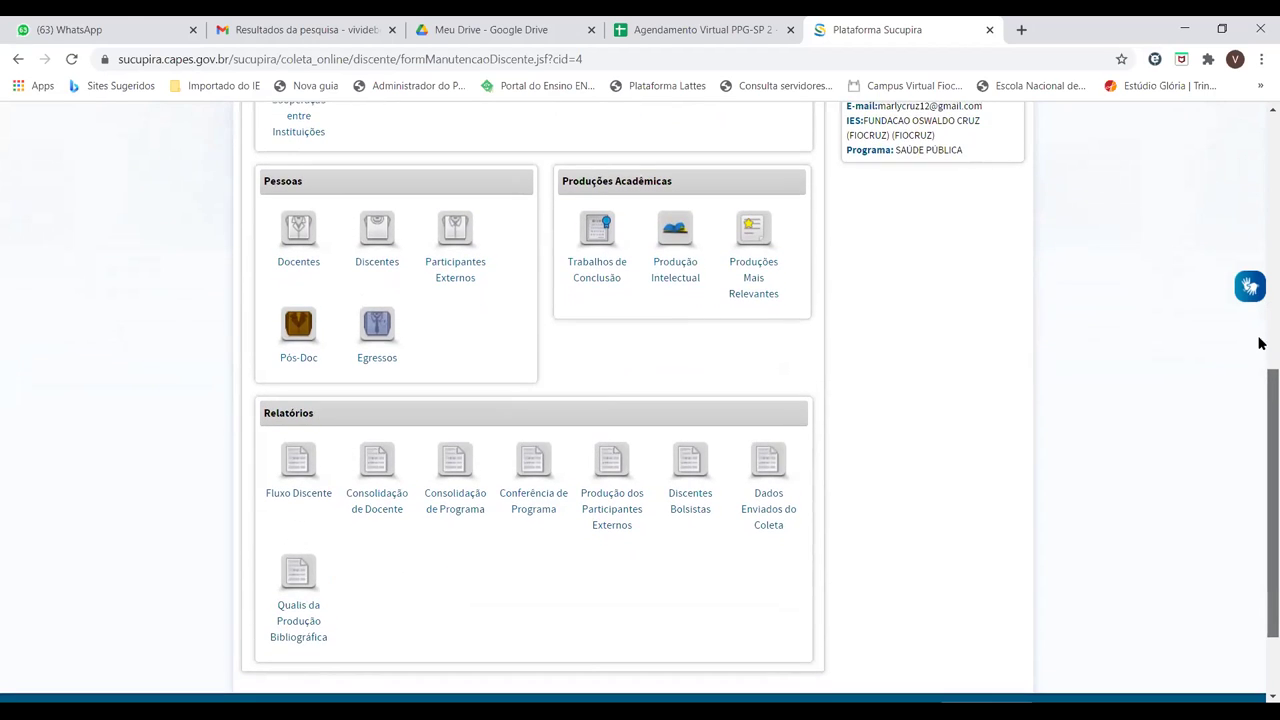
pyautogui.scroll(2, 1259, 328)
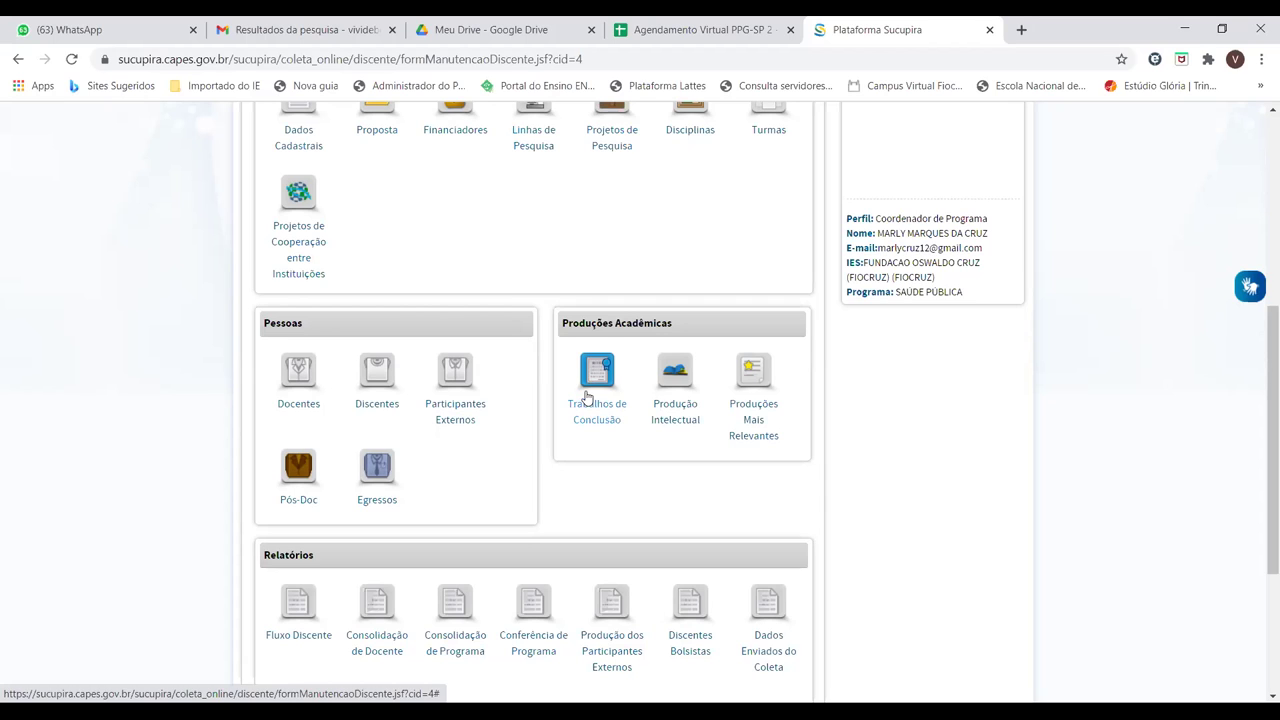
pyautogui.click(678, 387)
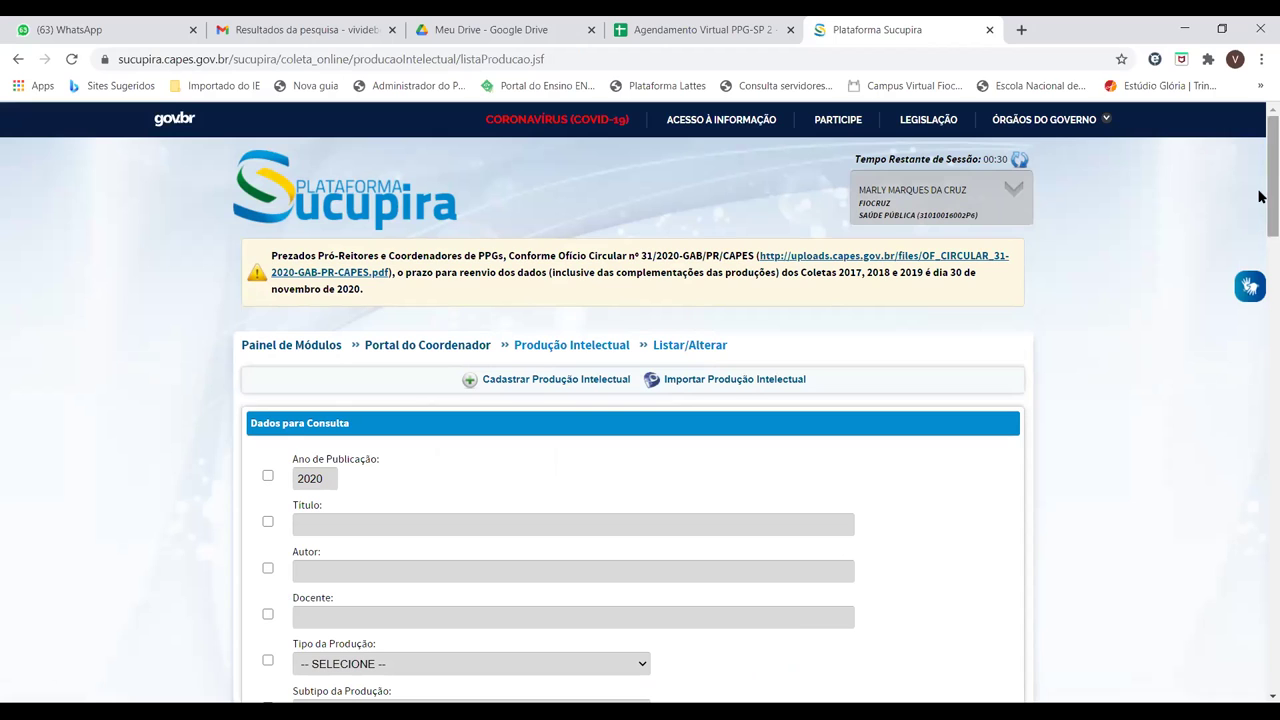
# Examine the Produção Intelectual query filters and list the available Tipo da Produção options.
pyautogui.moveTo(1264, 196); pyautogui.dragTo(1259, 209)
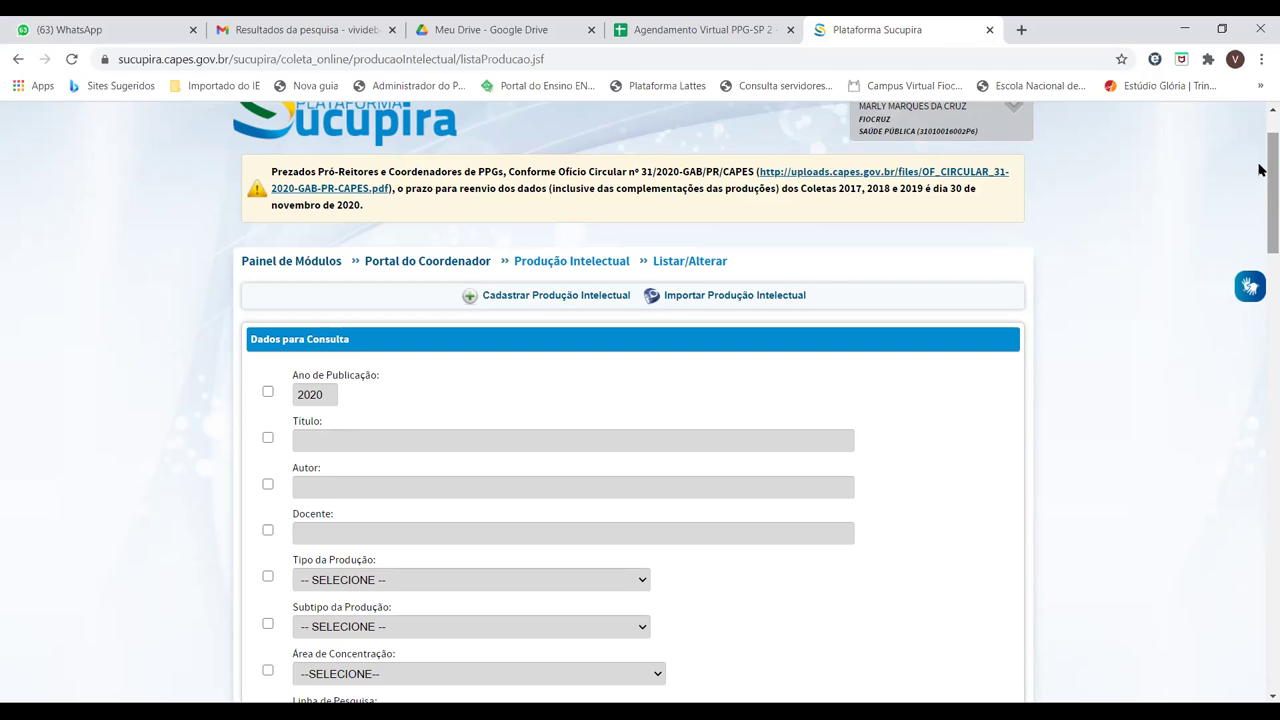
pyautogui.moveTo(1260, 170); pyautogui.dragTo(1260, 147)
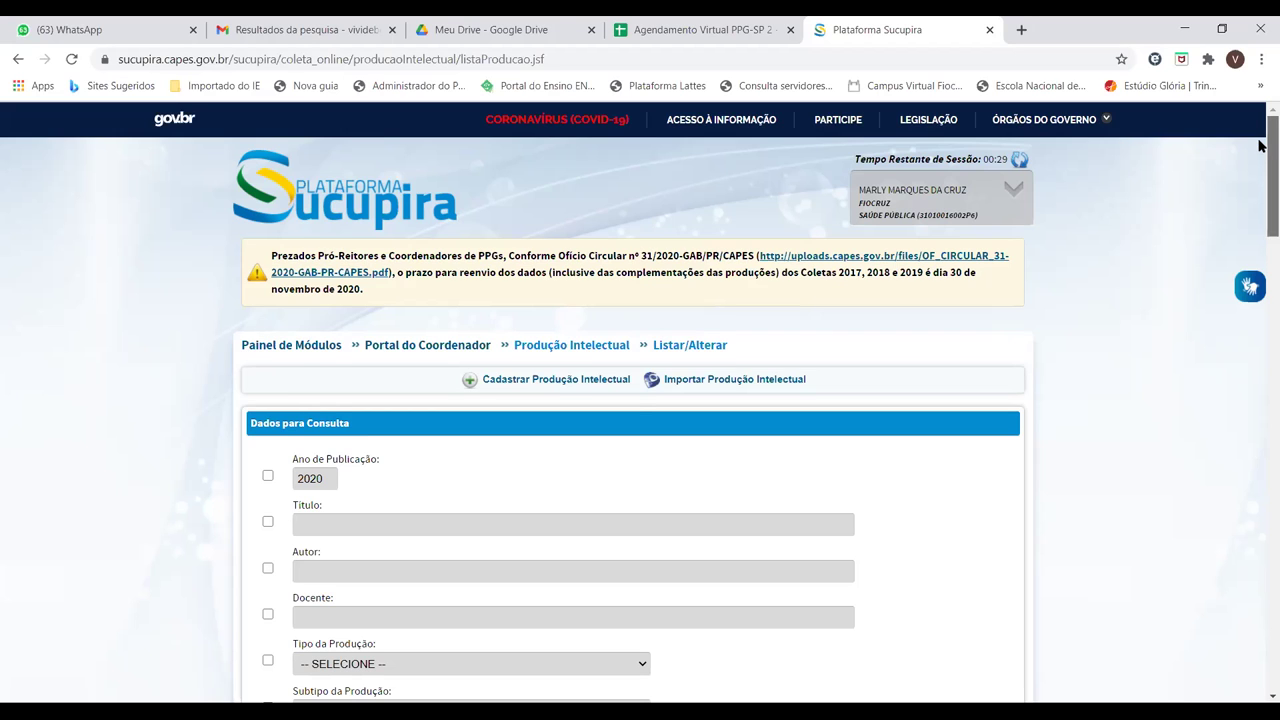
pyautogui.scroll(-2, 1260, 160)
pyautogui.scroll(-1, 1259, 176)
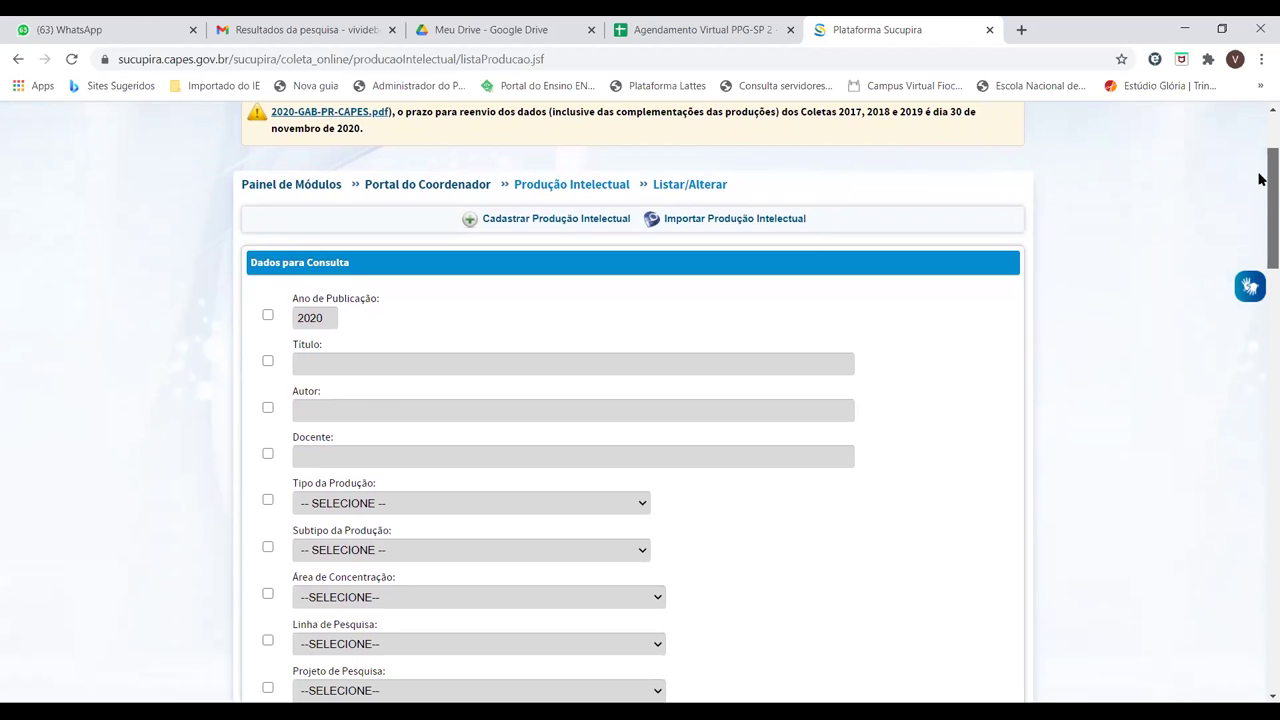
pyautogui.scroll(-1, 1260, 180)
pyautogui.scroll(2, 1260, 180)
pyautogui.scroll(-1, 1260, 180)
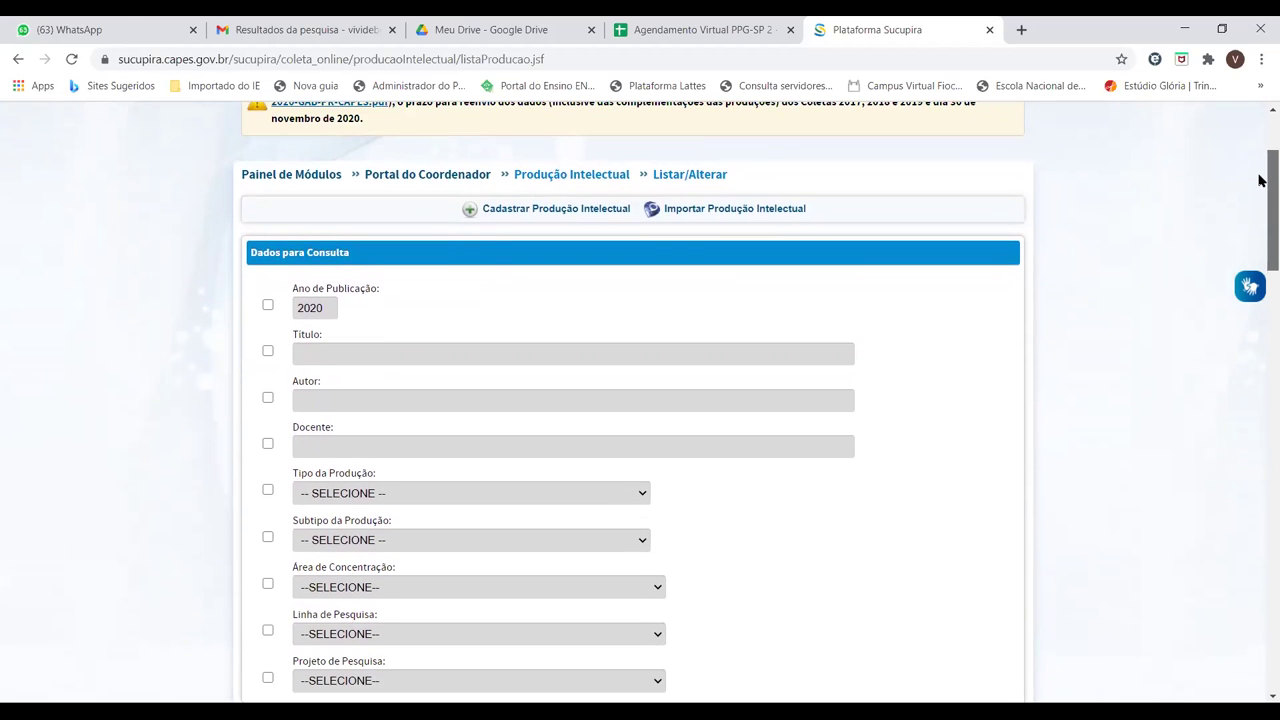
pyautogui.scroll(-2, 1259, 180)
pyautogui.scroll(1, 1260, 185)
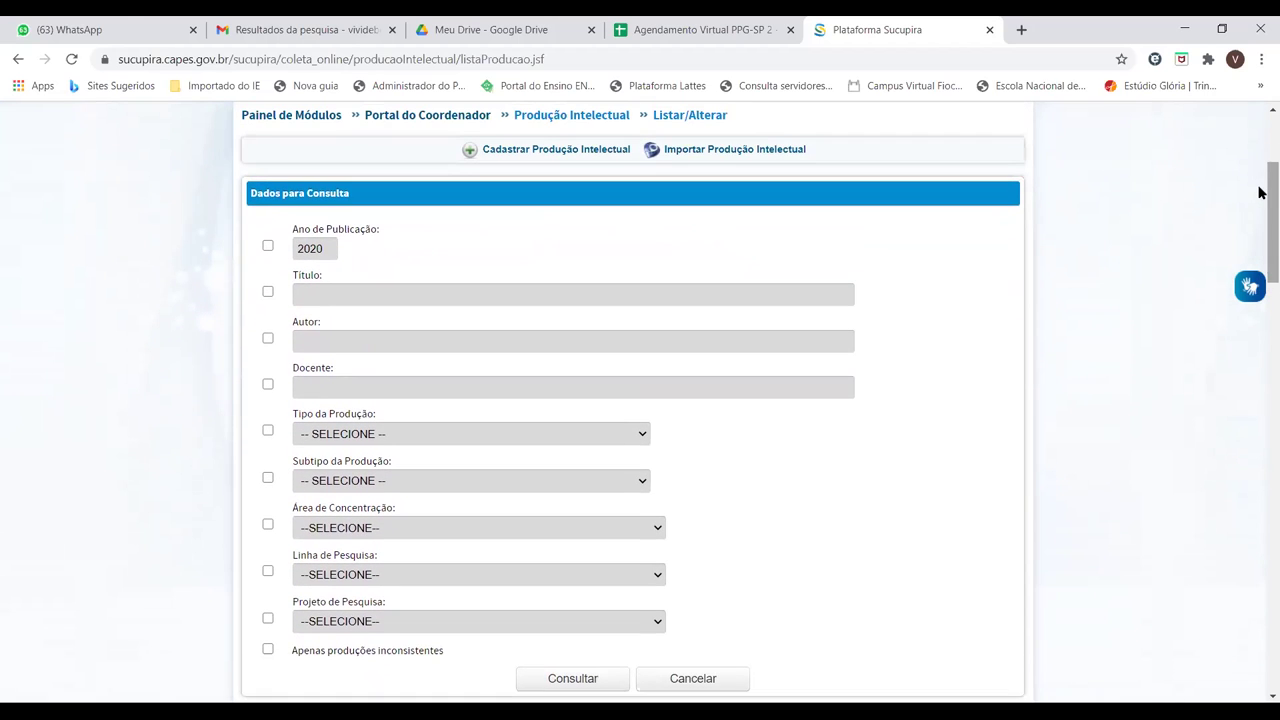
pyautogui.click(339, 435)
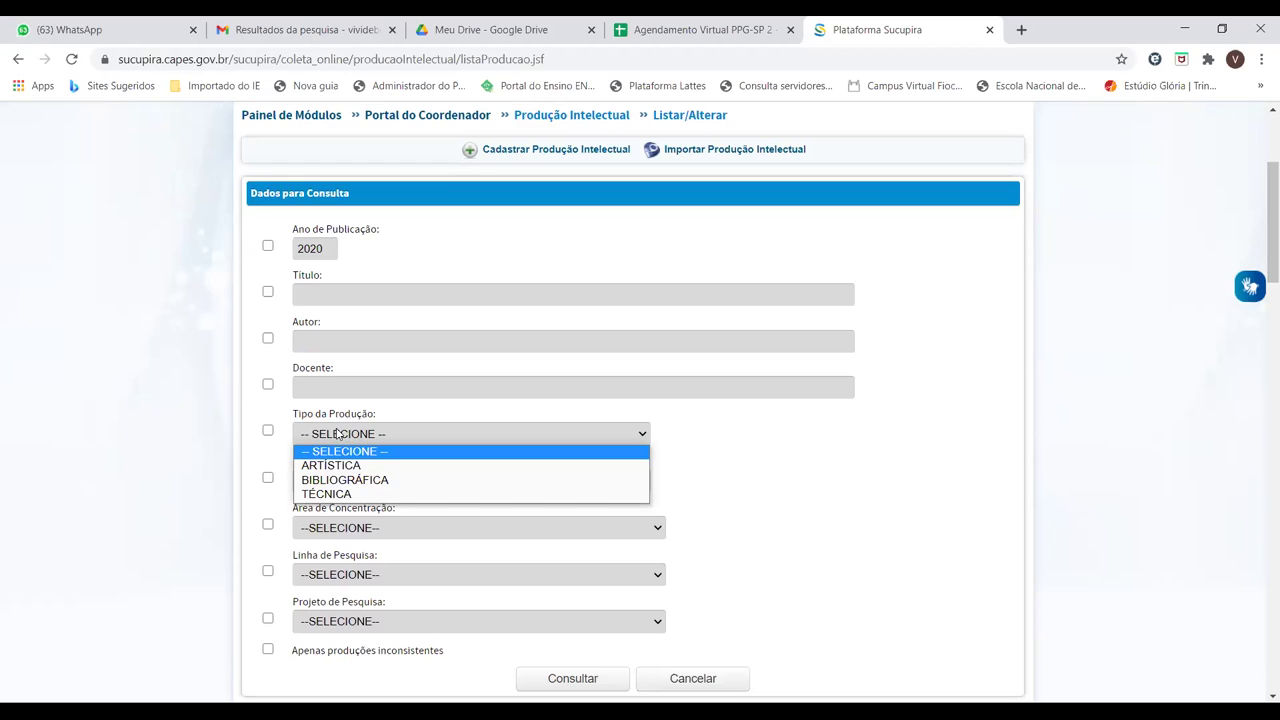
# Query intellectual productions published in 2020 with type BIBLIOGRÁFICA and subtype LIVRO.
pyautogui.click(339, 481)
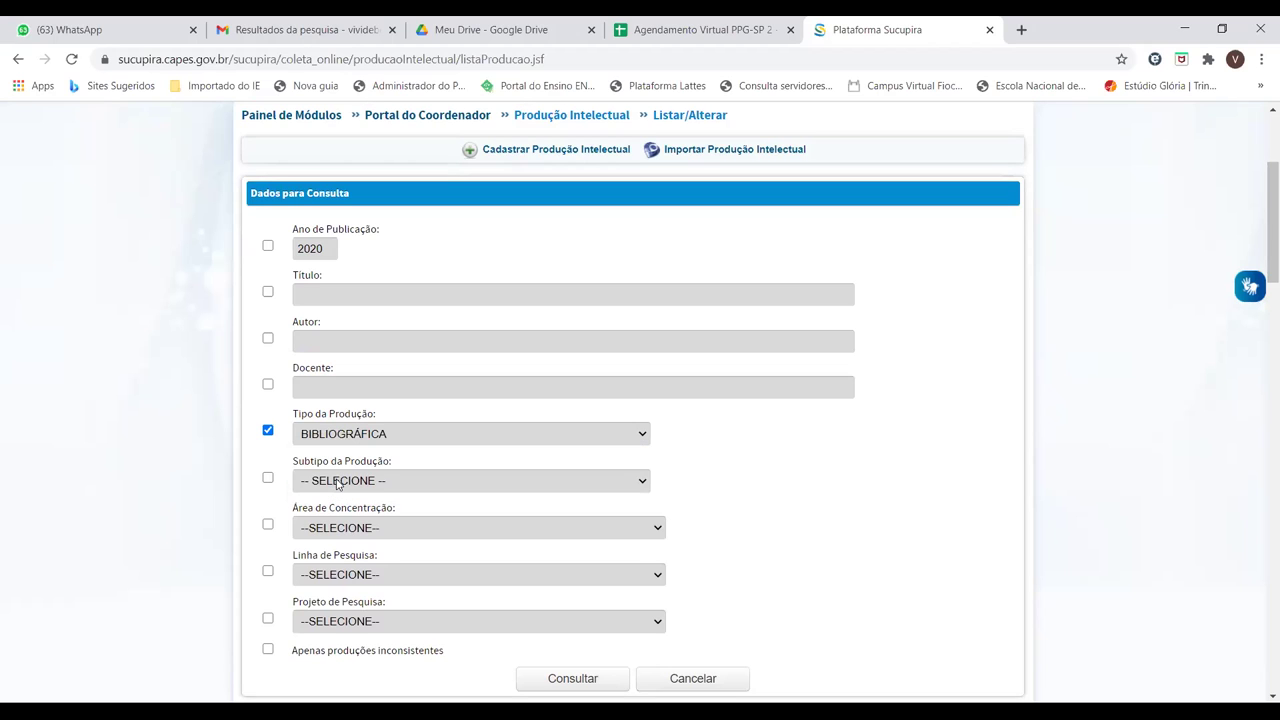
pyautogui.click(338, 481)
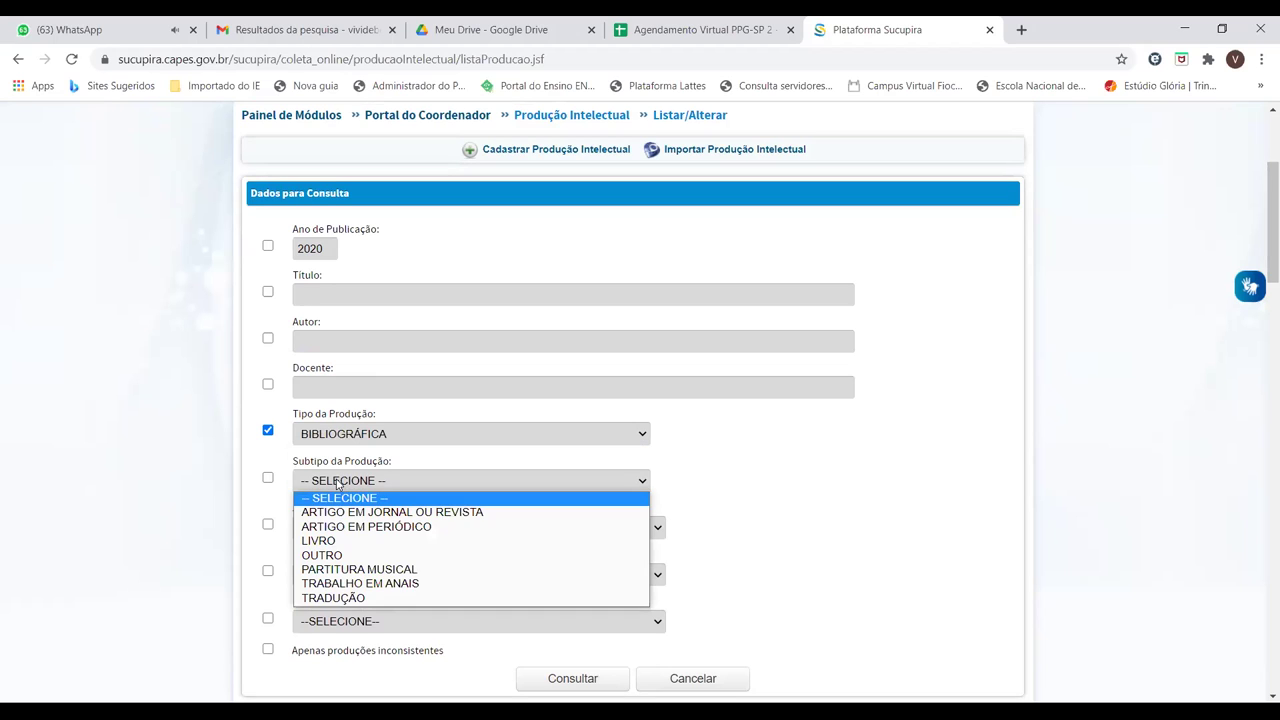
pyautogui.click(340, 540)
pyautogui.click(330, 249)
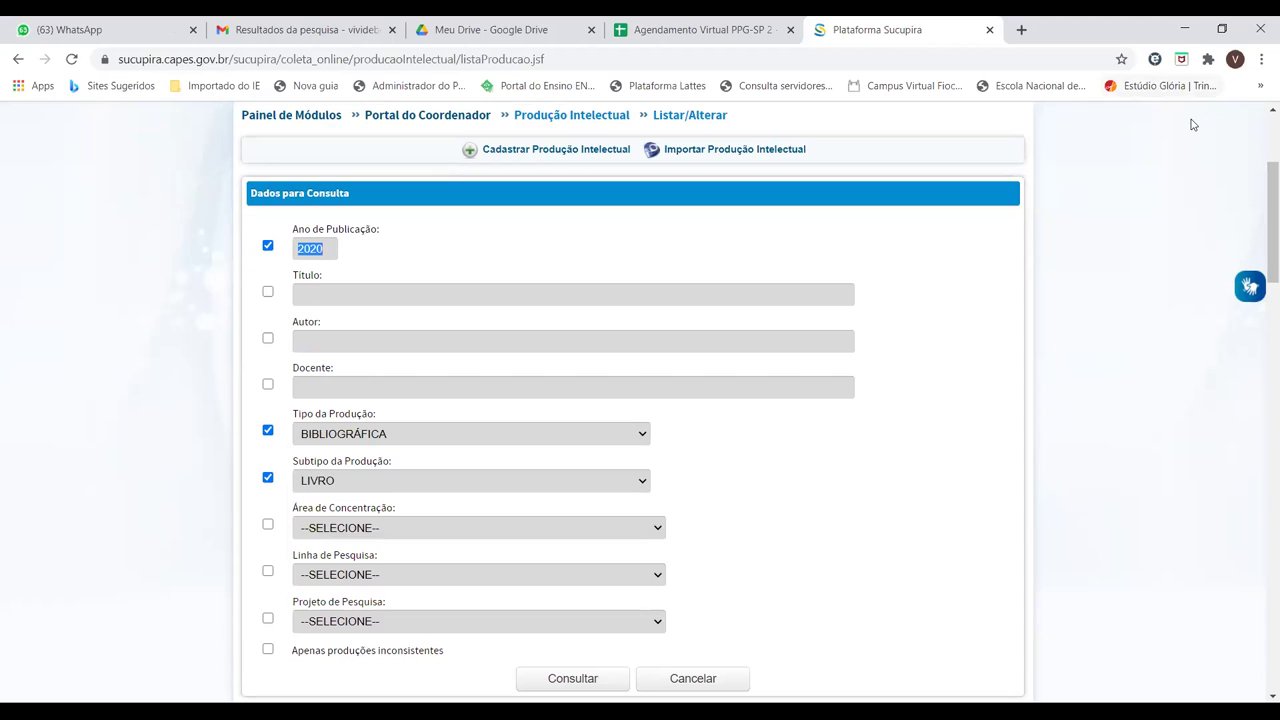
pyautogui.click(568, 679)
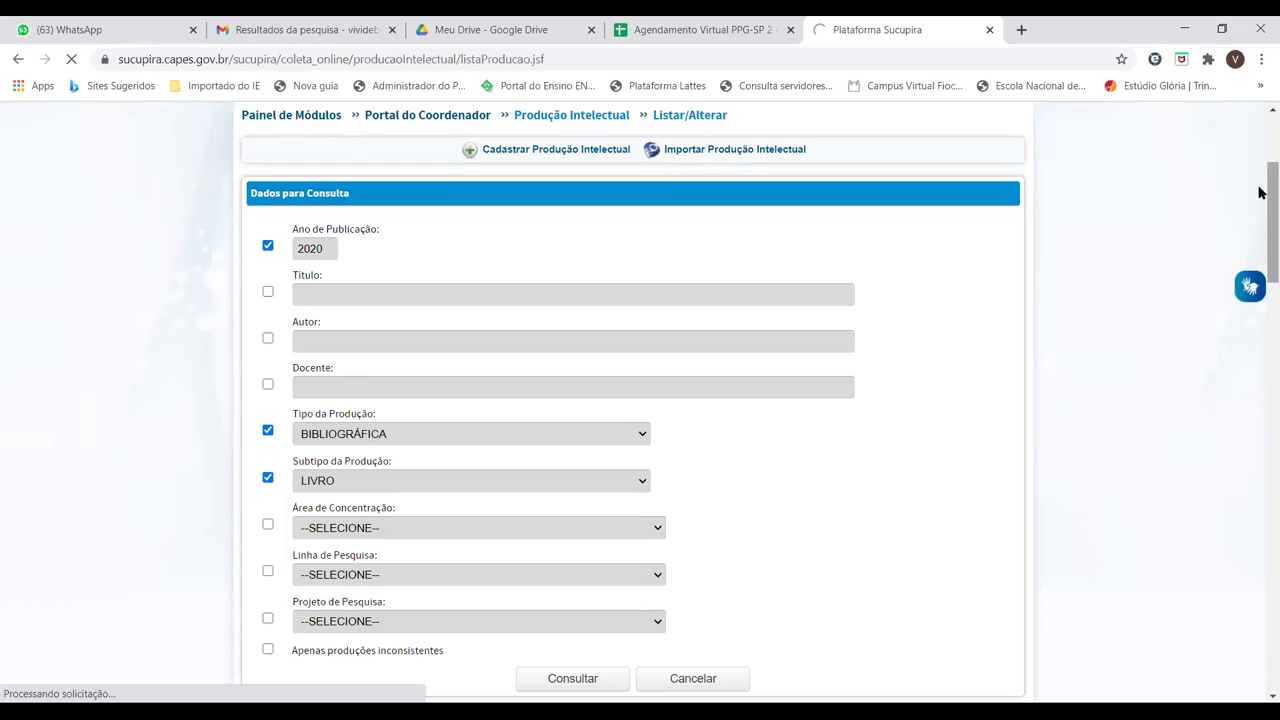
# Examine the 2020 book results, checking each title, main author, and the Lattes import, attachment and inconsistency marks.
pyautogui.scroll(-3, 1260, 215)
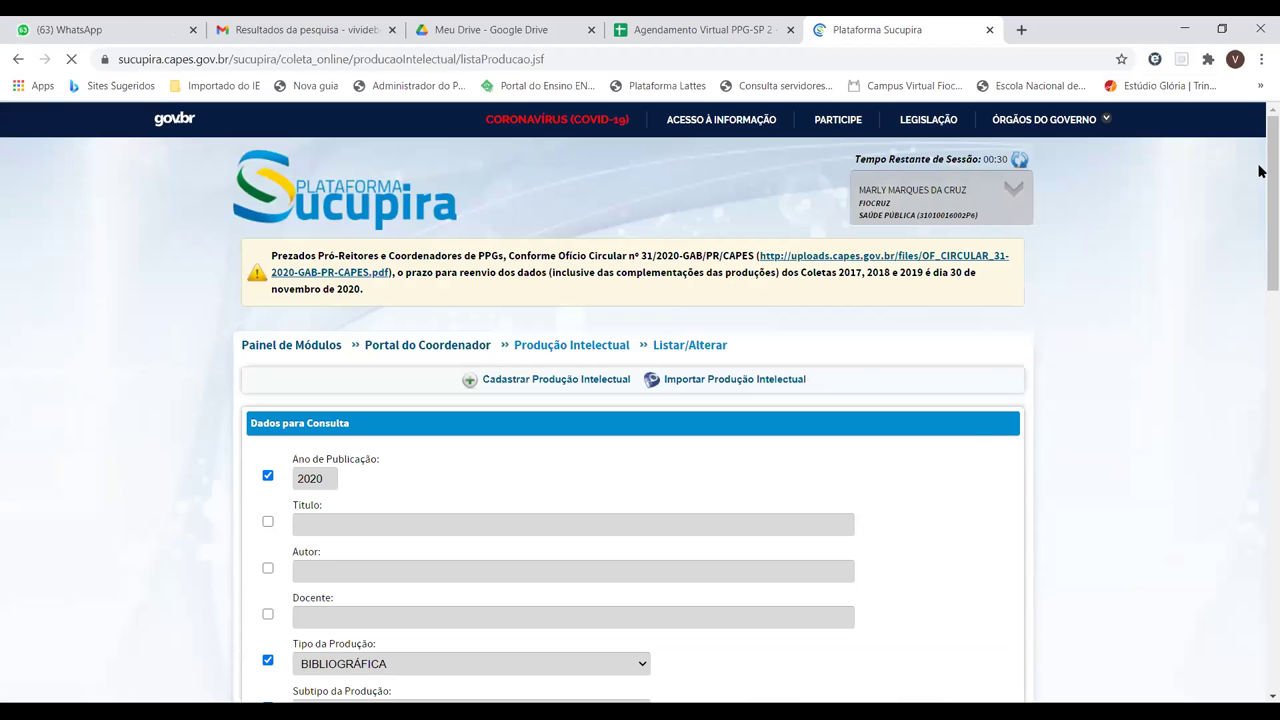
pyautogui.scroll(-8, 1259, 420)
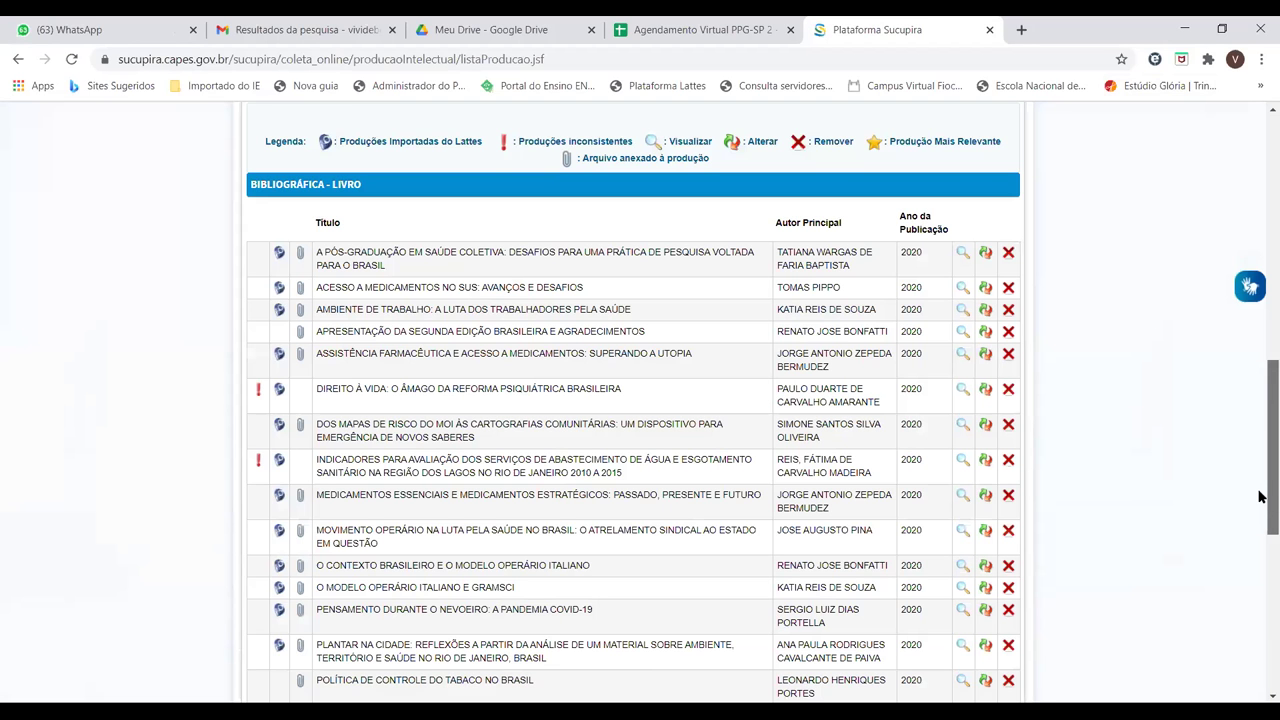
pyautogui.scroll(5, 1259, 258)
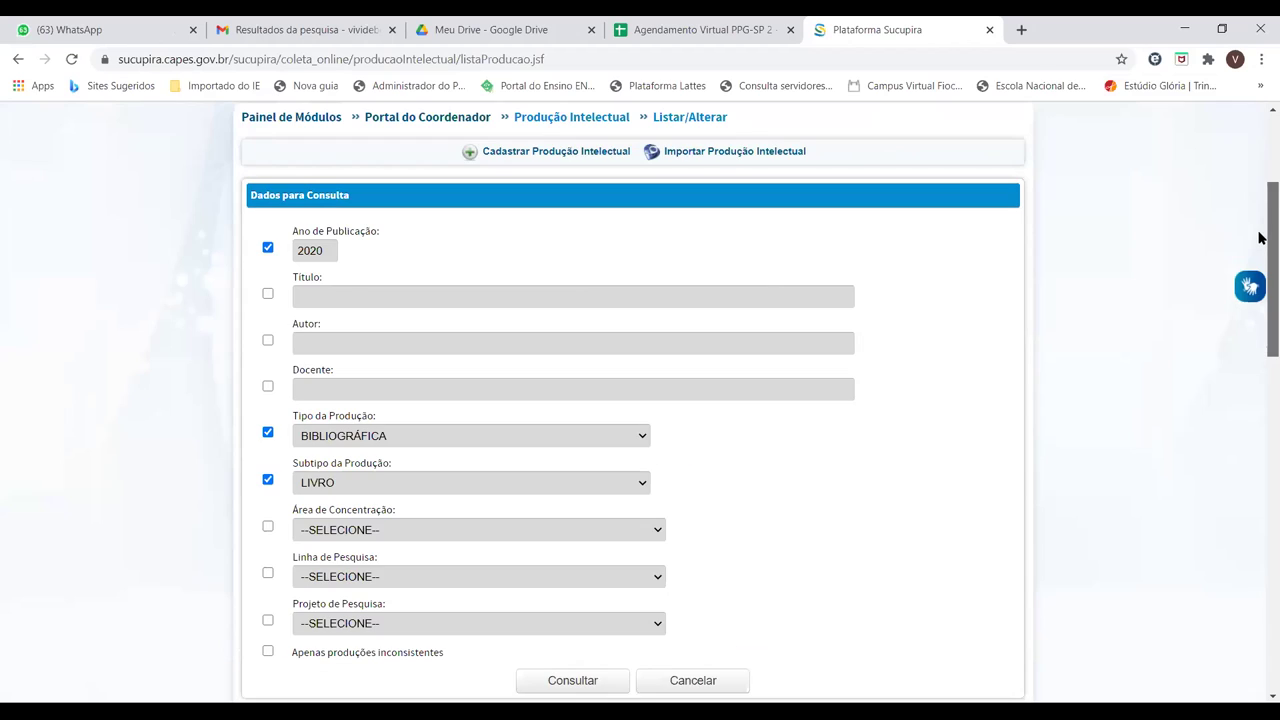
pyautogui.scroll(-3, 1259, 280)
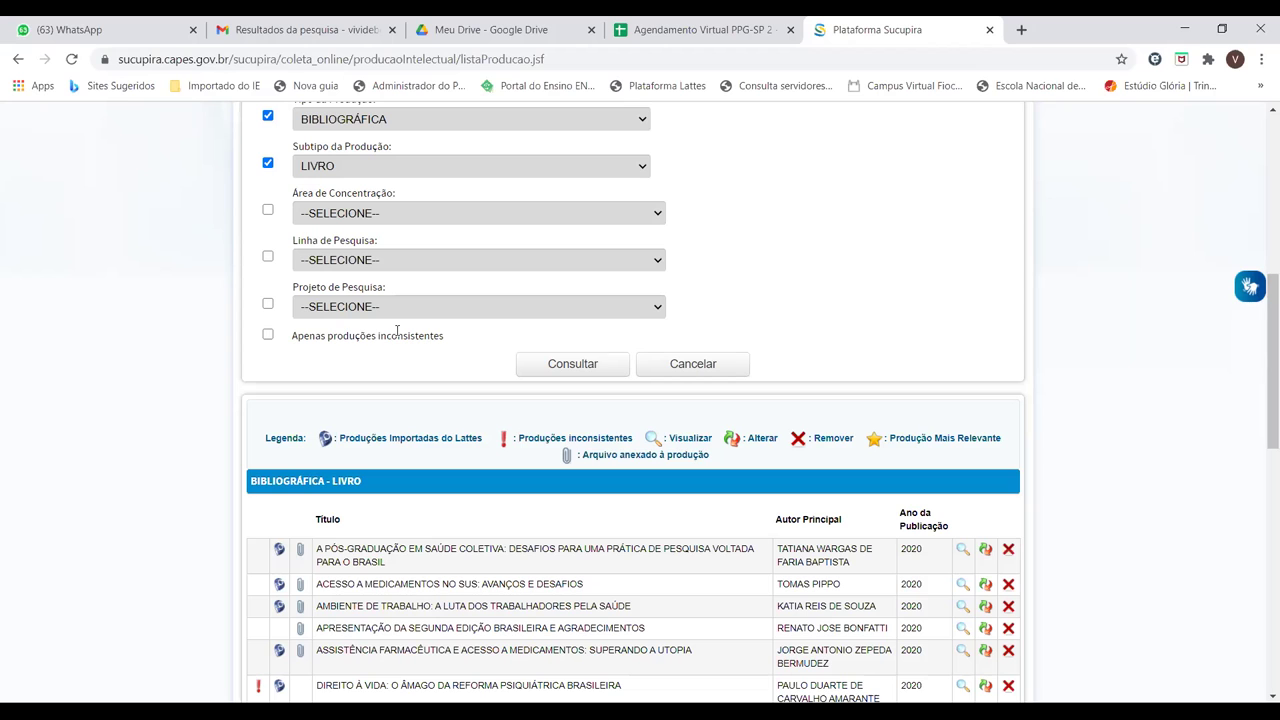
pyautogui.scroll(-2, 1262, 290)
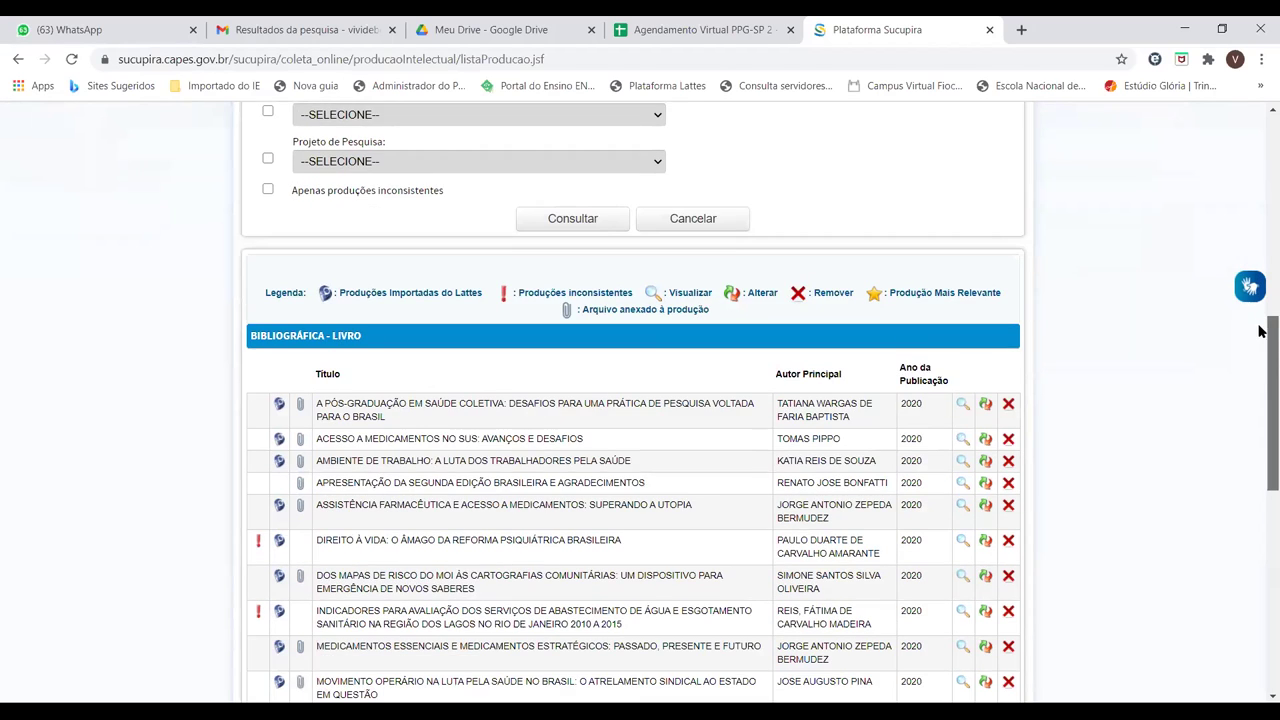
pyautogui.scroll(-2, 1260, 388)
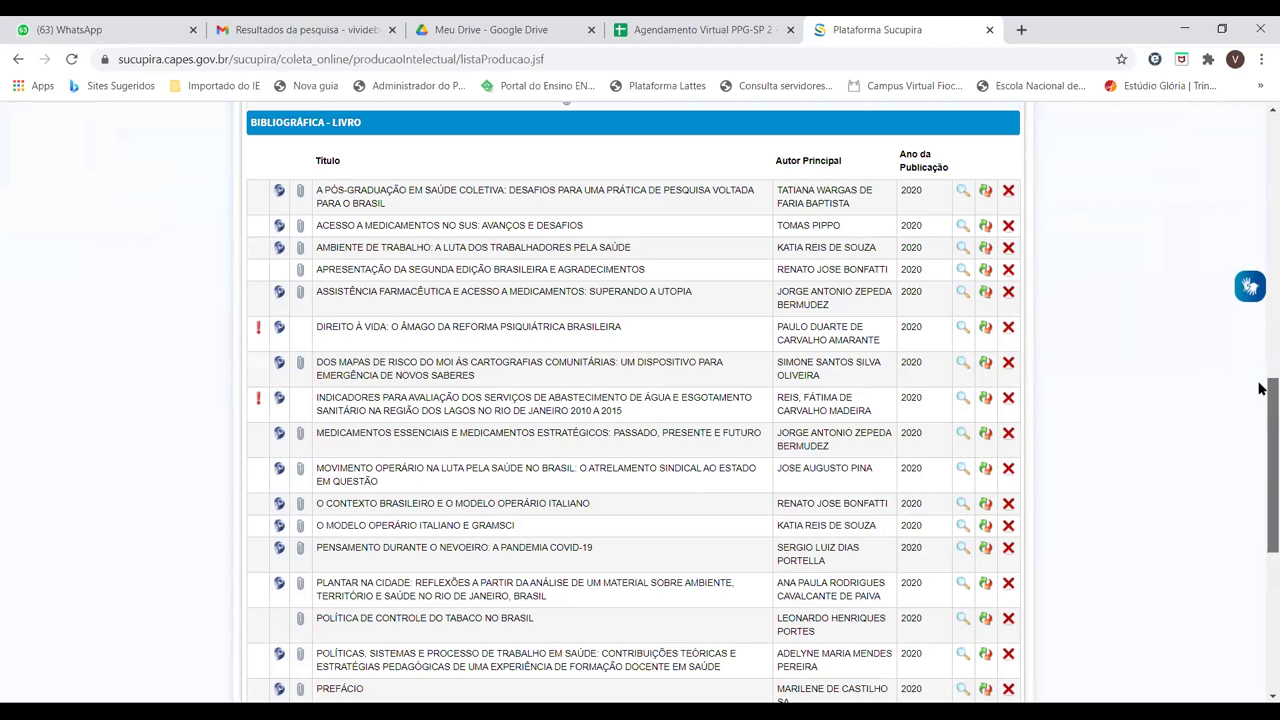
pyautogui.scroll(1, 1262, 367)
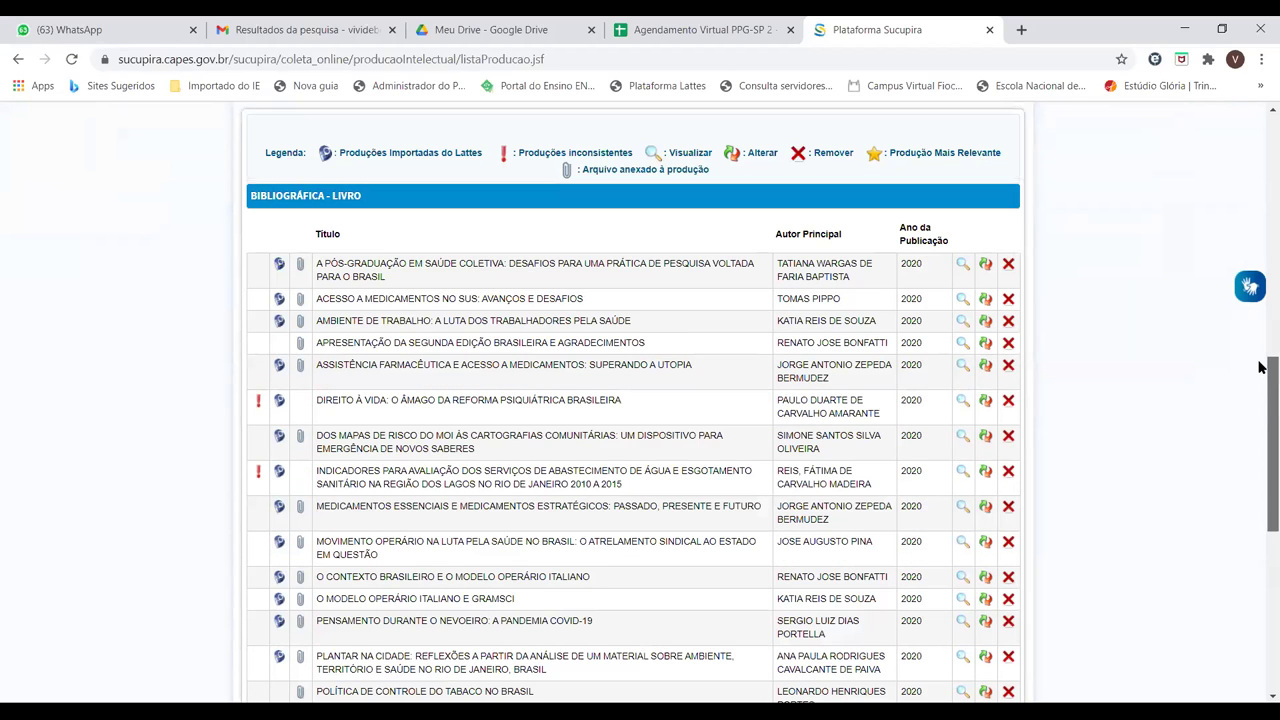
pyautogui.scroll(-1, 1259, 370)
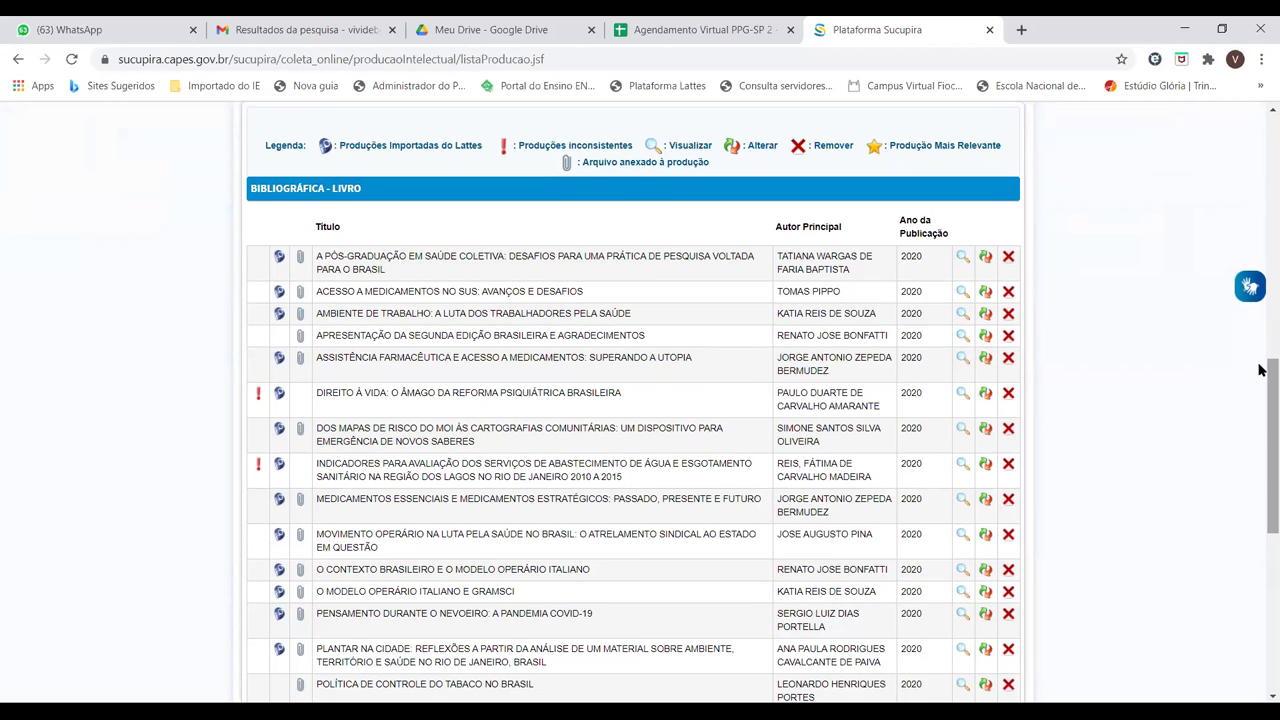
pyautogui.moveTo(1259, 370); pyautogui.dragTo(1259, 470)
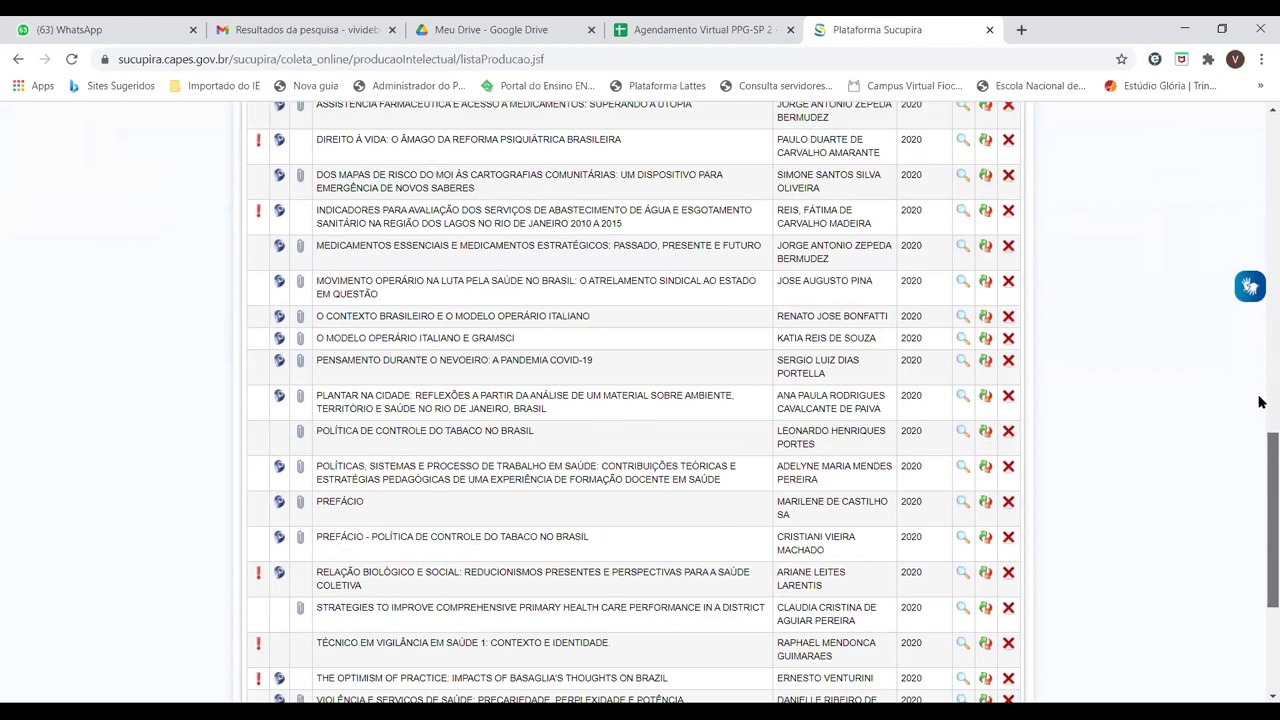
pyautogui.scroll(4, 1259, 401)
pyautogui.scroll(3, 1259, 401)
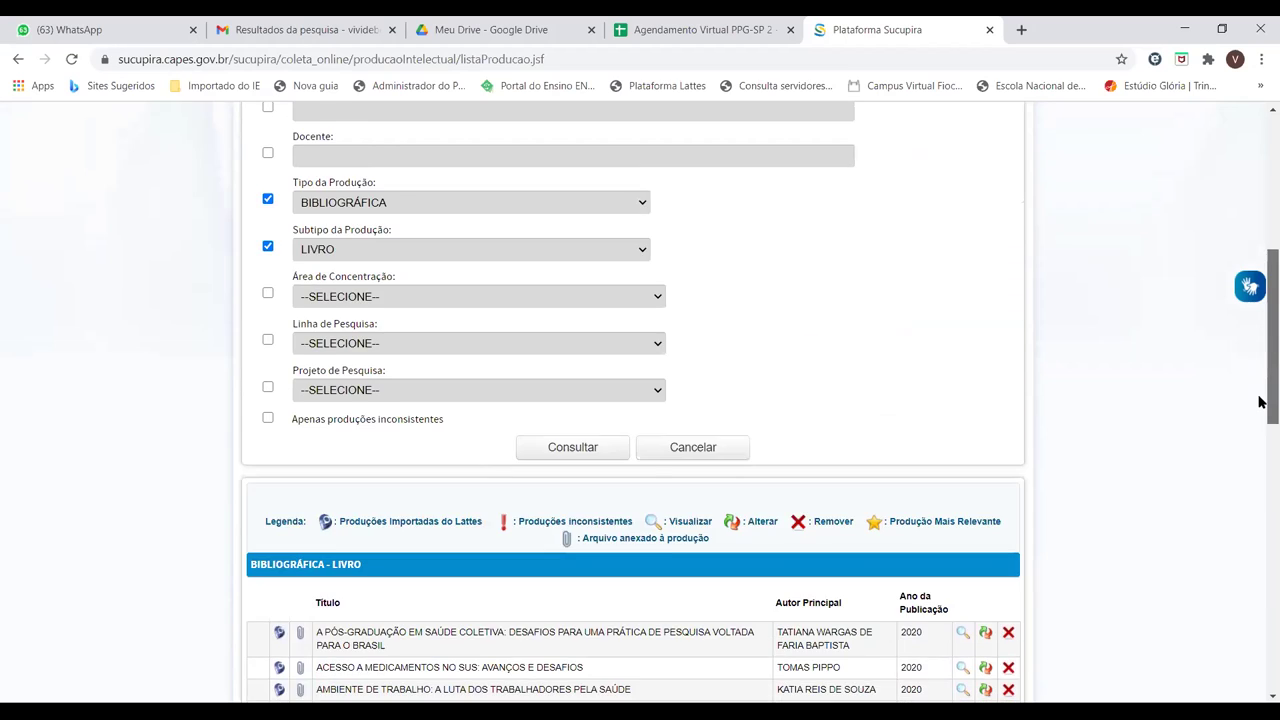
pyautogui.scroll(1, 1259, 401)
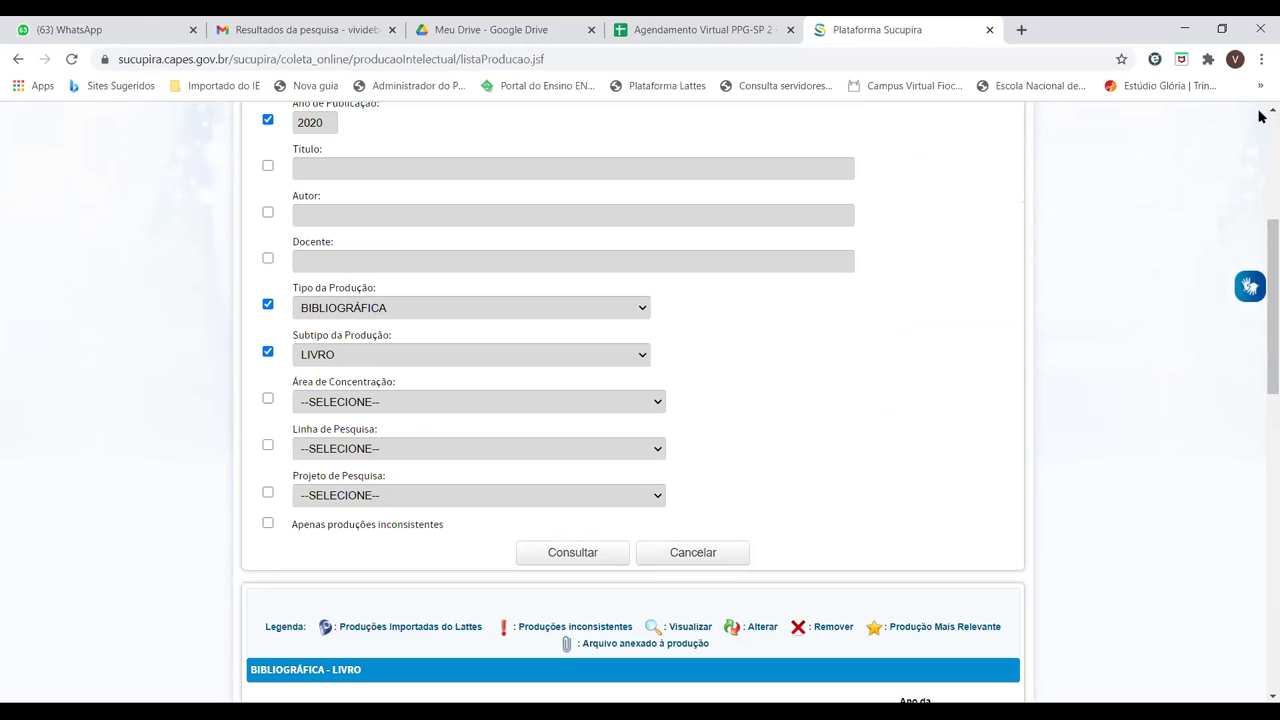
pyautogui.moveTo(1260, 237); pyautogui.dragTo(1260, 418)
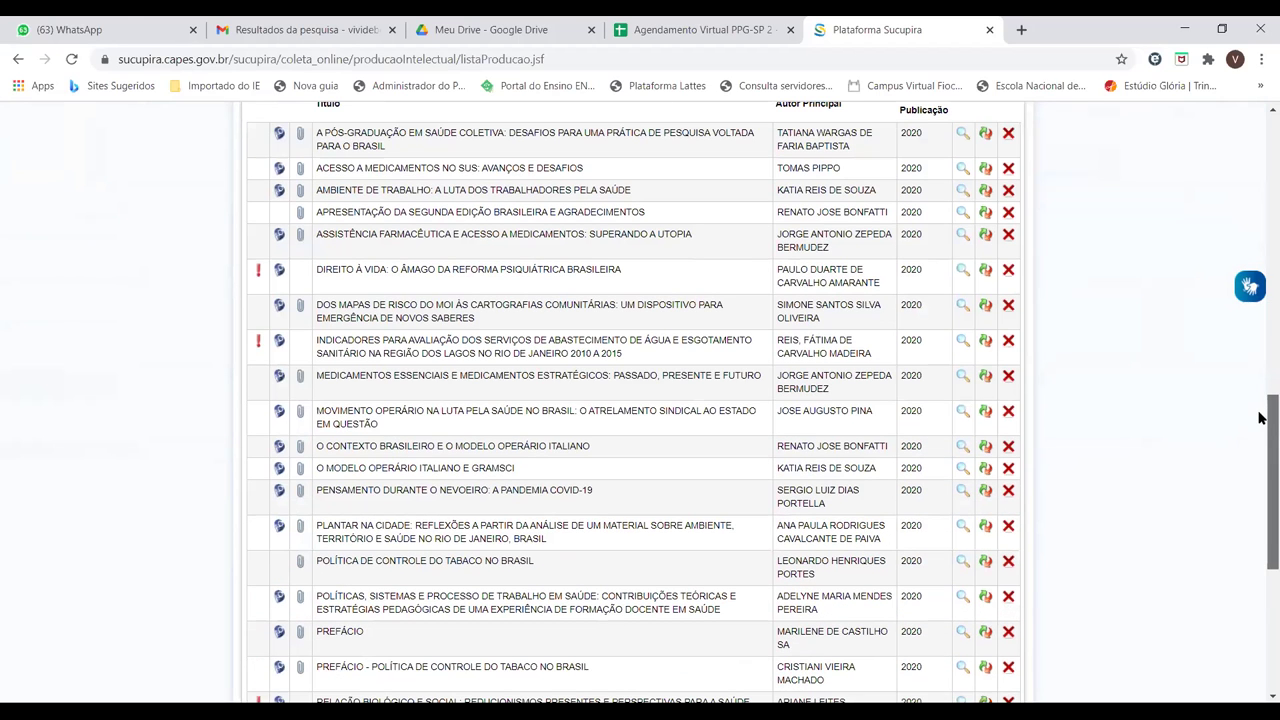
pyautogui.moveTo(257, 275)
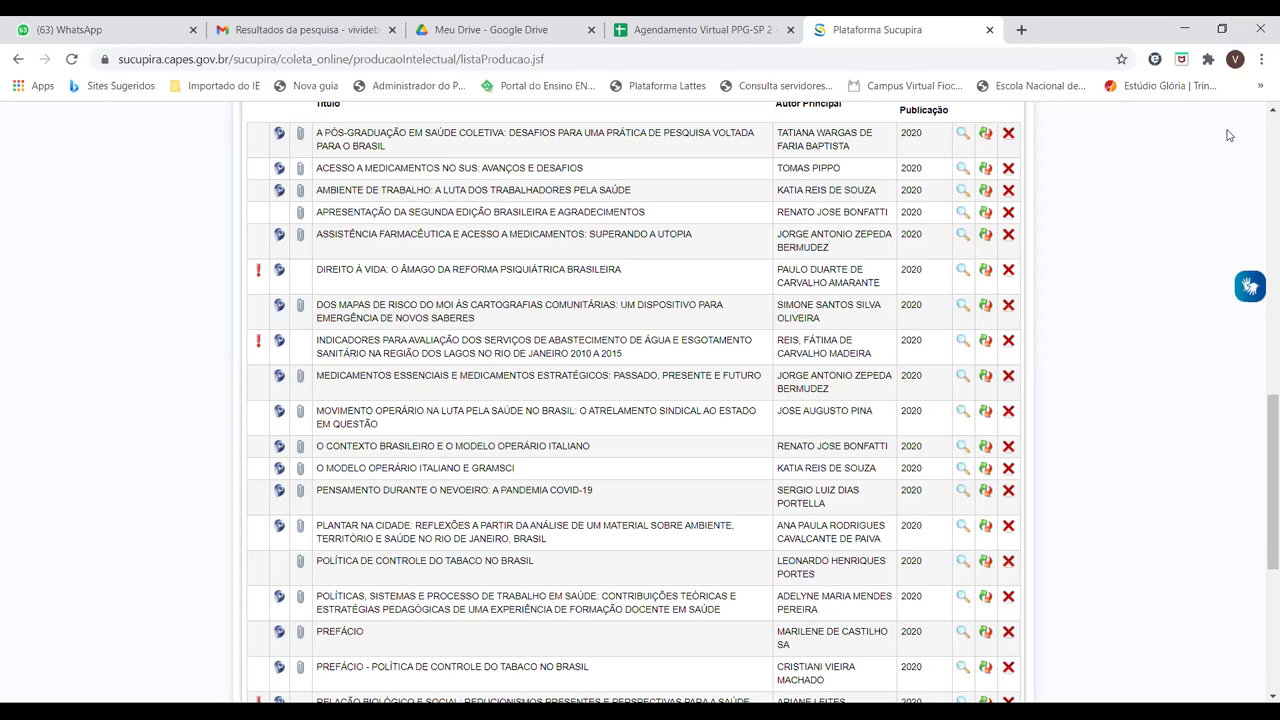
# Compare the result legend with the marks and the view, edit and remove actions available for the listed books.
pyautogui.moveTo(1259, 418); pyautogui.dragTo(1259, 372)
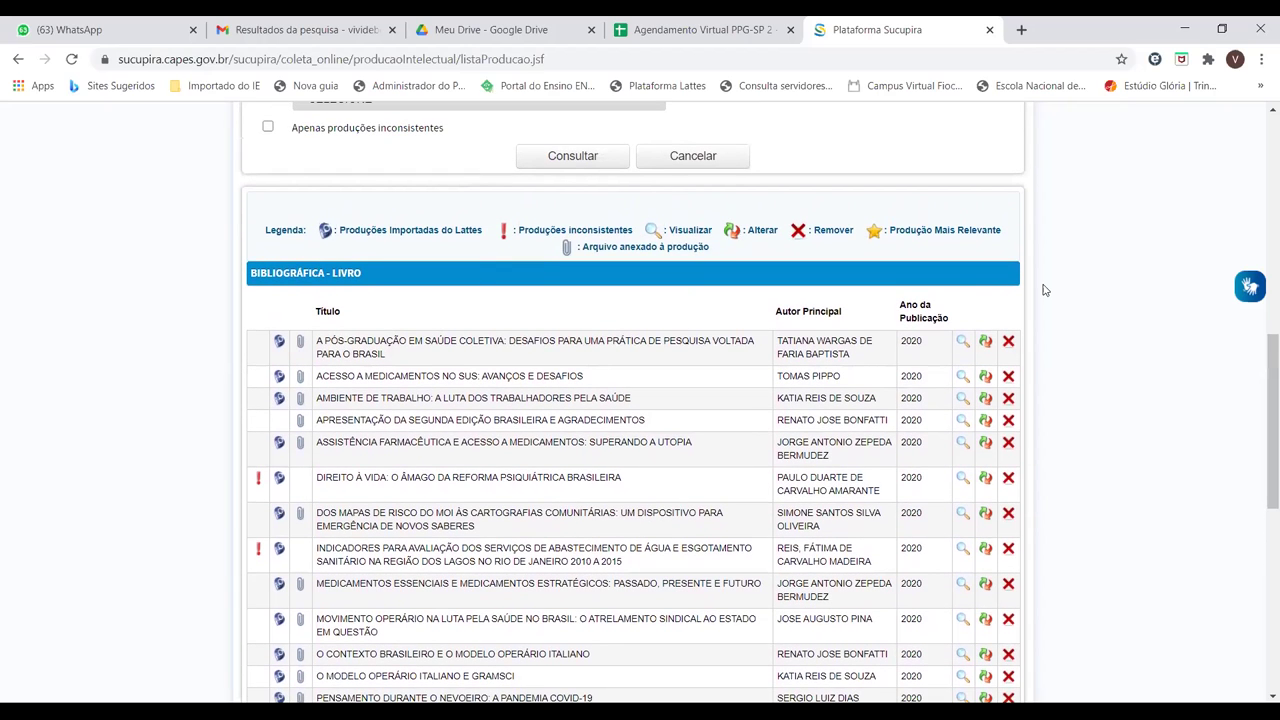
pyautogui.scroll(-2, 1260, 380)
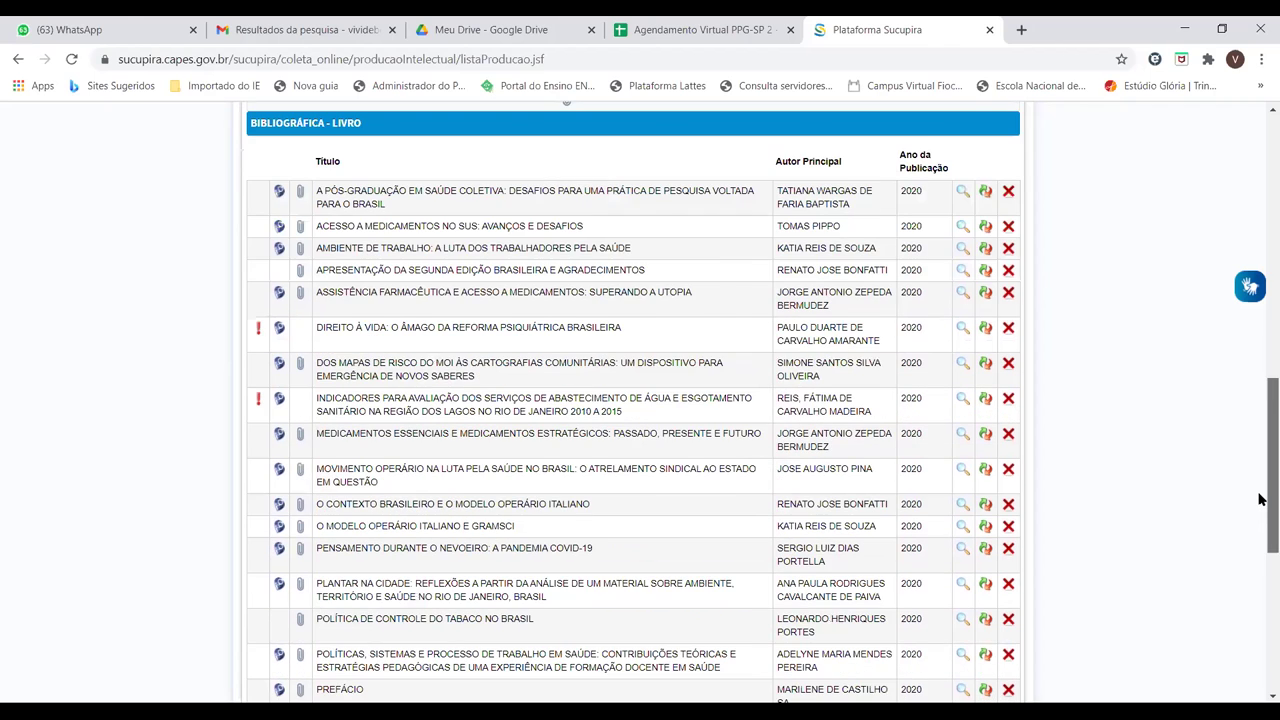
pyautogui.scroll(-4, 1260, 498)
pyautogui.scroll(2, 1260, 420)
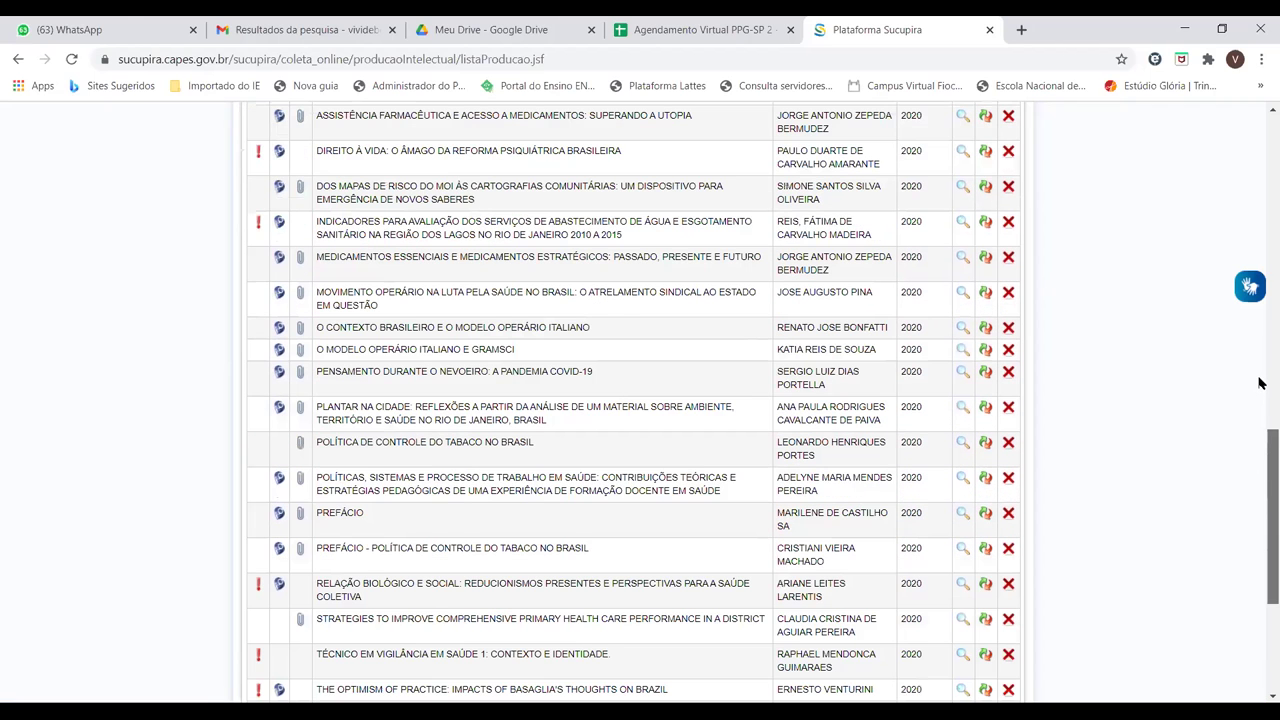
pyautogui.scroll(3, 1260, 363)
pyautogui.scroll(1, 1260, 340)
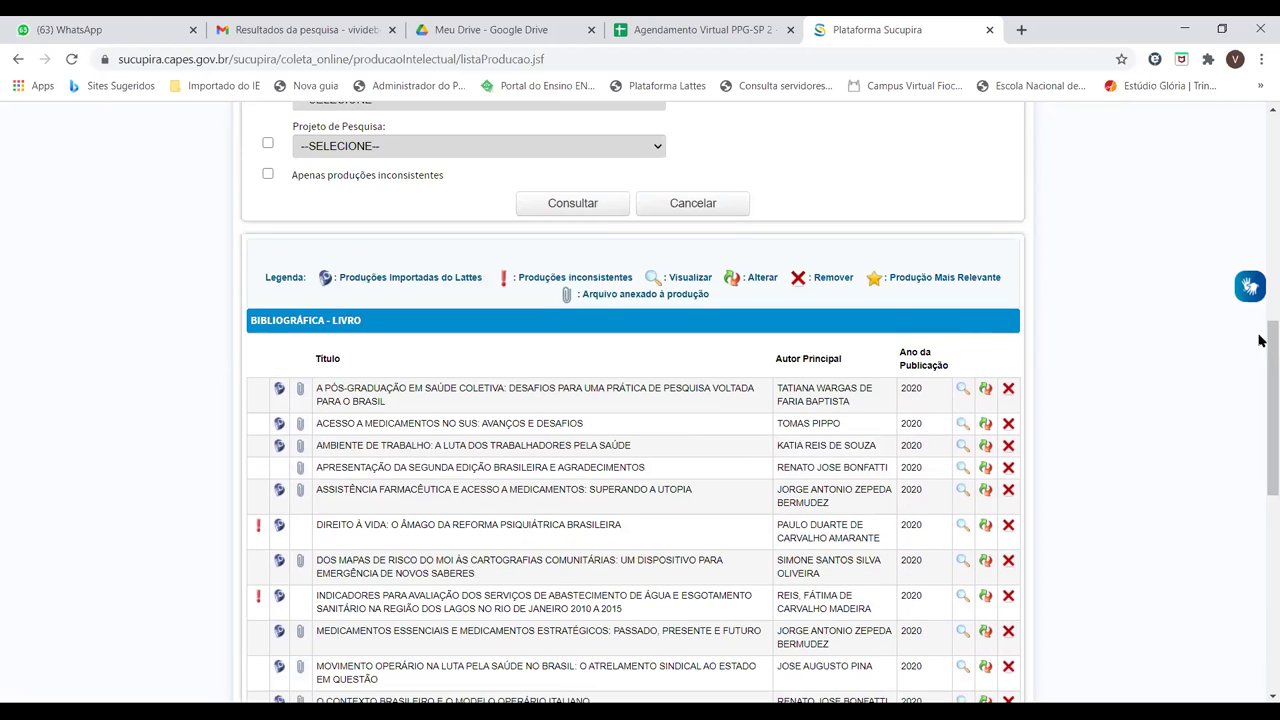
pyautogui.scroll(-1, 1260, 345)
pyautogui.scroll(-2, 1260, 354)
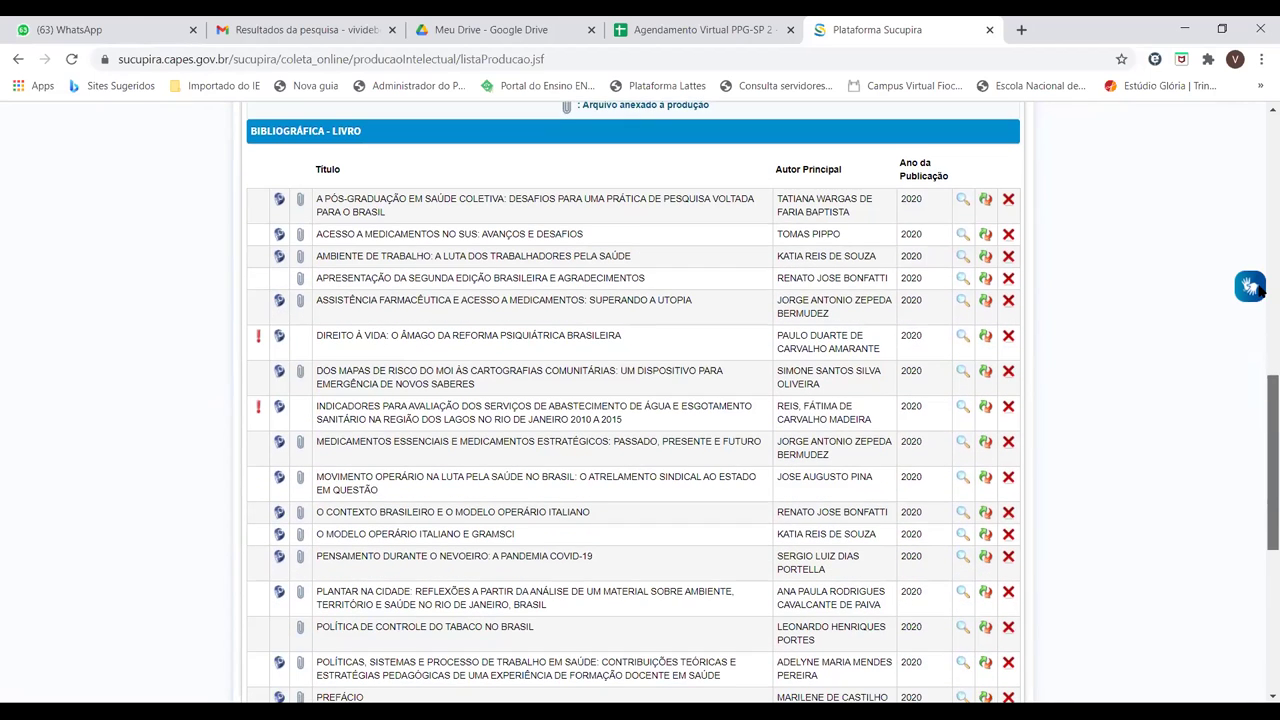
pyautogui.scroll(4, 1262, 286)
pyautogui.scroll(-1, 1262, 288)
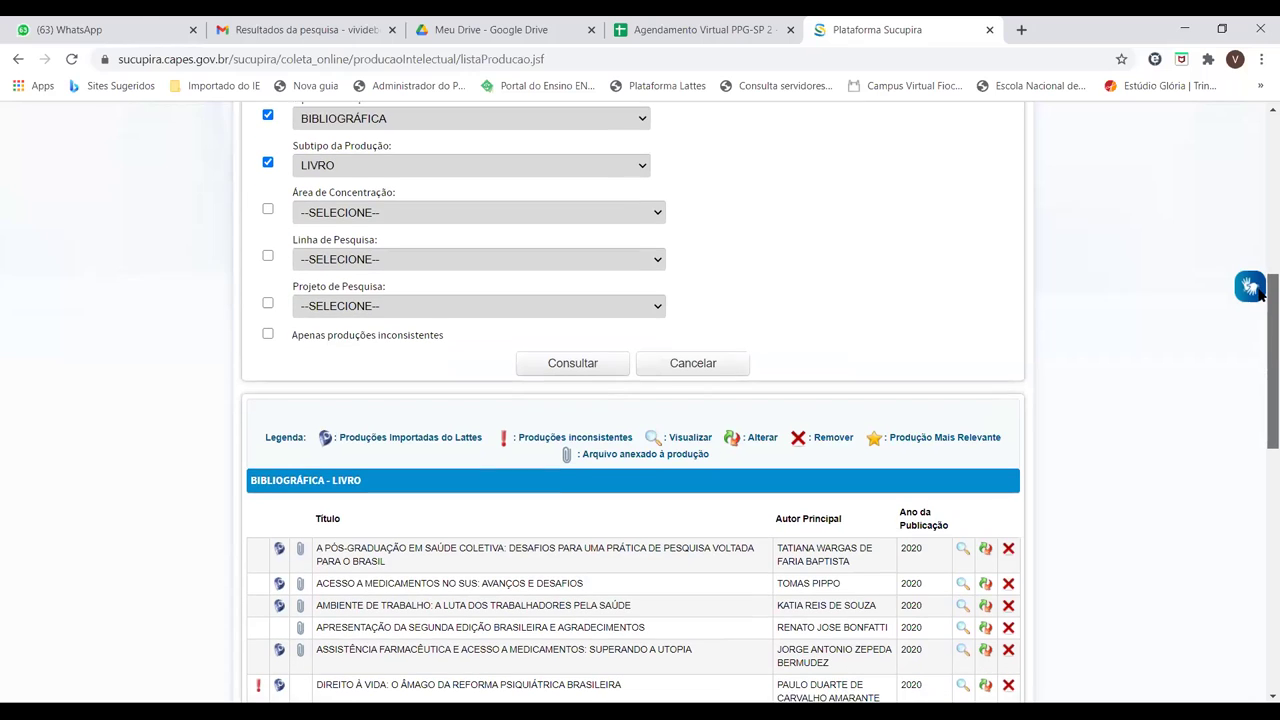
pyautogui.scroll(-3, 1260, 300)
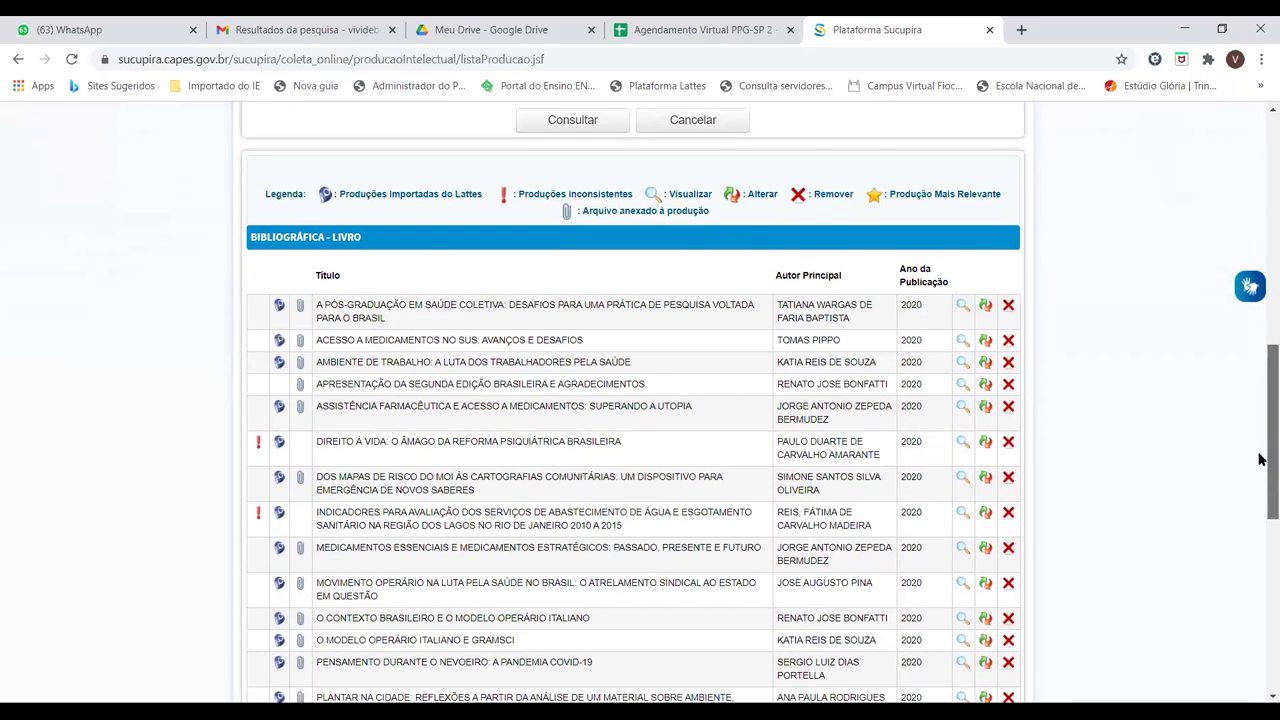
pyautogui.scroll(-3, 1262, 450)
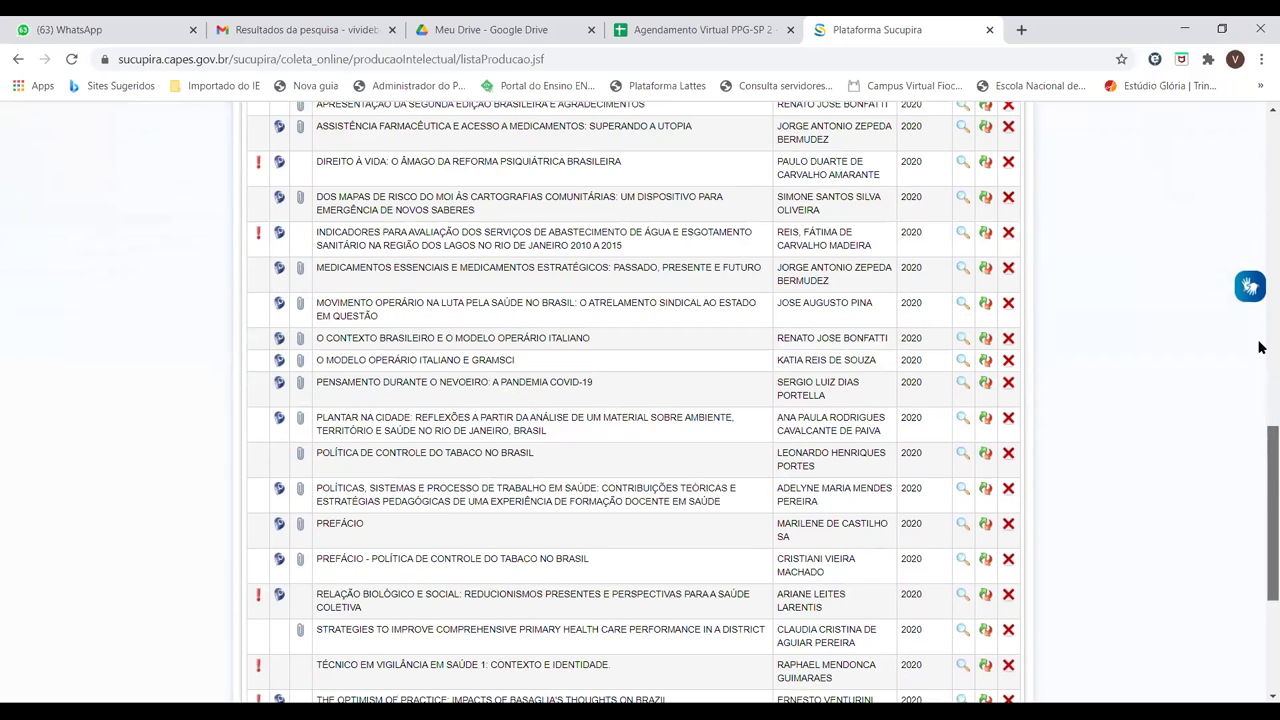
pyautogui.scroll(3, 1262, 348)
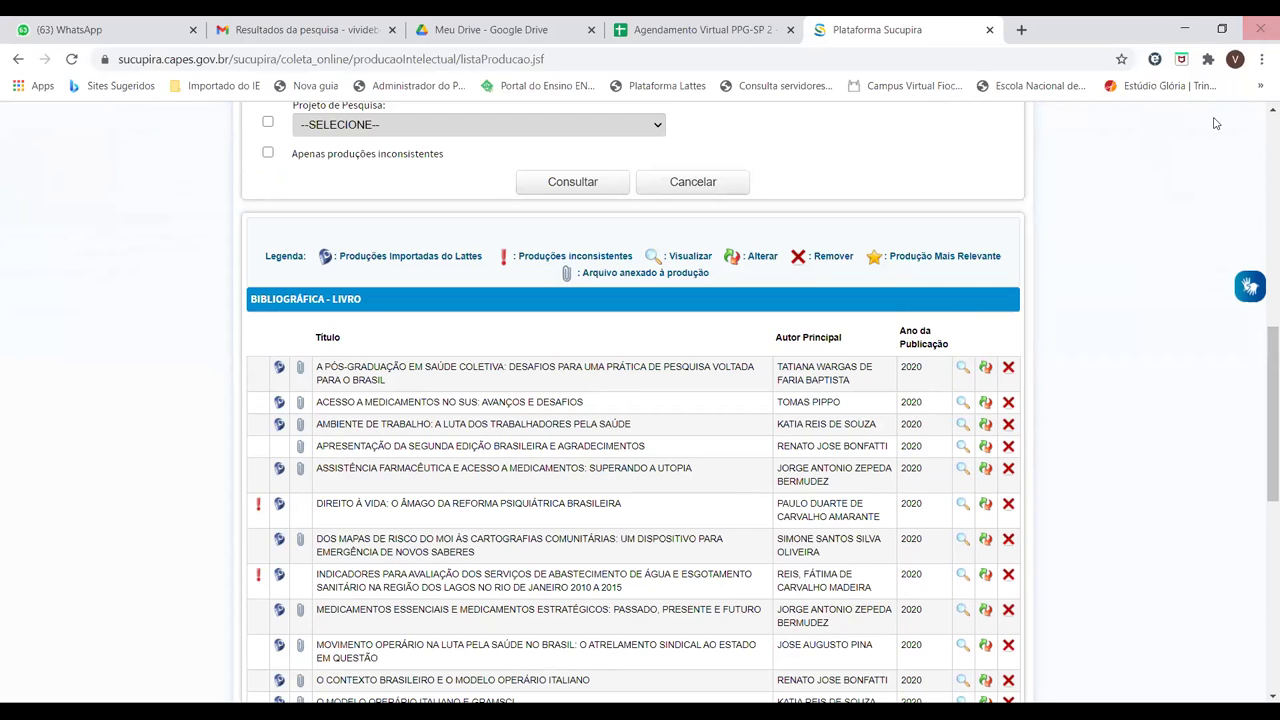
# Open the book "A Pós-Graduação em Saúde Coletiva" for editing and look up author suggestions by a first name in Nome do Autor.
pyautogui.click(985, 368)
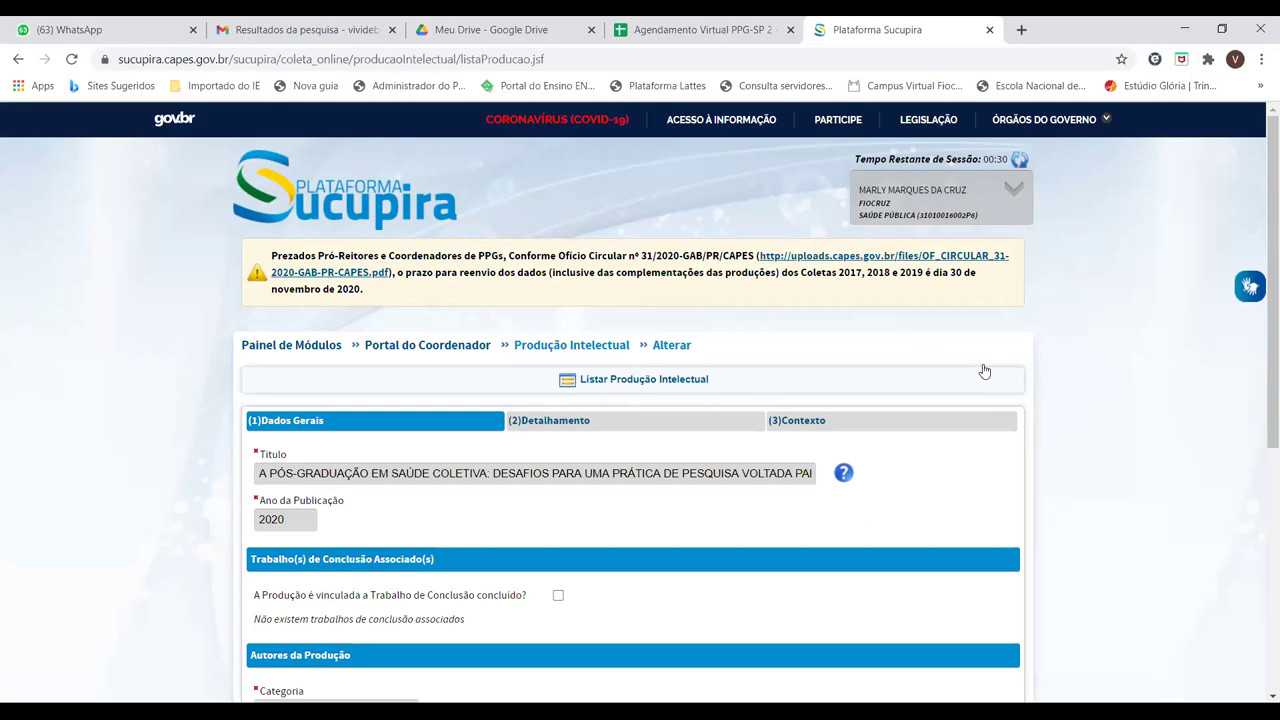
pyautogui.moveTo(1262, 210); pyautogui.dragTo(1258, 373)
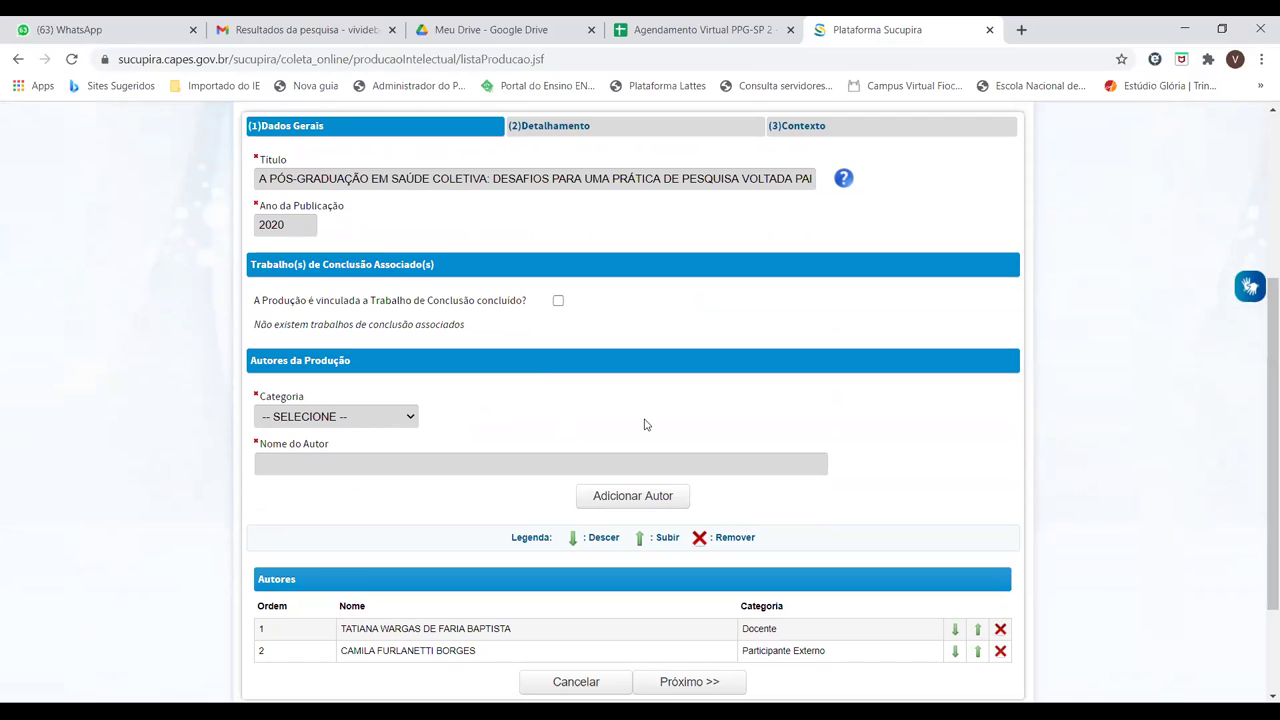
pyautogui.click(388, 458)
pyautogui.write('ANA')
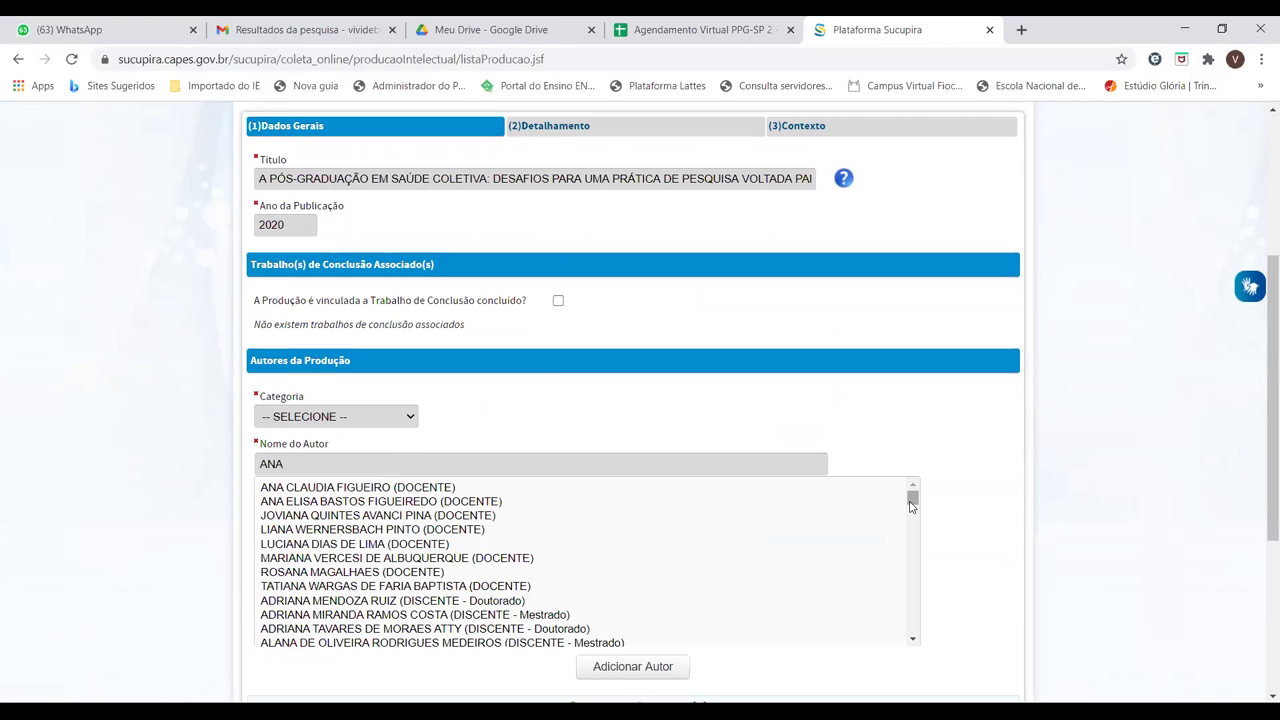
pyautogui.moveTo(912, 506); pyautogui.dragTo(912, 495)
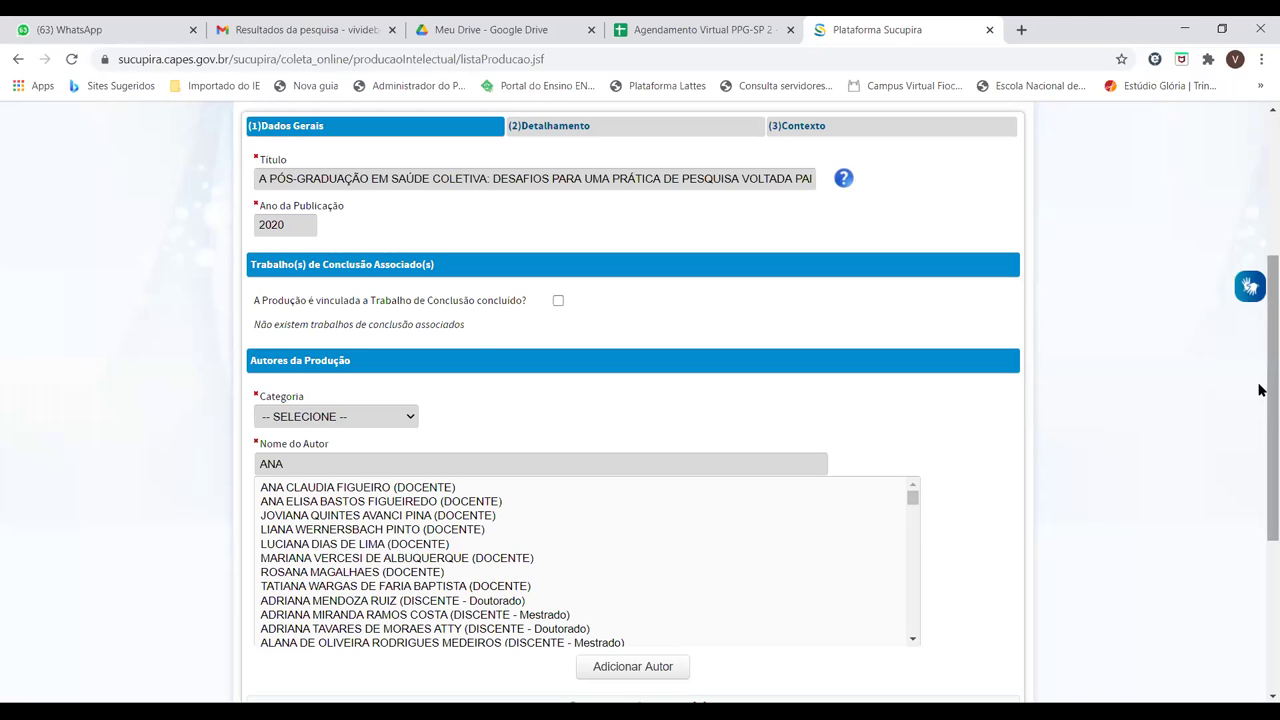
pyautogui.scroll(-3, 1259, 390)
pyautogui.scroll(-1, 1258, 545)
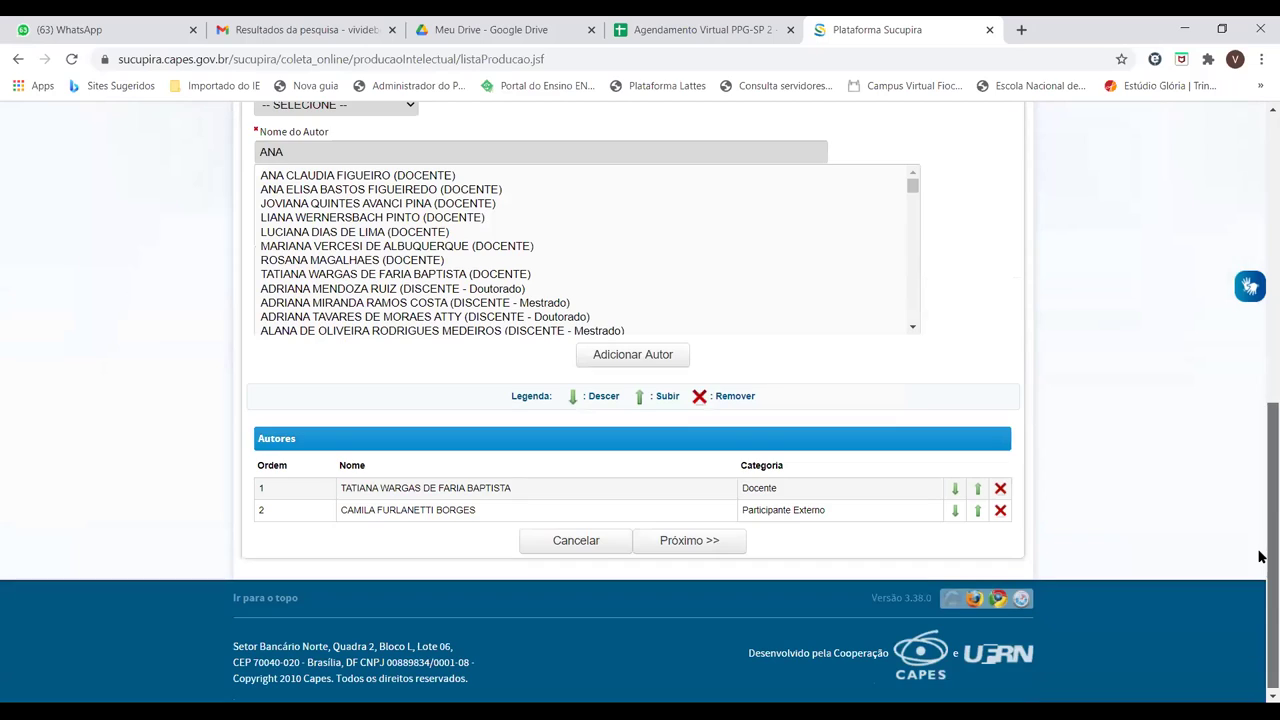
# Advance to the book's Detalhamento section and review its title, ISBN, first edition year, page count, print run and reissue fields.
pyautogui.click(675, 545)
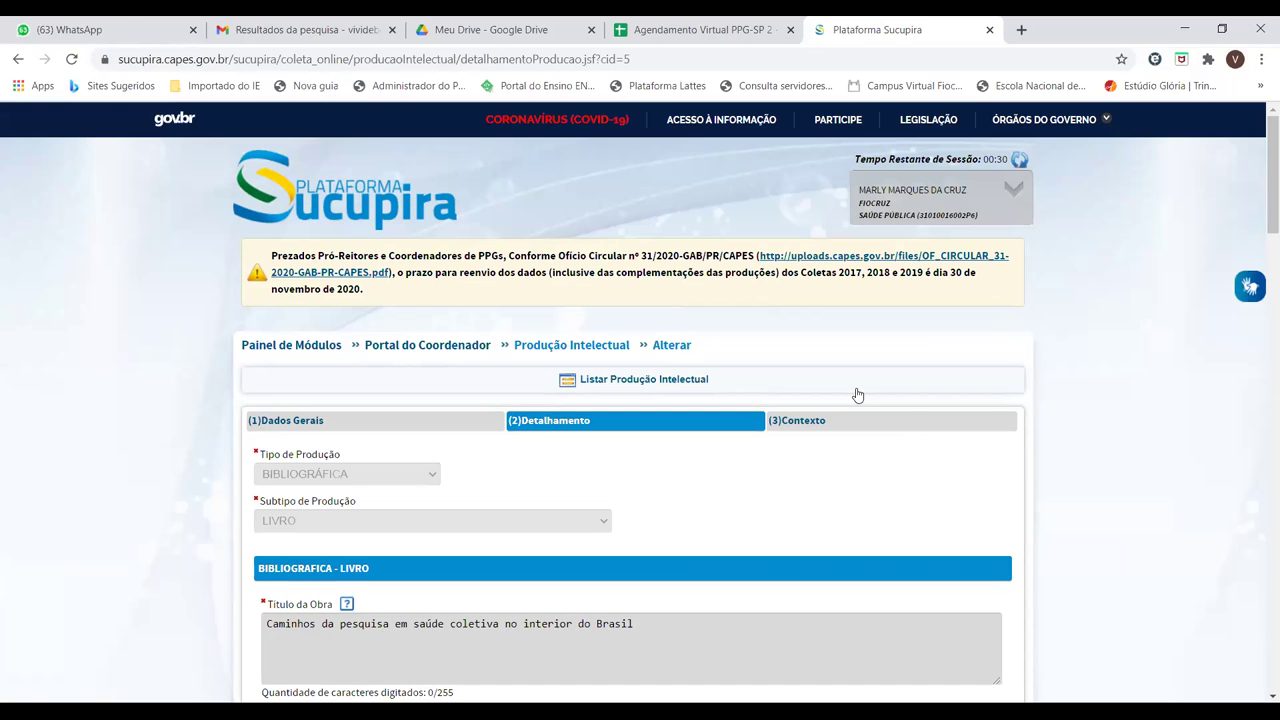
pyautogui.scroll(-4, 1258, 250)
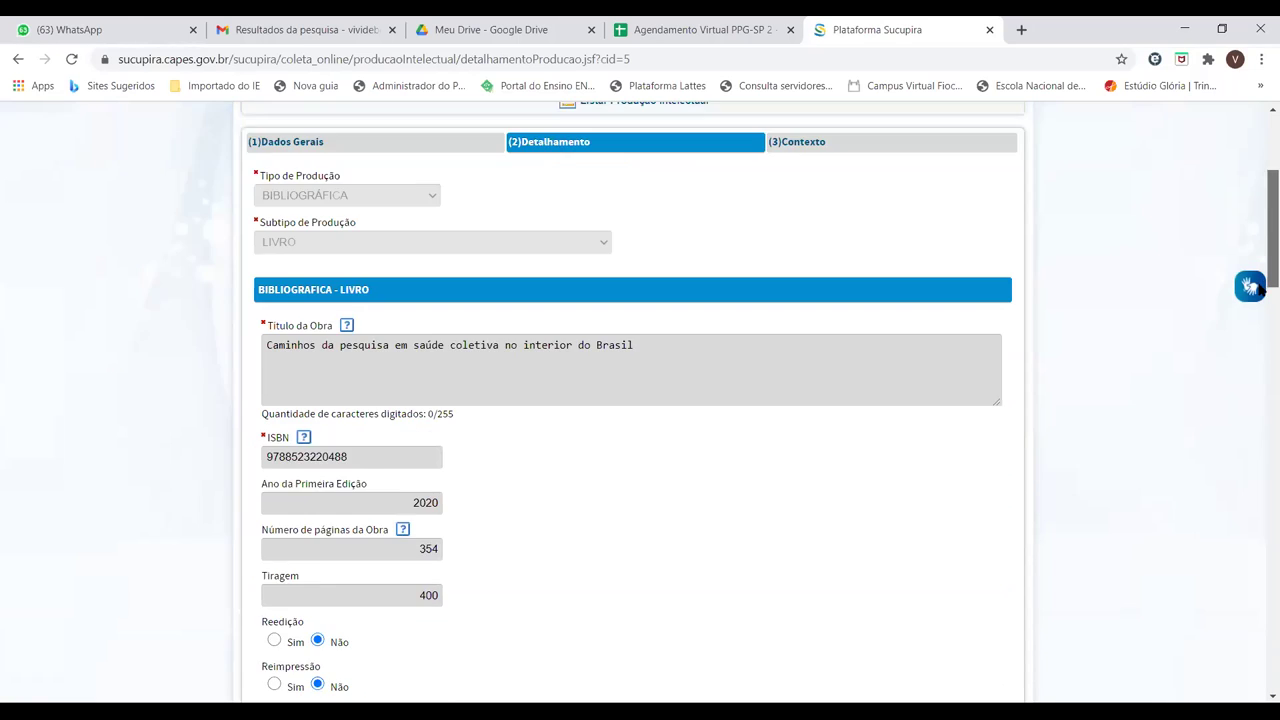
pyautogui.scroll(1, 1260, 290)
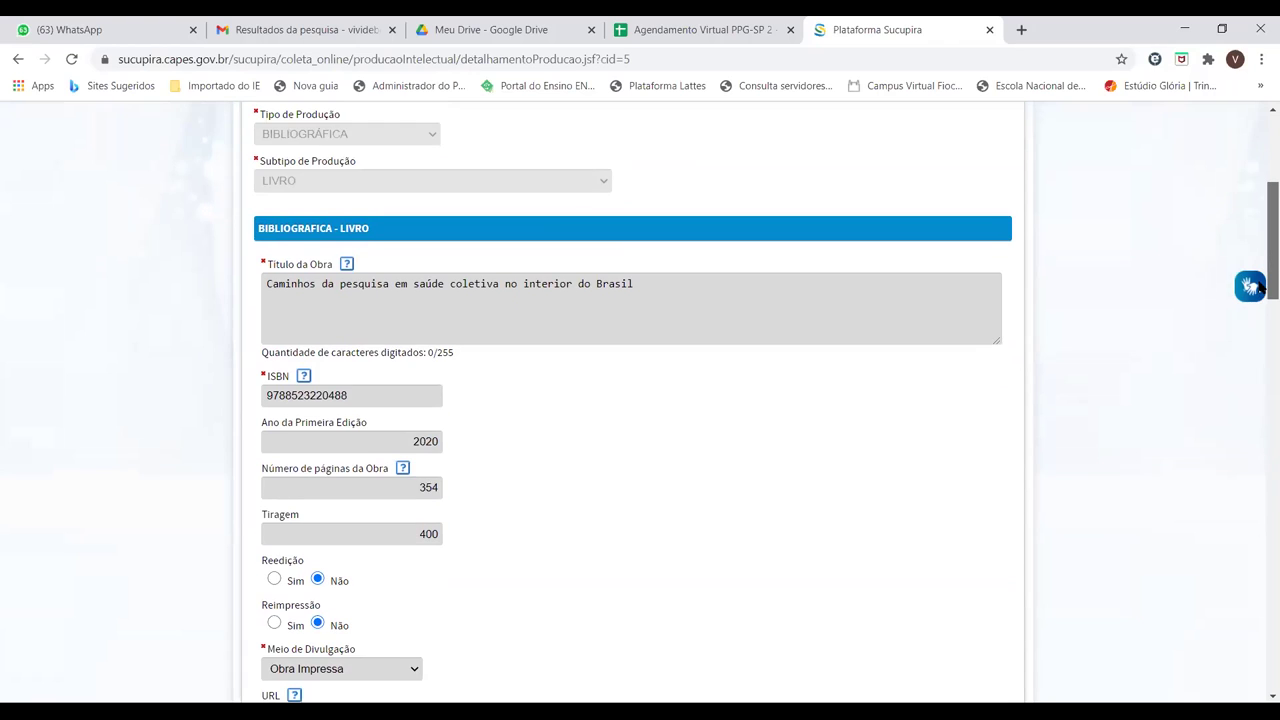
pyautogui.scroll(-1, 1260, 288)
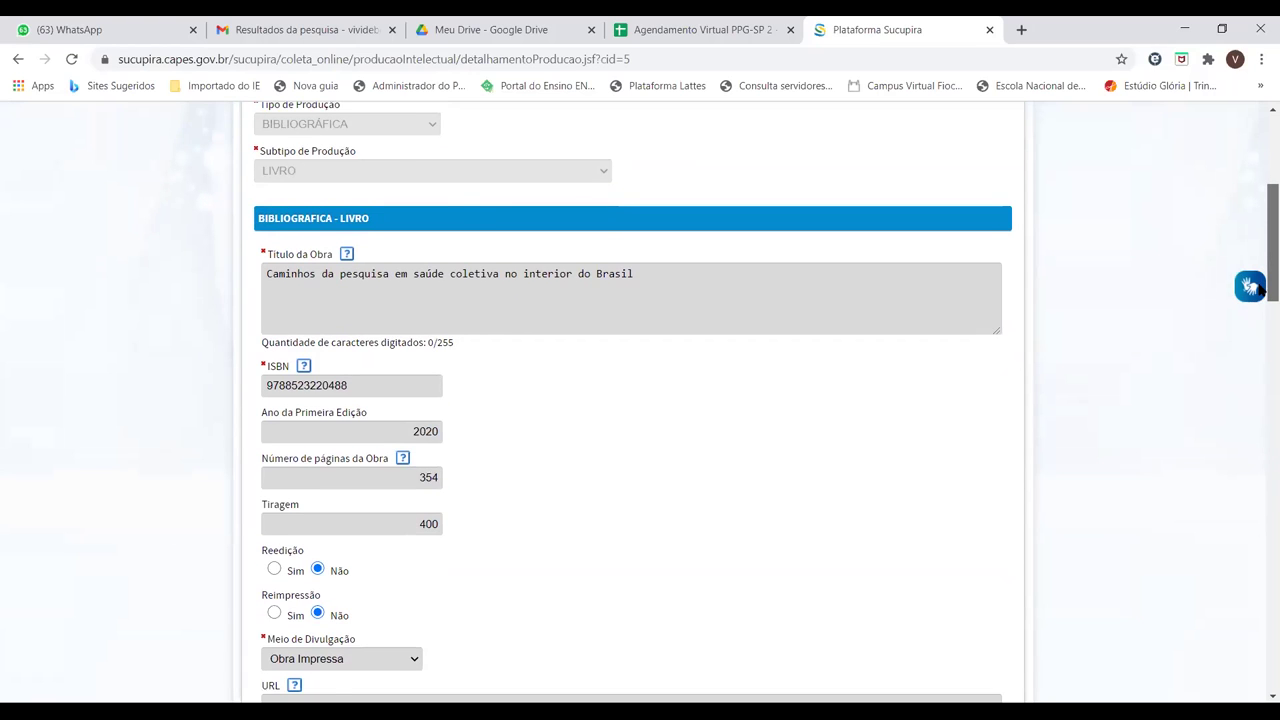
pyautogui.scroll(-2, 1261, 305)
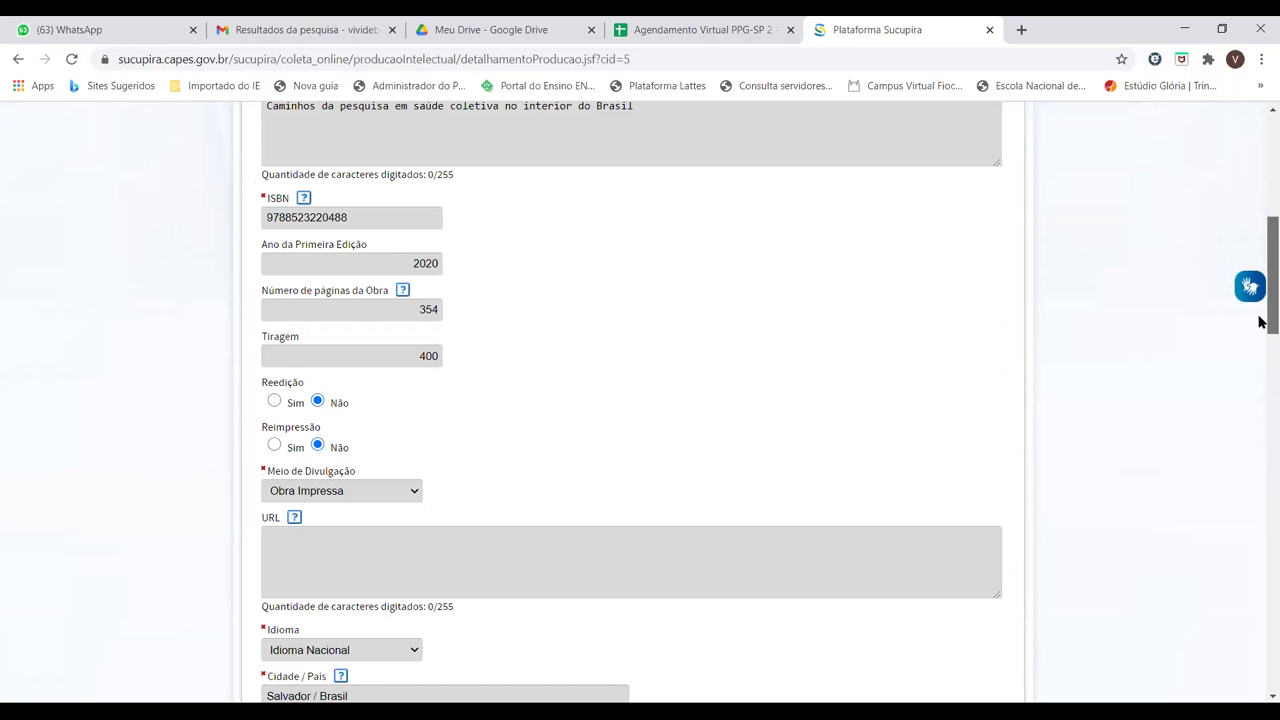
pyautogui.scroll(1, 1260, 320)
pyautogui.scroll(-1, 1260, 328)
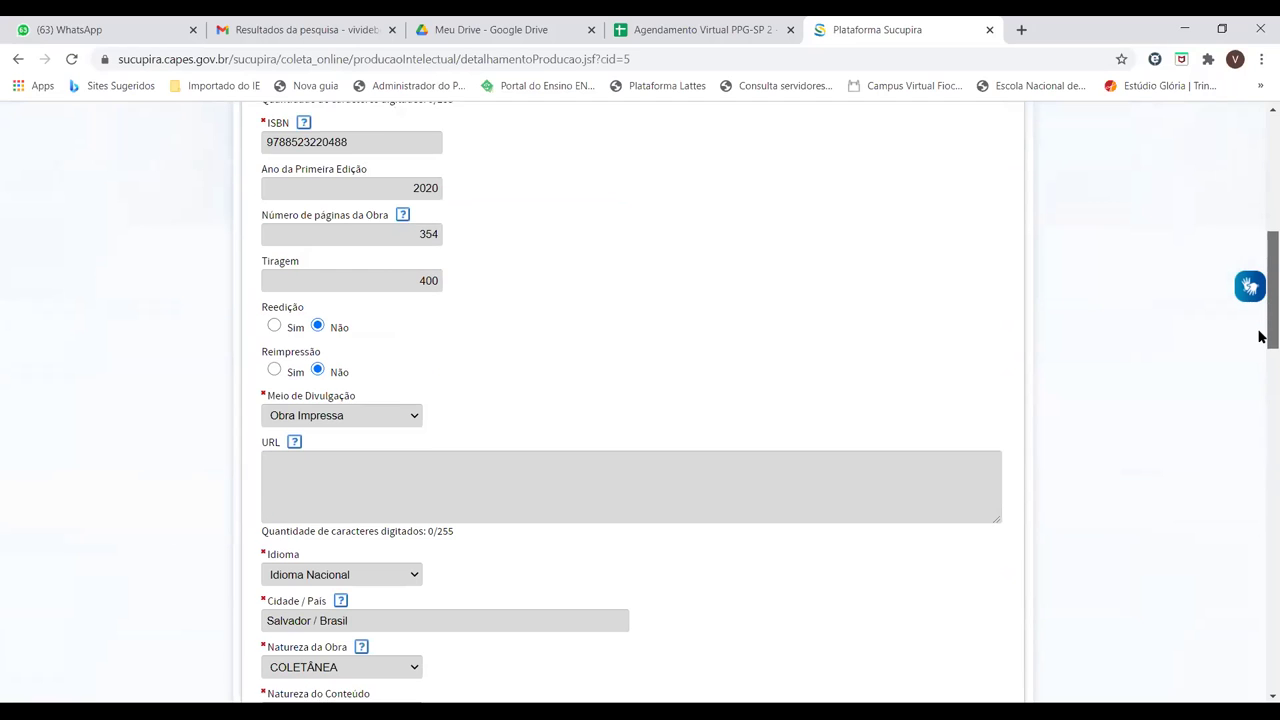
# Review the book's content, publisher, financing, editorial board, peer review, award and reference-work indication fields.
pyautogui.moveTo(1260, 336); pyautogui.dragTo(1260, 404)
pyautogui.scroll(-3, 1260, 404)
pyautogui.moveTo(1260, 404); pyautogui.dragTo(1260, 452)
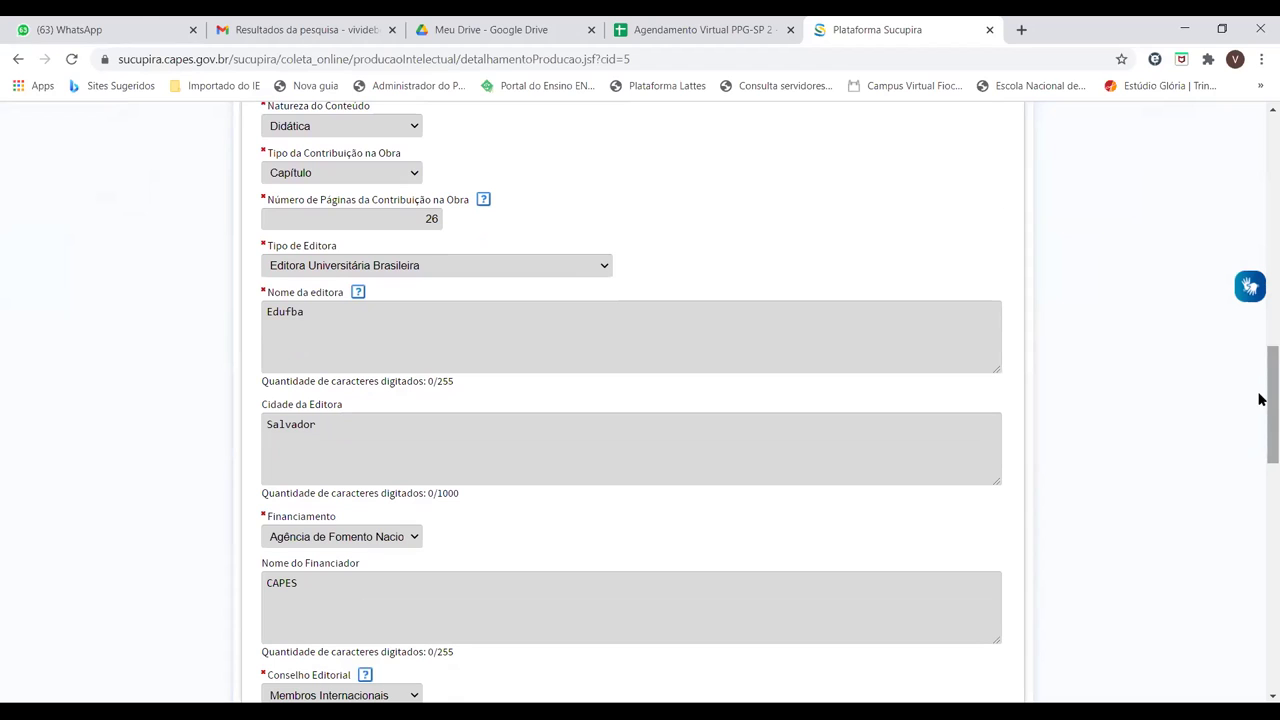
pyautogui.moveTo(1259, 397); pyautogui.dragTo(1260, 521)
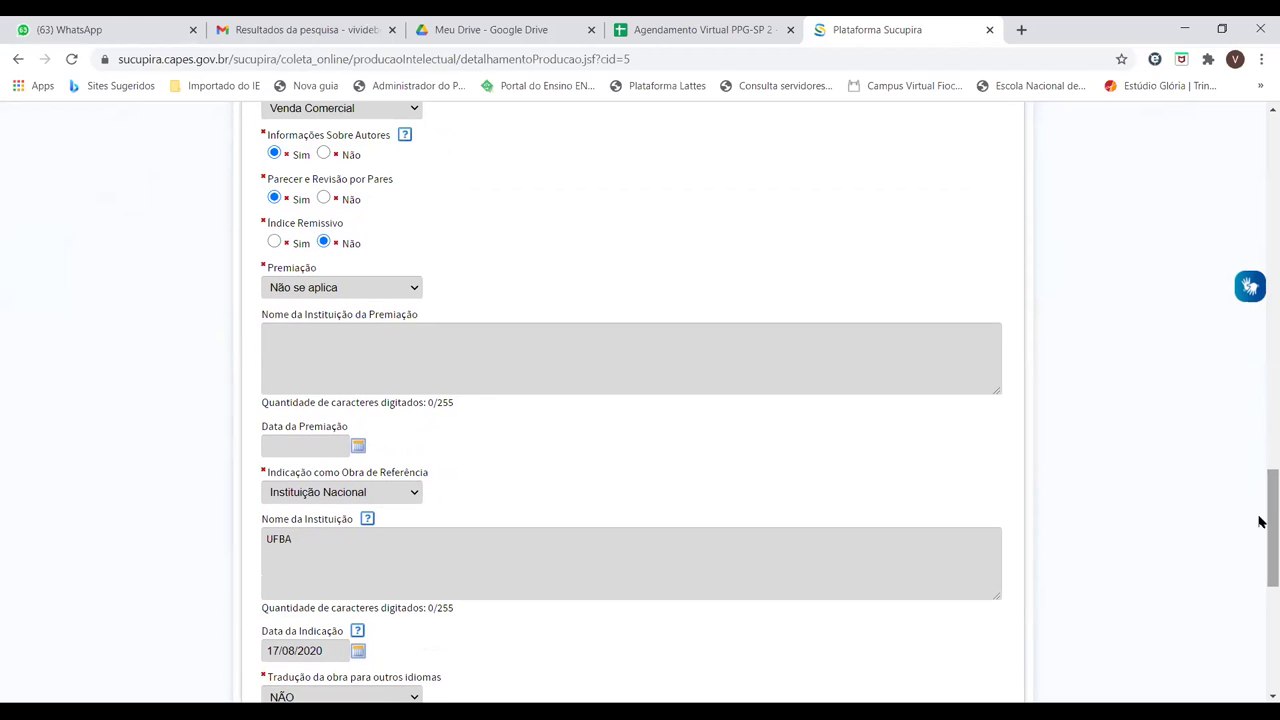
# Return to the contribution fields and list the options available for Tipo da Contribuição na Obra.
pyautogui.moveTo(1259, 521); pyautogui.dragTo(1259, 427)
pyautogui.scroll(2, 1260, 424)
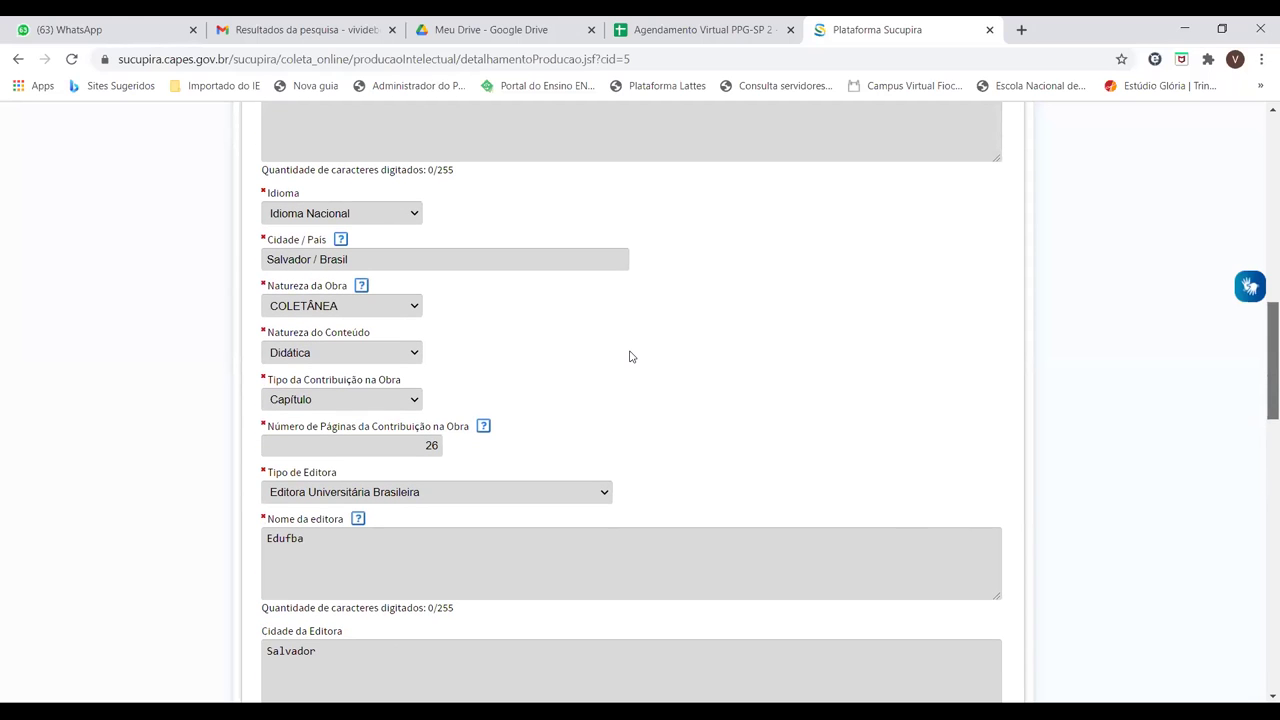
pyautogui.click(413, 405)
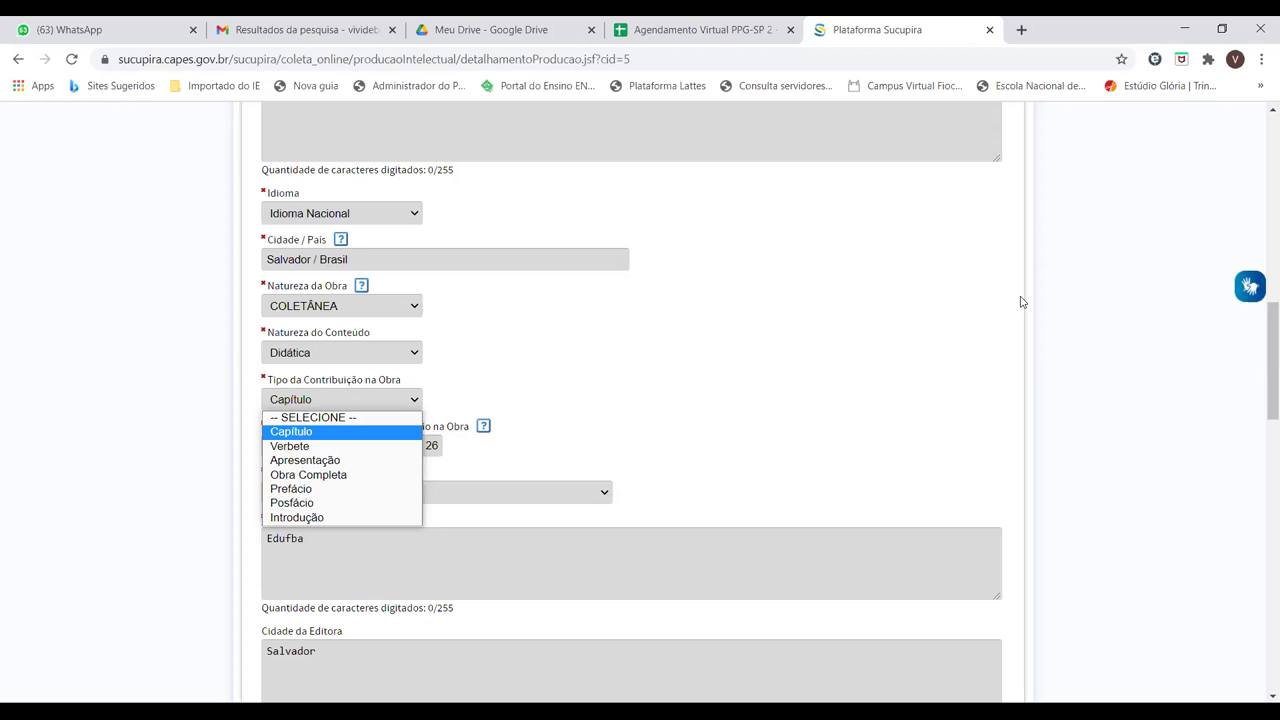
# Check the options for Leitor preferencial and Origem da obra, then examine the Observação and Arquivo fields.
pyautogui.moveTo(1262, 328); pyautogui.dragTo(1259, 570)
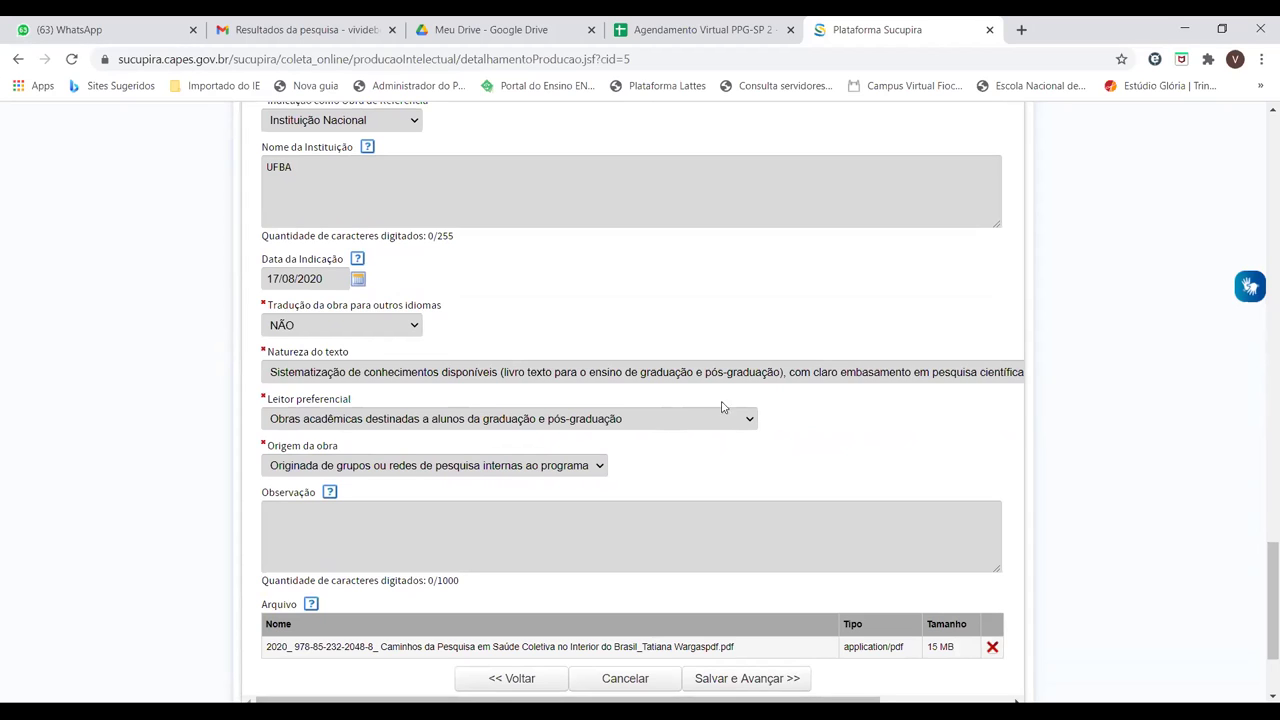
pyautogui.click(750, 422)
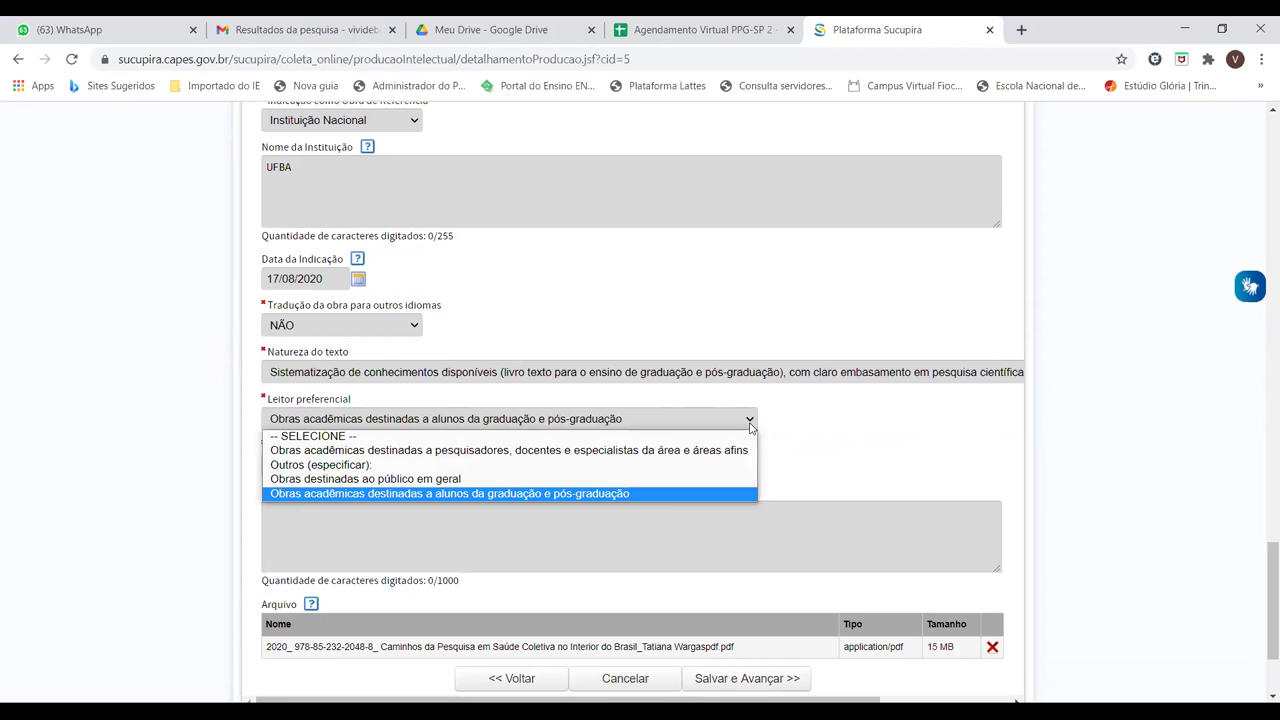
pyautogui.click(750, 424)
pyautogui.click(585, 466)
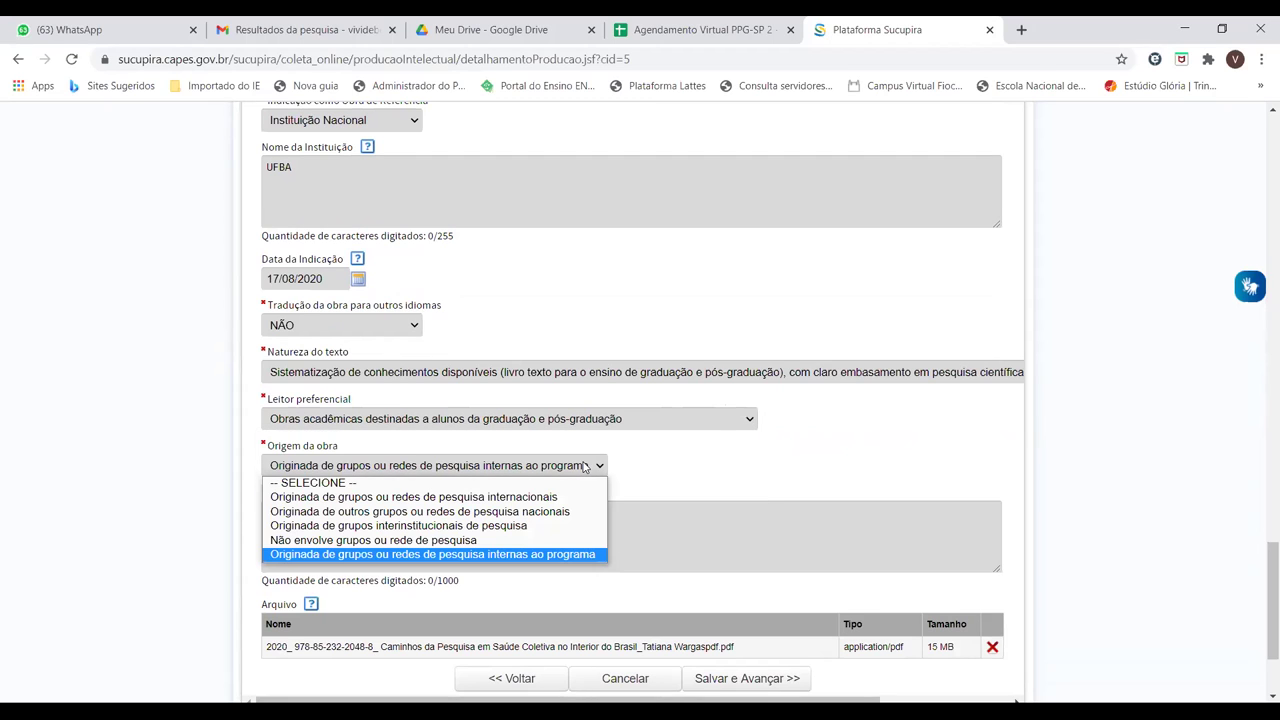
pyautogui.click(585, 466)
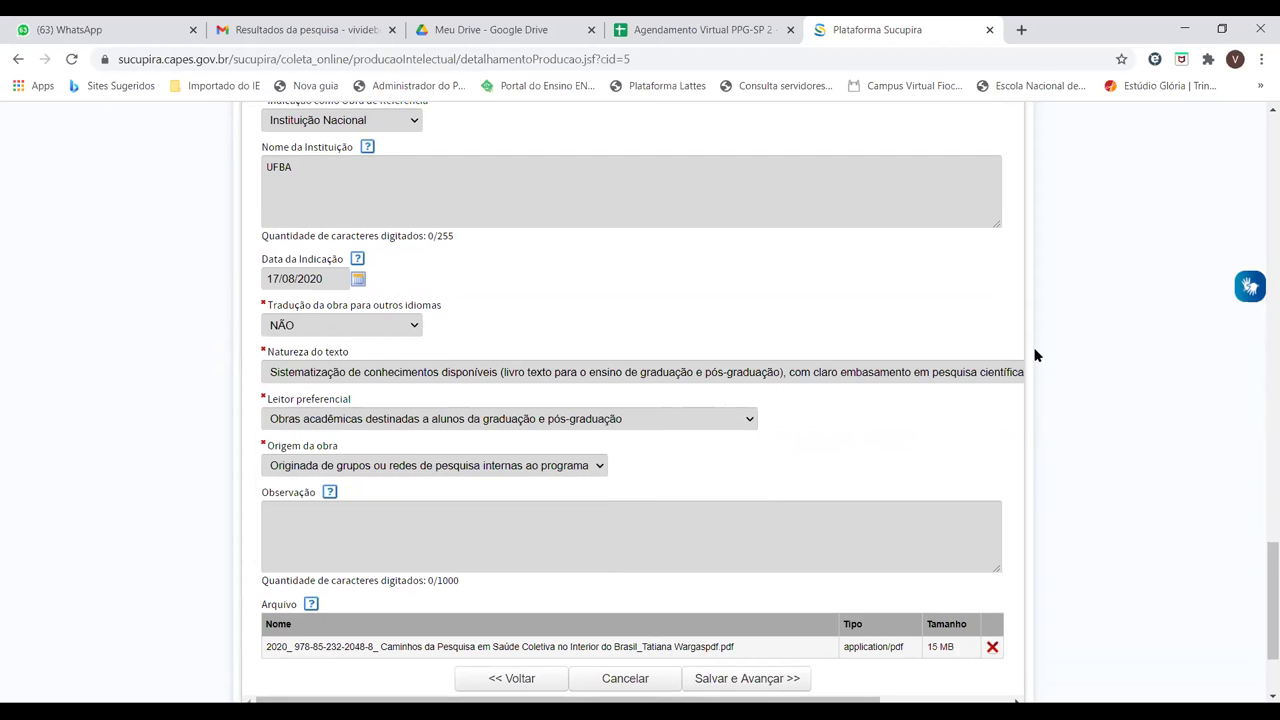
pyautogui.moveTo(1266, 557); pyautogui.dragTo(1260, 580)
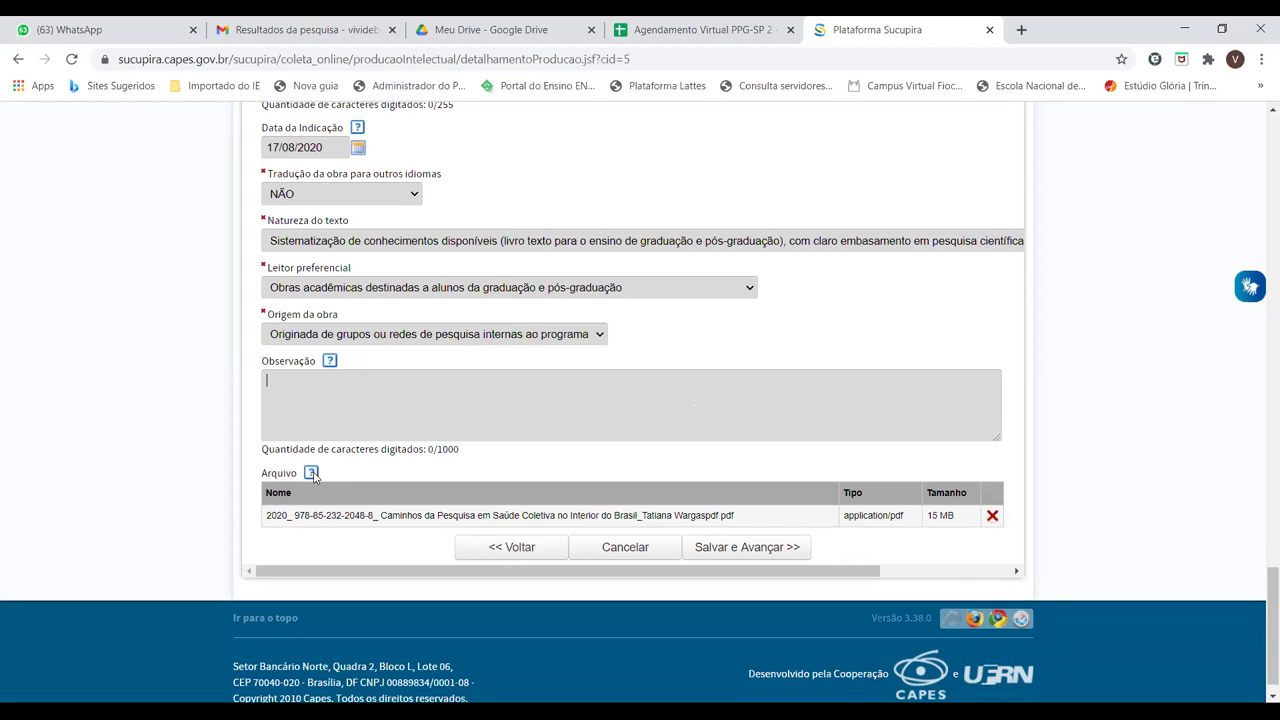
pyautogui.moveTo(313, 476)
# Leave the book record without saving and go back to the list of 2020 book productions.
pyautogui.moveTo(1264, 592); pyautogui.dragTo(1260, 160)
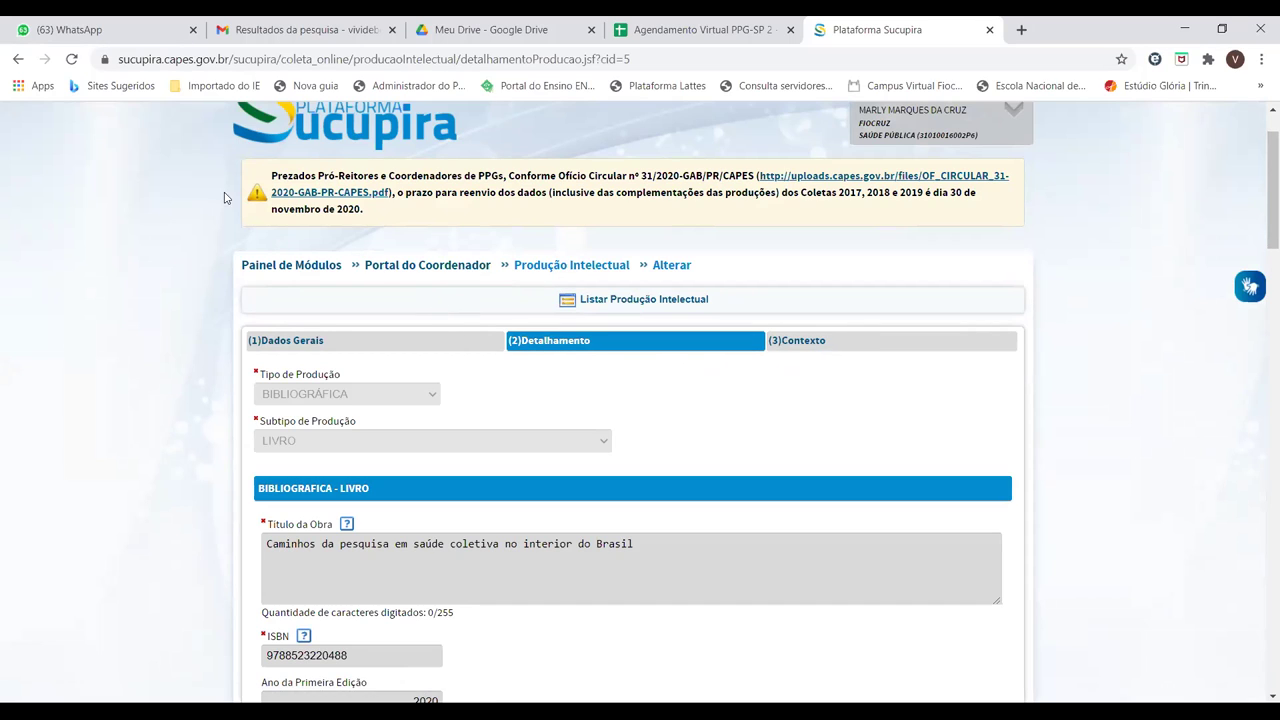
pyautogui.click(14, 61)
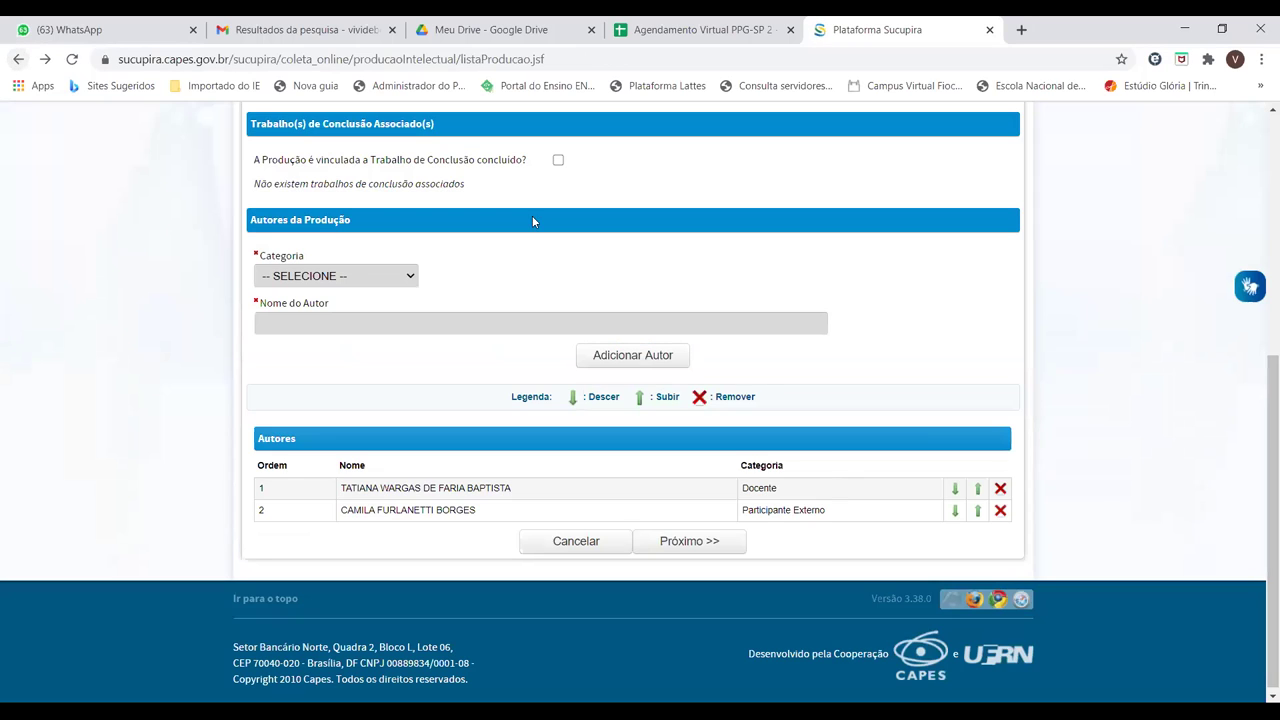
pyautogui.click(19, 61)
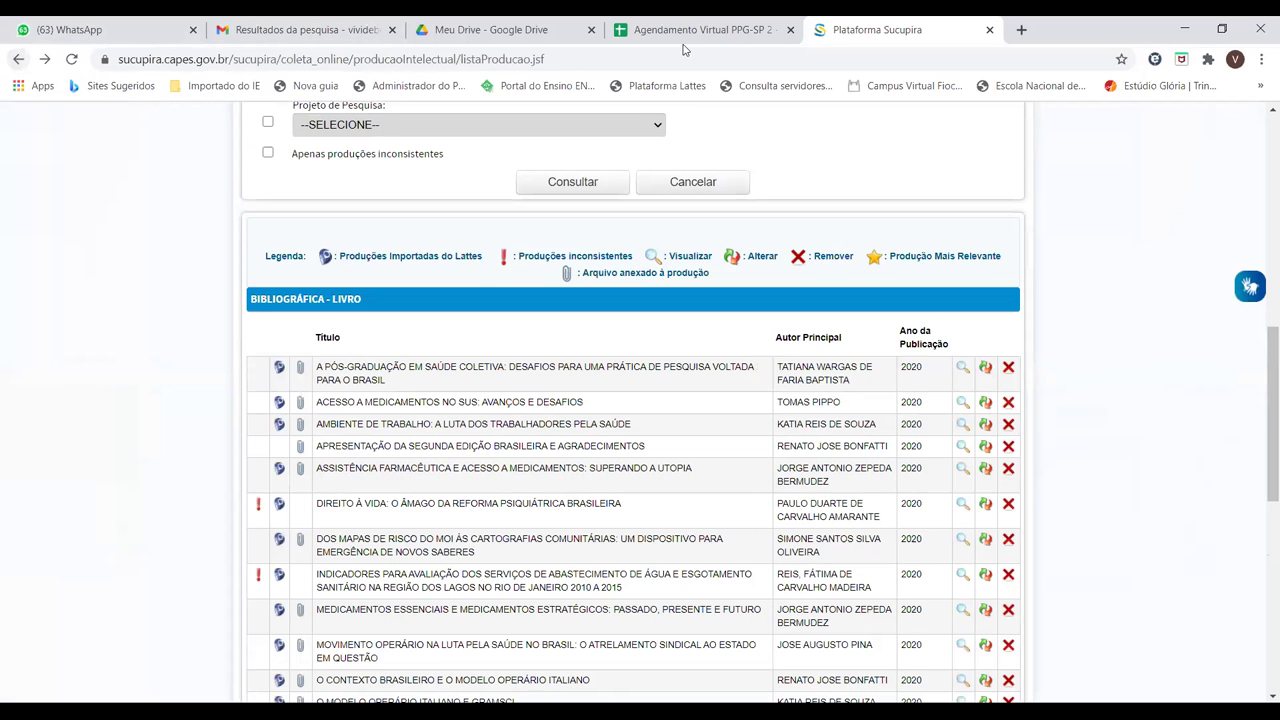
# Query the 2020 intellectual productions of type TÉCNICA without any subtype filter.
pyautogui.moveTo(1262, 430); pyautogui.dragTo(1261, 291)
pyautogui.click(493, 416)
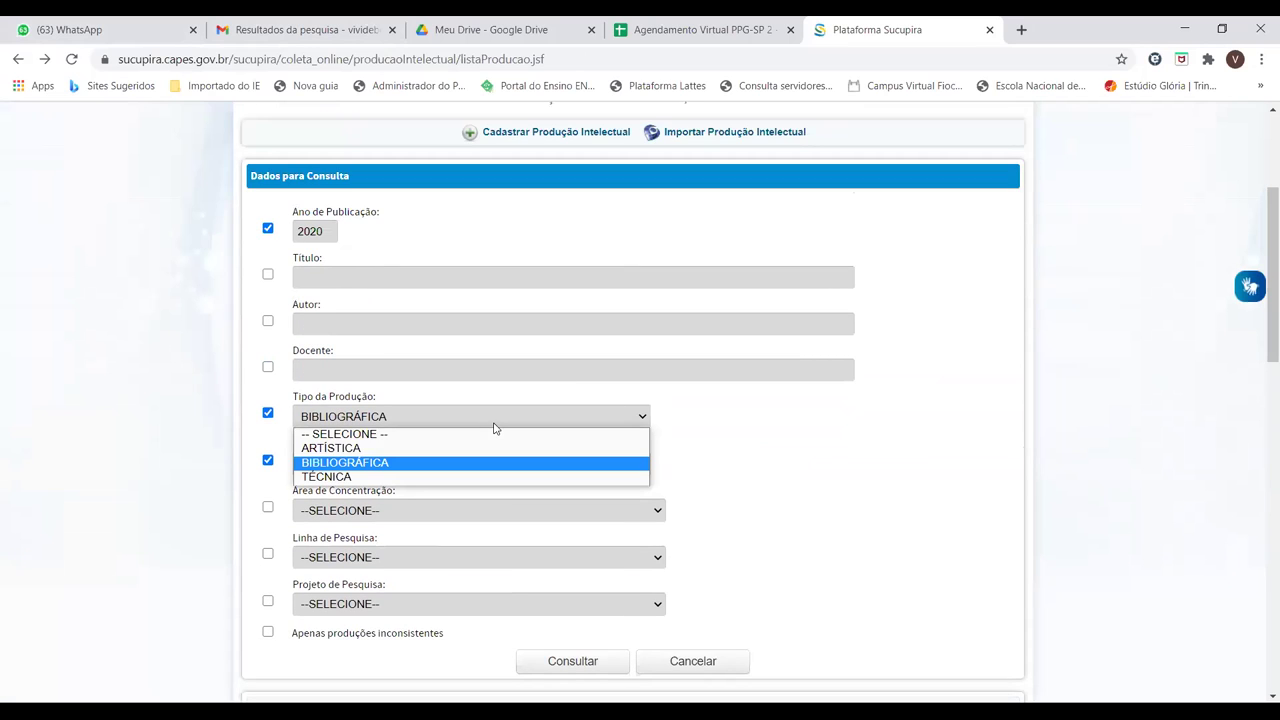
pyautogui.click(483, 476)
pyautogui.click(268, 460)
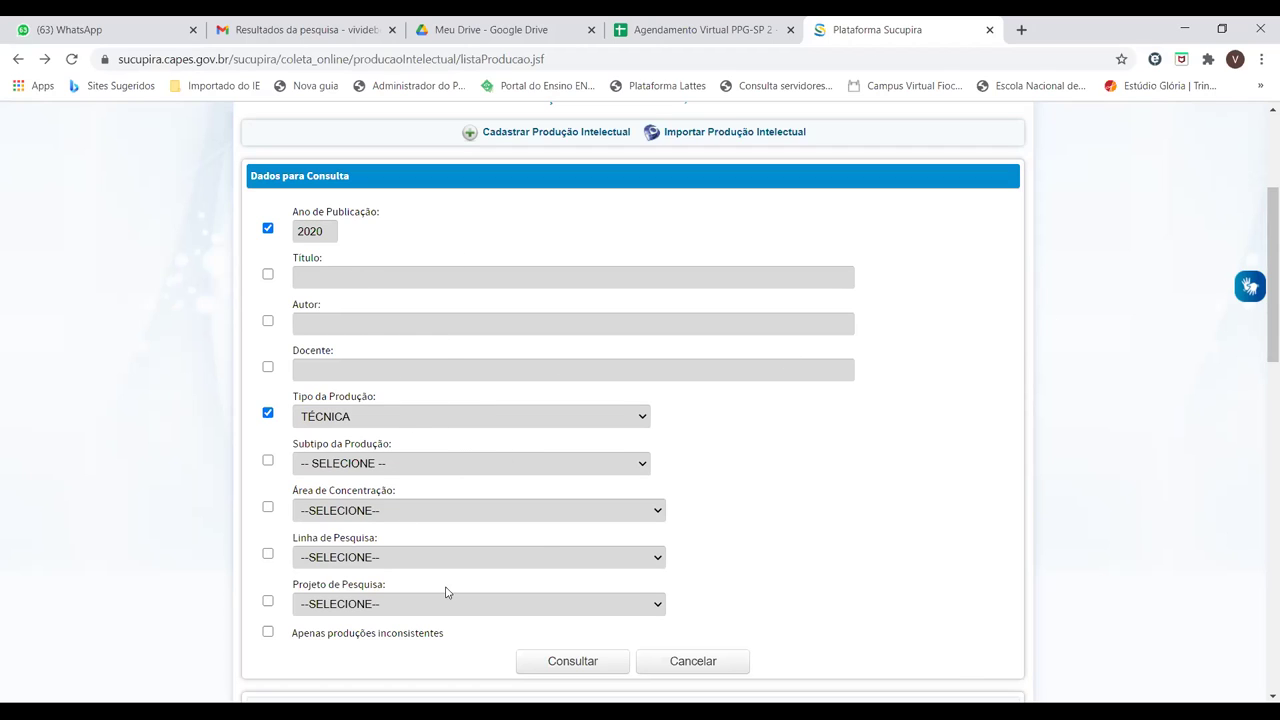
pyautogui.click(554, 651)
pyautogui.moveTo(1260, 343); pyautogui.dragTo(1260, 443)
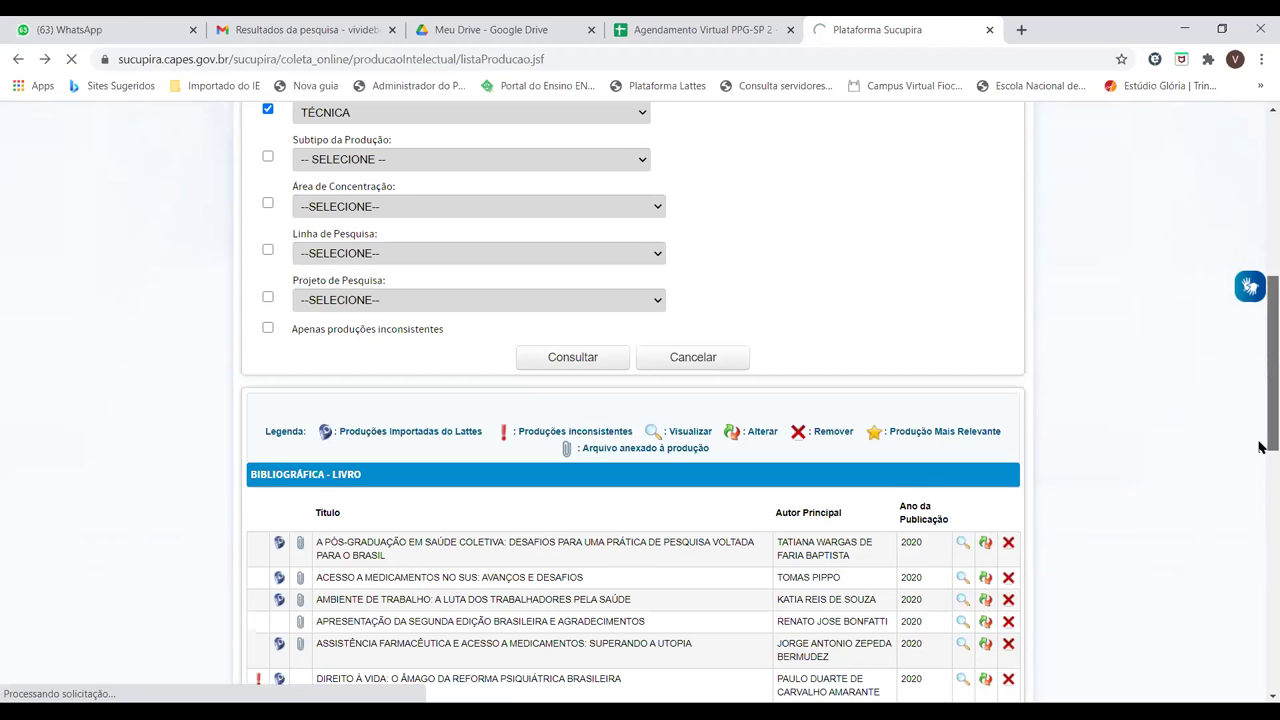
pyautogui.scroll(-1, 1260, 447)
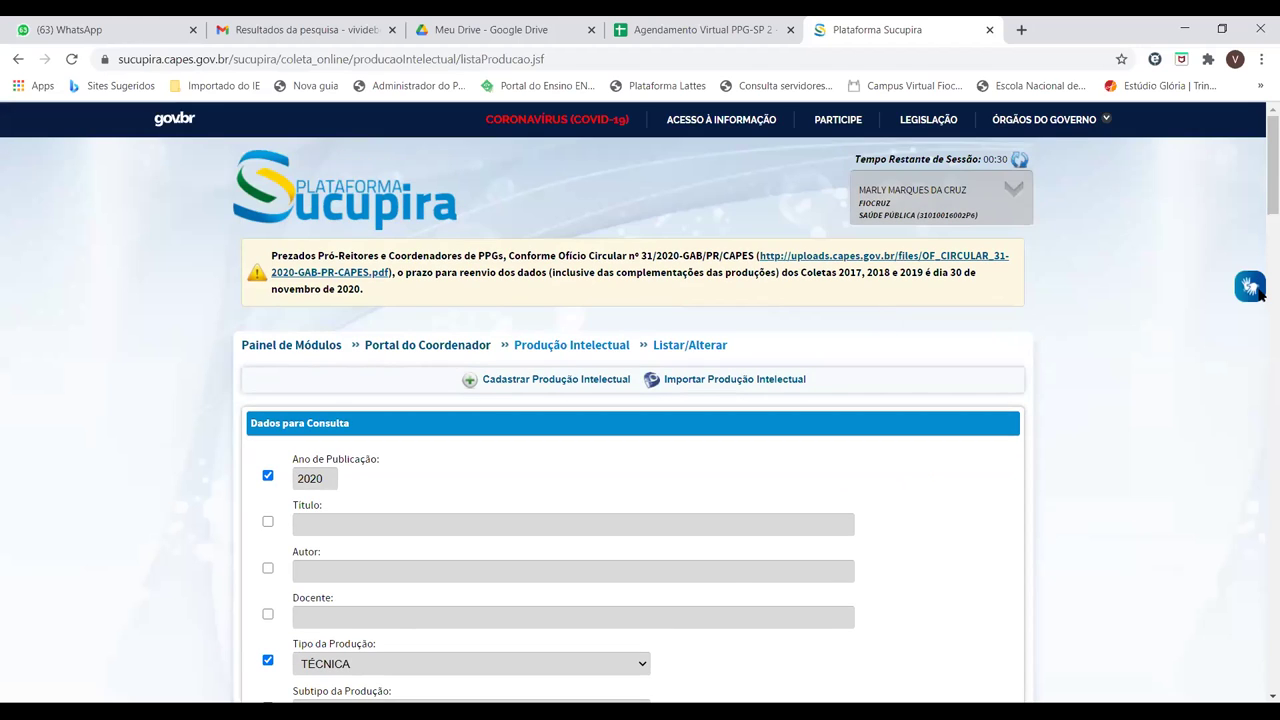
# Open the Apresentação de Trabalho entry "COVID-19, Catástrofe Sanitária e Psicossocial" for editing and advance to its Detalhamento section.
pyautogui.scroll(-10, 1260, 360)
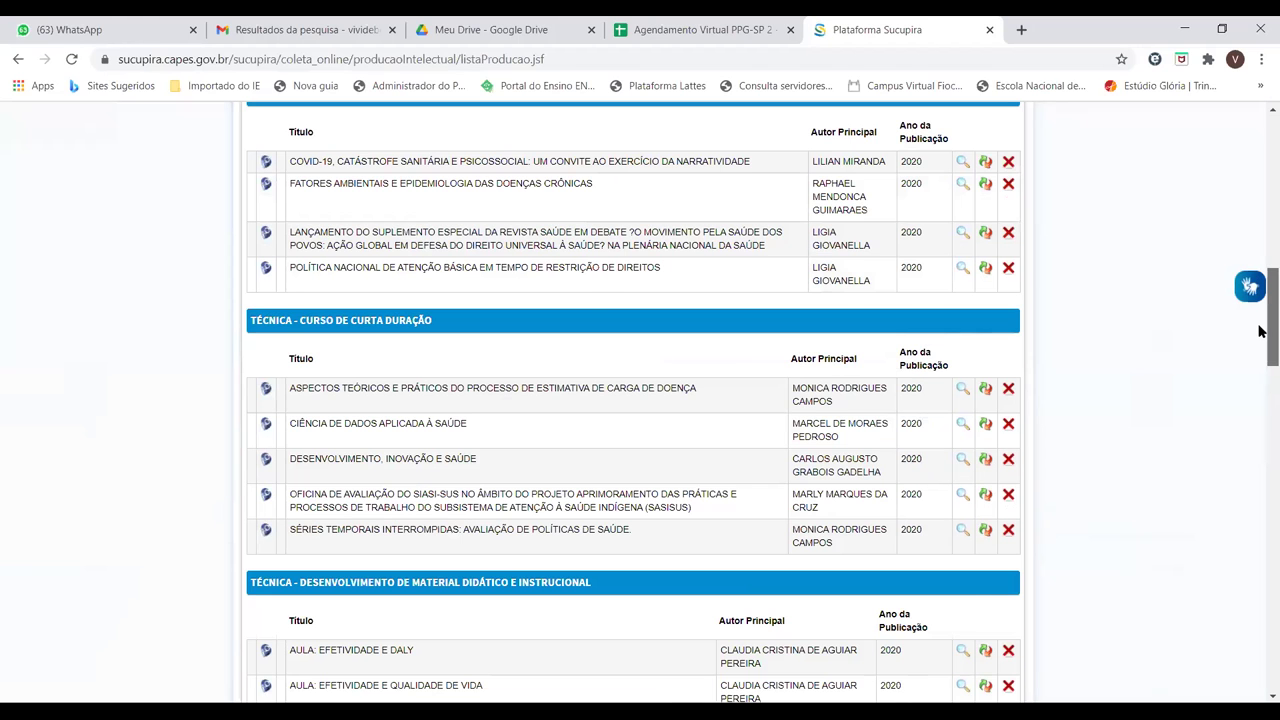
pyautogui.scroll(2, 1260, 330)
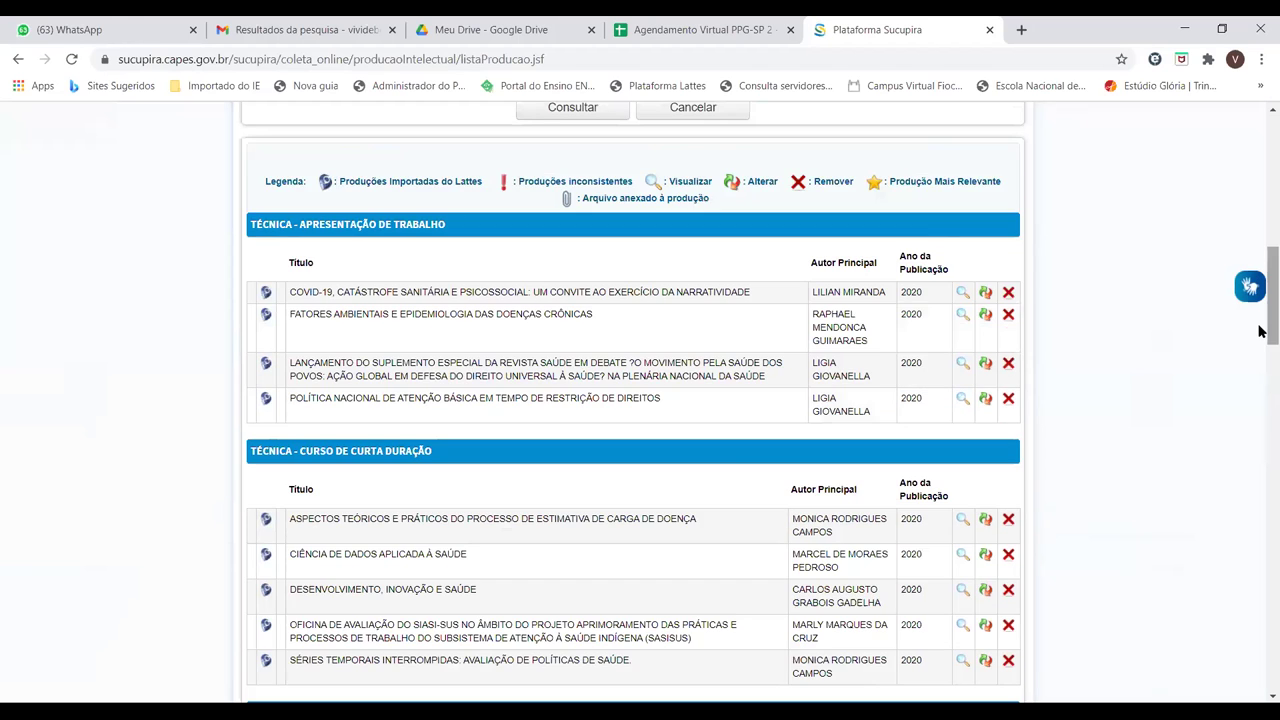
pyautogui.click(985, 294)
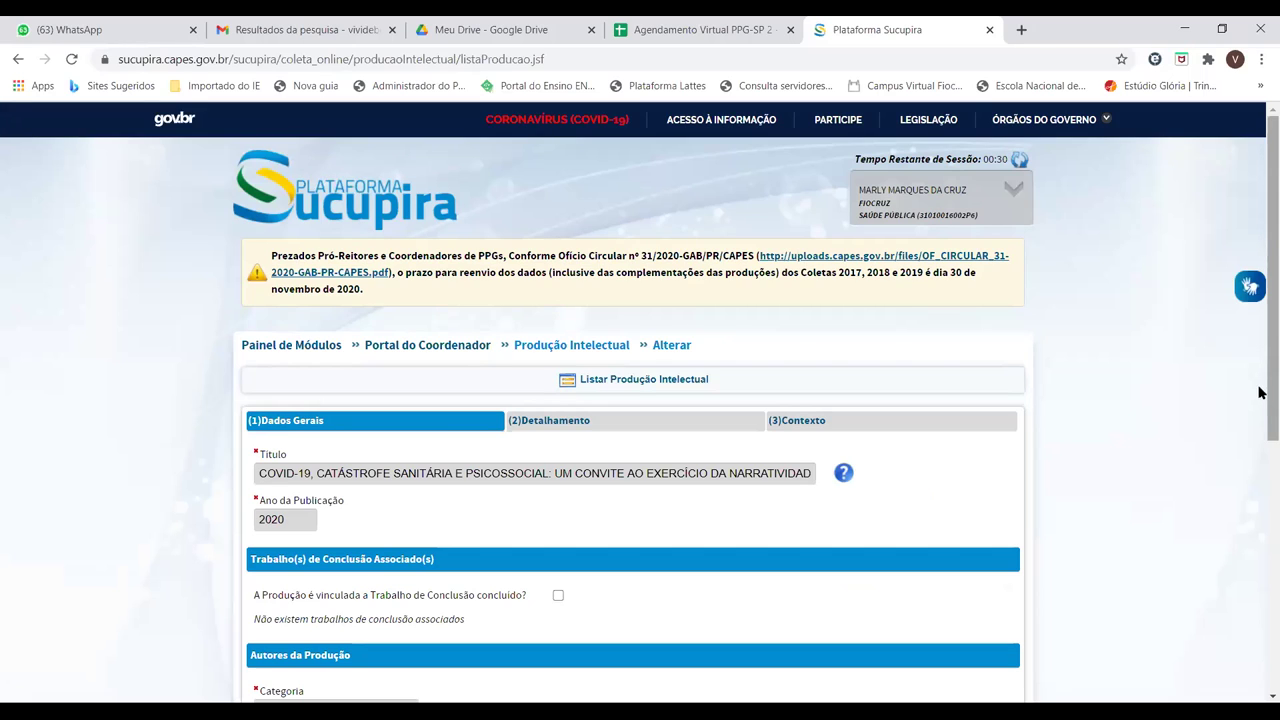
pyautogui.scroll(-4, 1260, 433)
pyautogui.click(689, 586)
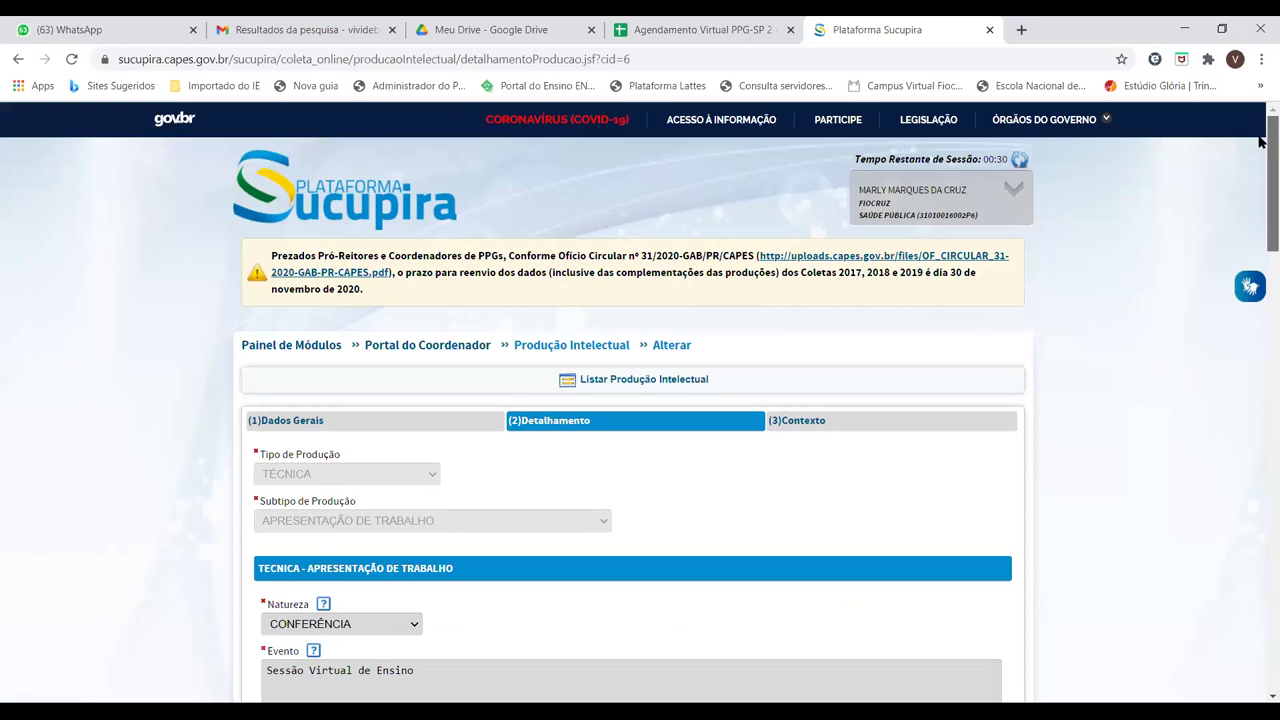
# Review the presentation's promoting institution, language, venue, city, country and Divulgação fields, and the PTT fields that follow.
pyautogui.scroll(-3, 1259, 180)
pyautogui.scroll(-4, 1259, 228)
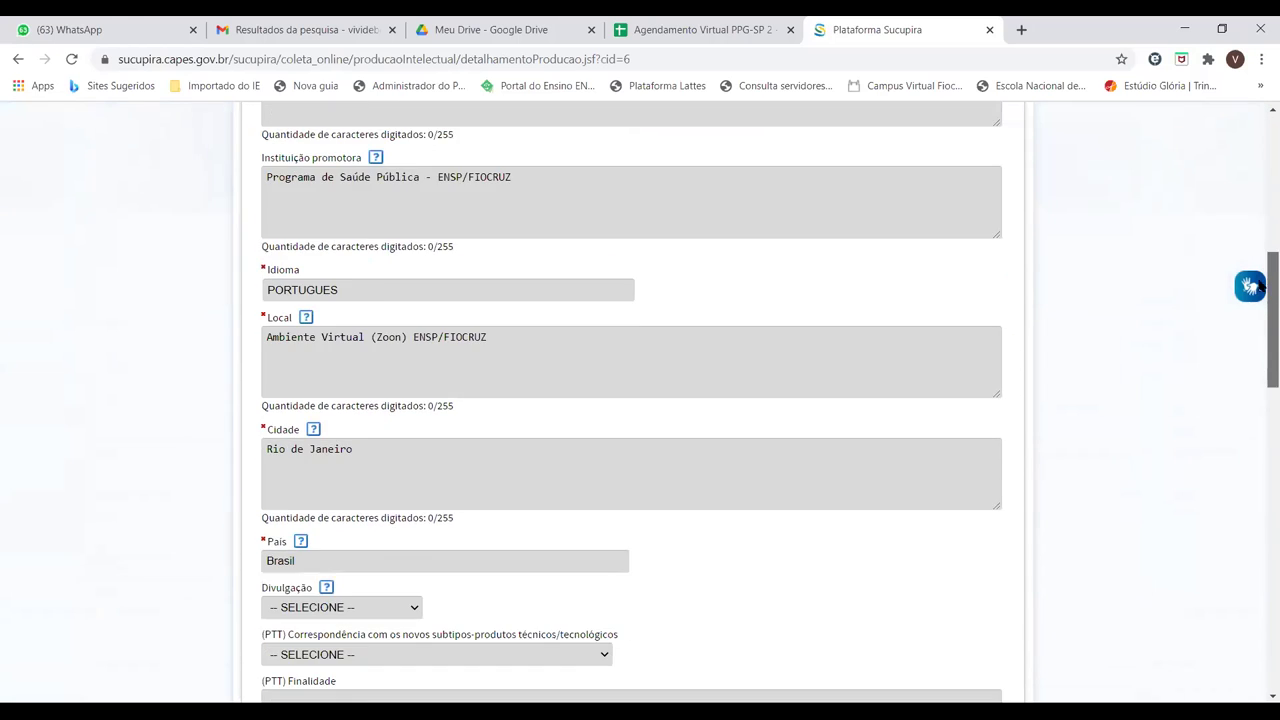
pyautogui.scroll(1, 1260, 265)
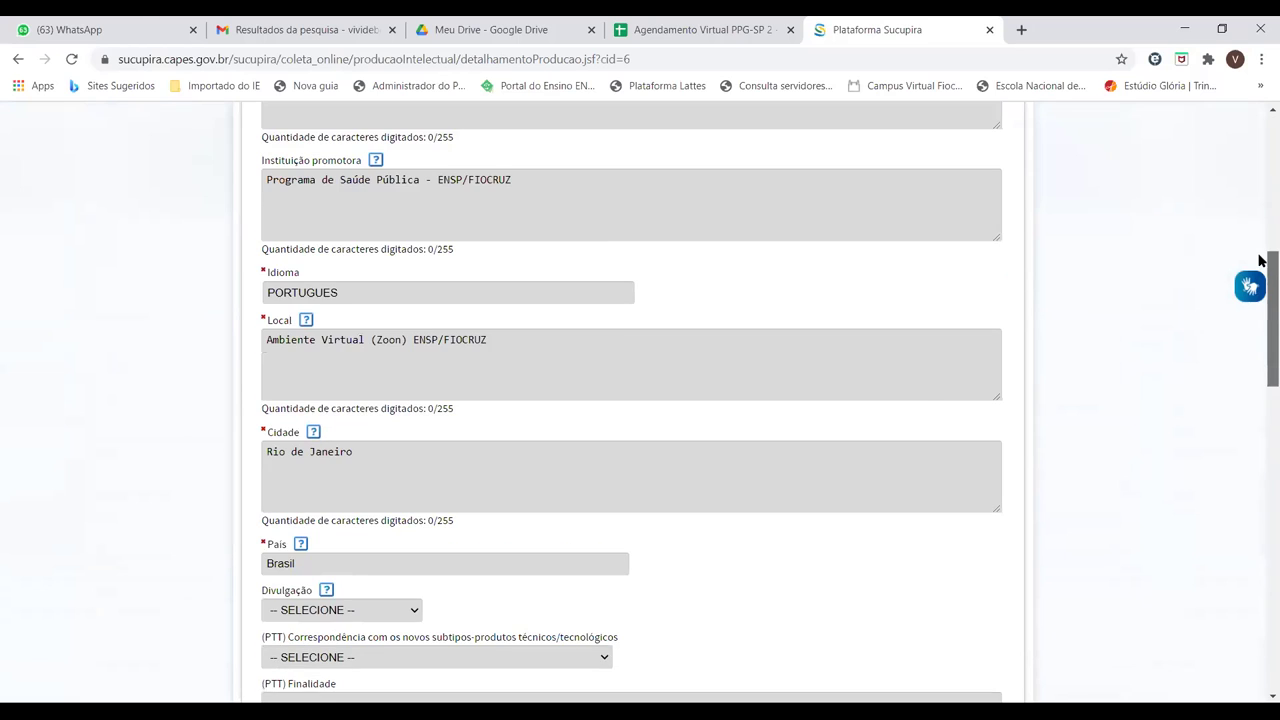
pyautogui.scroll(-3, 1259, 260)
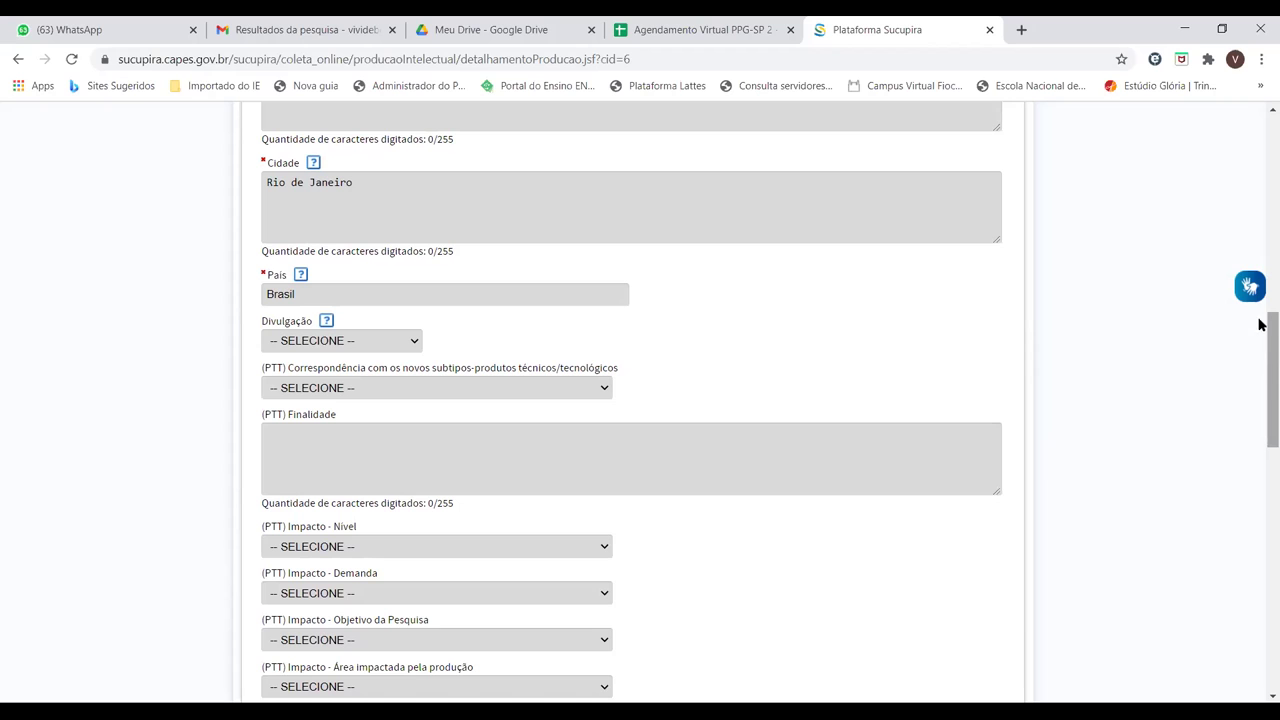
pyautogui.moveTo(1260, 328); pyautogui.dragTo(1260, 416)
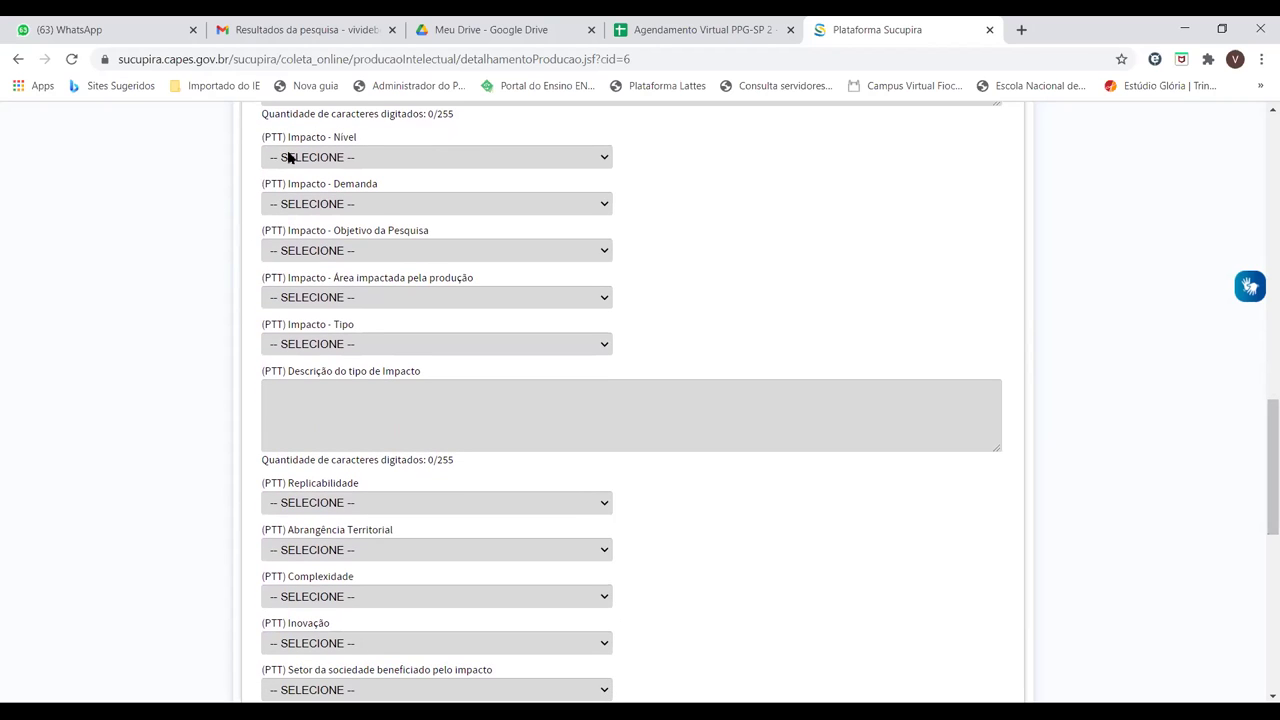
# Check the options for (PTT) Impacto Nível, Demanda and Objetivo da Pesquisa, and review the remaining PTT fields through Anexo.
pyautogui.click(360, 160)
pyautogui.click(359, 163)
pyautogui.click(338, 200)
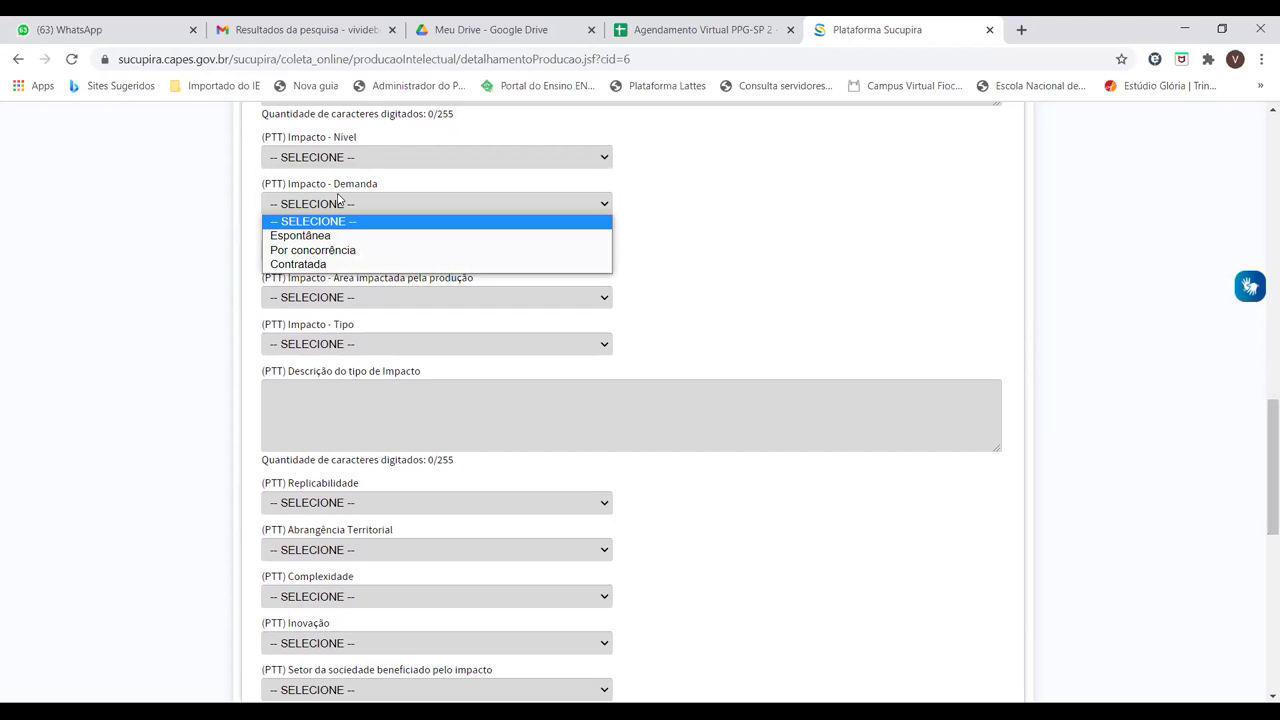
pyautogui.click(338, 202)
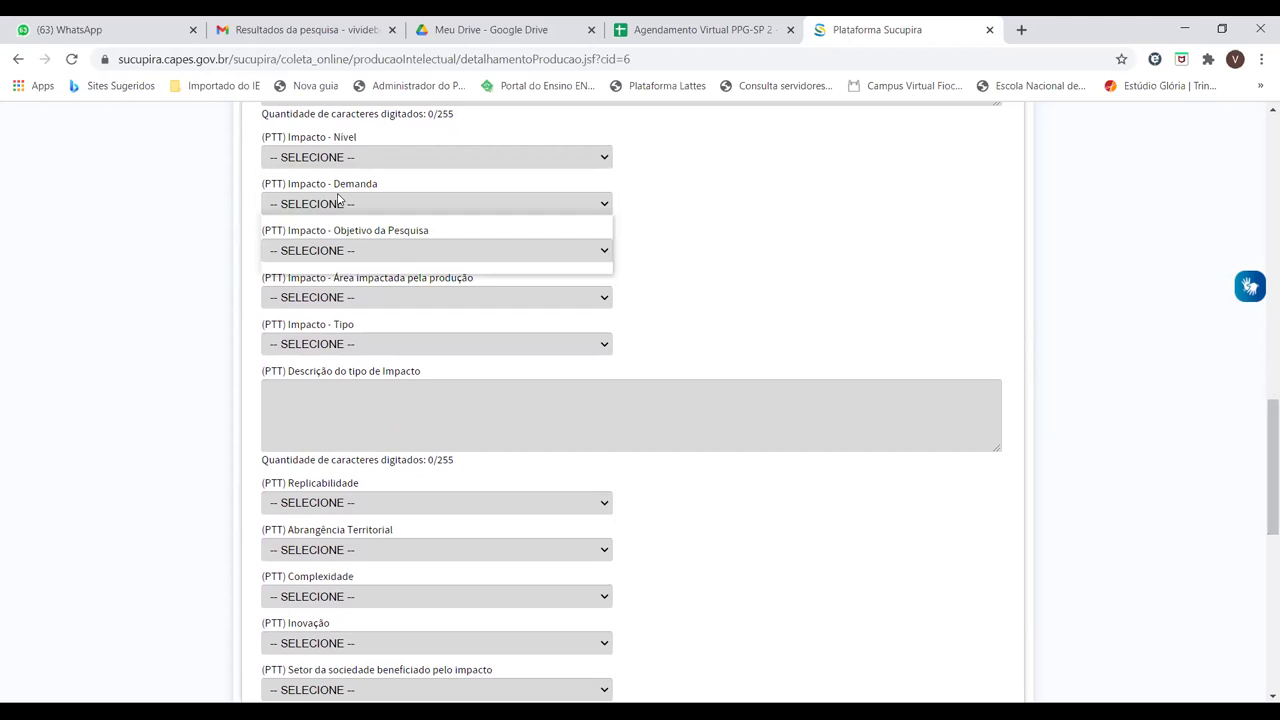
pyautogui.click(310, 248)
pyautogui.click(310, 248)
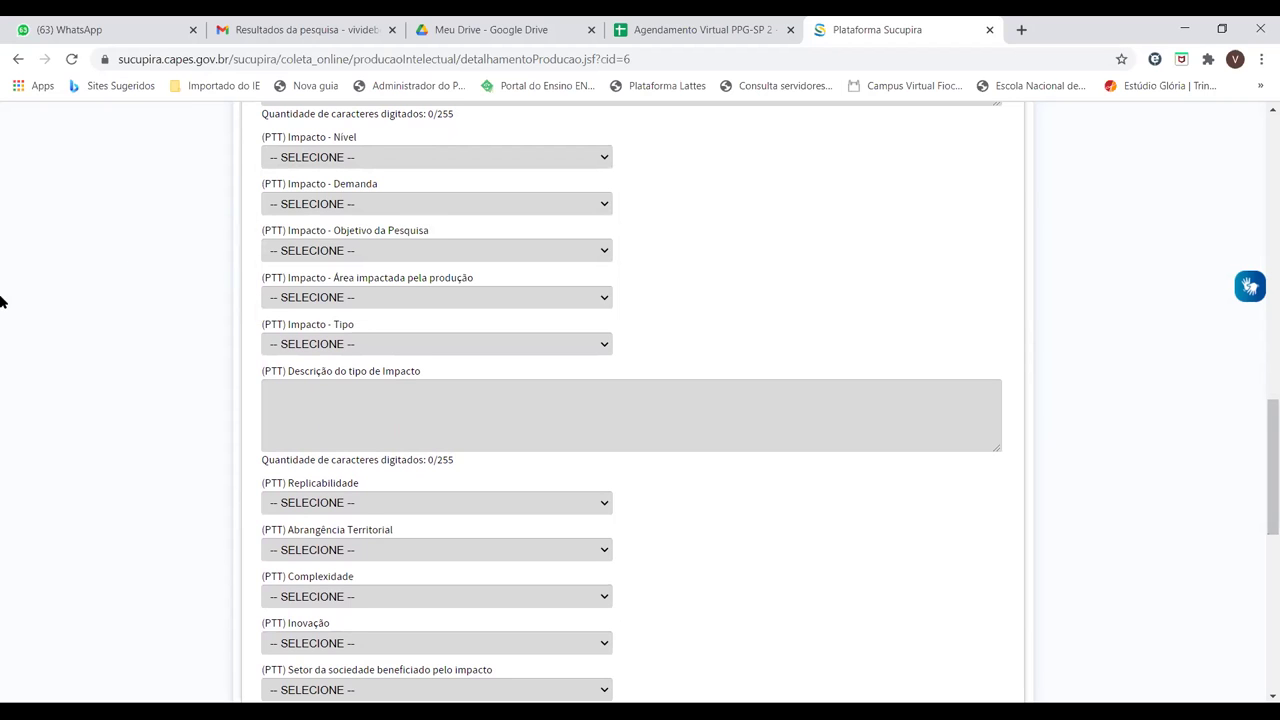
pyautogui.moveTo(0, 297); pyautogui.dragTo(820, 214)
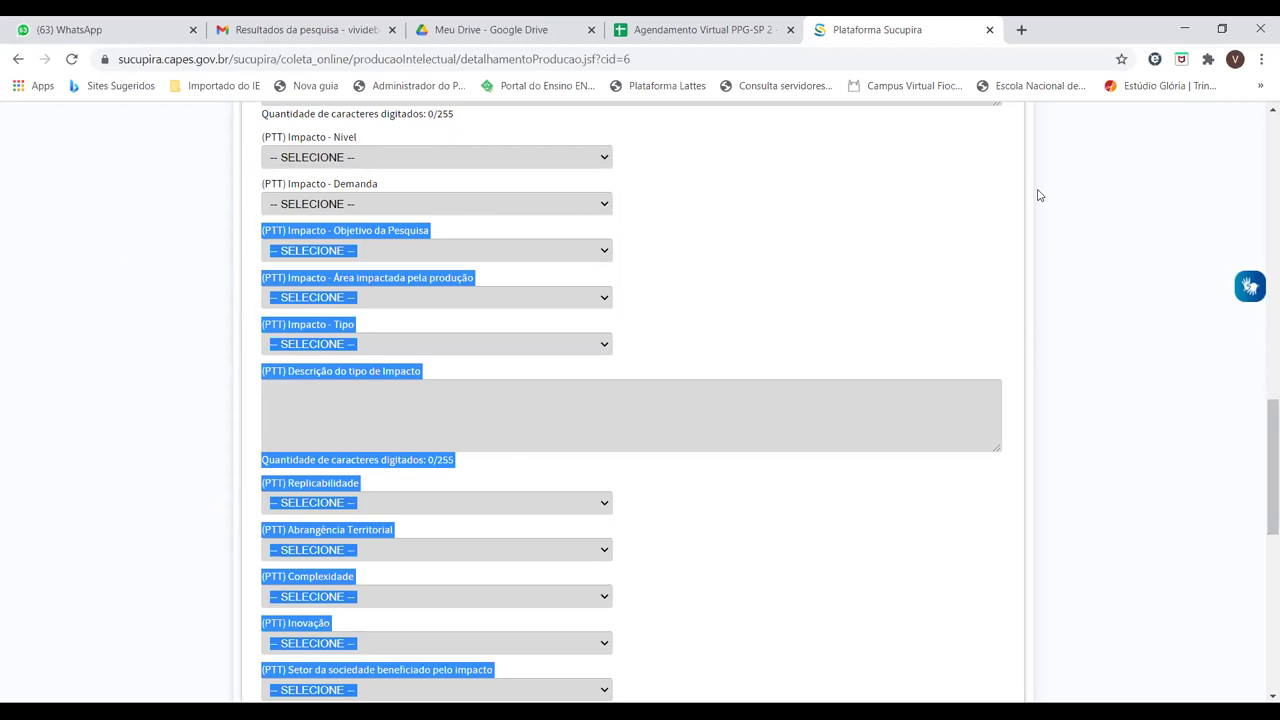
pyautogui.scroll(-6, 1260, 535)
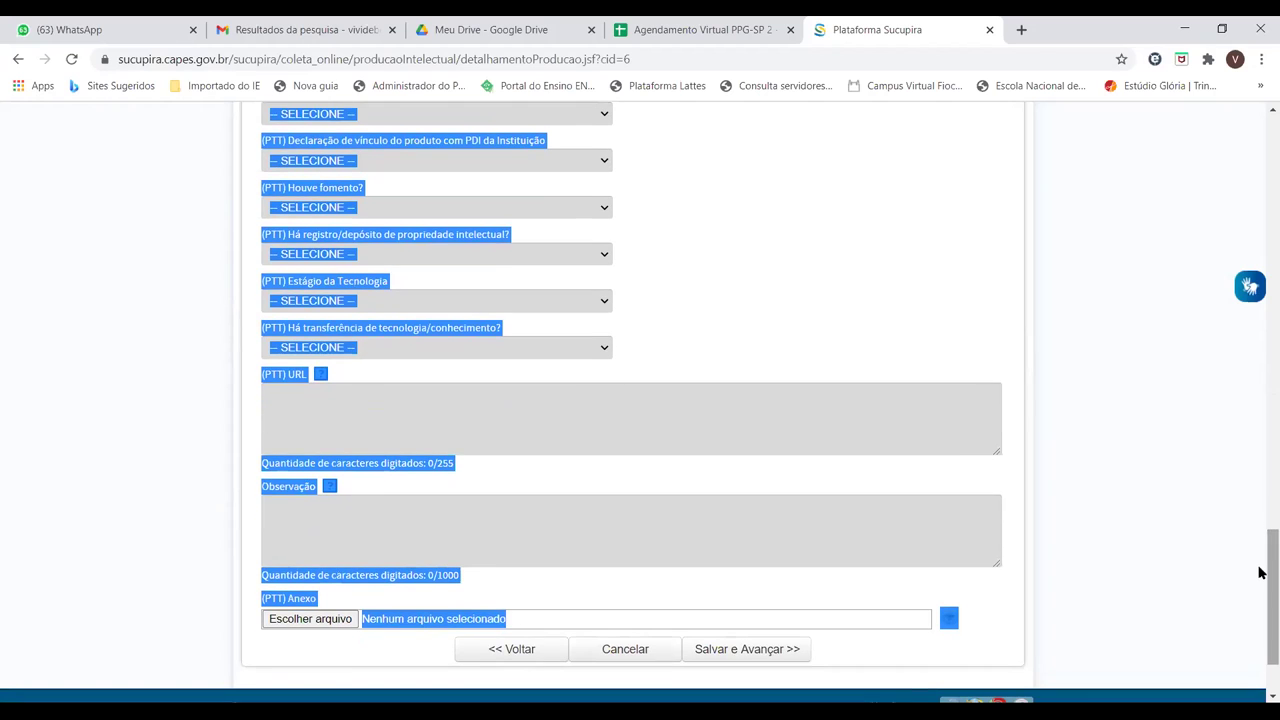
pyautogui.click(500, 506)
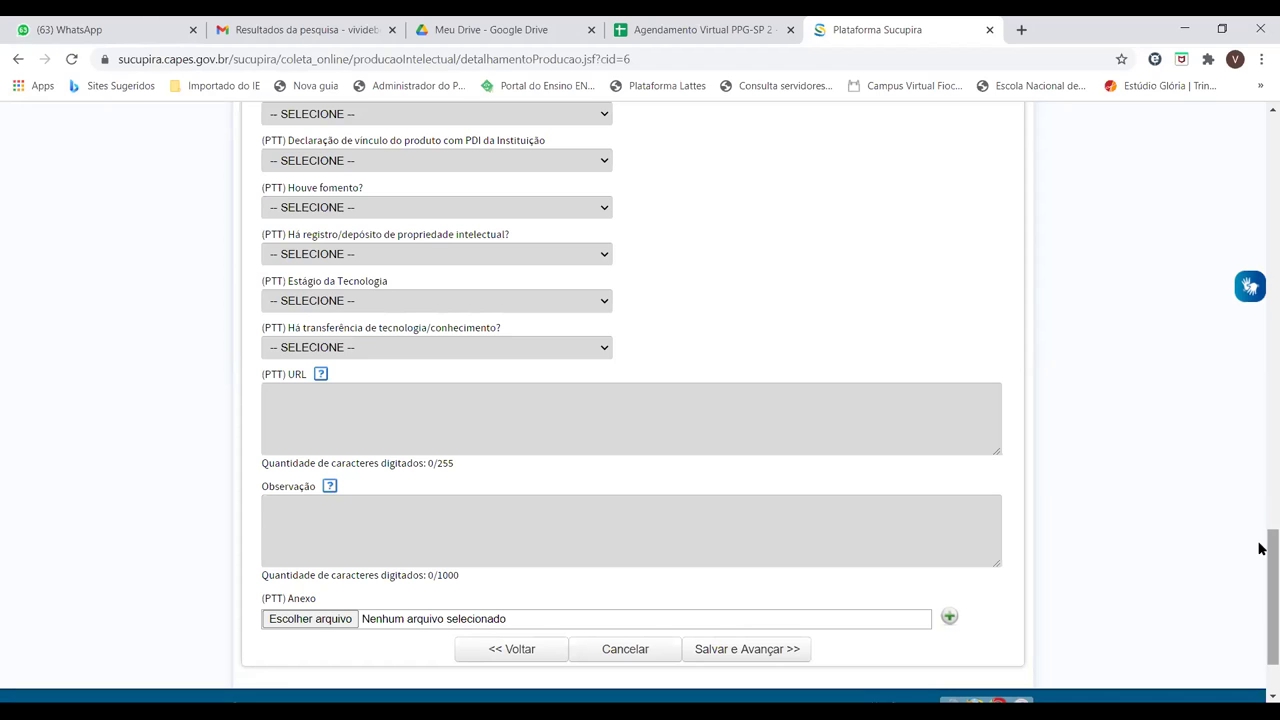
pyautogui.moveTo(1260, 548); pyautogui.dragTo(1262, 139)
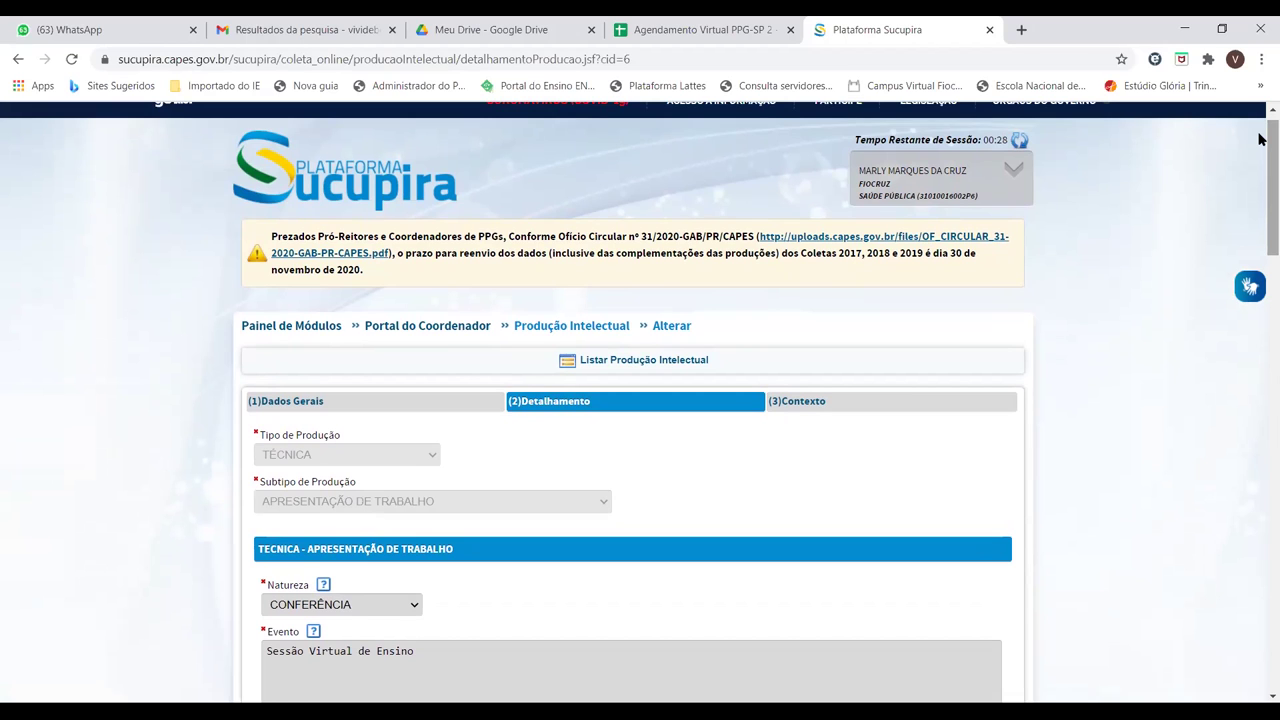
pyautogui.moveTo(1261, 138)
pyautogui.mouseDown()
pyautogui.moveTo(1262, 160)
pyautogui.moveTo(1261, 127)
pyautogui.mouseUp()
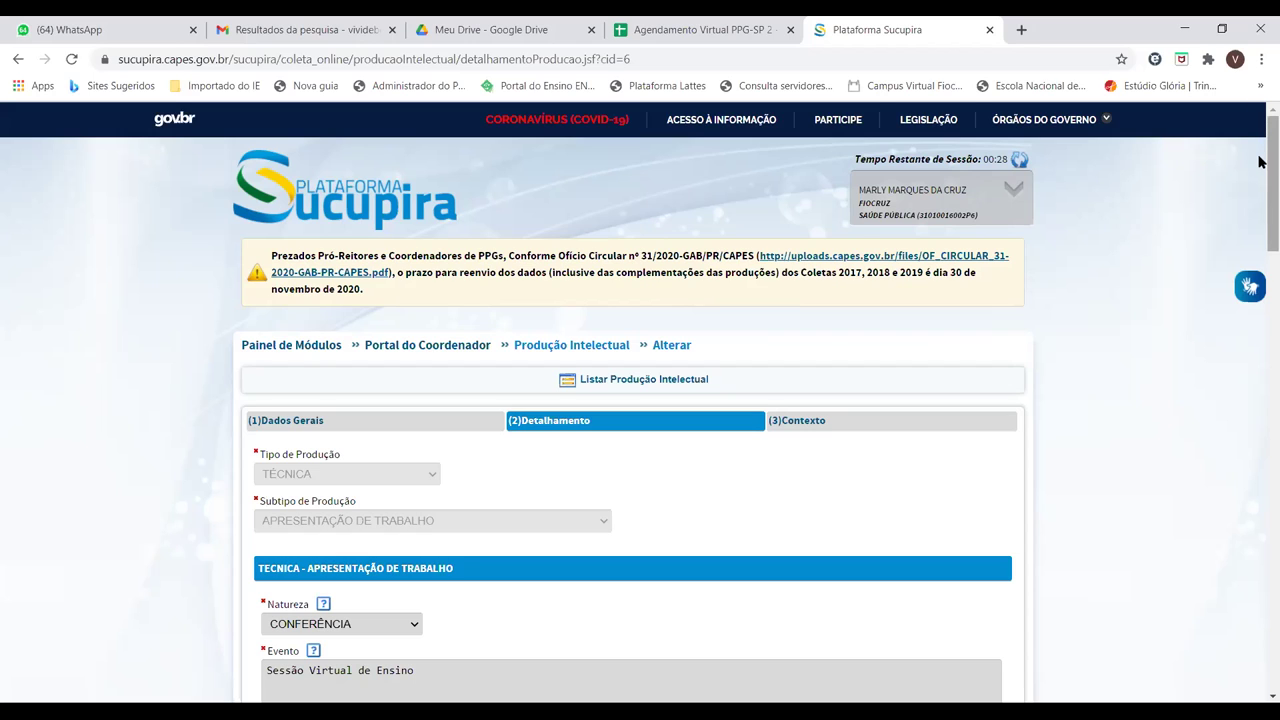
pyautogui.moveTo(1262, 152); pyautogui.dragTo(1260, 216)
pyautogui.scroll(4, 1260, 200)
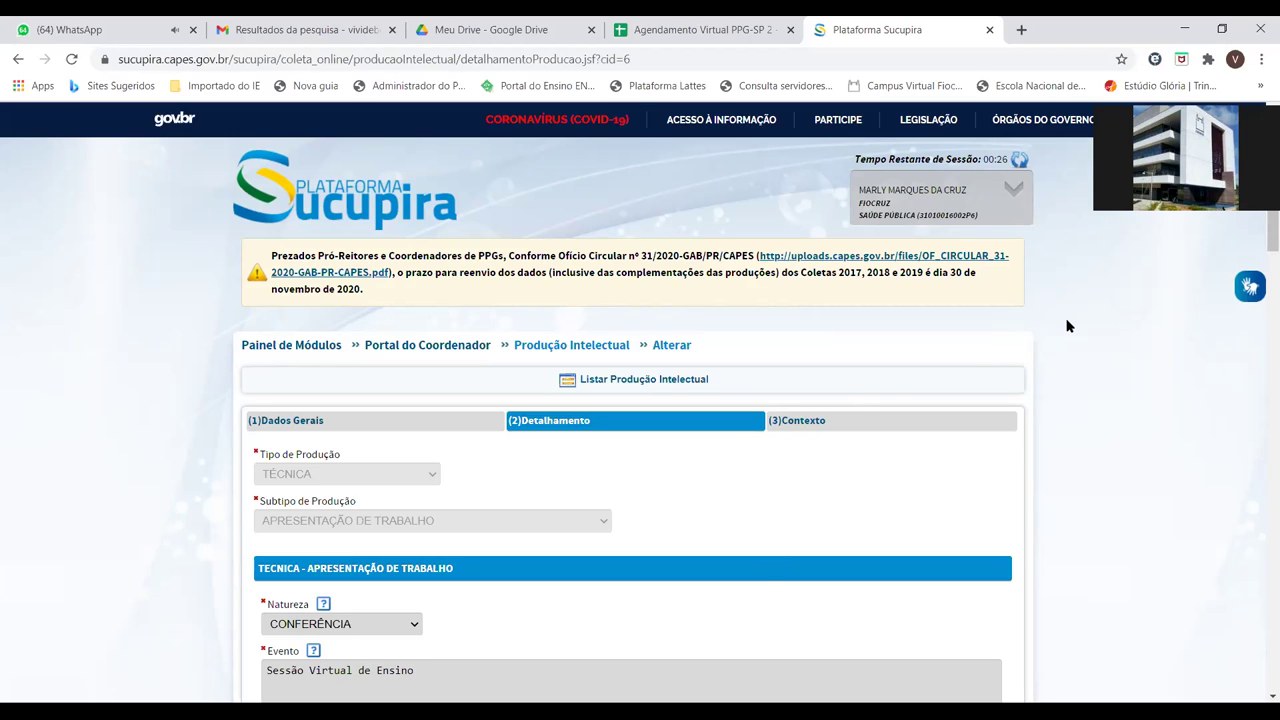
pyautogui.scroll(-2, 1259, 230)
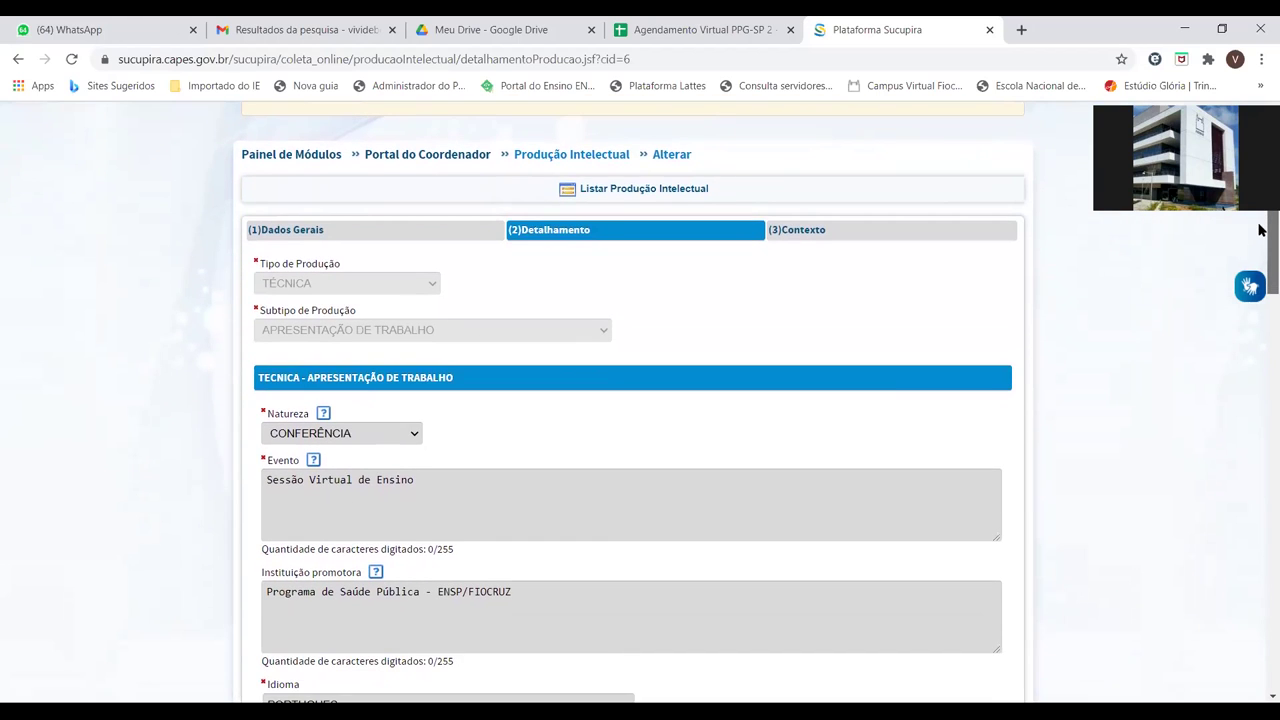
pyautogui.scroll(2, 1259, 230)
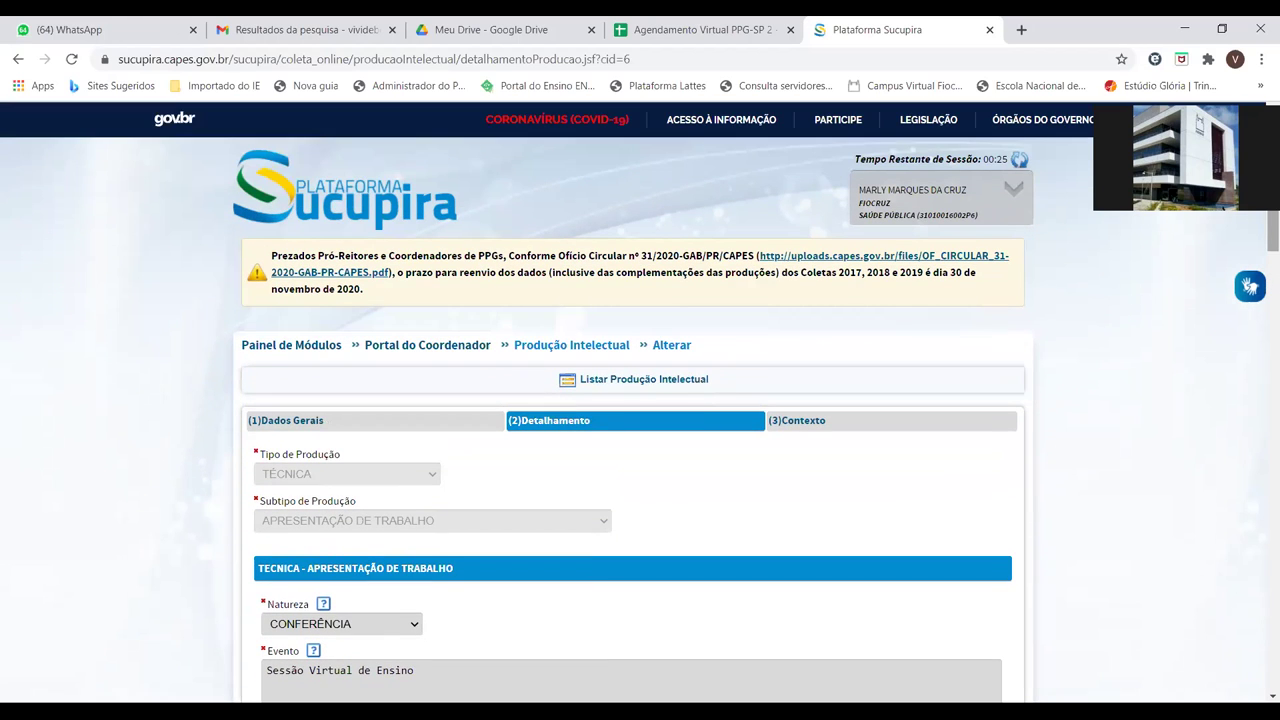
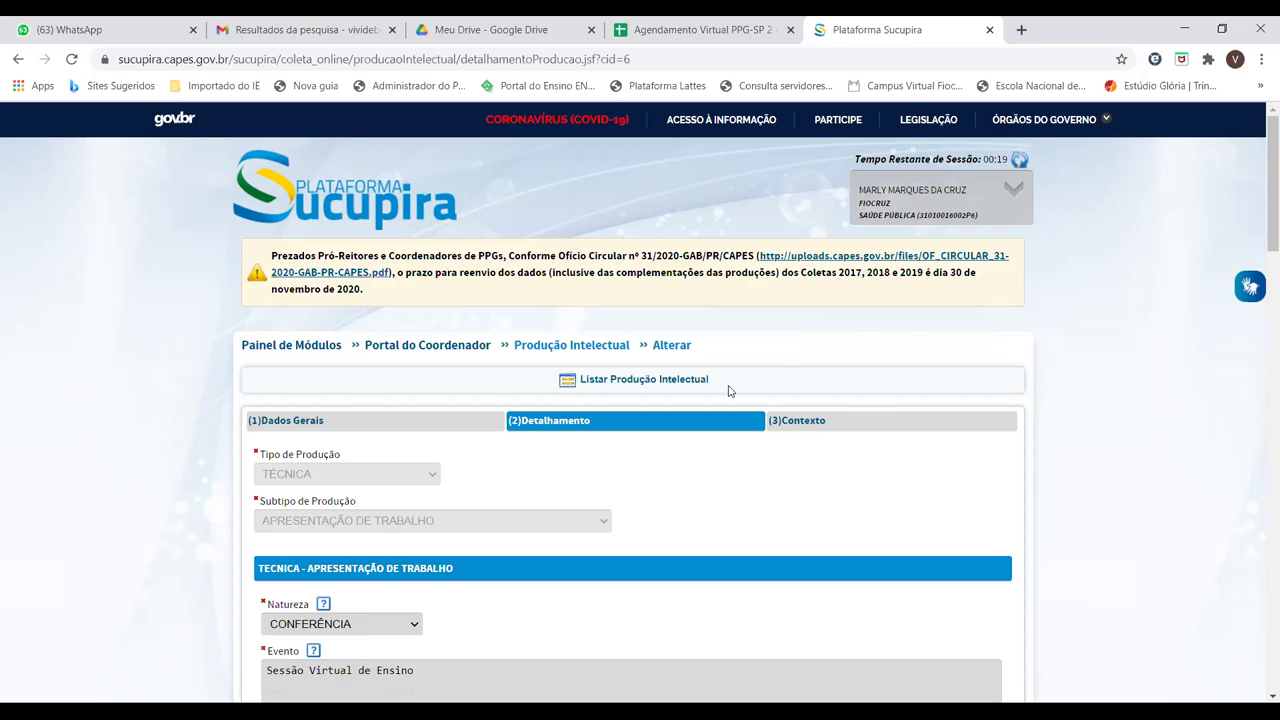
pyautogui.moveTo(1262, 170)
pyautogui.mouseDown()
pyautogui.moveTo(1262, 191)
pyautogui.moveTo(1260, 167)
pyautogui.mouseUp()
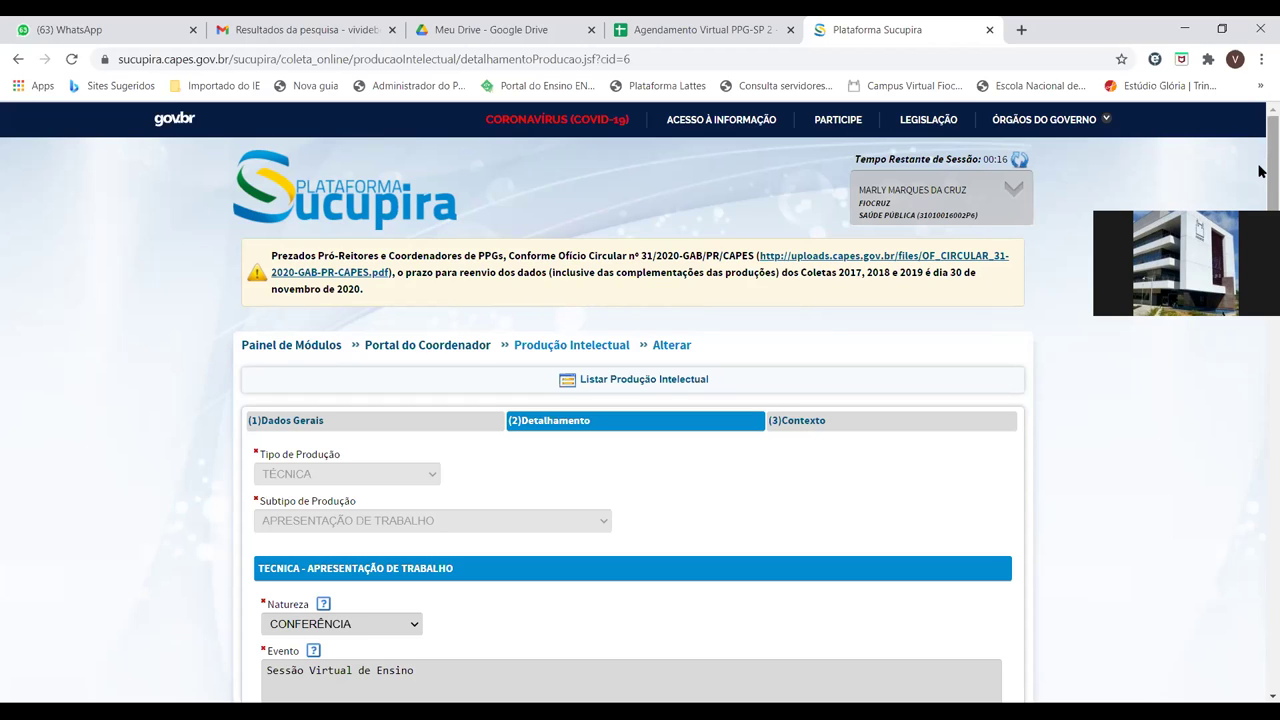
pyautogui.moveTo(1270, 172); pyautogui.dragTo(1260, 617)
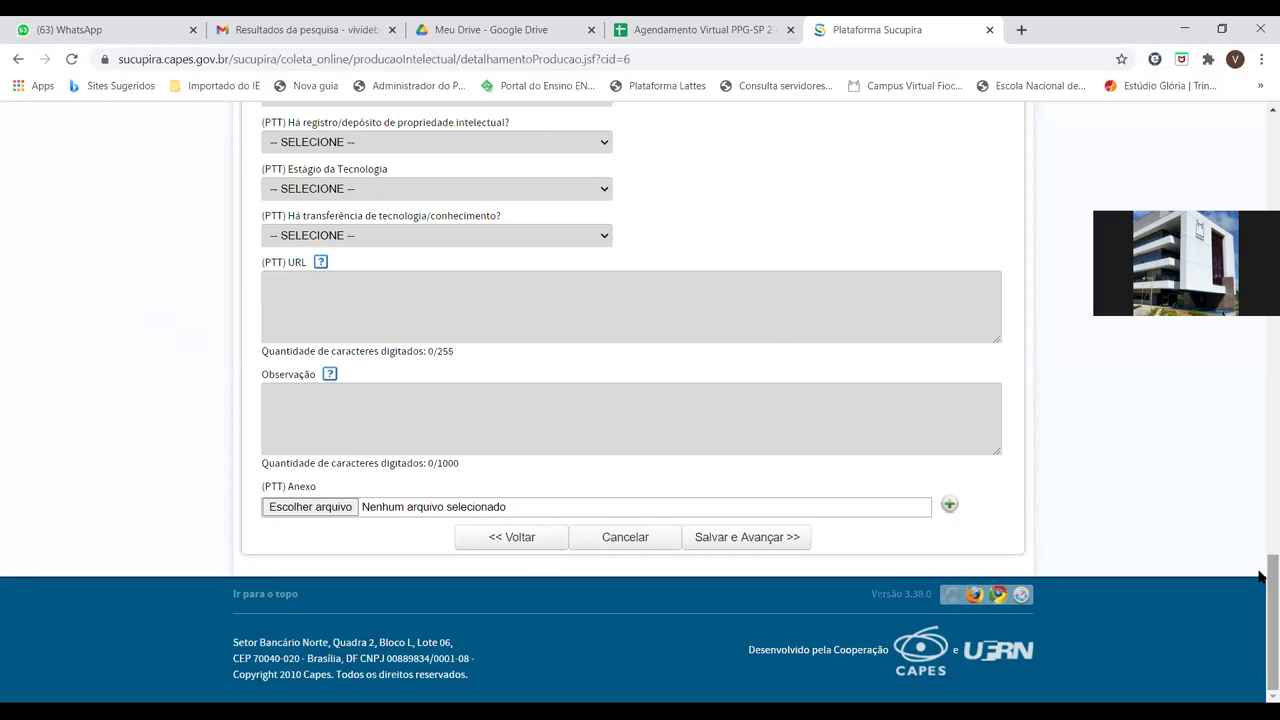
pyautogui.moveTo(1260, 576); pyautogui.dragTo(1260, 165)
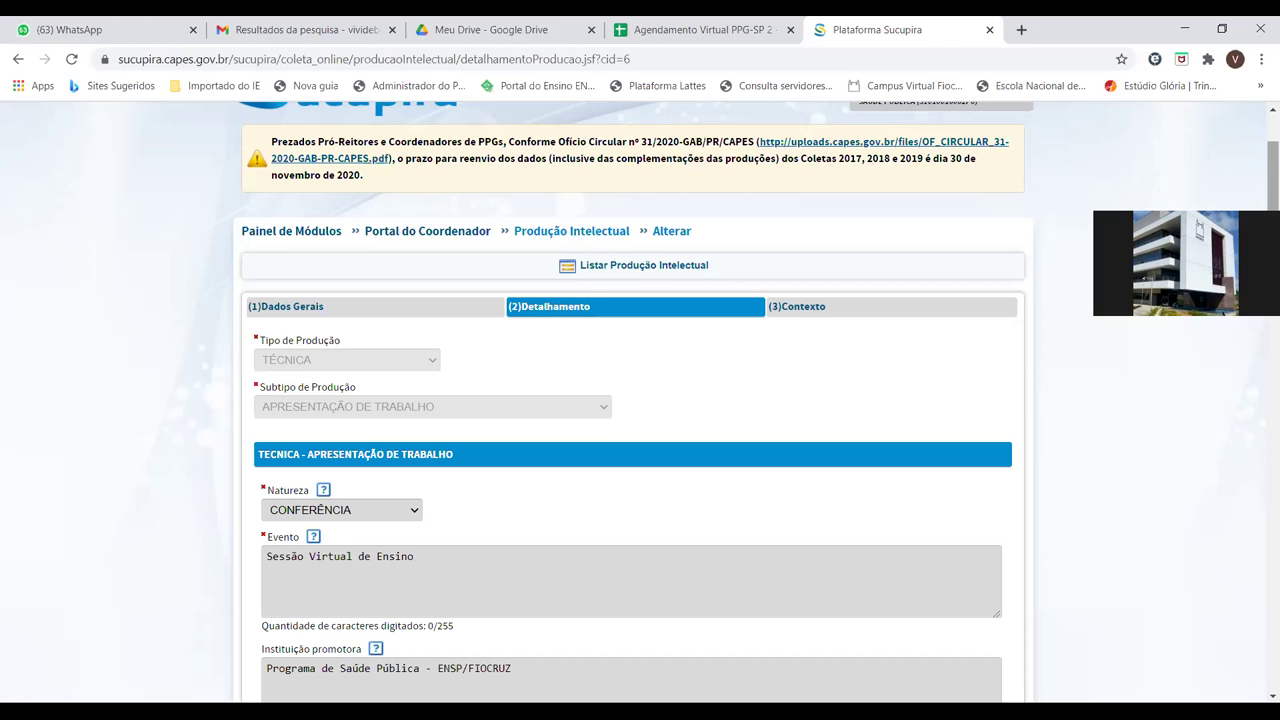
pyautogui.moveTo(1272, 175); pyautogui.dragTo(1260, 585)
pyautogui.scroll(-6, 1260, 585)
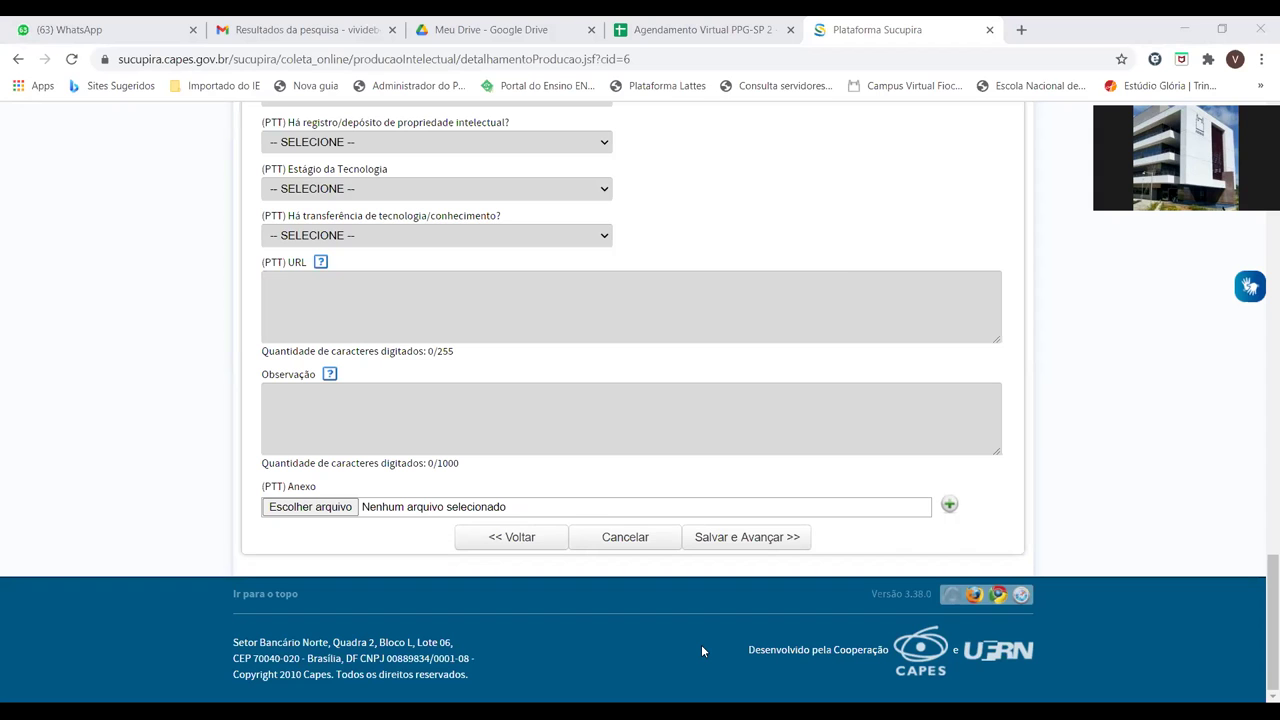
pyautogui.moveTo(1272, 620); pyautogui.dragTo(1259, 220)
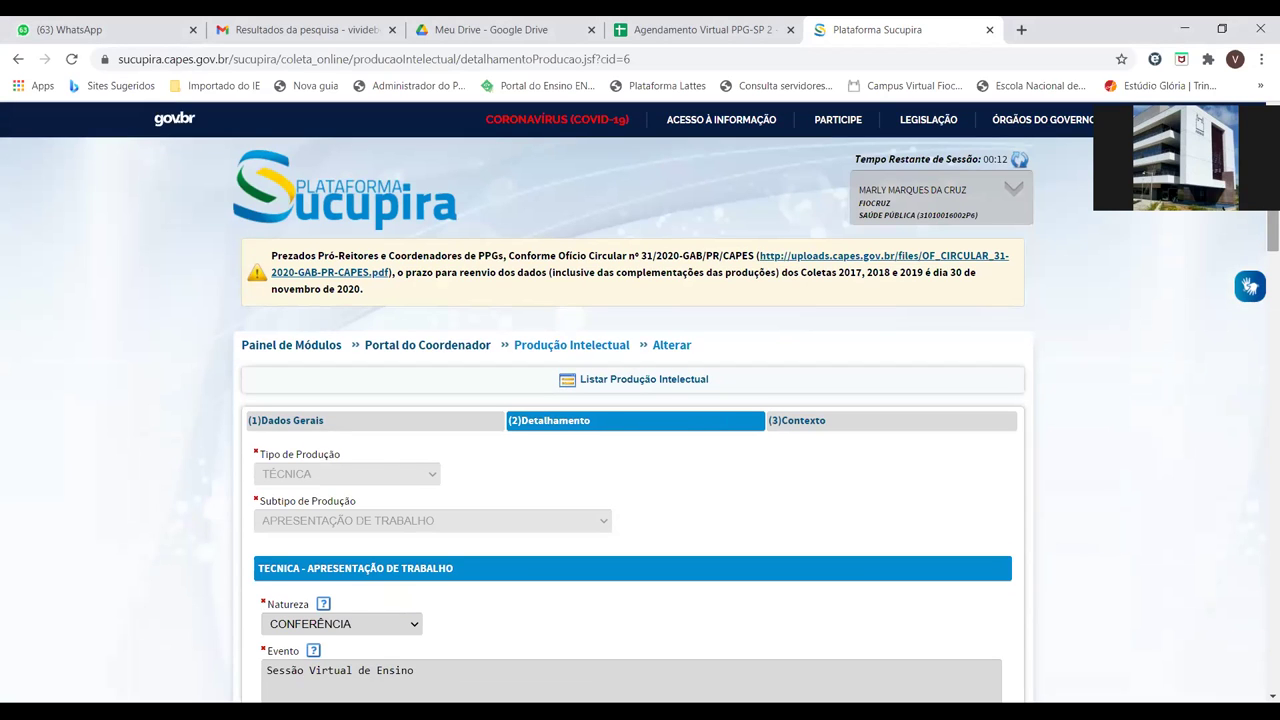
pyautogui.scroll(-1, 1259, 225)
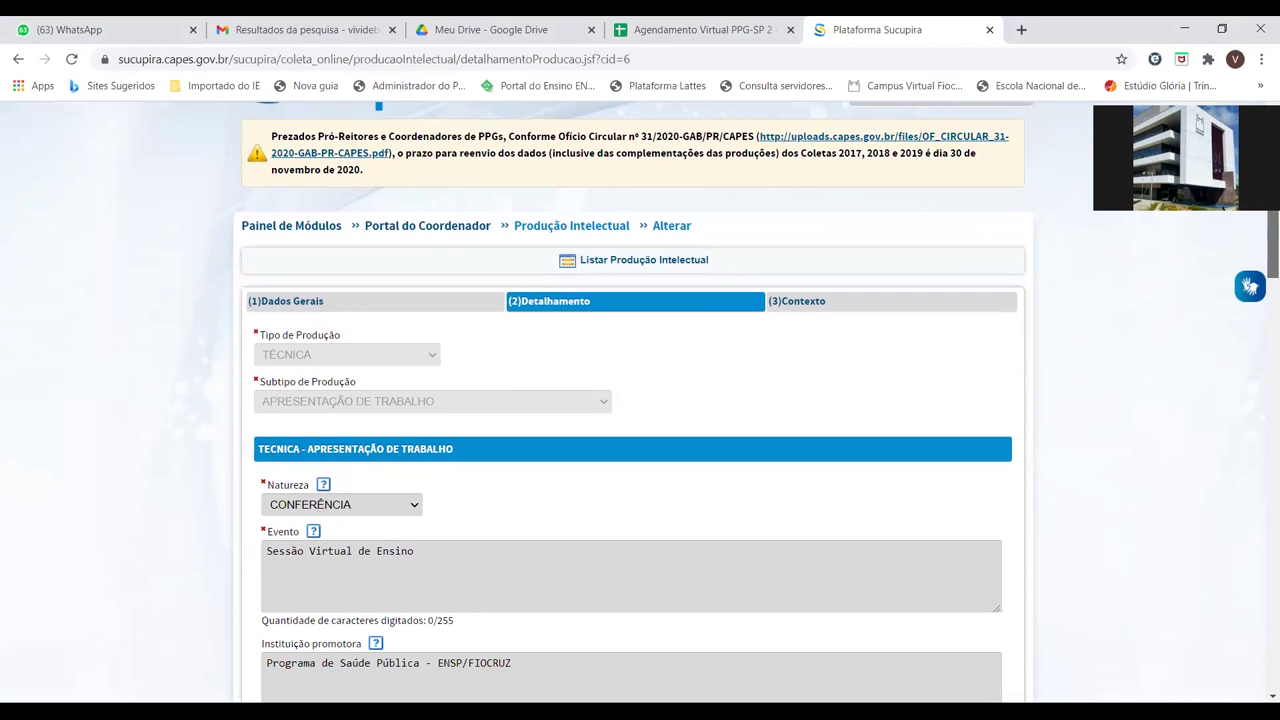
pyautogui.scroll(1, 640, 400)
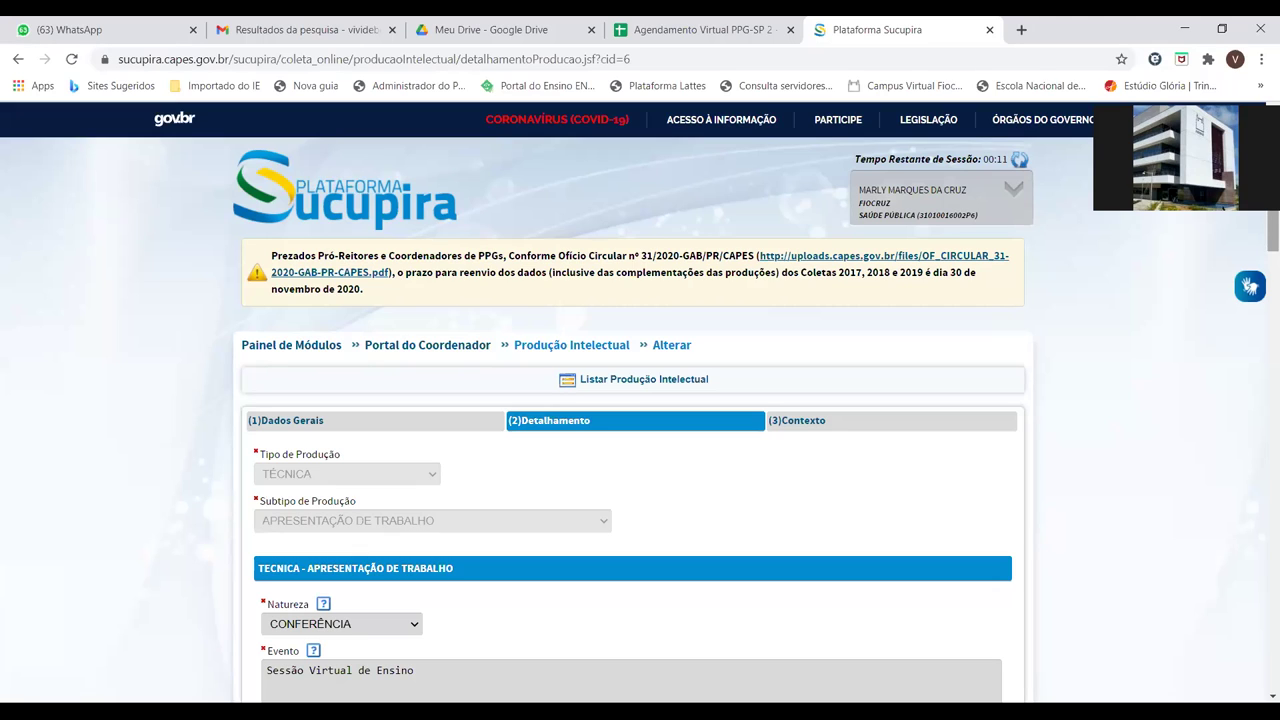
pyautogui.moveTo(1273, 230)
pyautogui.mouseDown()
pyautogui.moveTo(1273, 245)
pyautogui.moveTo(1273, 230)
pyautogui.mouseUp()
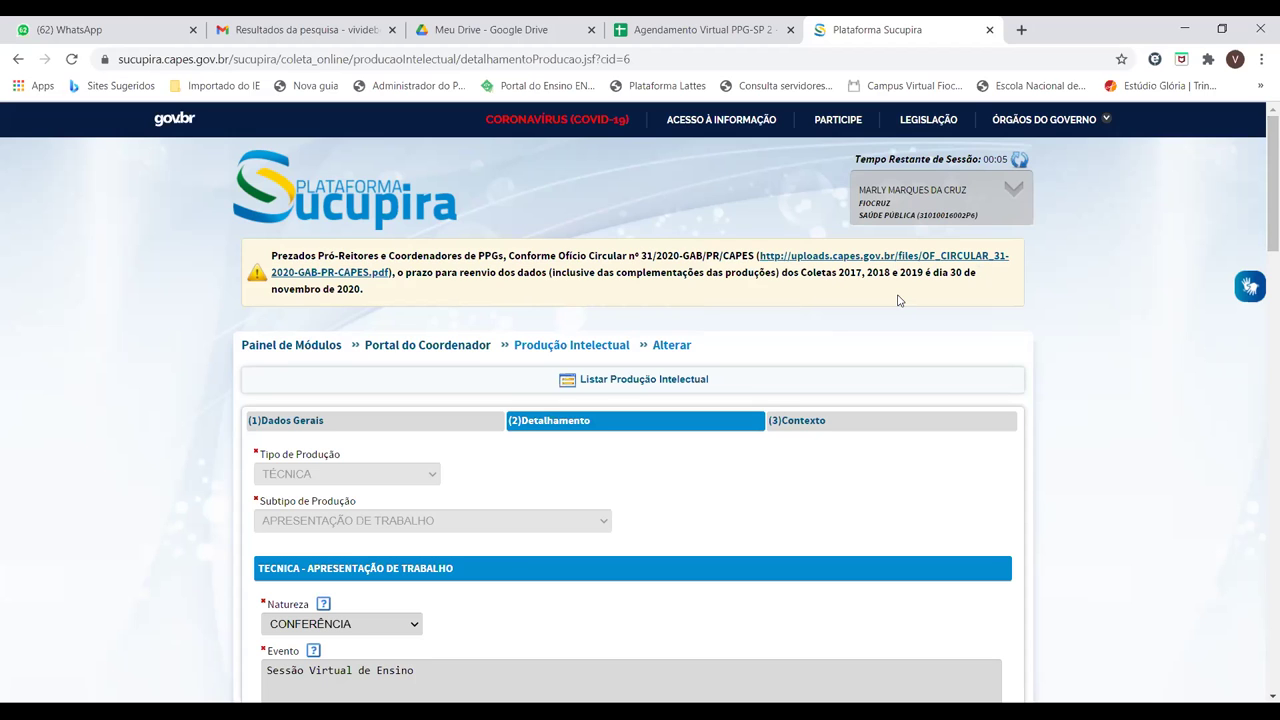
# Leave the Apresentação de Trabalho entry and open the Produções Mais Relevantes query page under Produções Acadêmicas.
pyautogui.moveTo(1268, 206); pyautogui.dragTo(1262, 658)
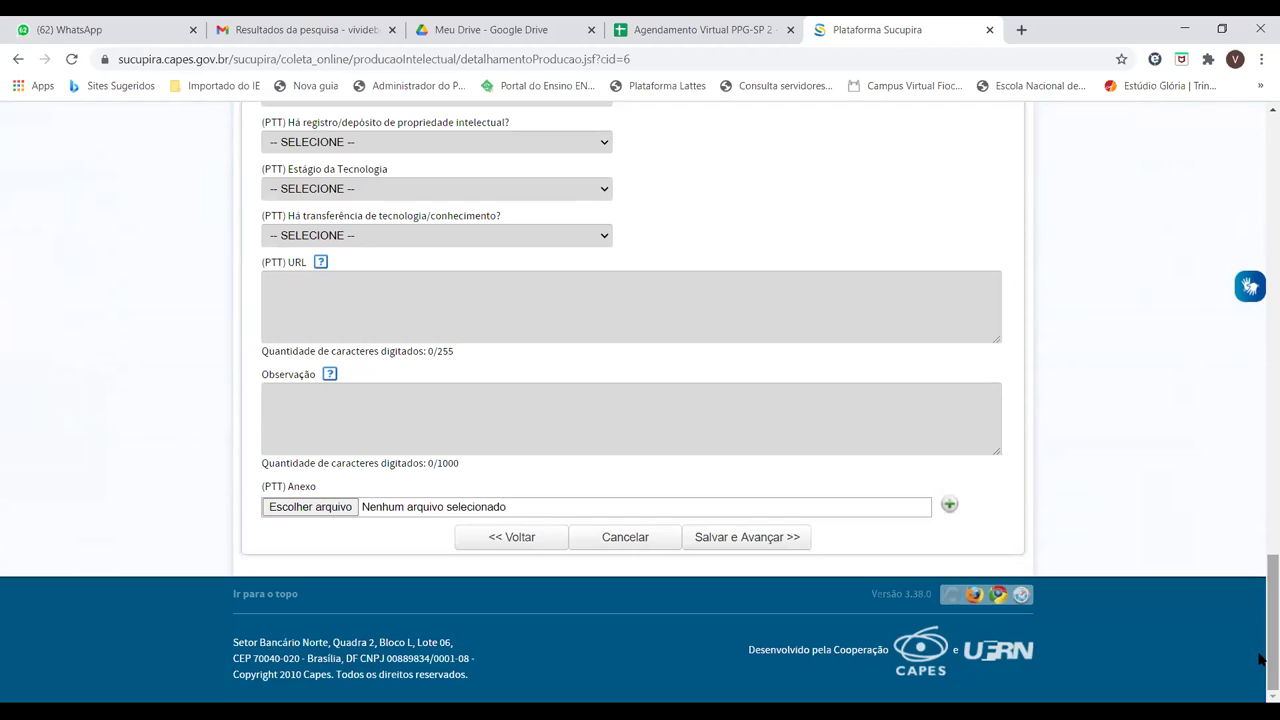
pyautogui.click(534, 550)
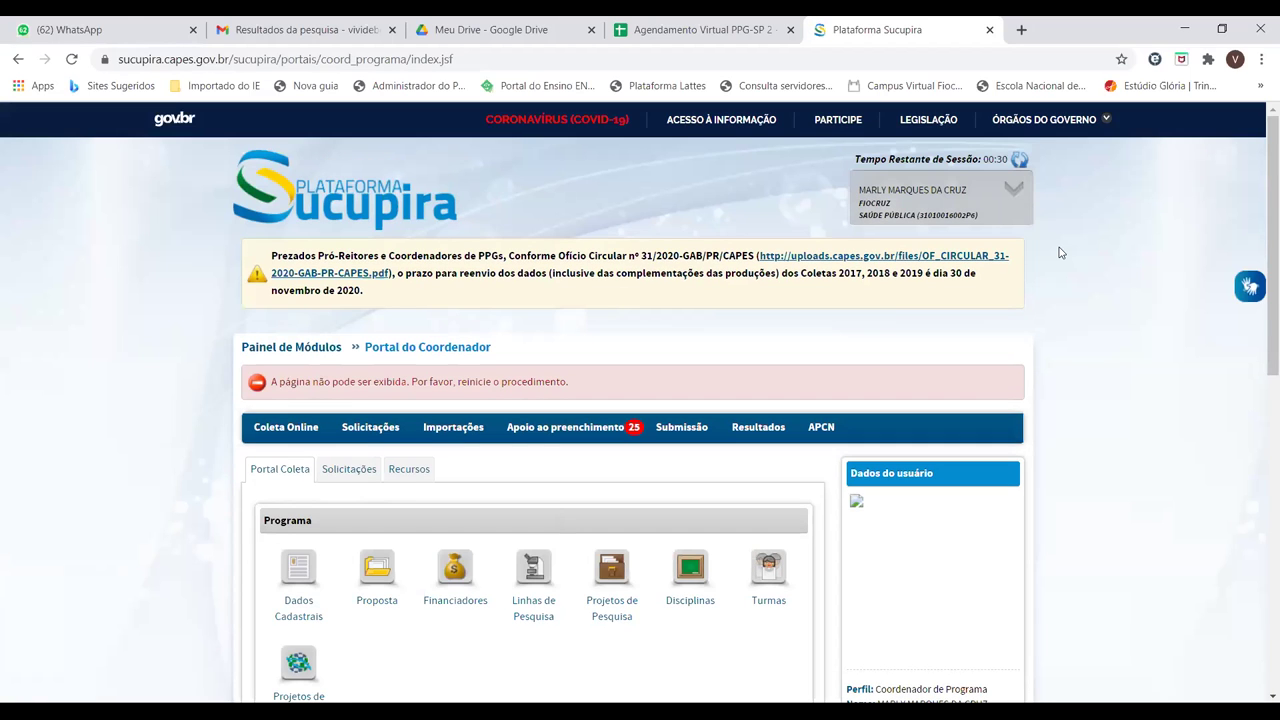
pyautogui.moveTo(1262, 150); pyautogui.dragTo(1262, 313)
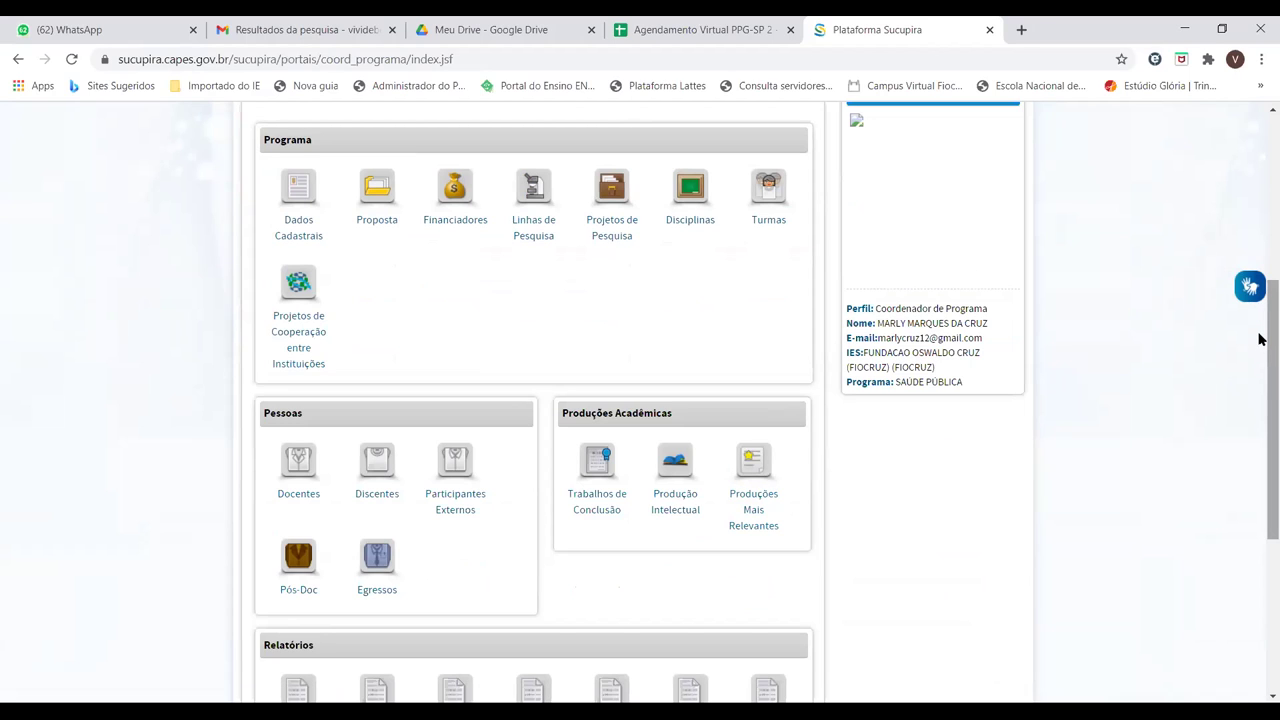
pyautogui.moveTo(1259, 340); pyautogui.dragTo(1259, 401)
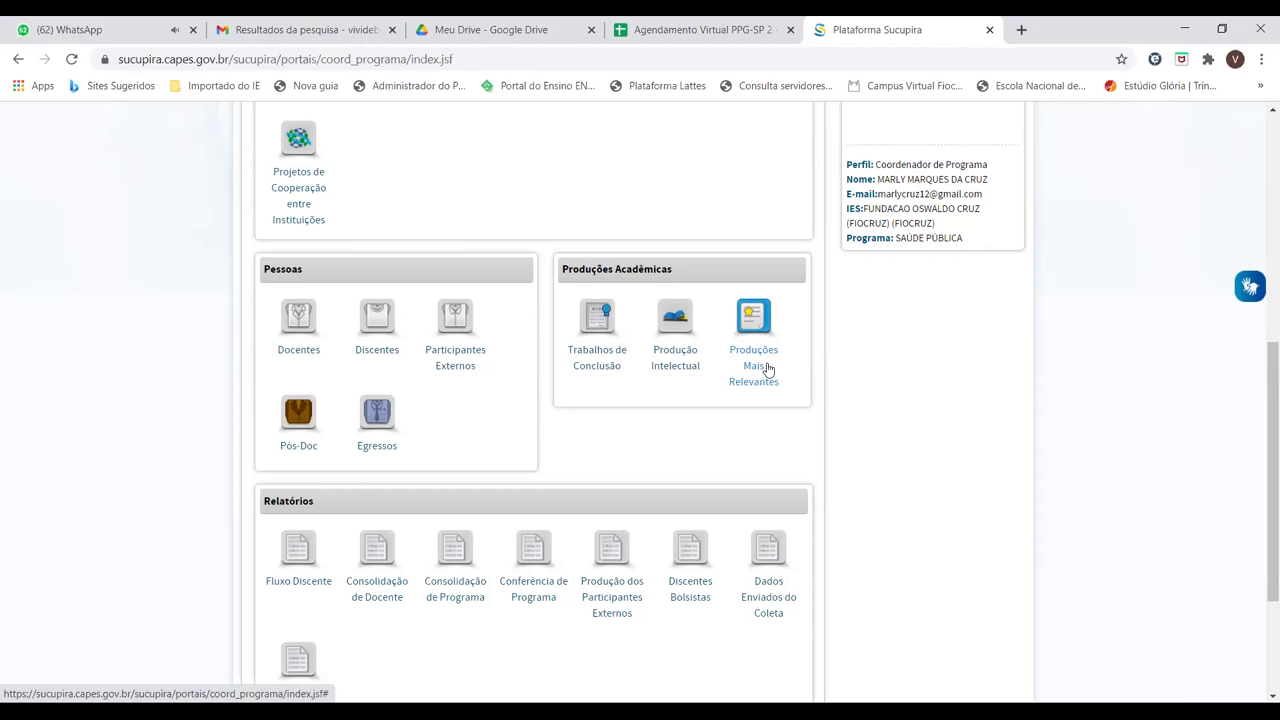
pyautogui.moveTo(1261, 355); pyautogui.dragTo(1260, 398)
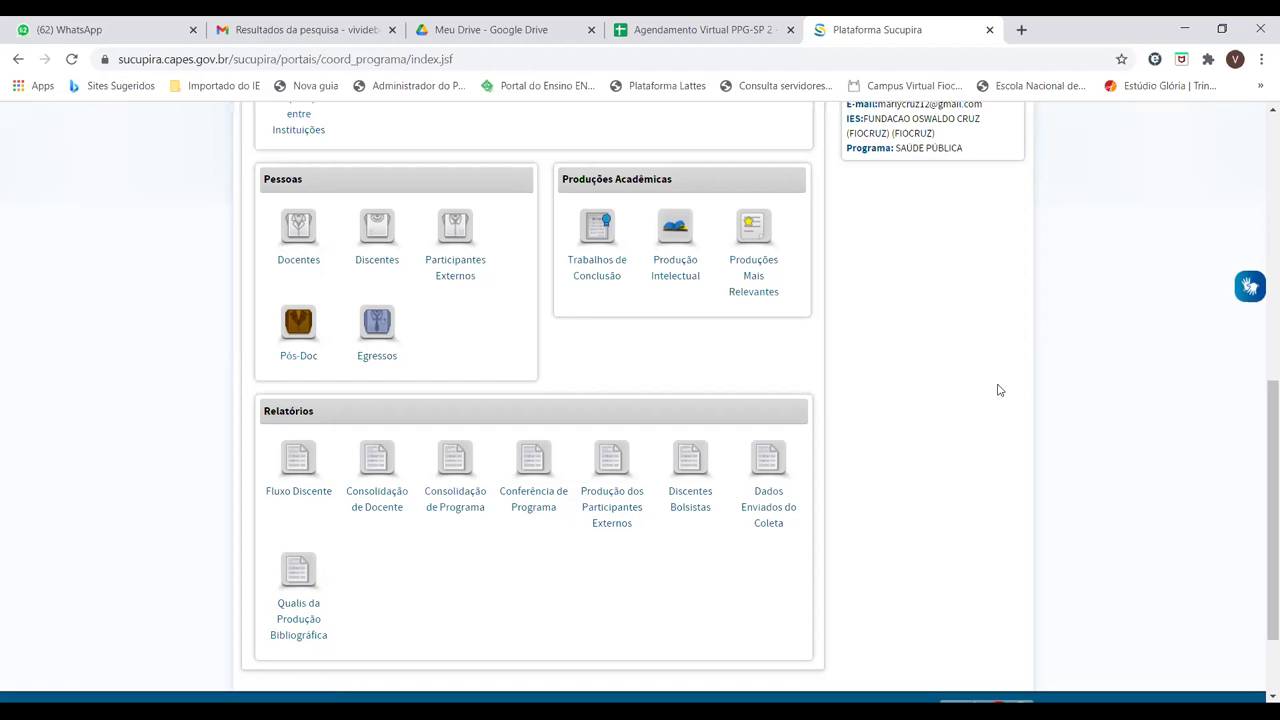
pyautogui.moveTo(1258, 411); pyautogui.dragTo(1260, 381)
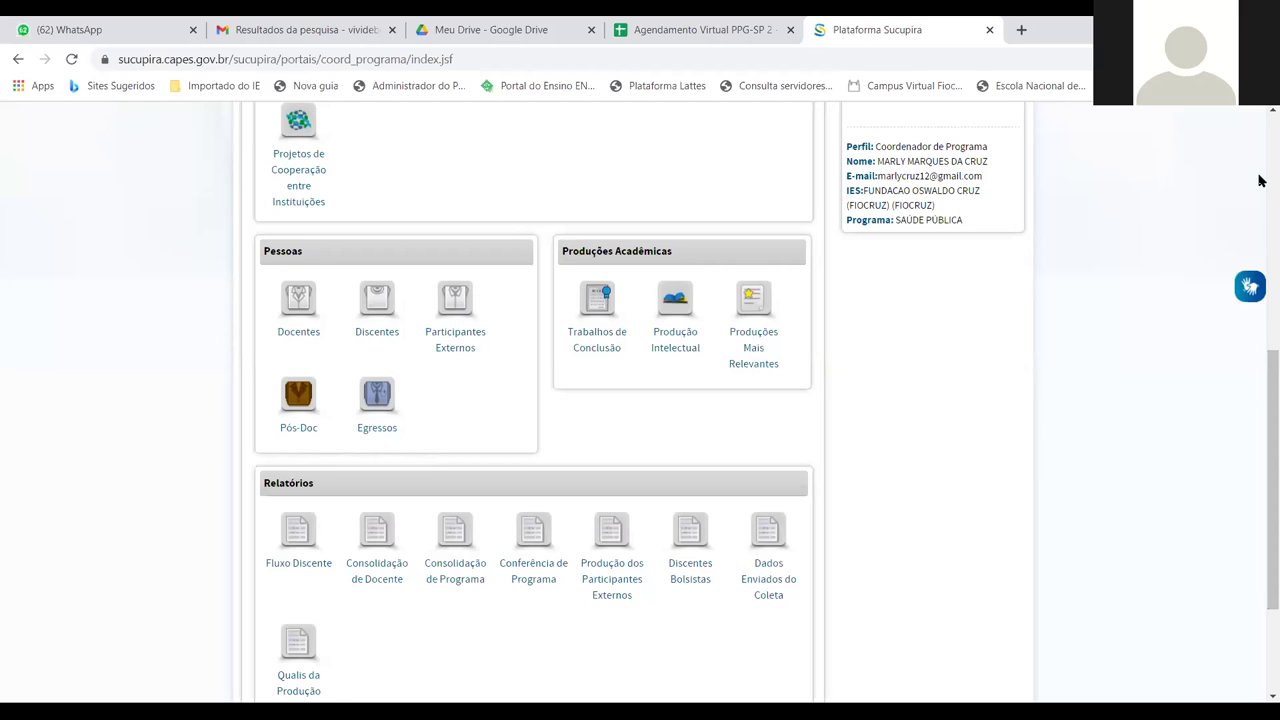
pyautogui.click(755, 342)
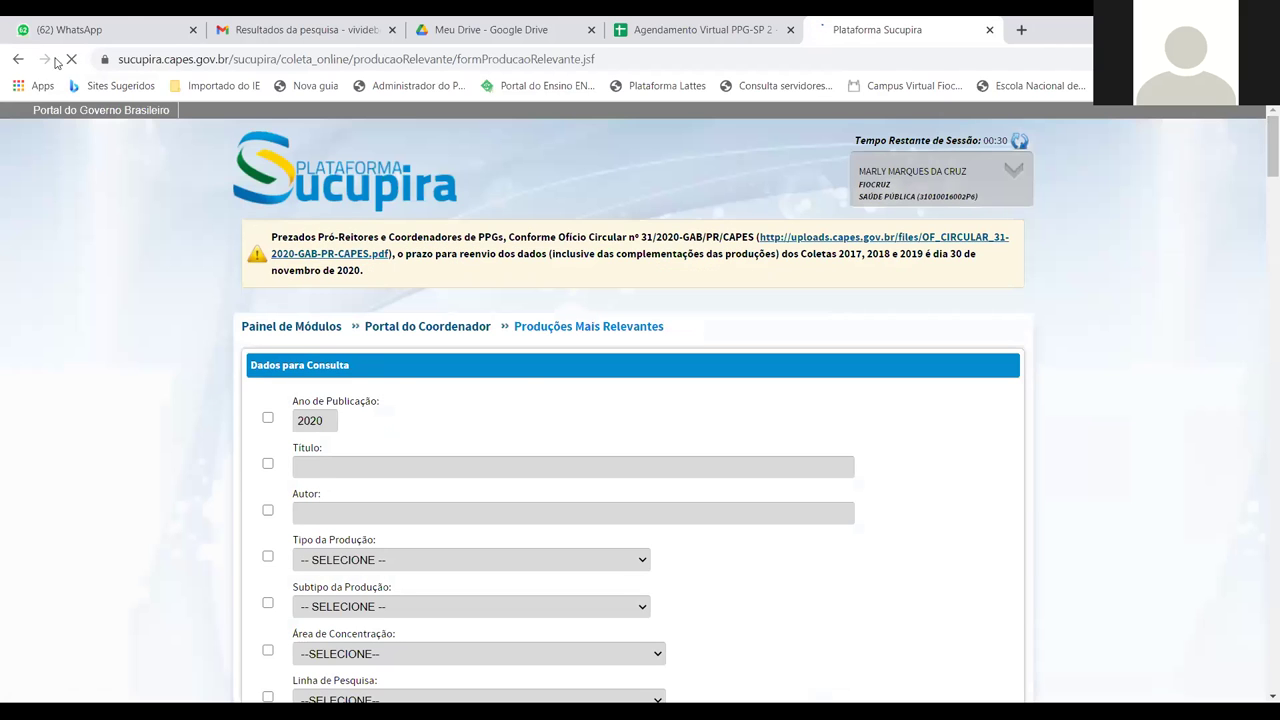
# Return to the Portal do Coordenador and look over its Relatórios, Produções Acadêmicas, Pessoas and Programa groups.
pyautogui.click(17, 60)
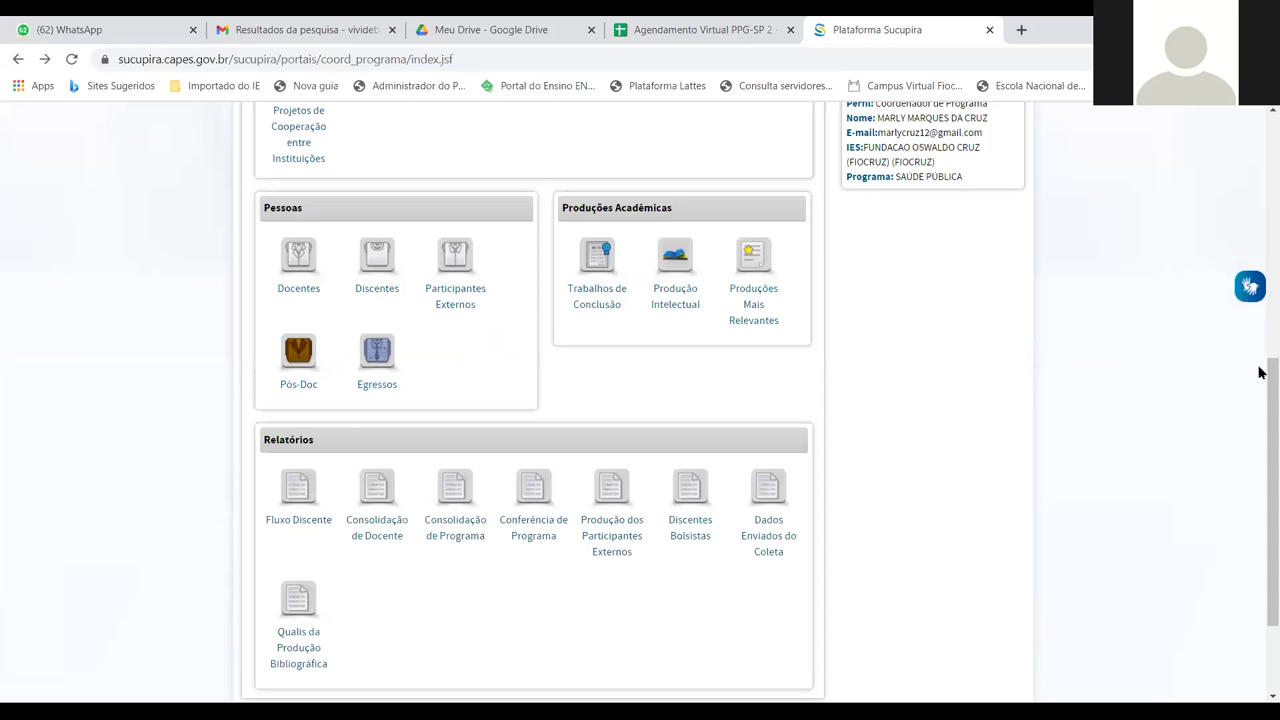
pyautogui.moveTo(1270, 371); pyautogui.dragTo(1260, 323)
pyautogui.scroll(2, 1260, 323)
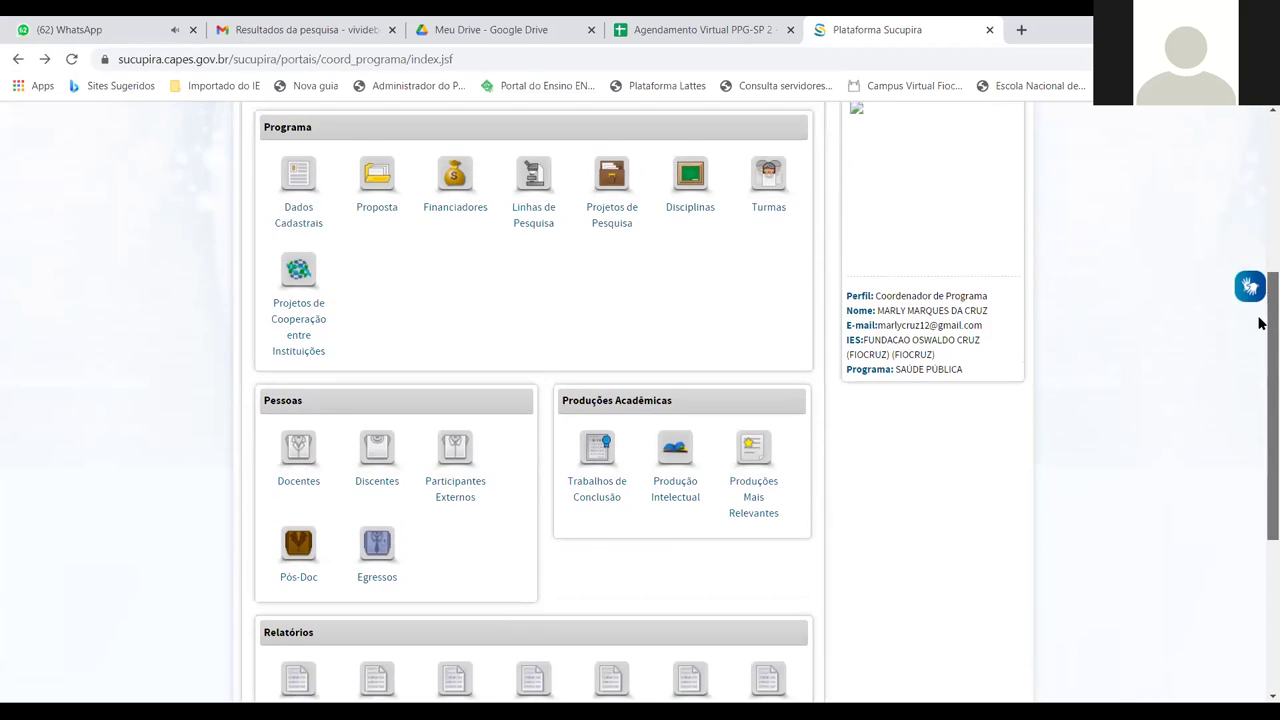
pyautogui.scroll(2, 1260, 323)
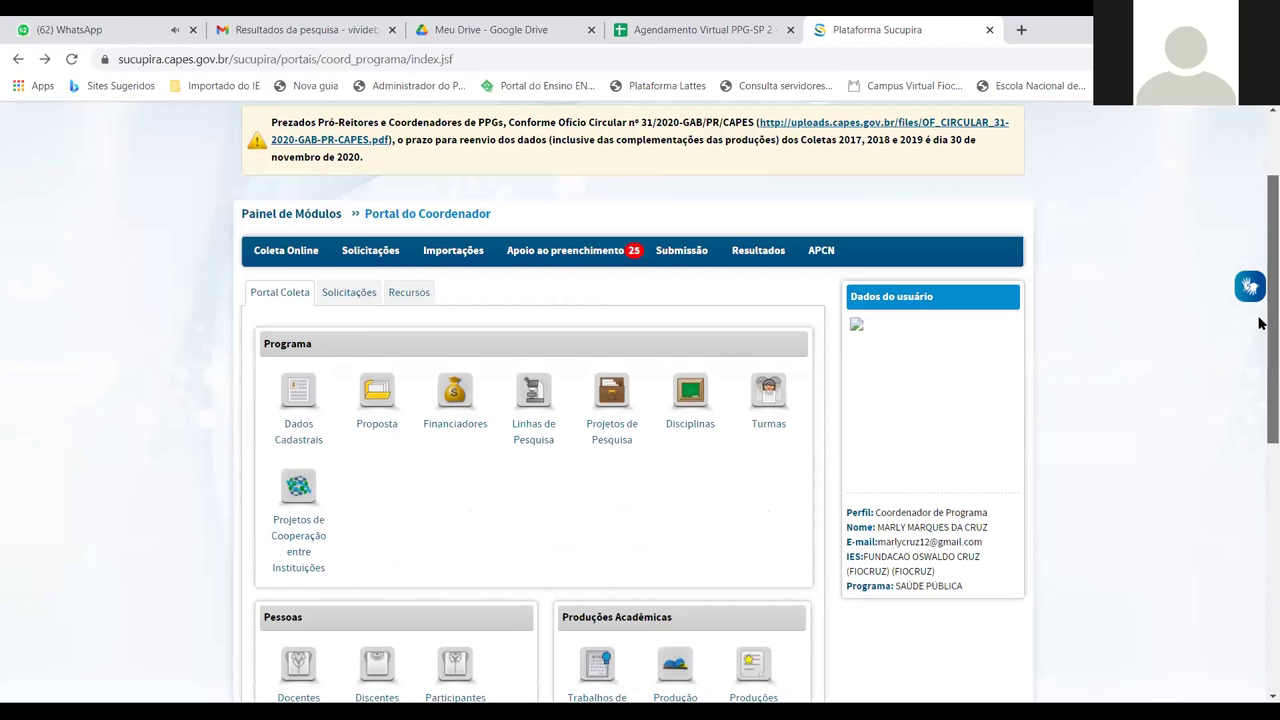
pyautogui.scroll(1, 1260, 323)
pyautogui.scroll(2, 1260, 323)
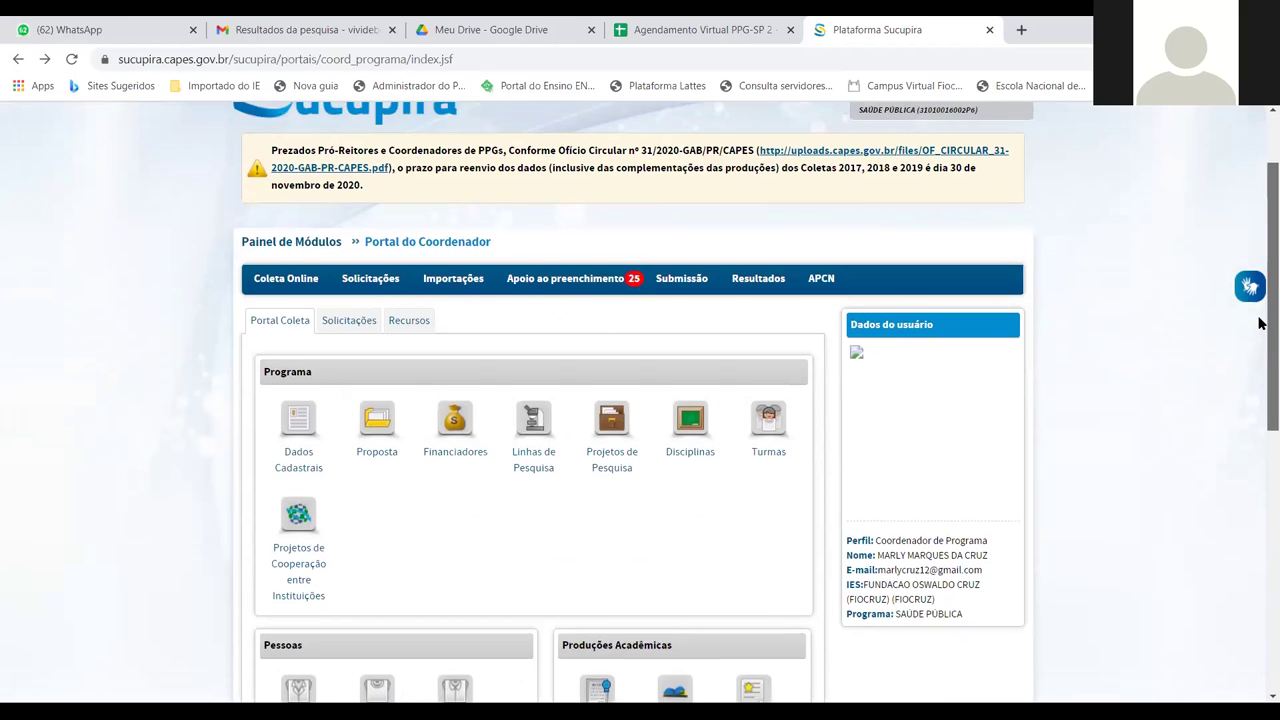
pyautogui.scroll(-1, 1254, 136)
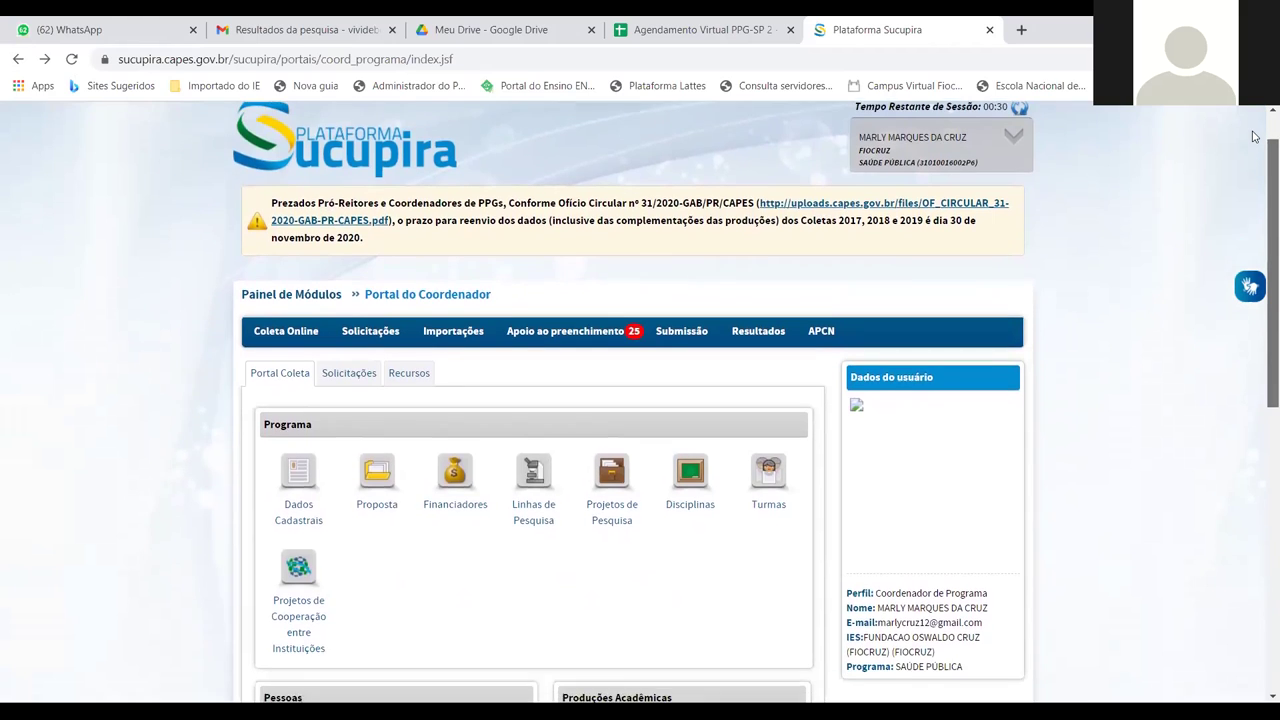
pyautogui.scroll(1, 1254, 136)
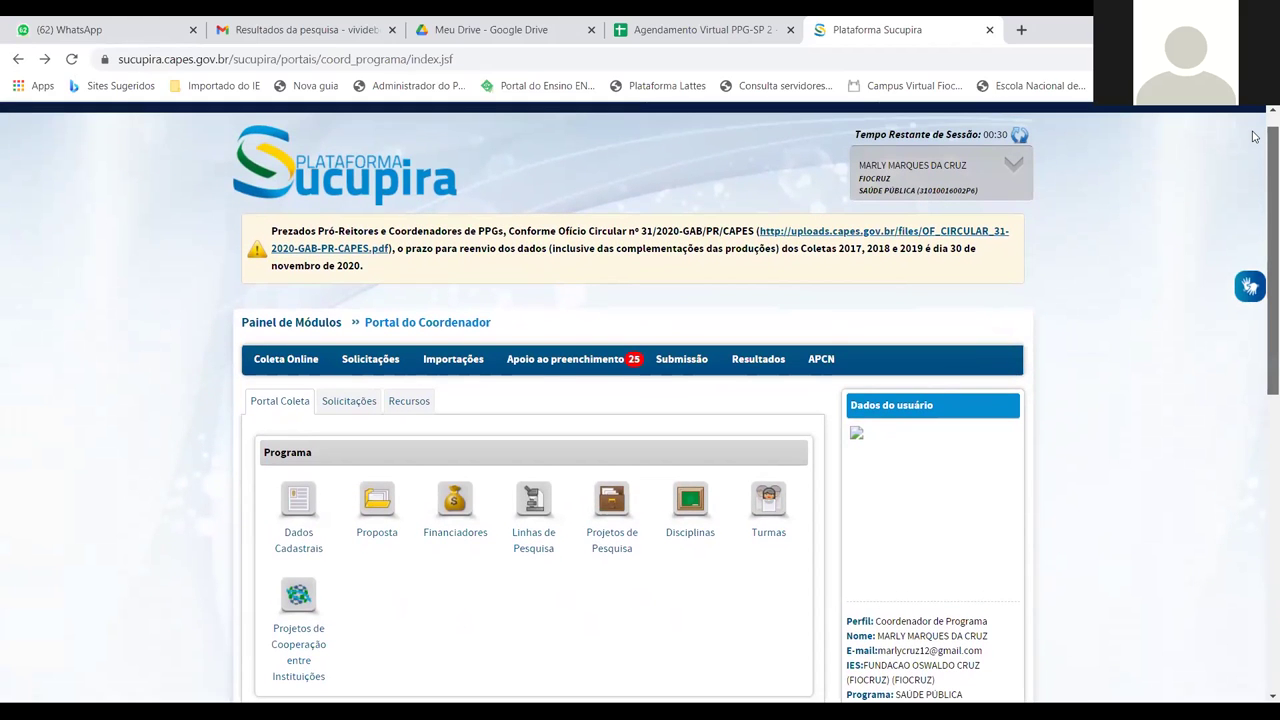
pyautogui.scroll(-1, 1254, 136)
pyautogui.scroll(1, 1254, 136)
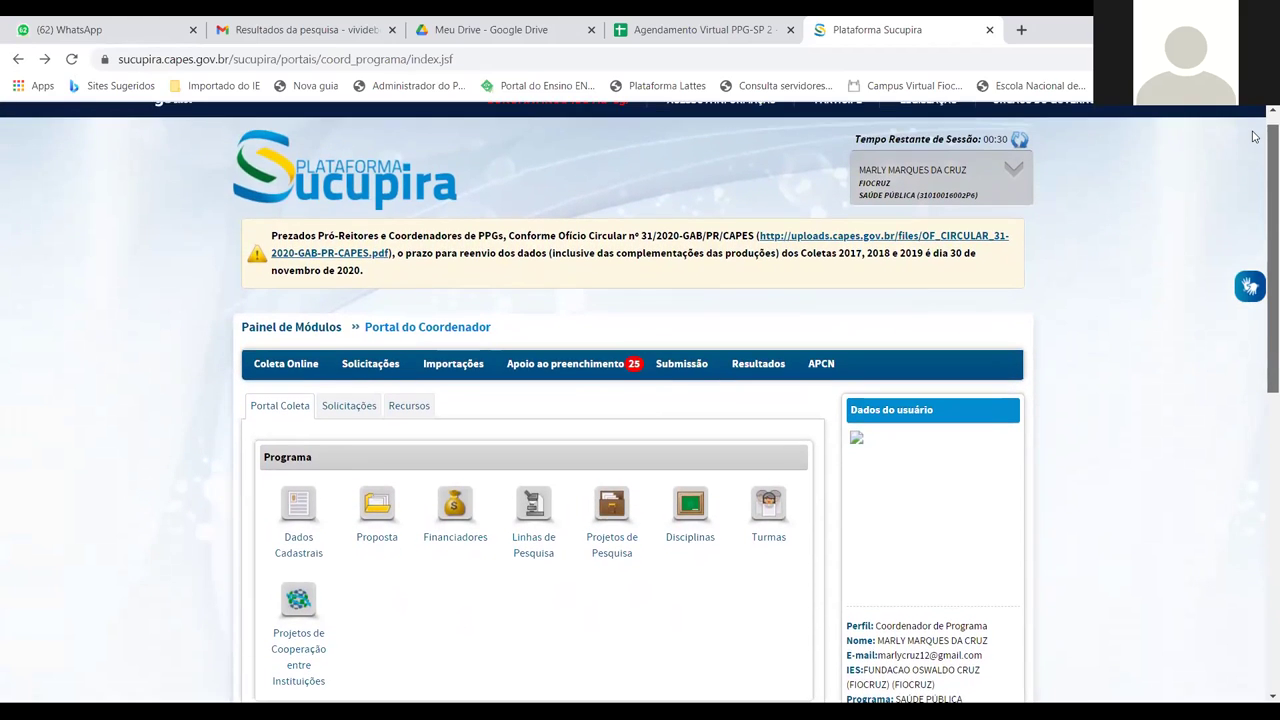
pyautogui.scroll(-1, 1254, 136)
pyautogui.scroll(1, 1254, 136)
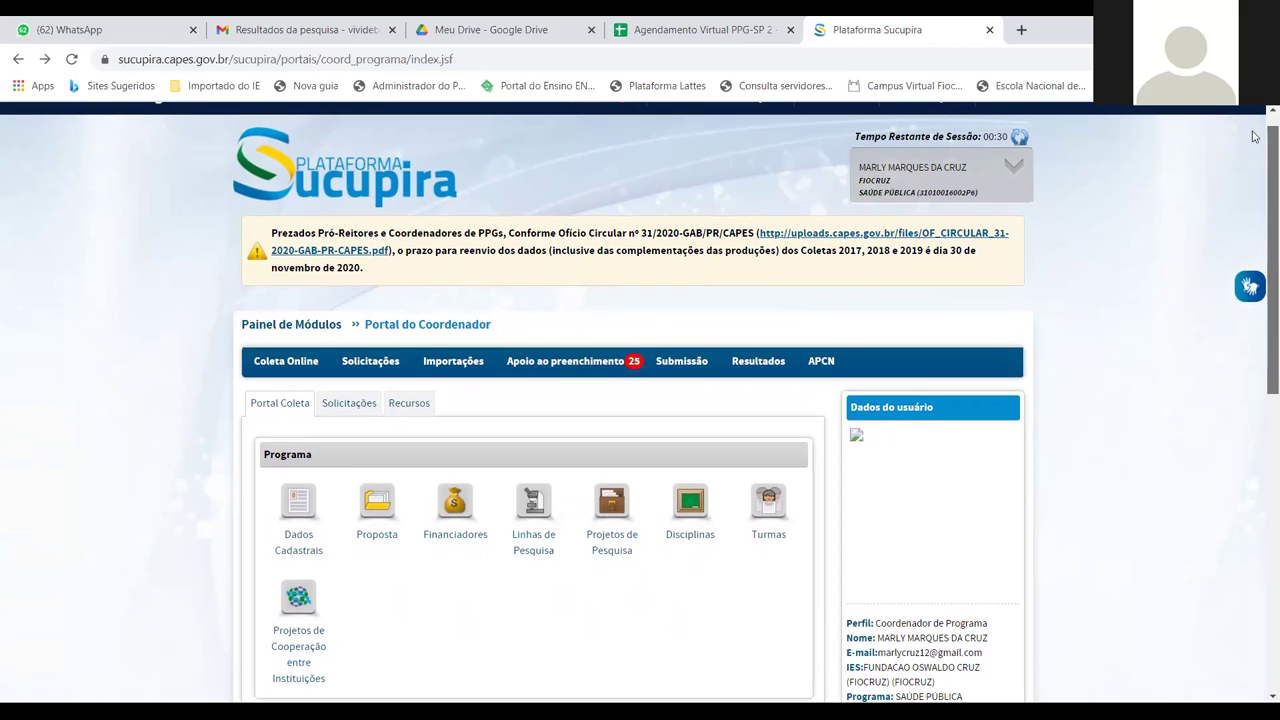
pyautogui.scroll(1, 1254, 136)
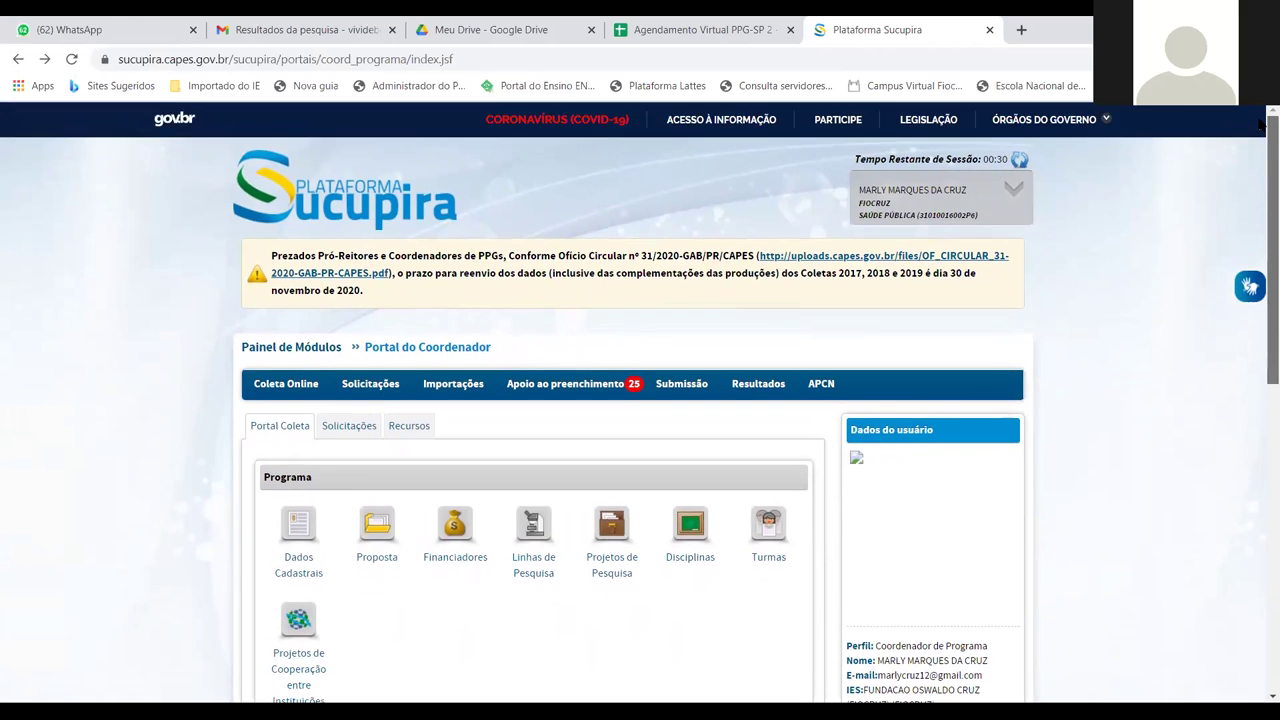
# Check the Solicitações options, and show the Coleta de Dados options of Coleta Online for verifying, sending and tracking data.
pyautogui.scroll(-2, 1261, 155)
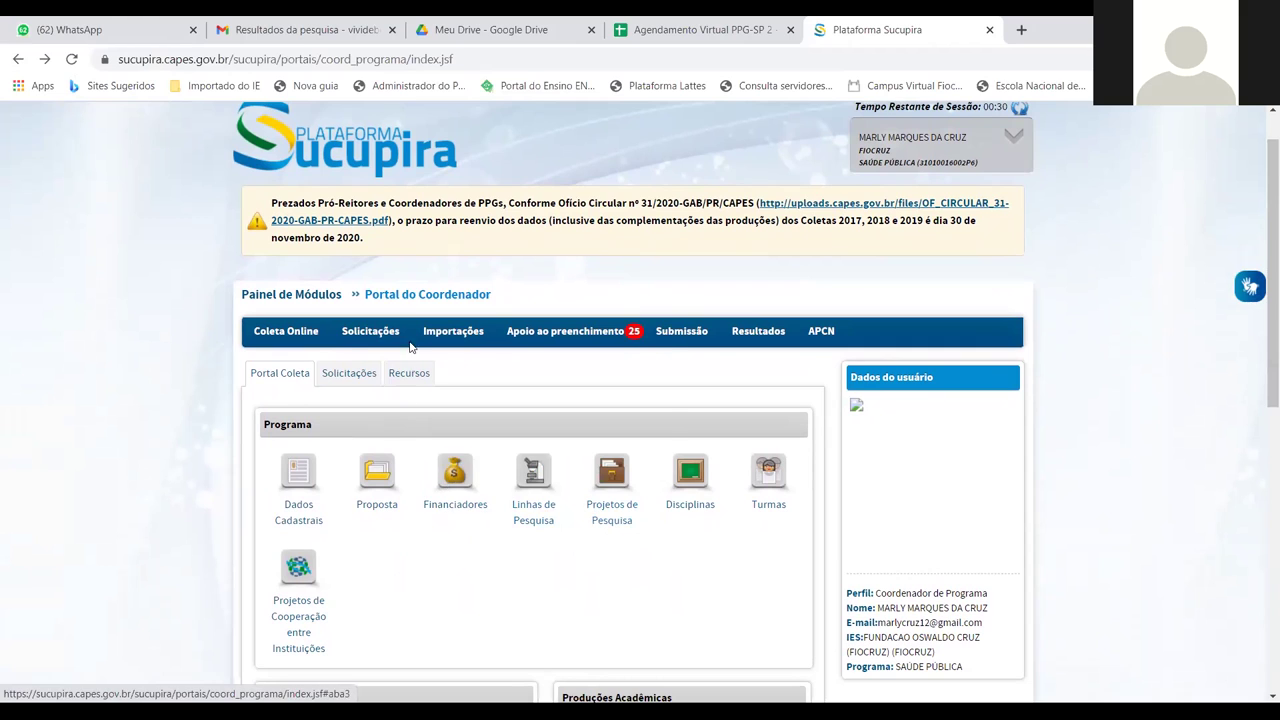
pyautogui.moveTo(376, 338)
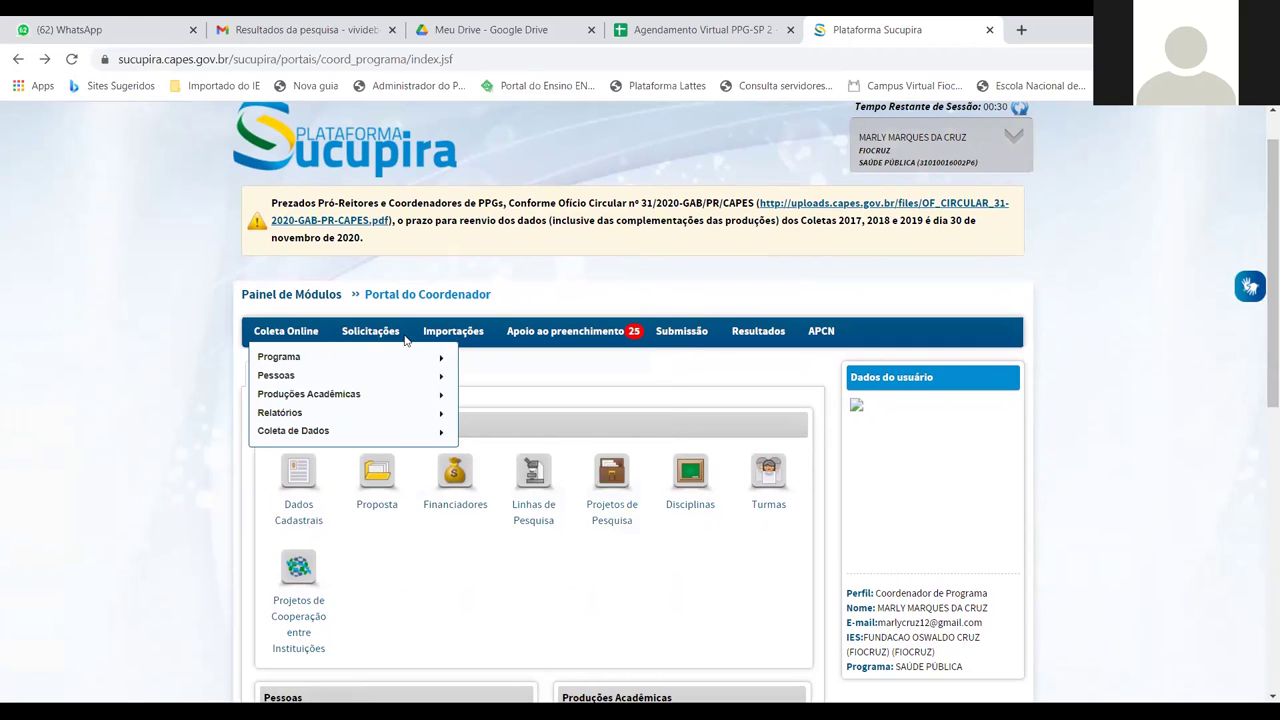
pyautogui.moveTo(428, 338)
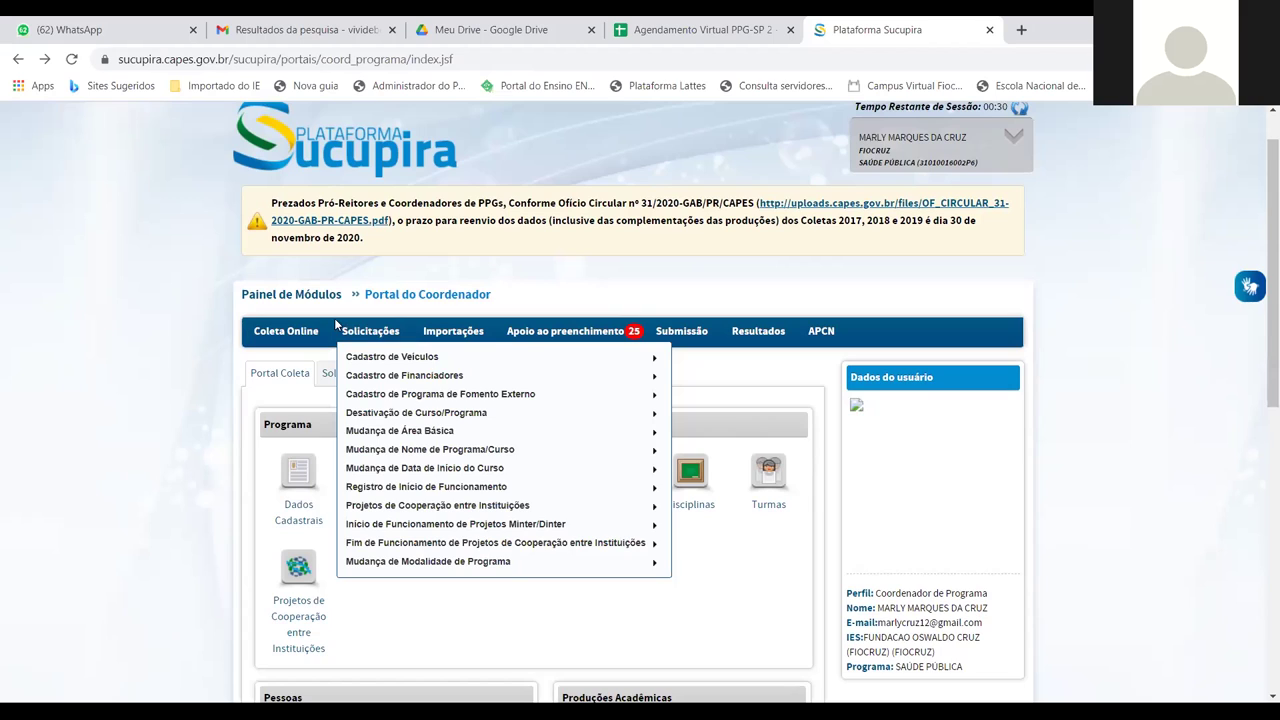
pyautogui.moveTo(298, 338)
pyautogui.moveTo(325, 438)
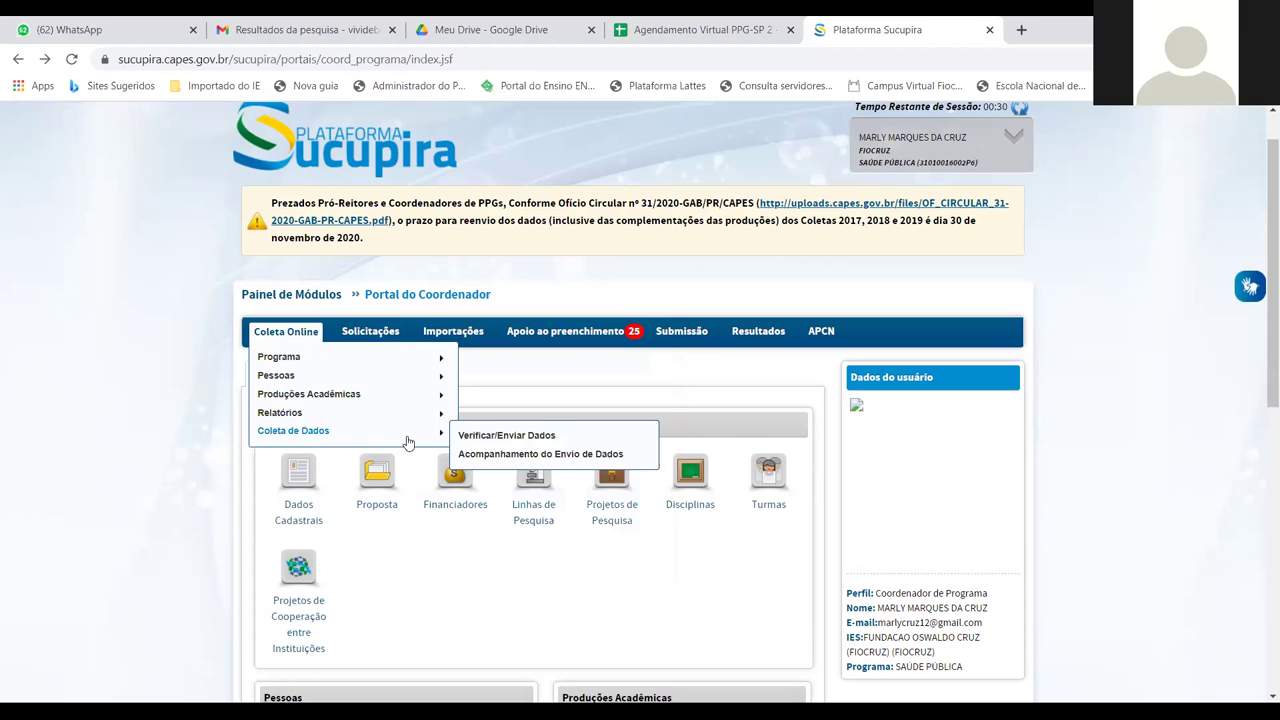
# Open Verificar/Enviar Dados and run the pending-items verification for Coleta de Informações 2019, keeping warnings shown.
pyautogui.click(470, 436)
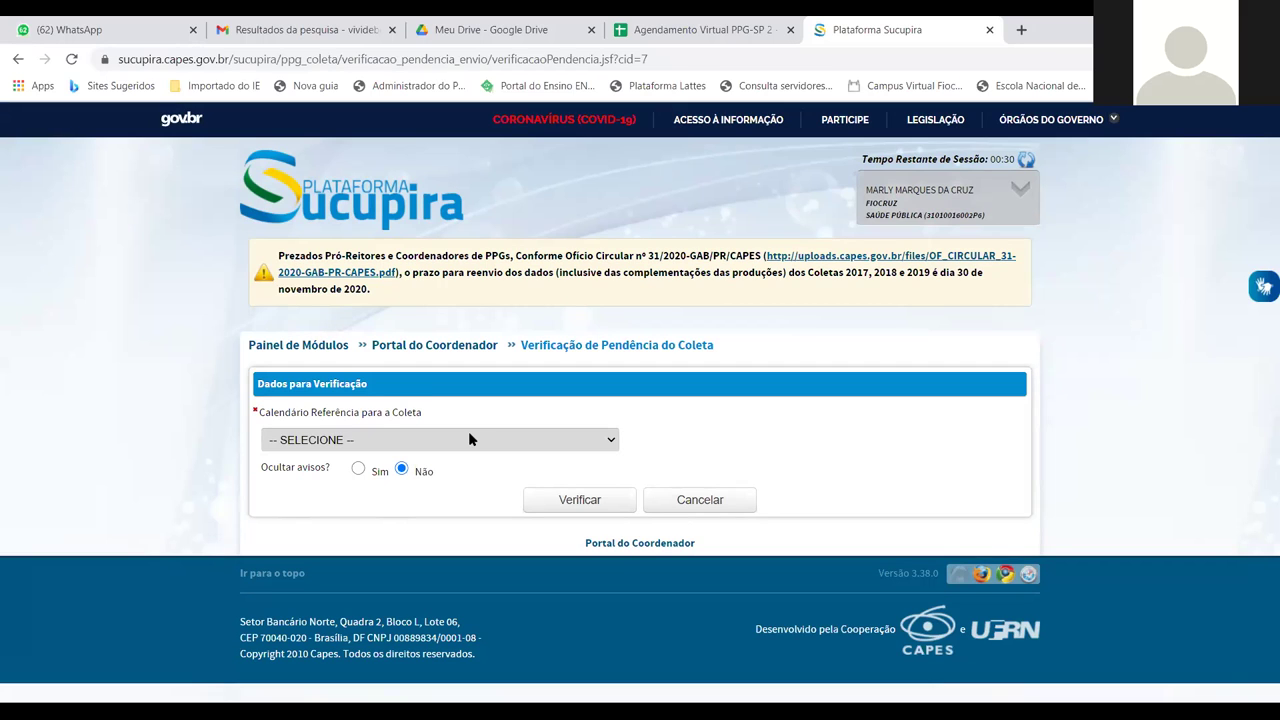
pyautogui.click(468, 438)
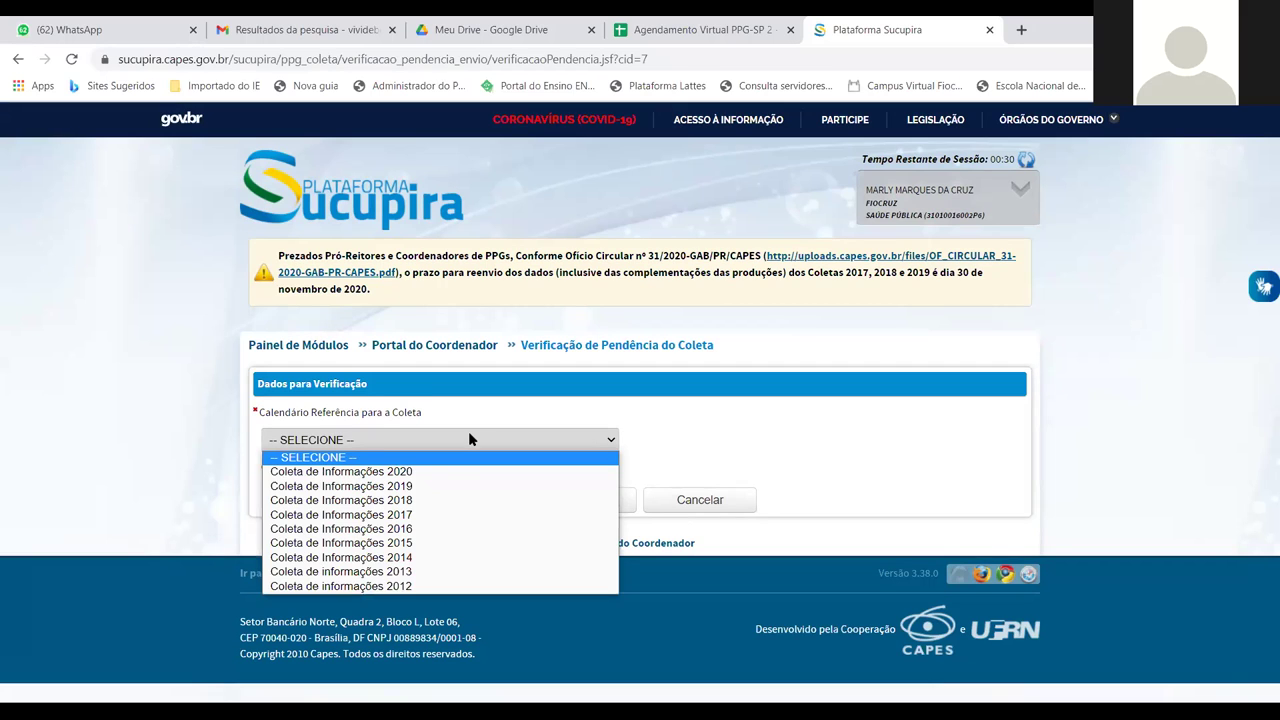
pyautogui.click(413, 488)
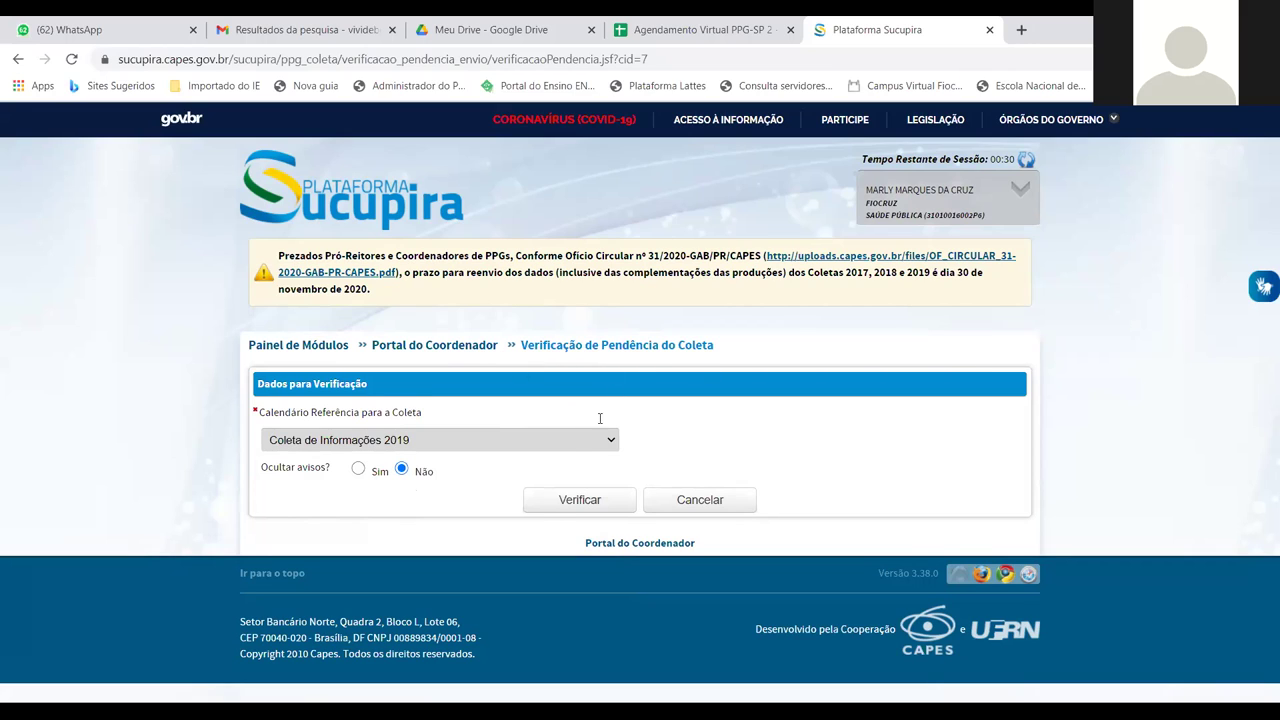
pyautogui.click(553, 510)
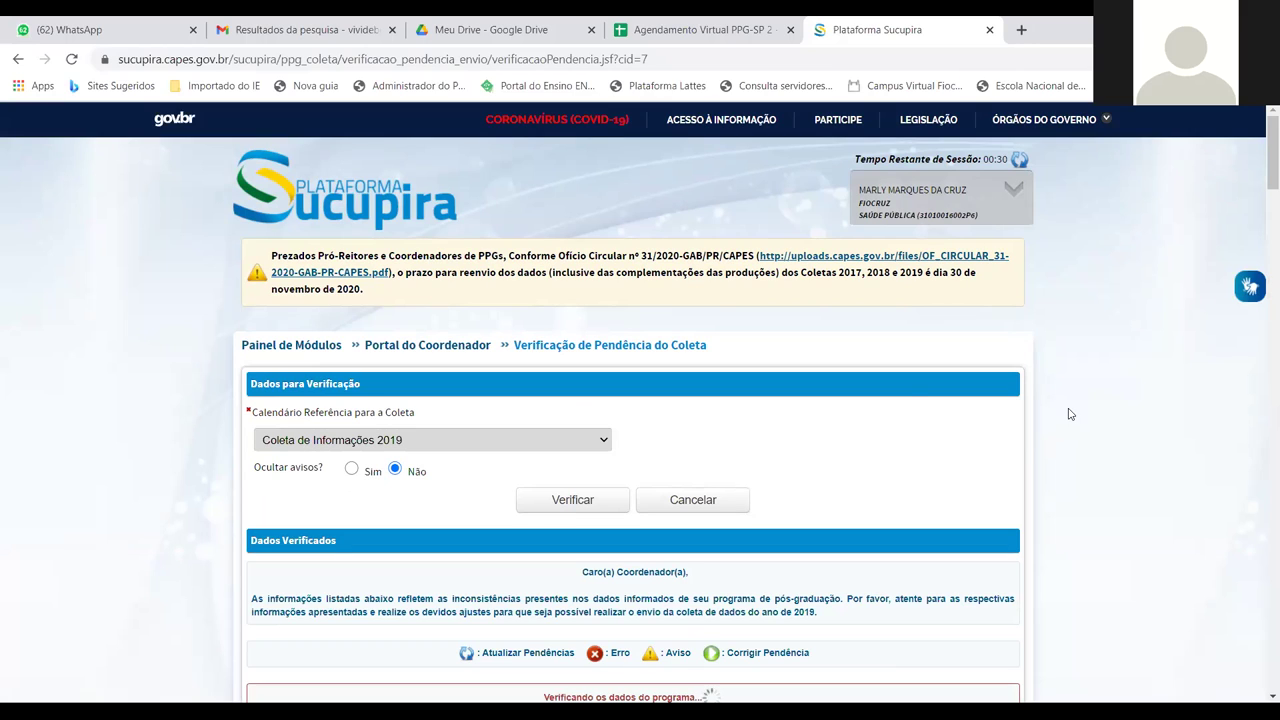
# Look over the verification notice, icon legend and the pending items from Programa through Projeto de Pesquisa.
pyautogui.moveTo(1261, 150); pyautogui.dragTo(1261, 197)
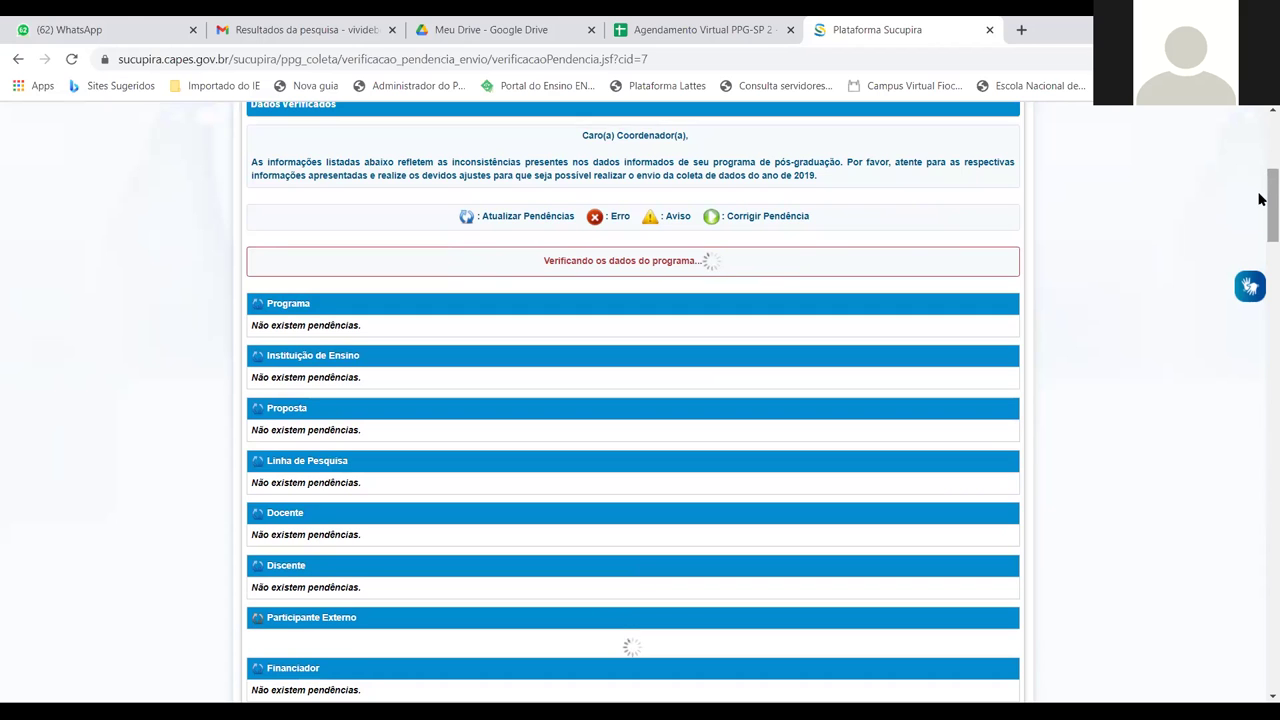
pyautogui.scroll(4, 1260, 185)
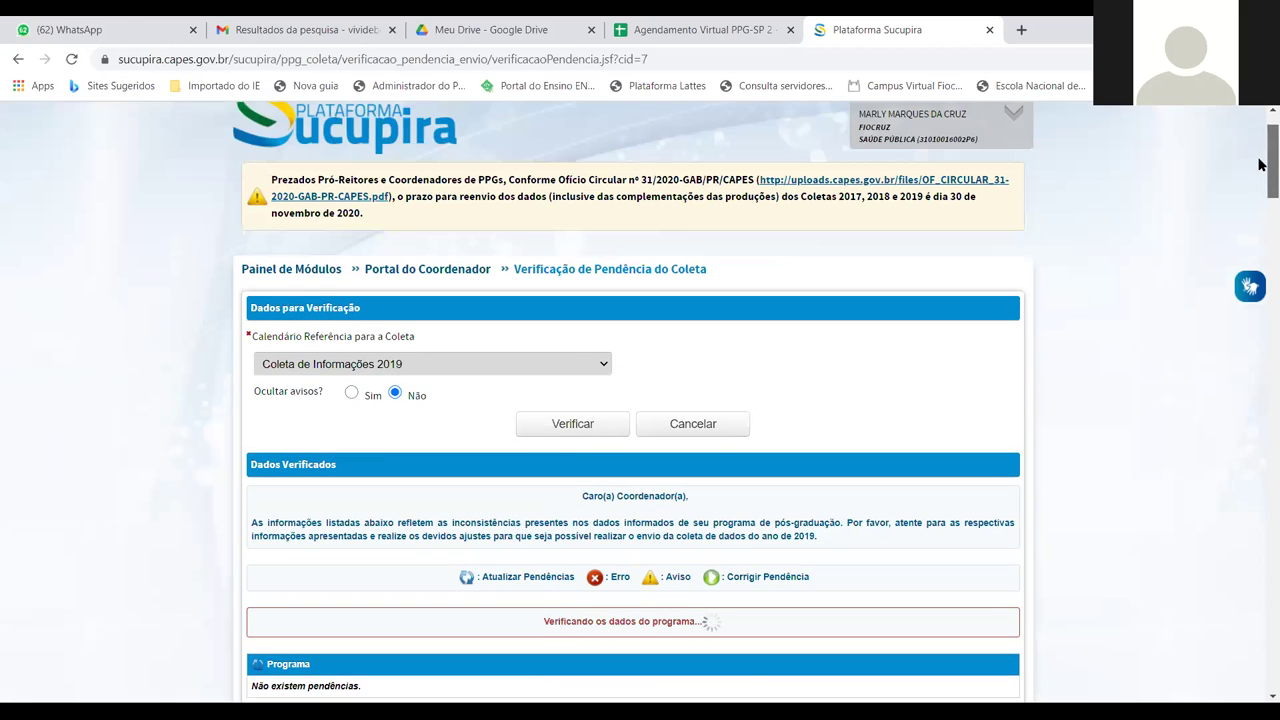
pyautogui.scroll(-1, 1259, 165)
pyautogui.scroll(1, 1259, 162)
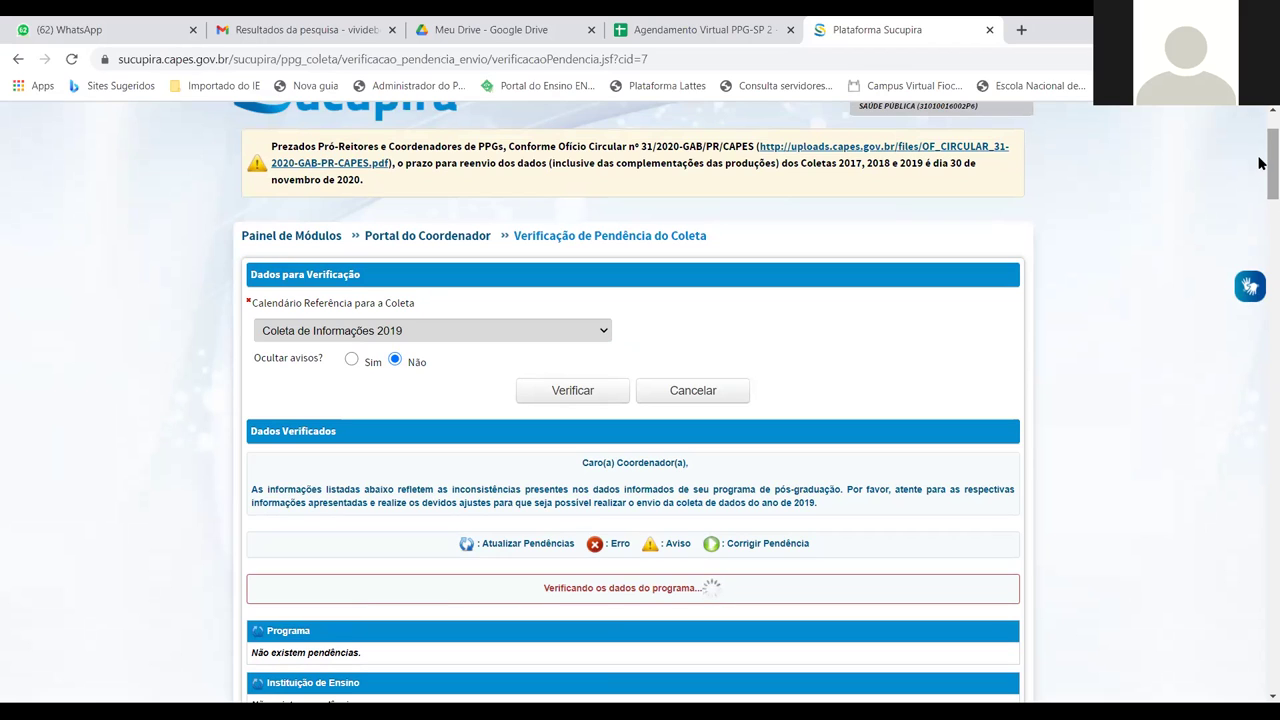
pyautogui.scroll(-1, 1261, 165)
pyautogui.moveTo(1261, 165); pyautogui.dragTo(1261, 131)
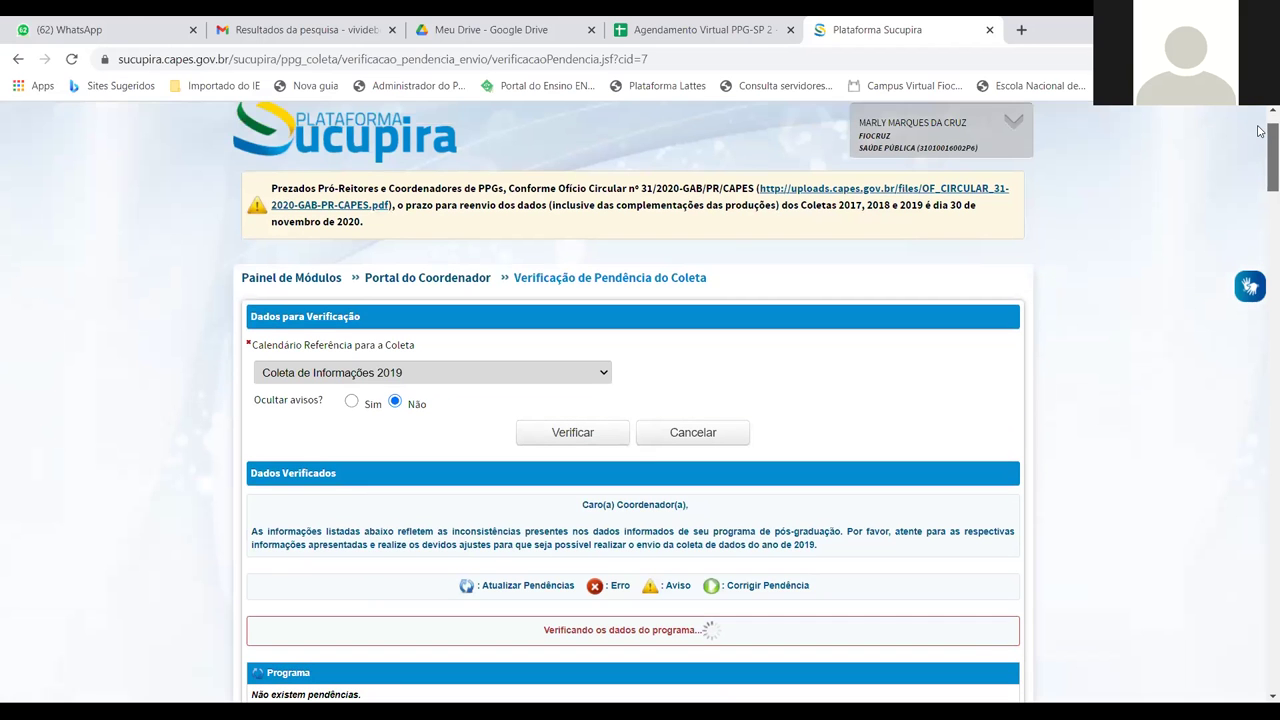
pyautogui.scroll(1, 1259, 131)
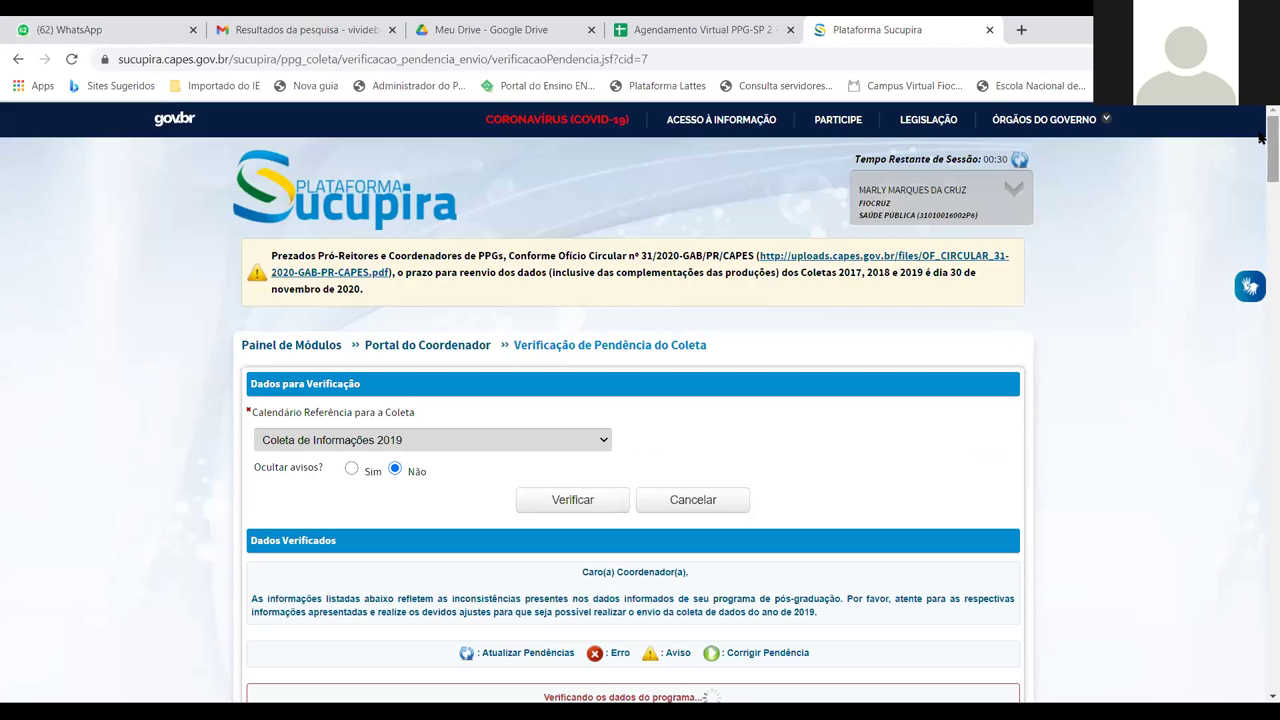
pyautogui.scroll(-2, 1262, 155)
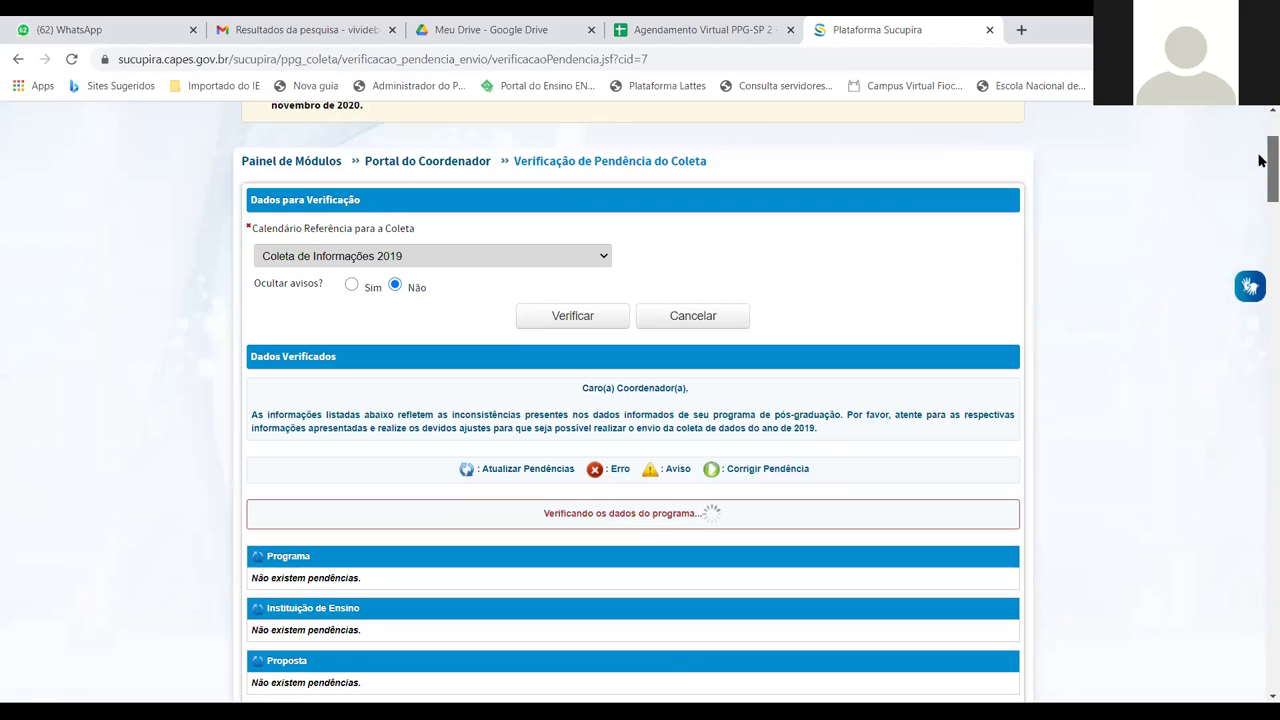
pyautogui.scroll(-3, 1259, 195)
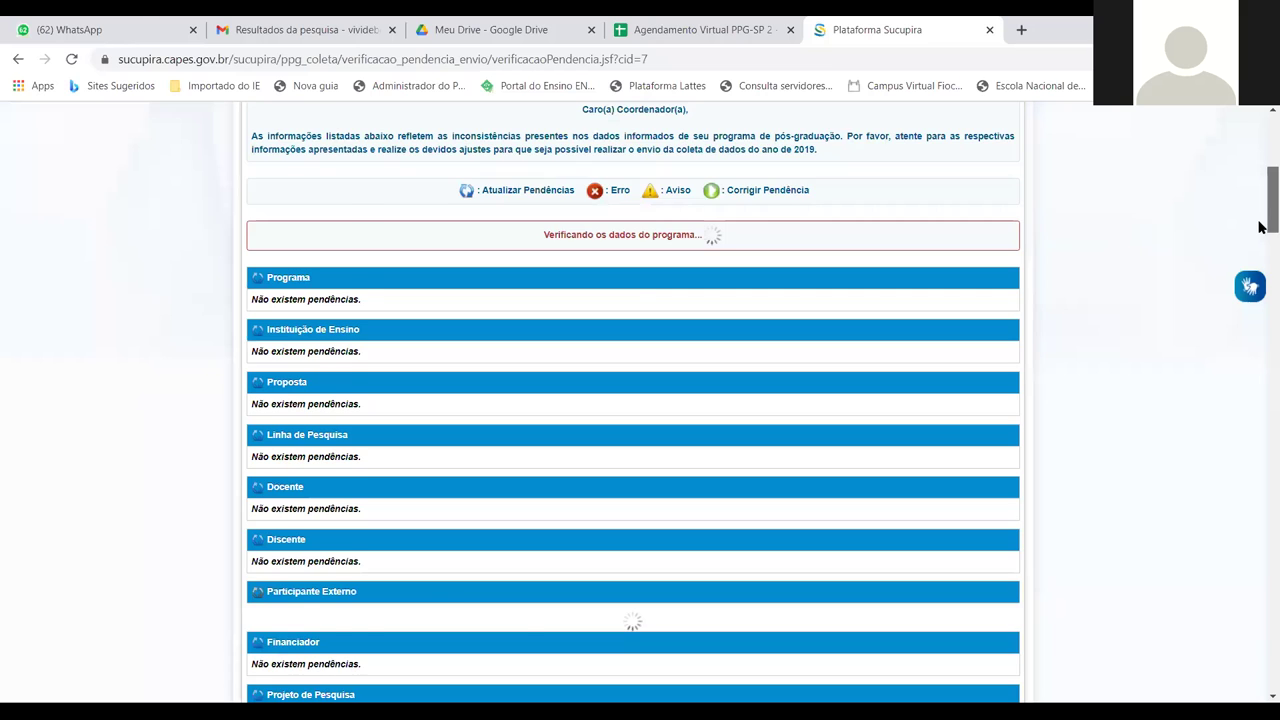
pyautogui.scroll(-3, 1259, 215)
pyautogui.scroll(3, 1259, 227)
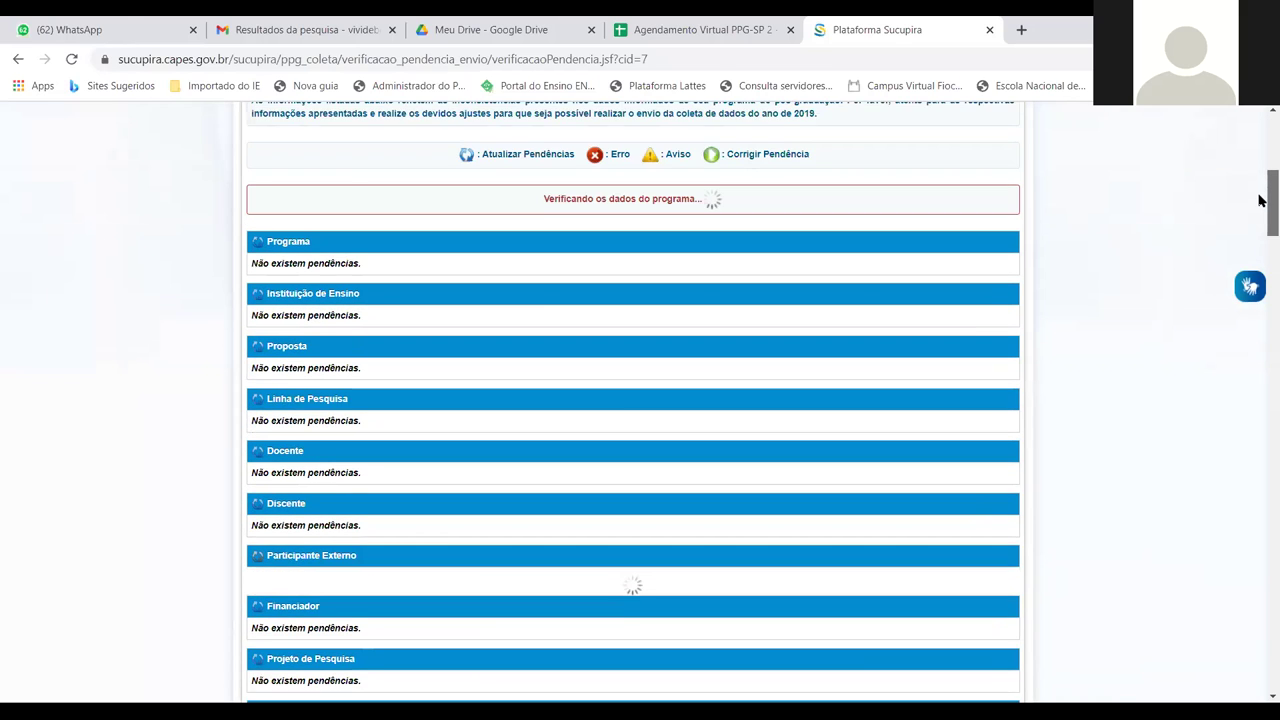
# Examine the pending items listed under Produção Intelectual and Produção Mais Relevante in the 2019 verification.
pyautogui.scroll(-2, 1259, 245)
pyautogui.scroll(-3, 1259, 245)
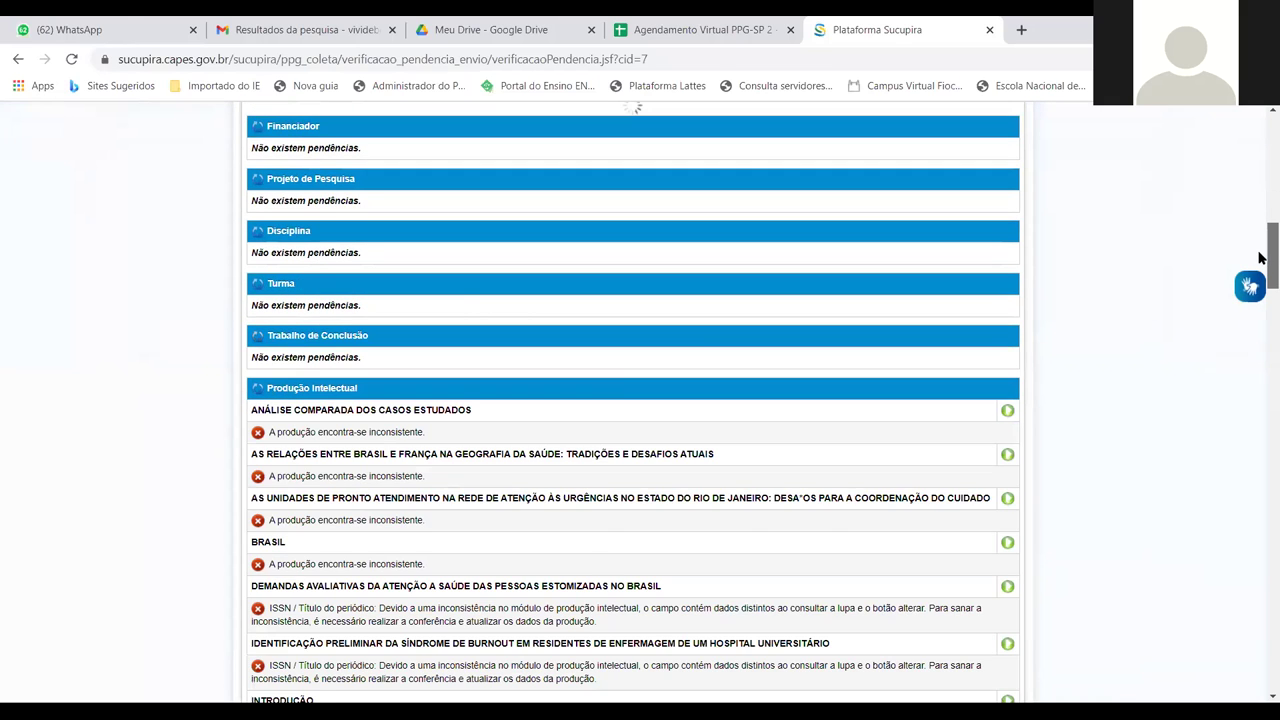
pyautogui.scroll(-1, 1260, 257)
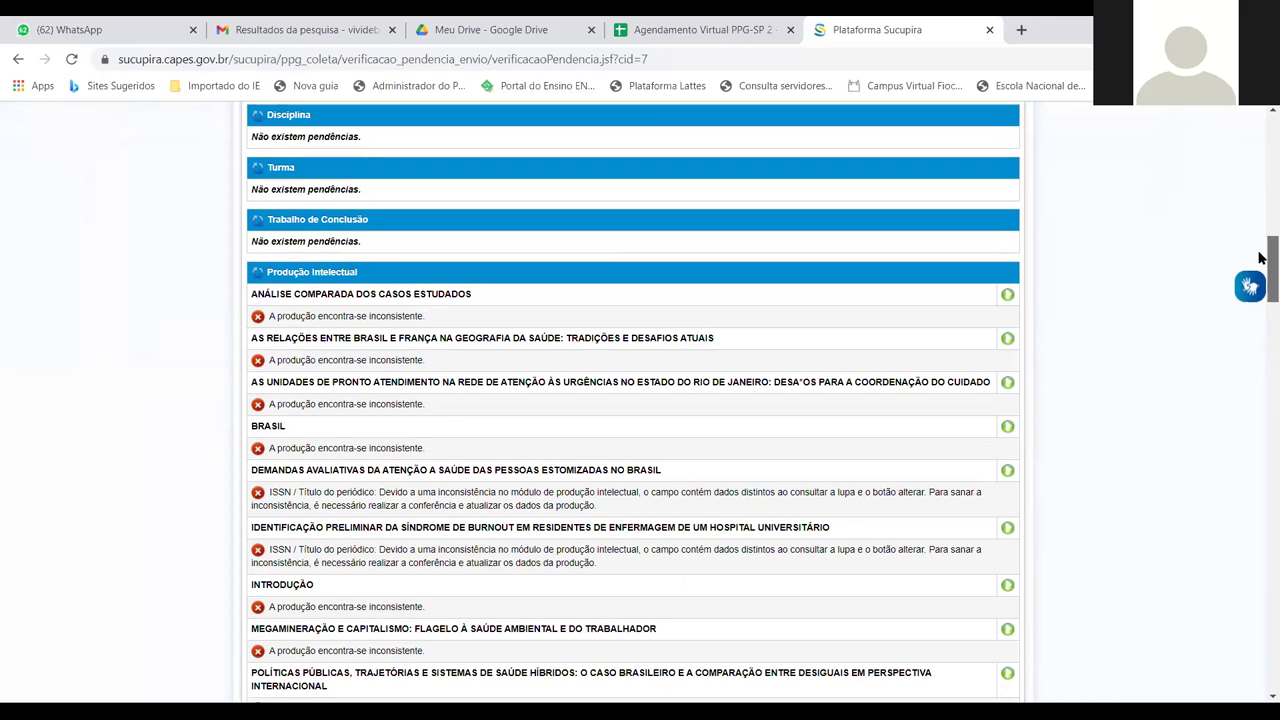
pyautogui.scroll(-1, 1260, 259)
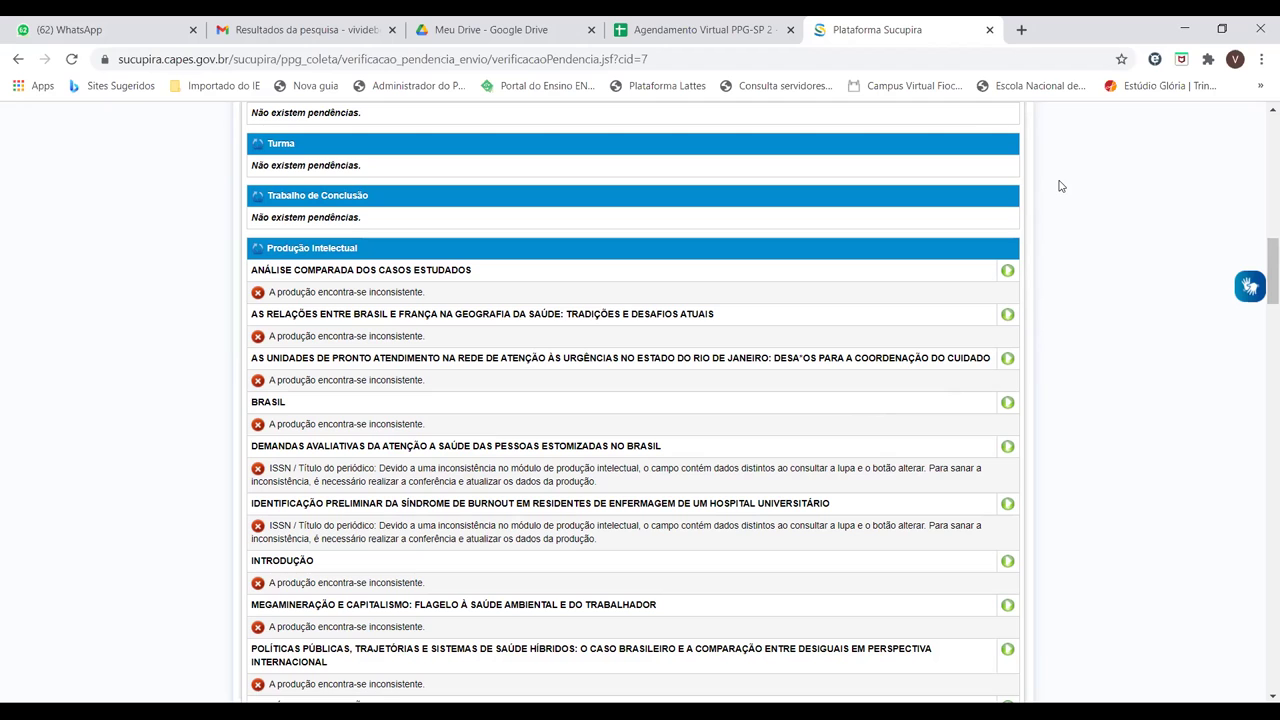
pyautogui.scroll(-2, 1263, 283)
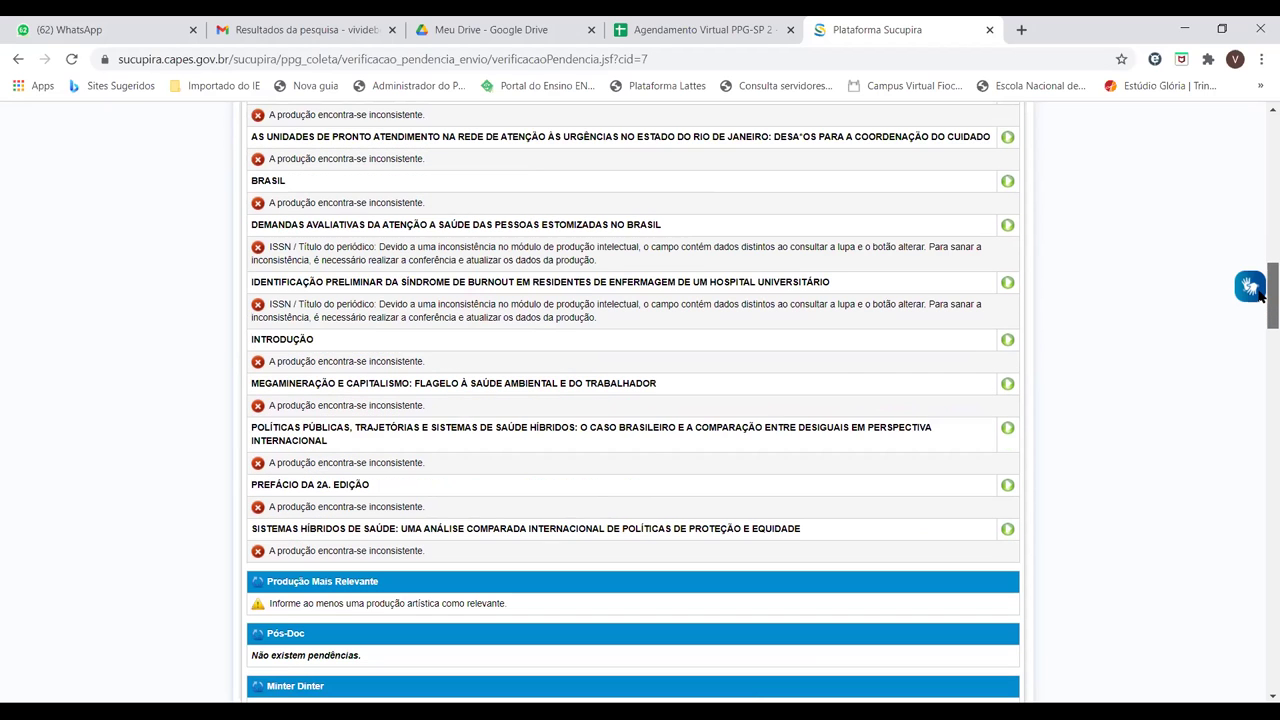
pyautogui.scroll(2, 1263, 283)
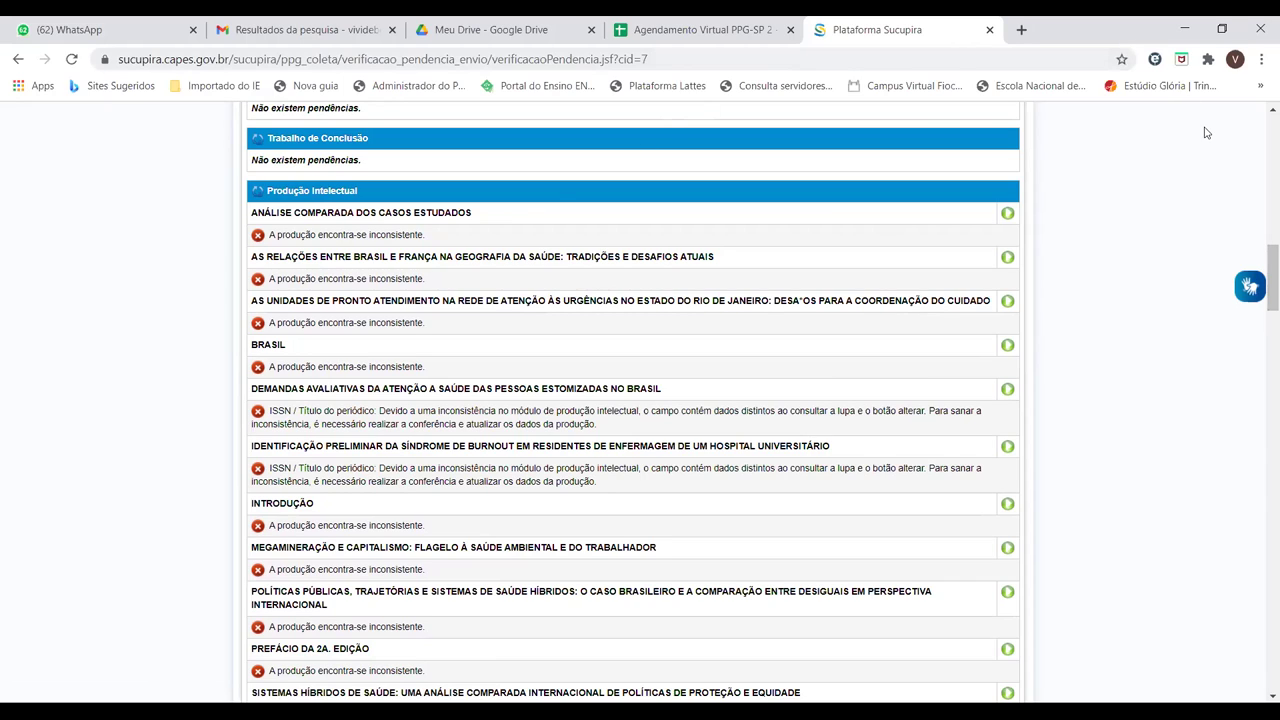
# Open the Portal do Coordenador in a new browser tab and switch to it, keeping the verification page open.
pyautogui.scroll(10, 1260, 235)
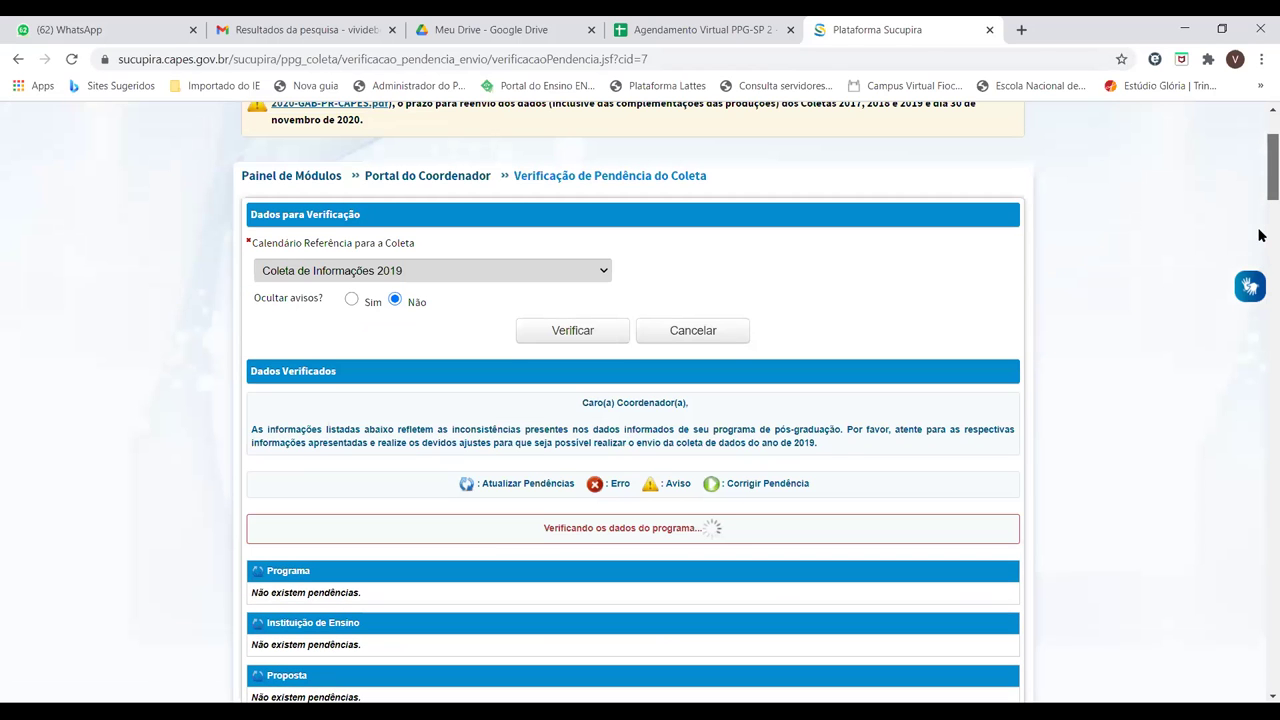
pyautogui.rightClick(445, 175)
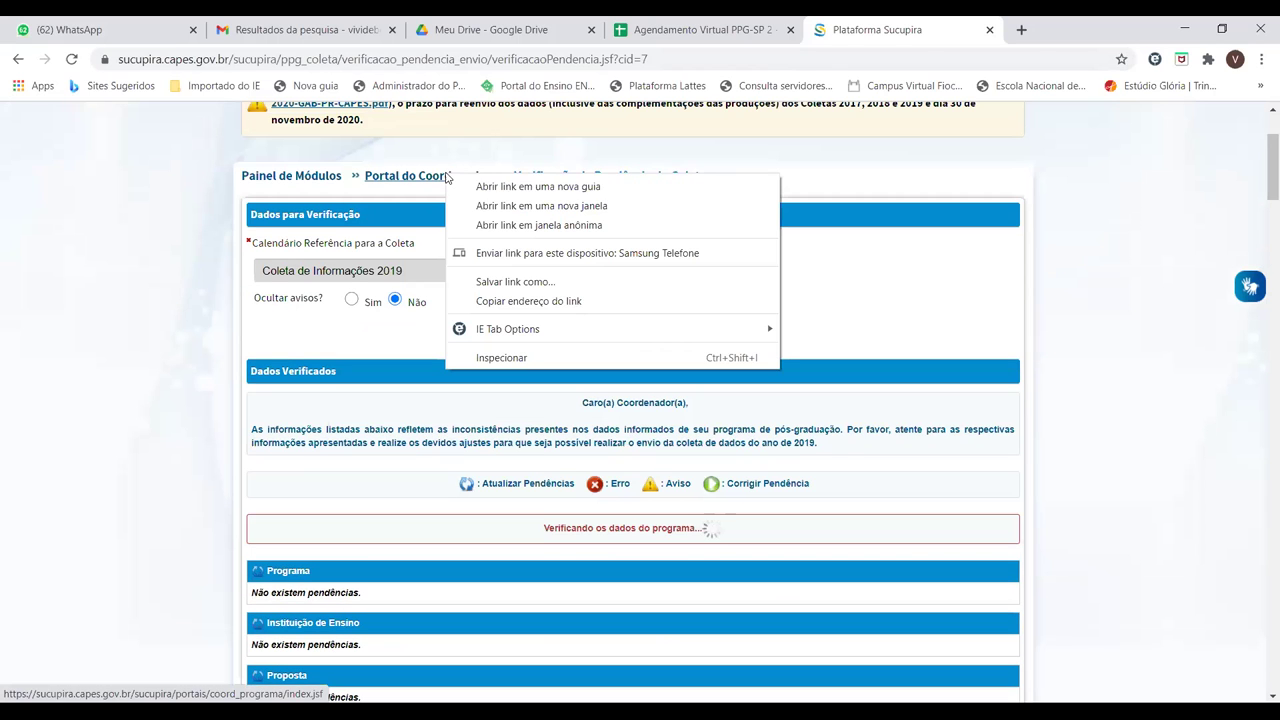
pyautogui.click(478, 188)
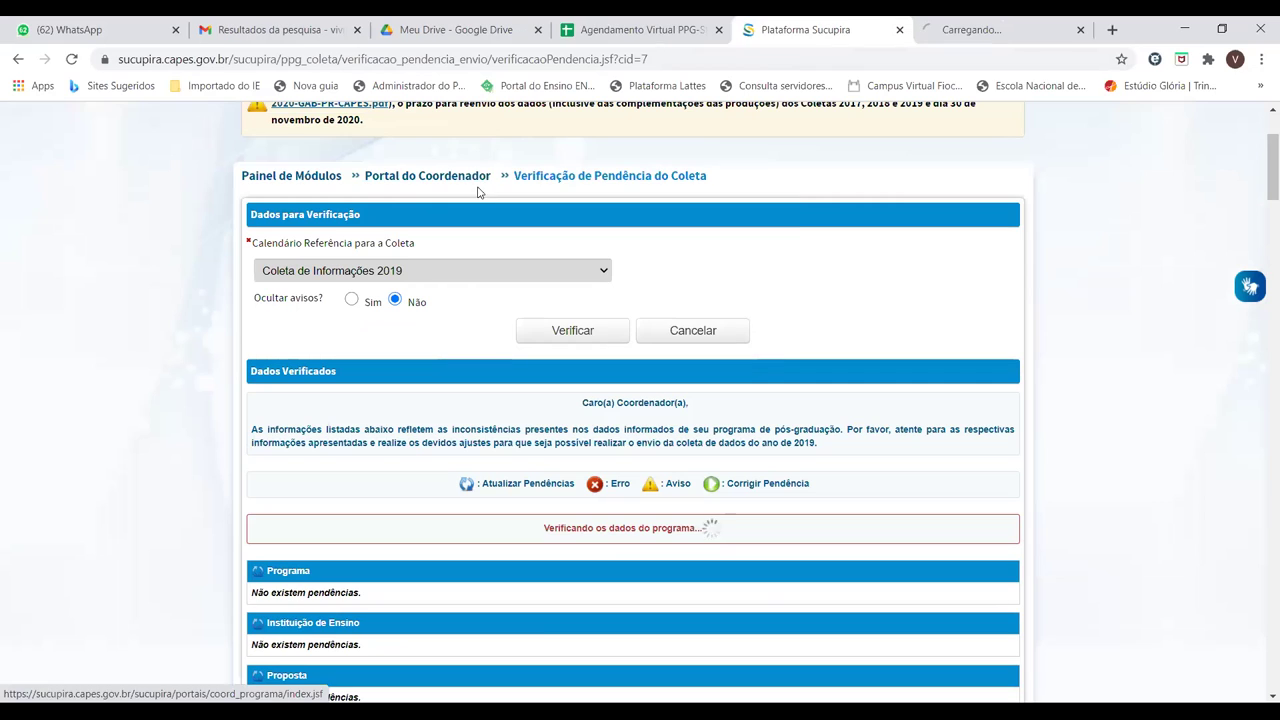
pyautogui.hotkey('ctrl', 'Tab')
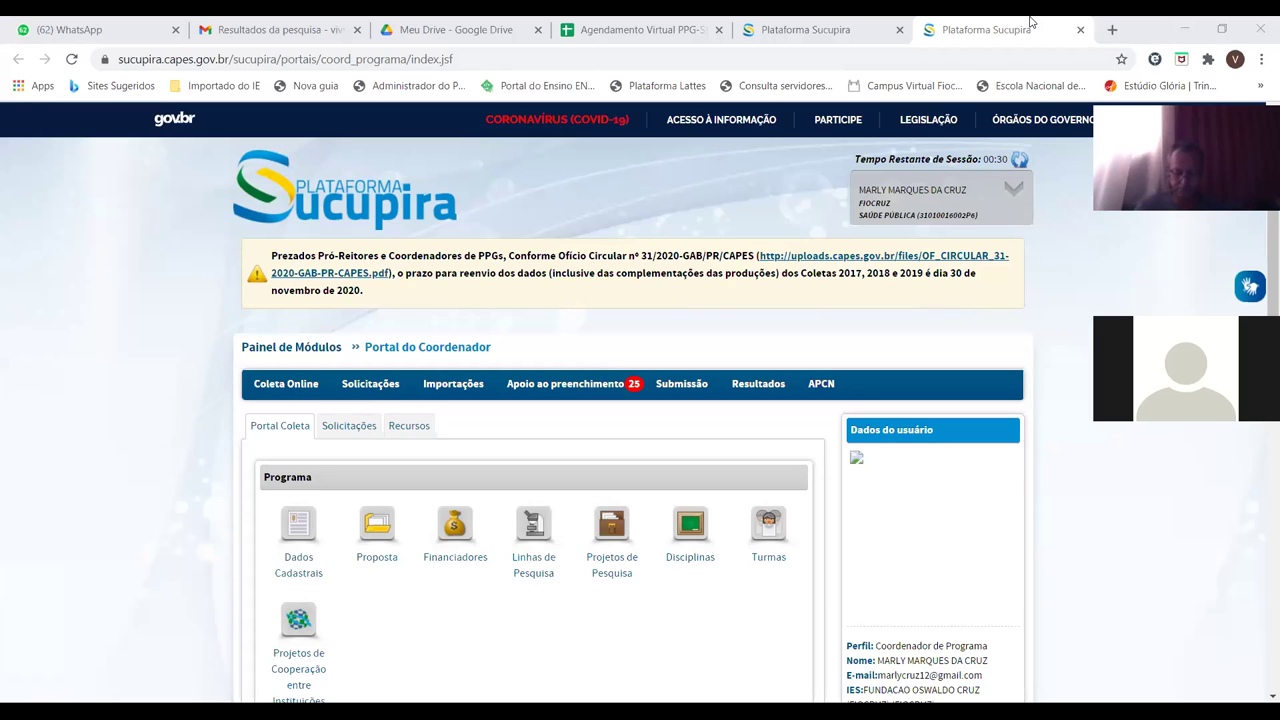
pyautogui.click(652, 112)
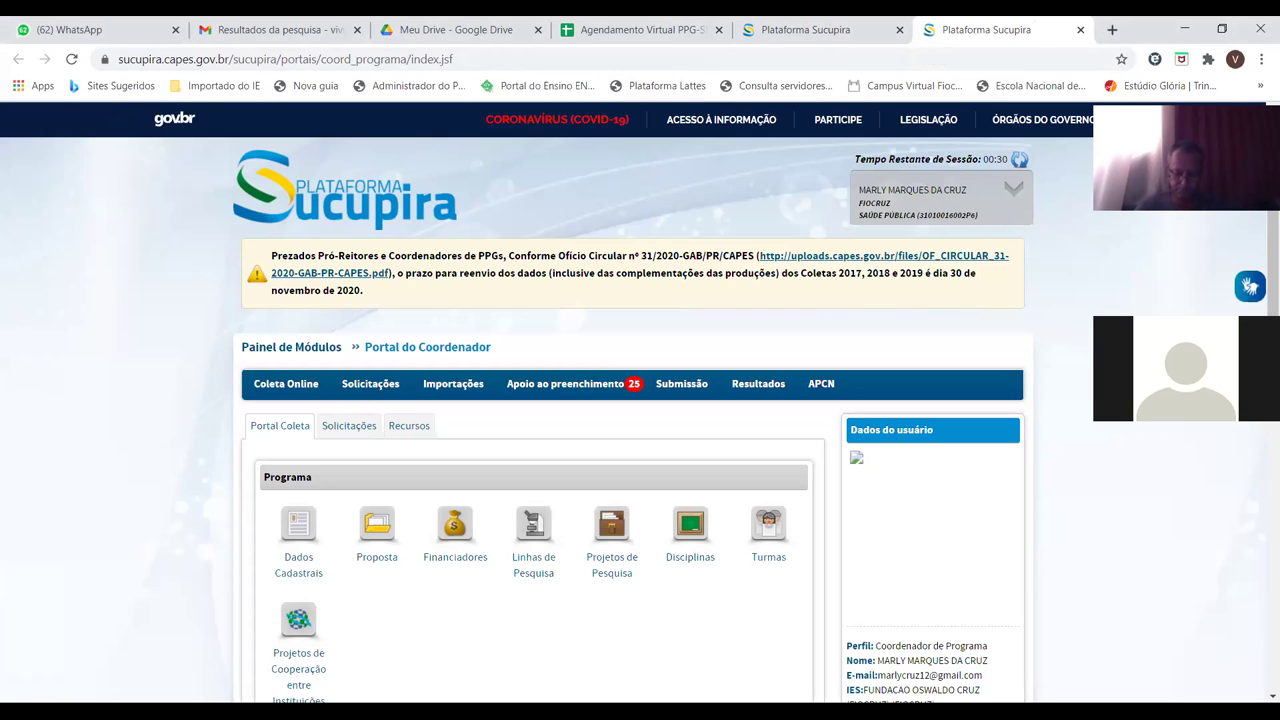
# Open the Produção Intelectual list from the Produções Acadêmicas group of the portal.
pyautogui.scroll(-3, 1262, 314)
pyautogui.scroll(3, 1262, 314)
pyautogui.scroll(1, 1260, 312)
pyautogui.scroll(-3, 1260, 312)
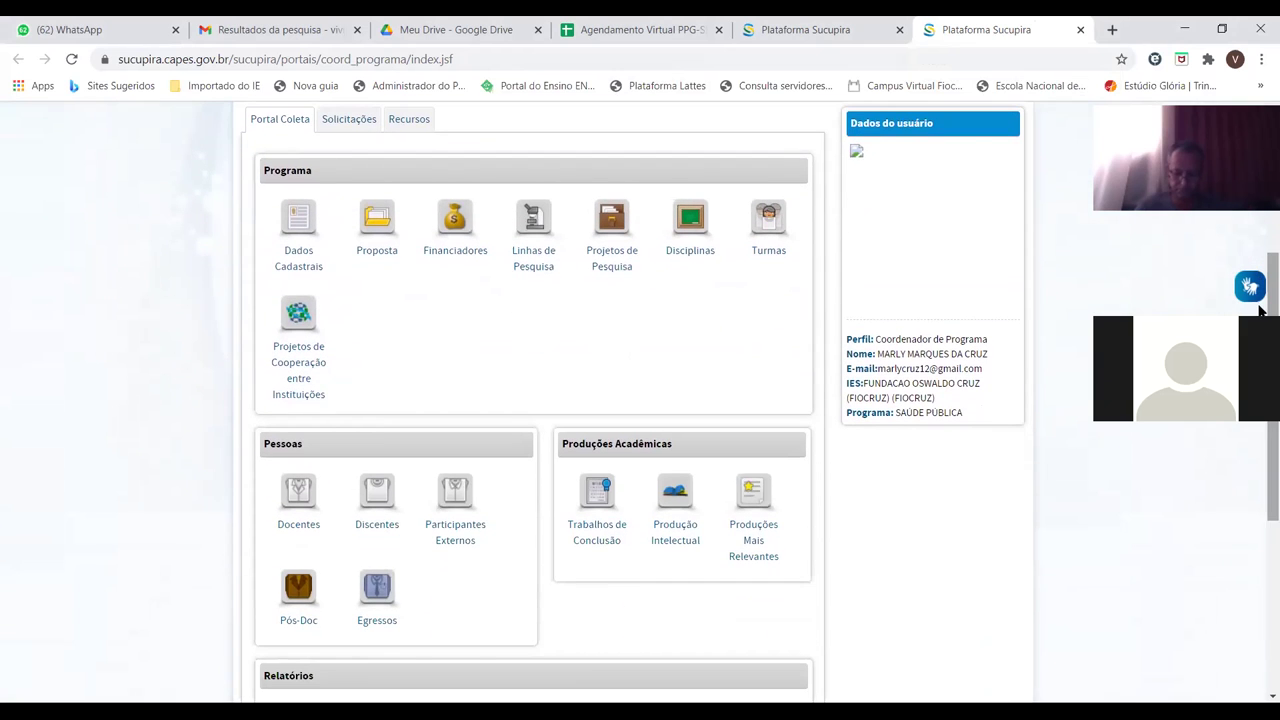
pyautogui.click(681, 519)
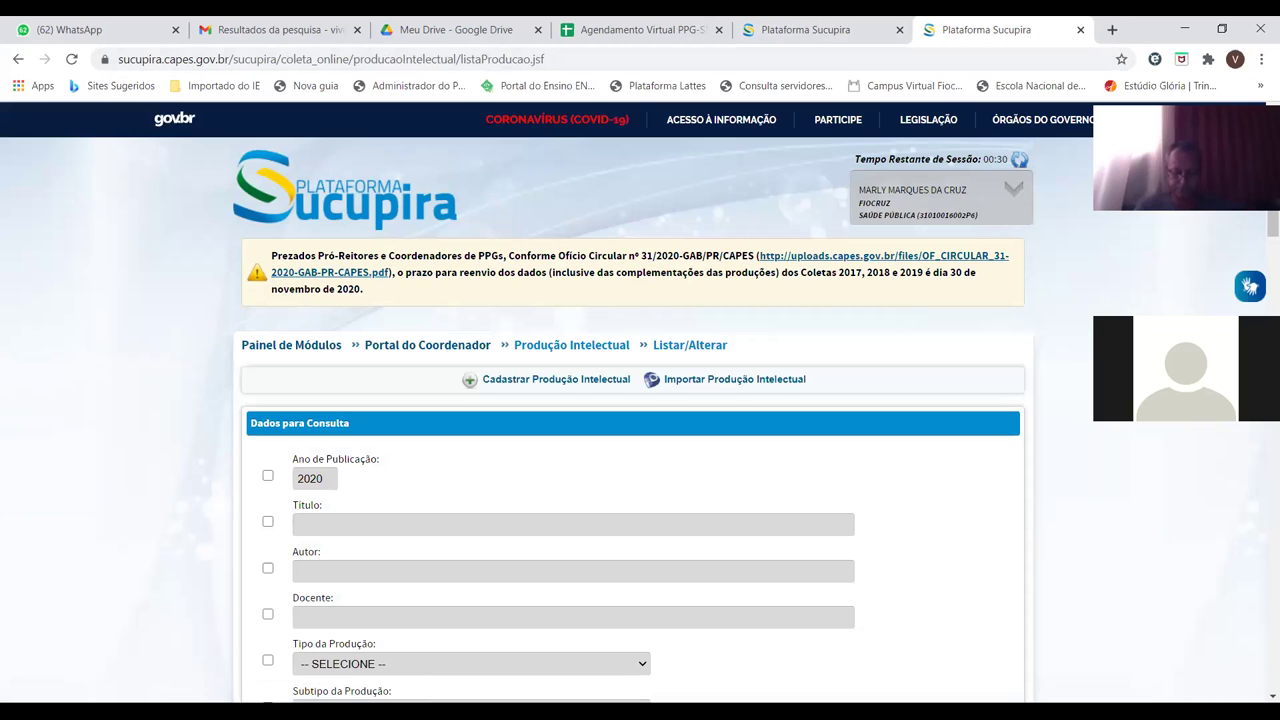
pyautogui.scroll(-2, 640, 400)
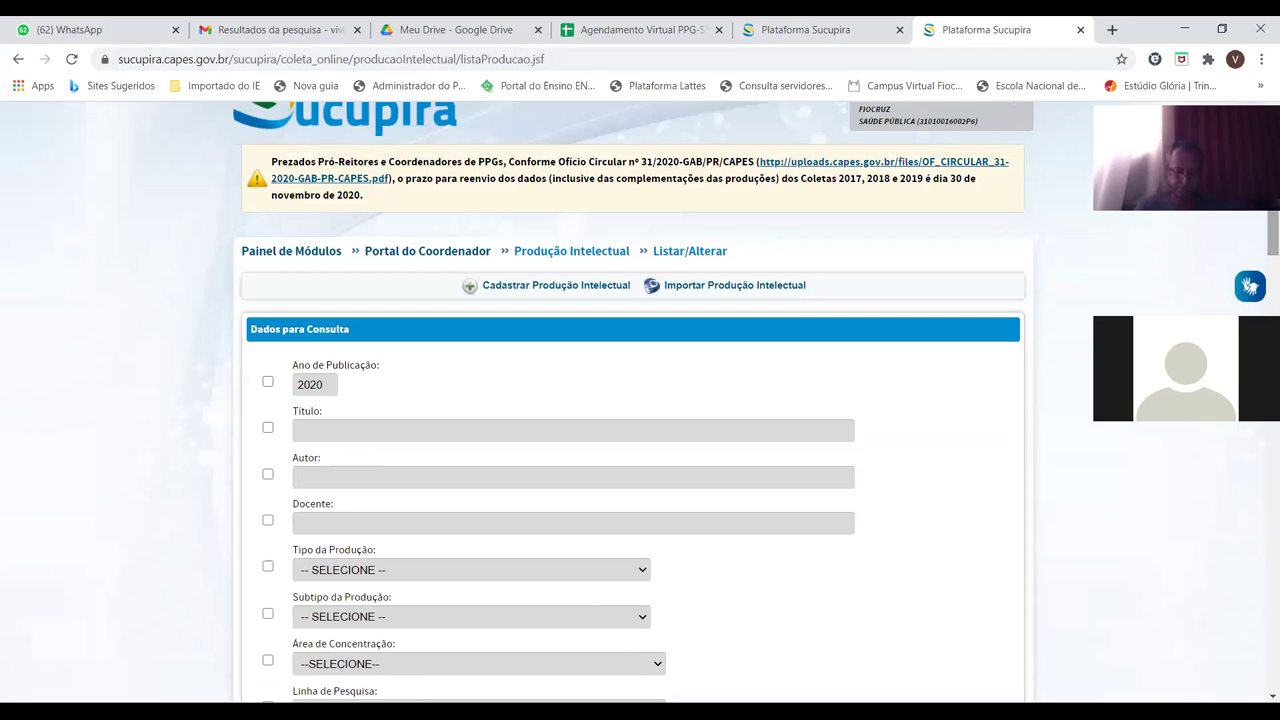
pyautogui.doubleClick(333, 384)
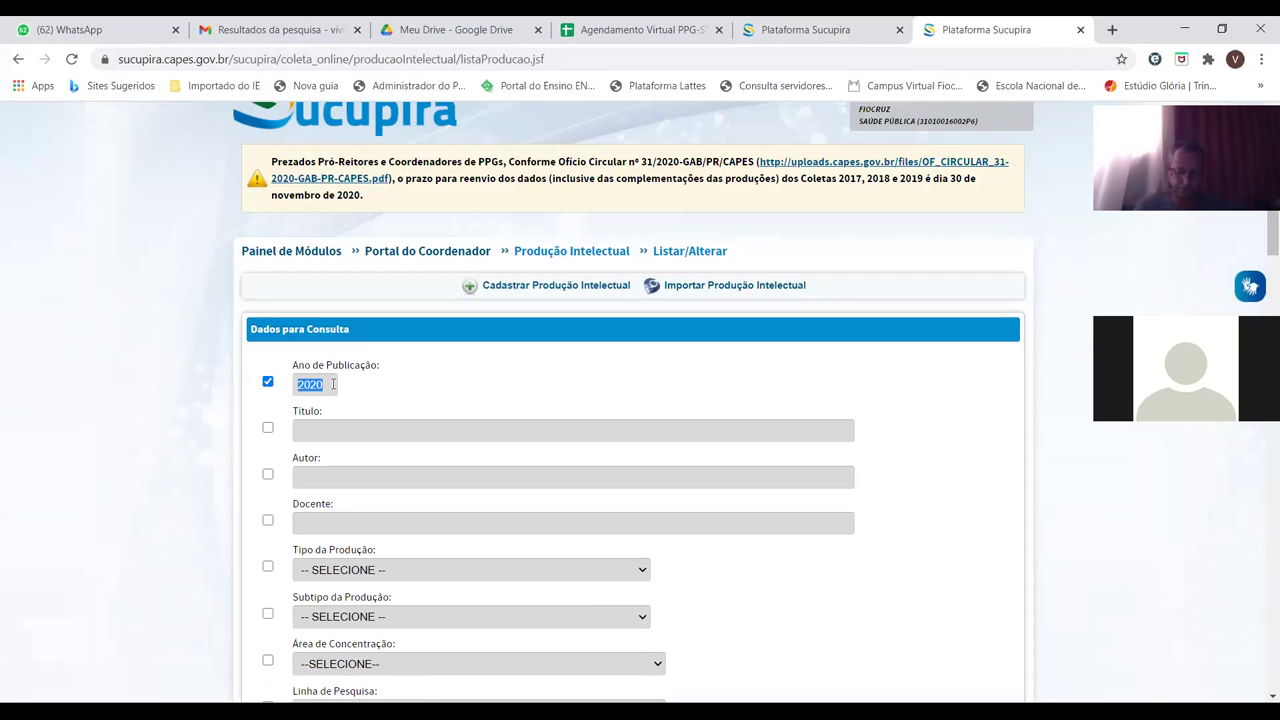
pyautogui.click(333, 384)
pyautogui.doubleClick(333, 384)
pyautogui.click(333, 384)
pyautogui.press('BackSpace')
pyautogui.press('BackSpace')
pyautogui.write('15')
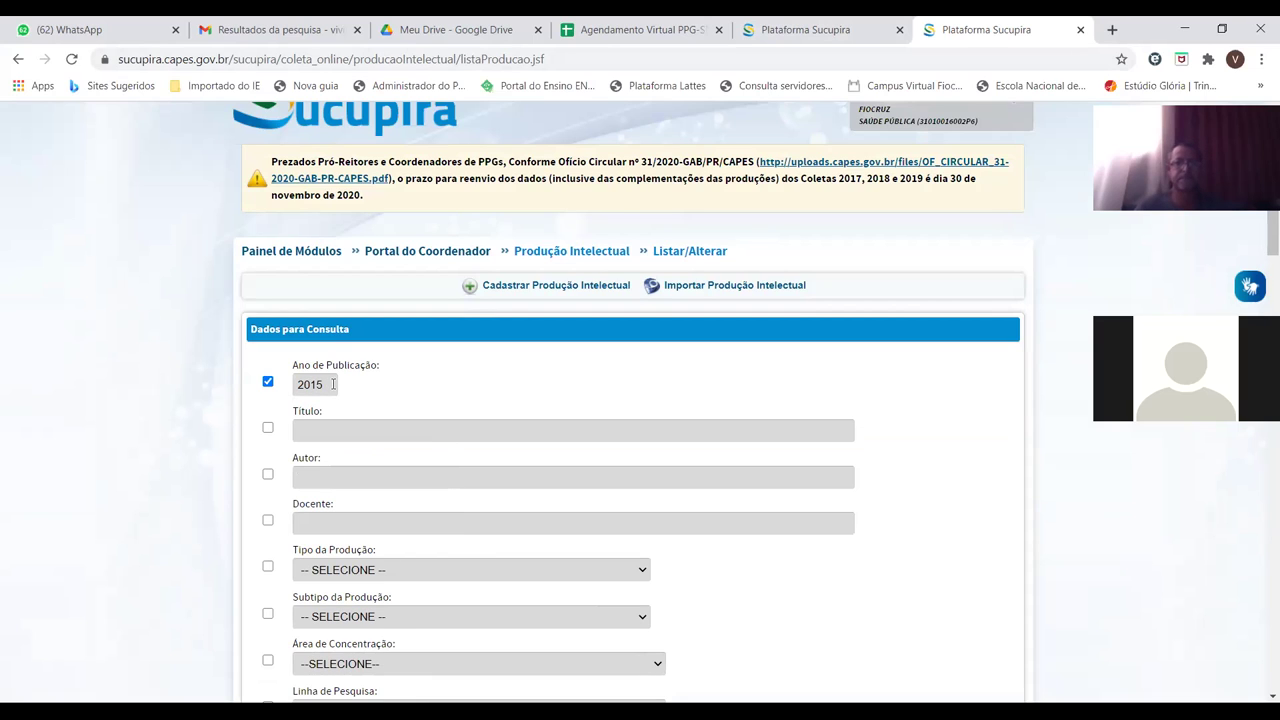
# Set the Ano de Publicação filter to 2019.
pyautogui.doubleClick(330, 384)
pyautogui.write('209')
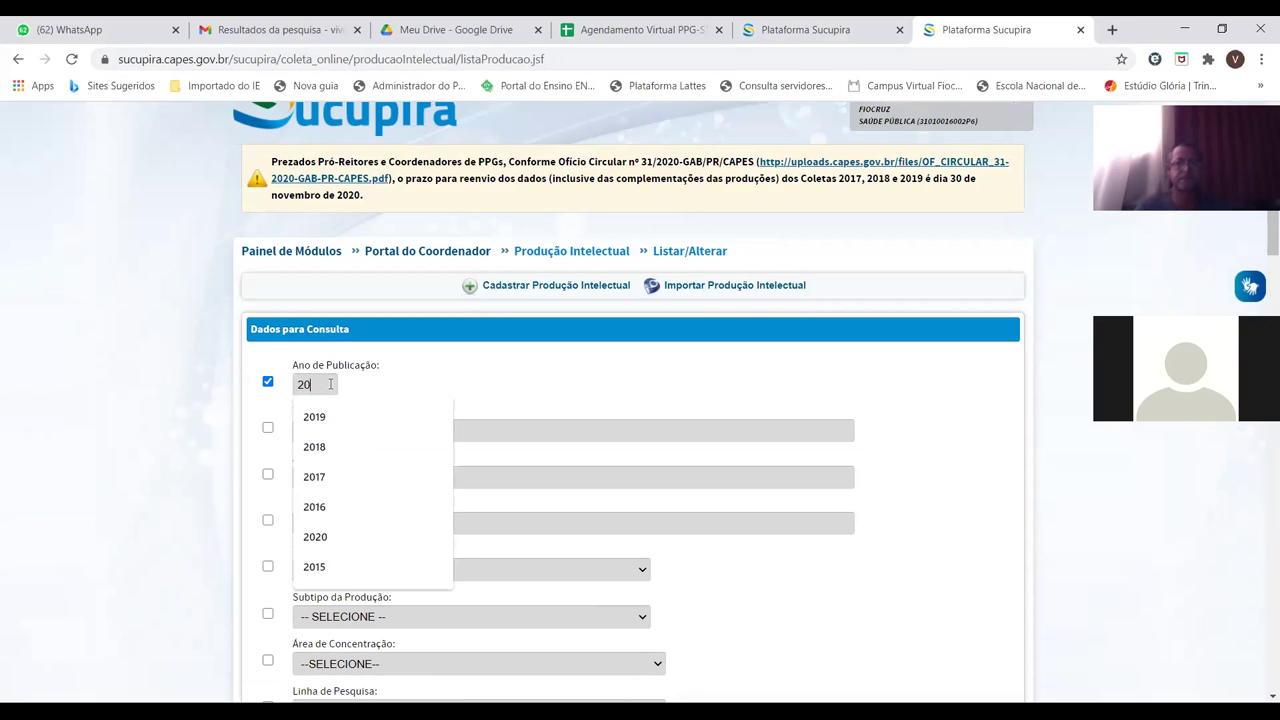
pyautogui.press('BackSpace')
pyautogui.write('19')
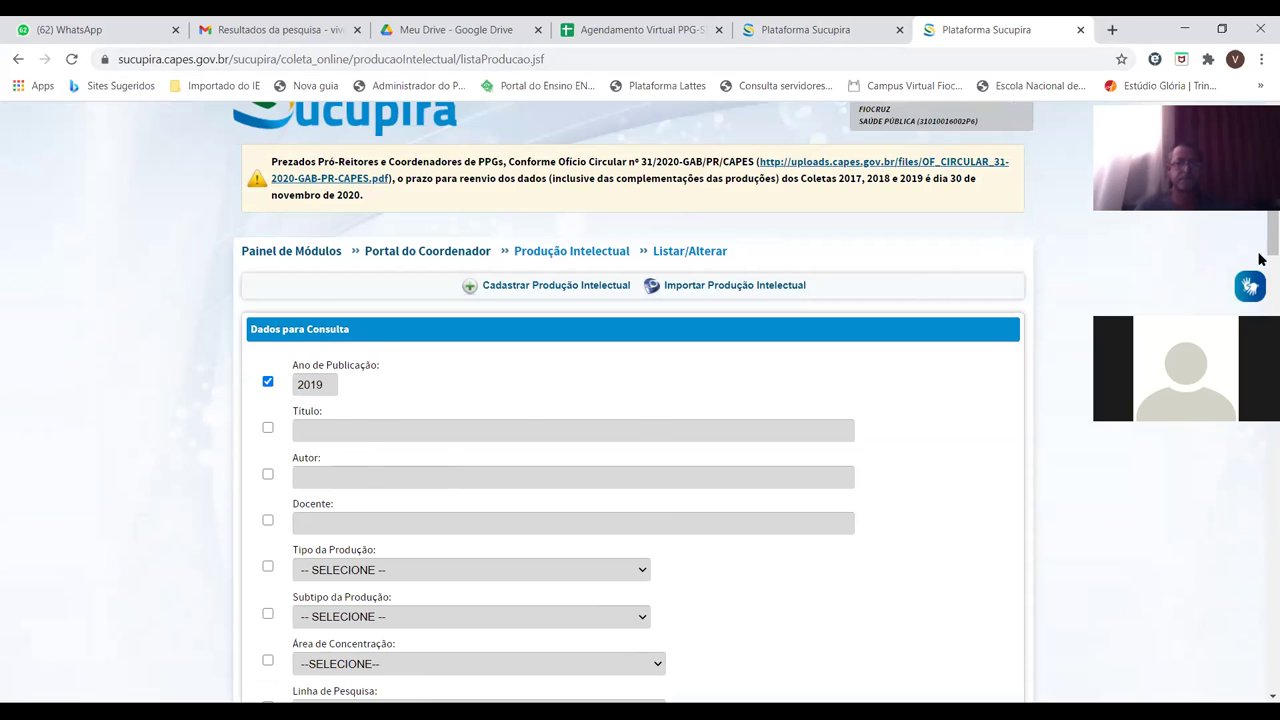
# Restrict the query to Apenas produções inconsistentes, run it and review the listed productions.
pyautogui.scroll(-3, 1262, 262)
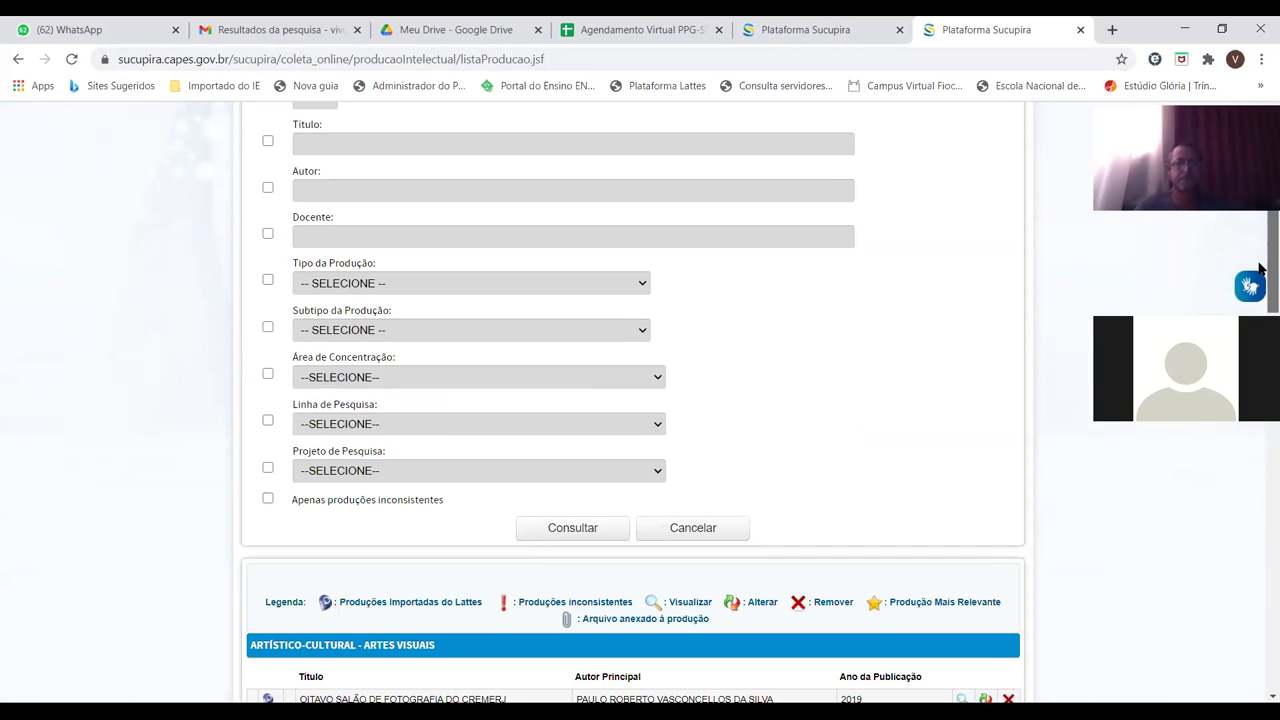
pyautogui.click(268, 499)
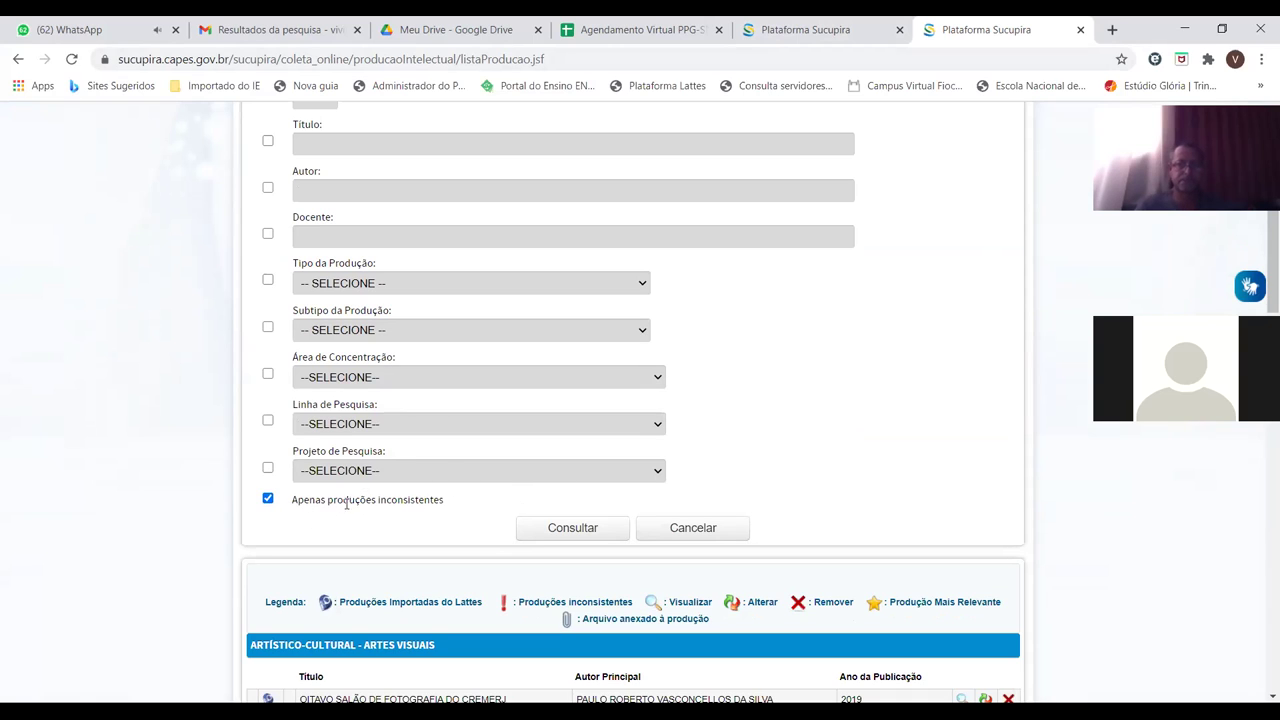
pyautogui.click(544, 528)
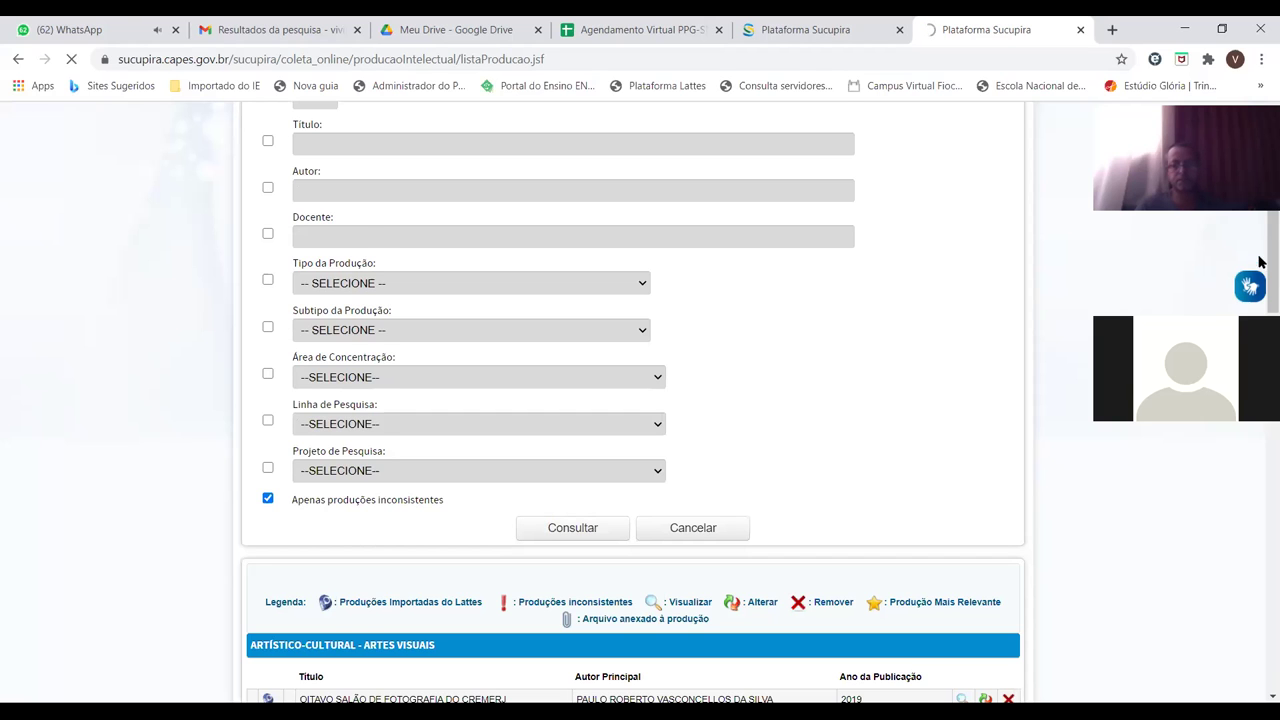
pyautogui.scroll(-3, 960, 436)
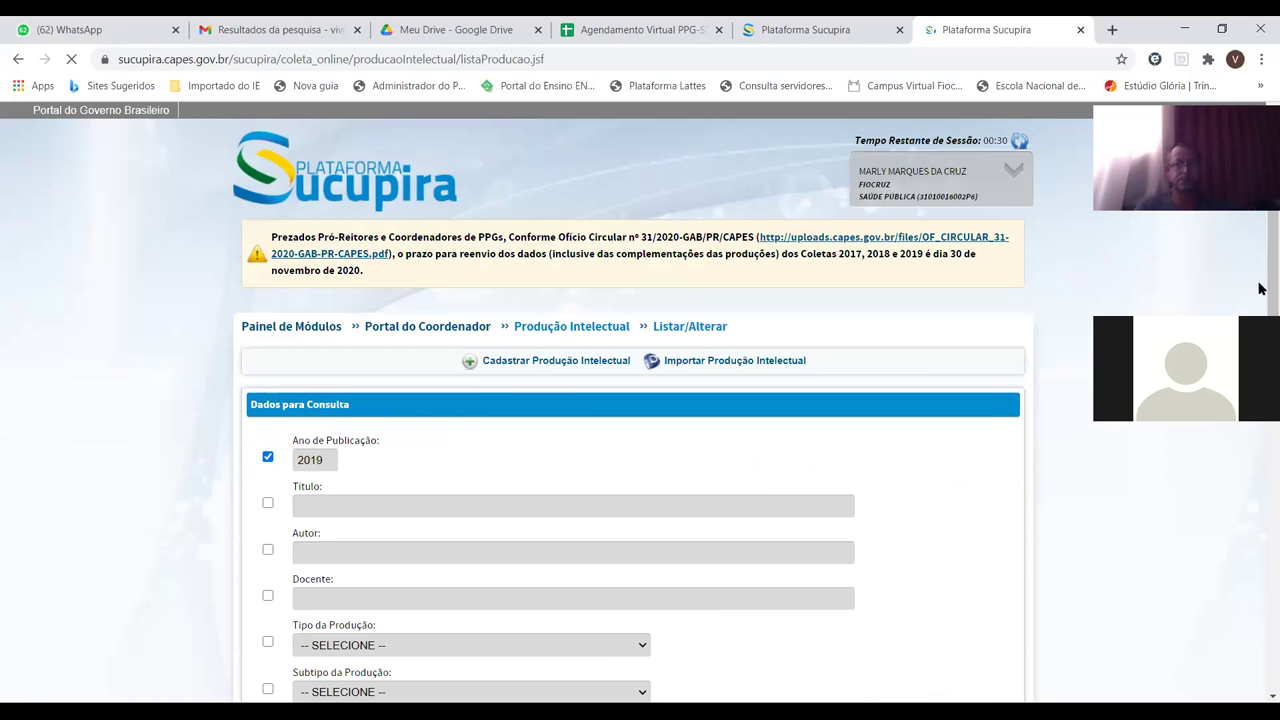
pyautogui.scroll(-4, 1262, 284)
pyautogui.scroll(-3, 1260, 560)
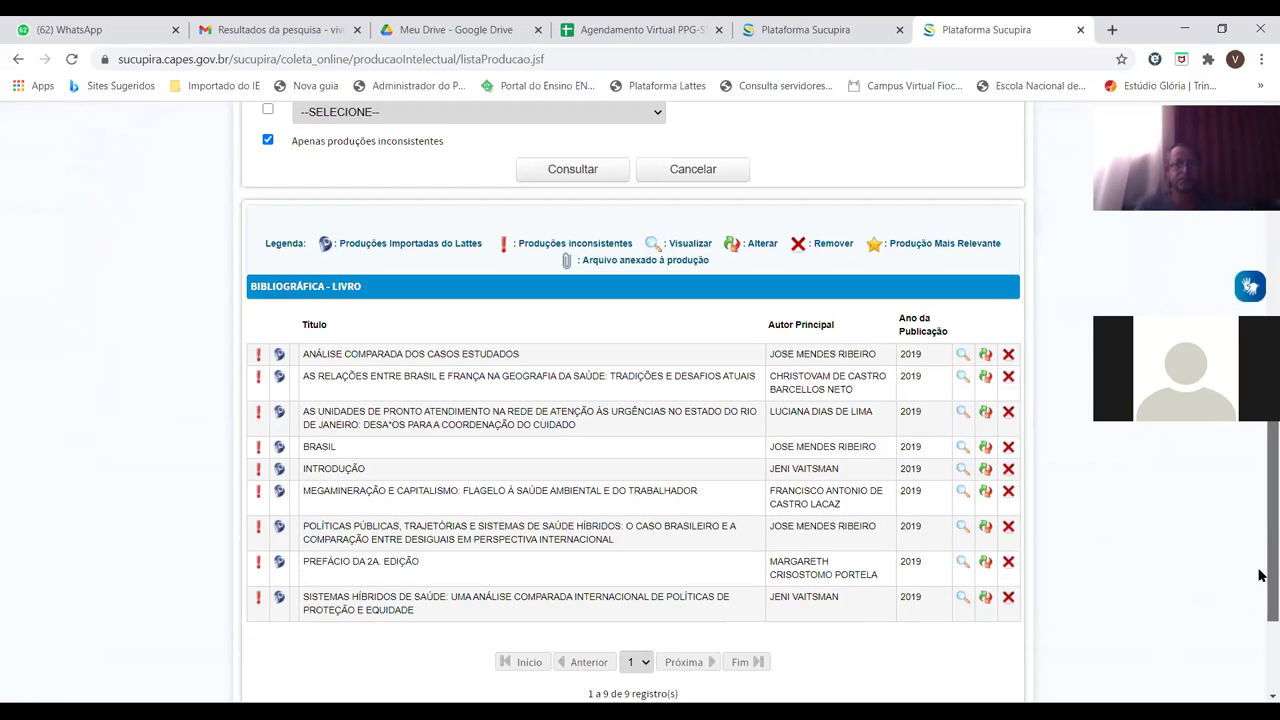
pyautogui.scroll(-1, 1259, 575)
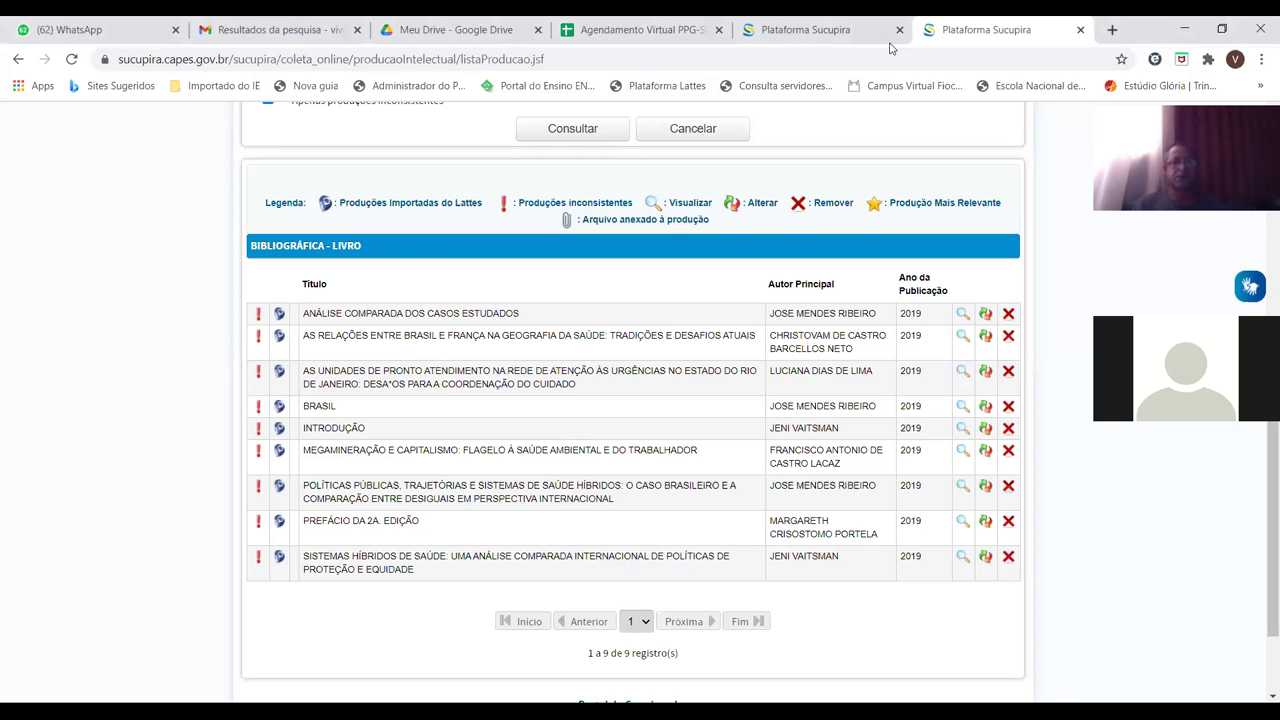
# Return to the Verificação de Pendência do Coleta page and review its pending items from Produção Intelectual through Egresso.
pyautogui.click(850, 30)
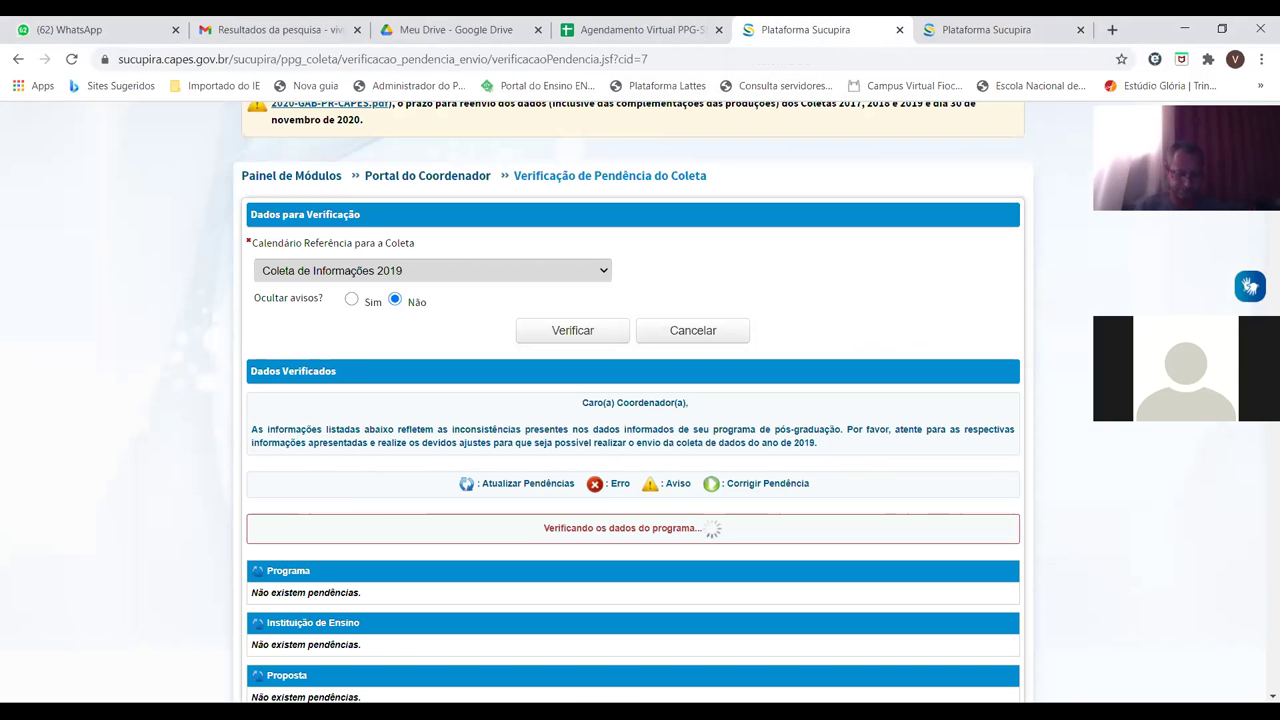
pyautogui.scroll(-6, 1005, 286)
pyautogui.scroll(-3, 1260, 286)
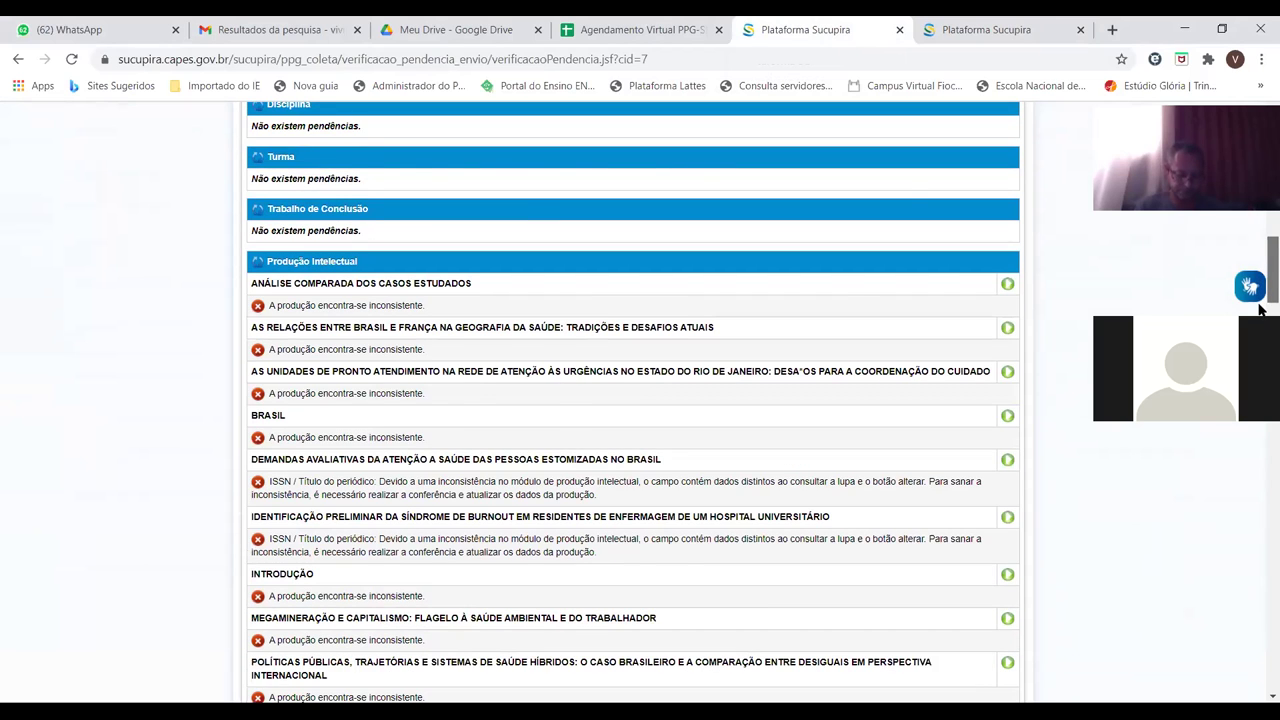
pyautogui.scroll(-2, 1260, 310)
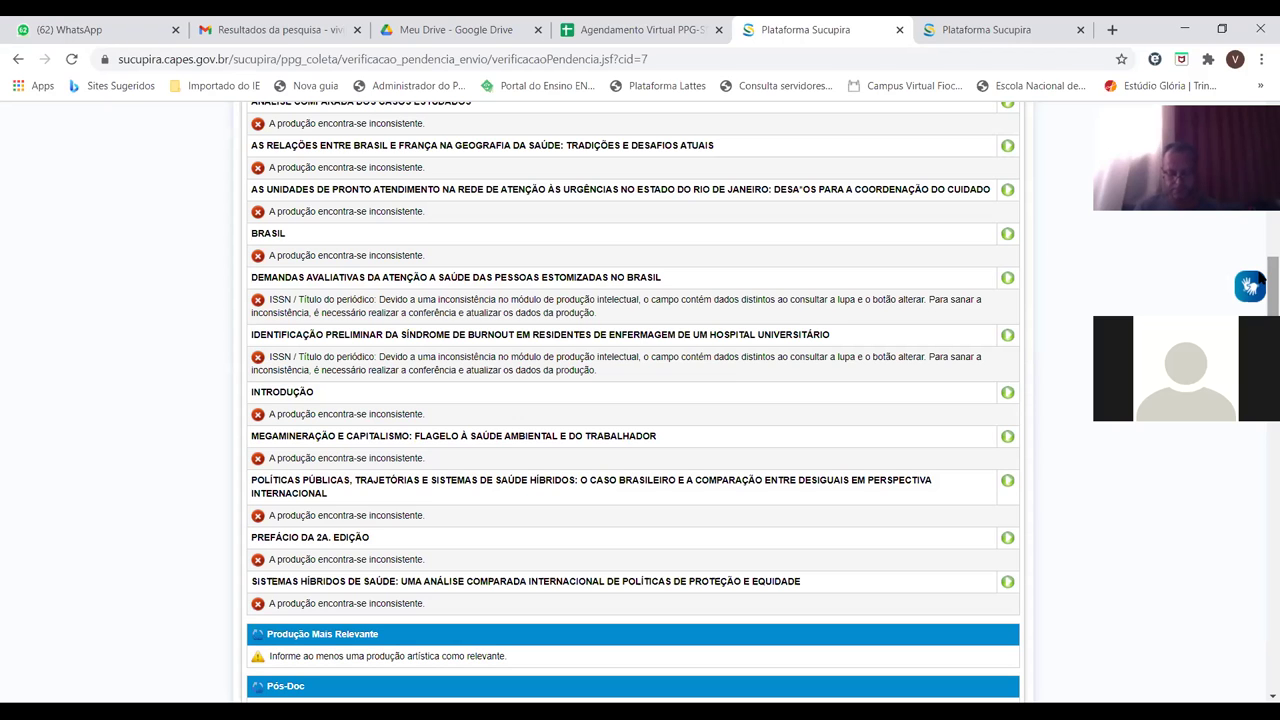
pyautogui.moveTo(1262, 284); pyautogui.dragTo(1262, 316)
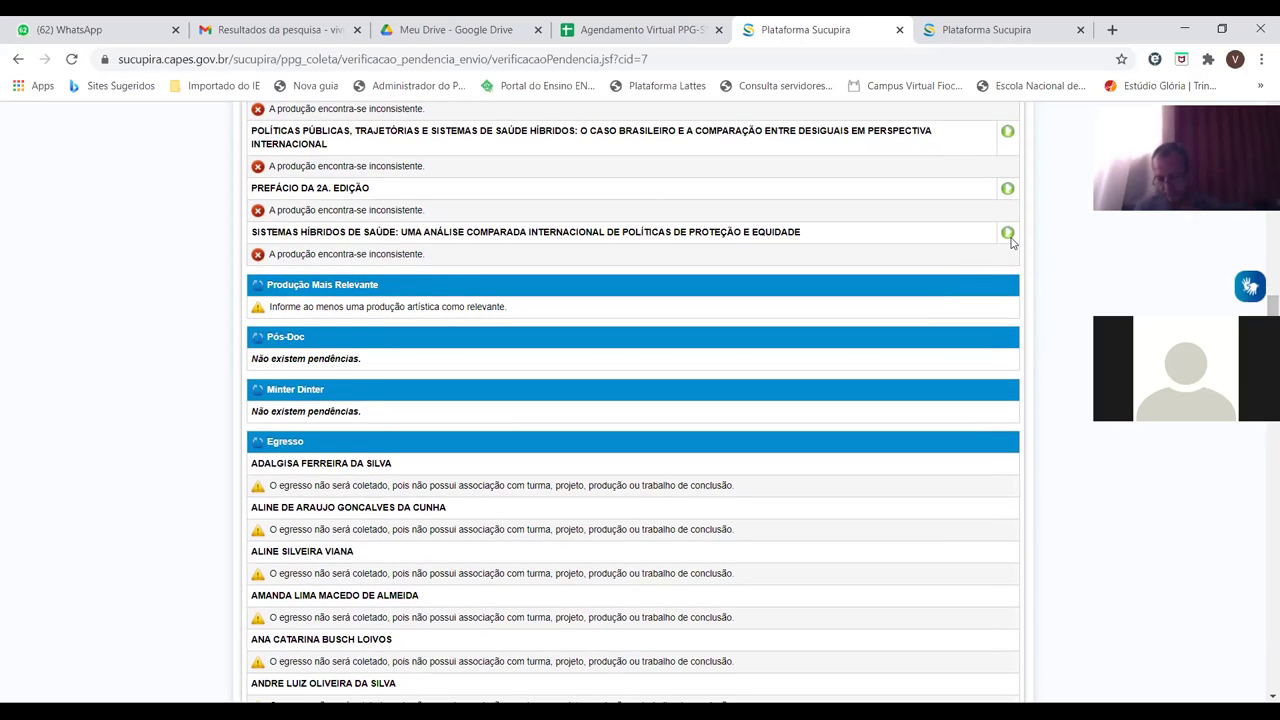
pyautogui.moveTo(1273, 305); pyautogui.dragTo(1273, 320)
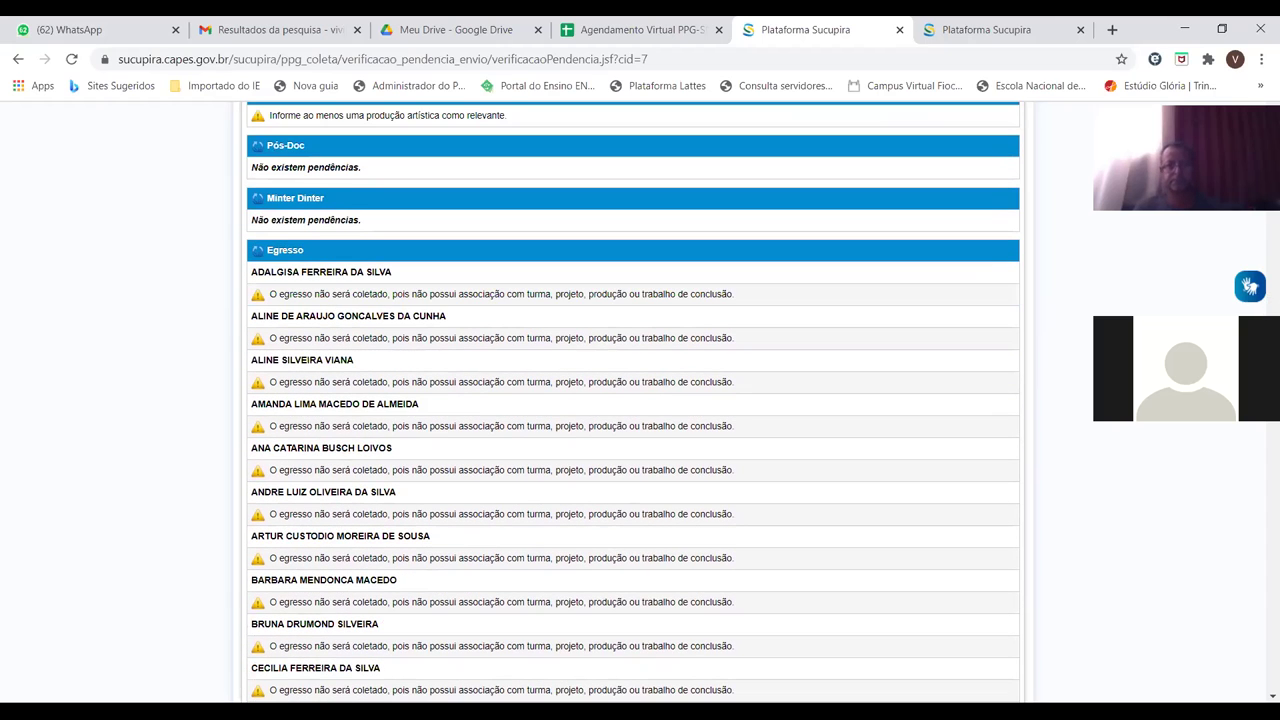